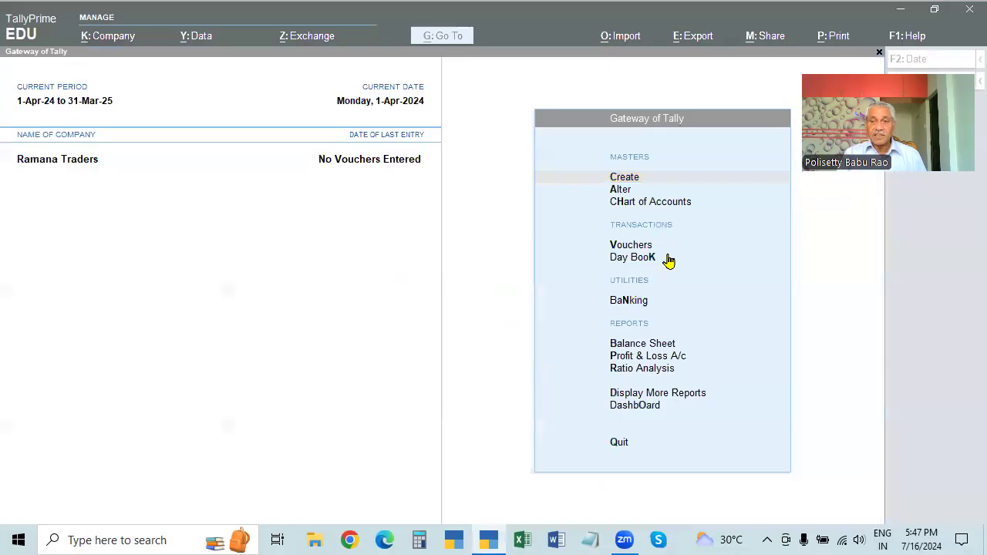
Step: Open master alteration for Ramana Traders and examine the list of account groups
click(421, 285)
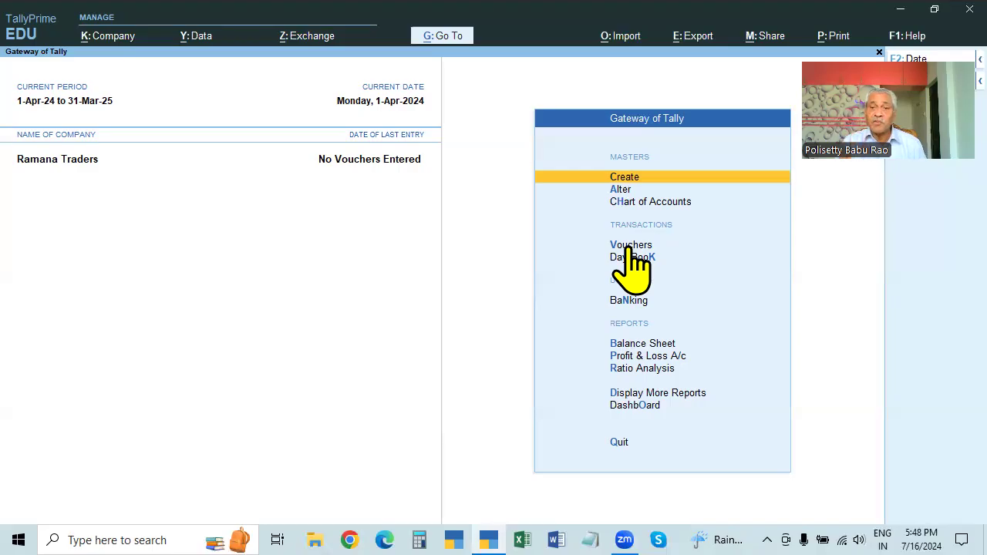
click(622, 190)
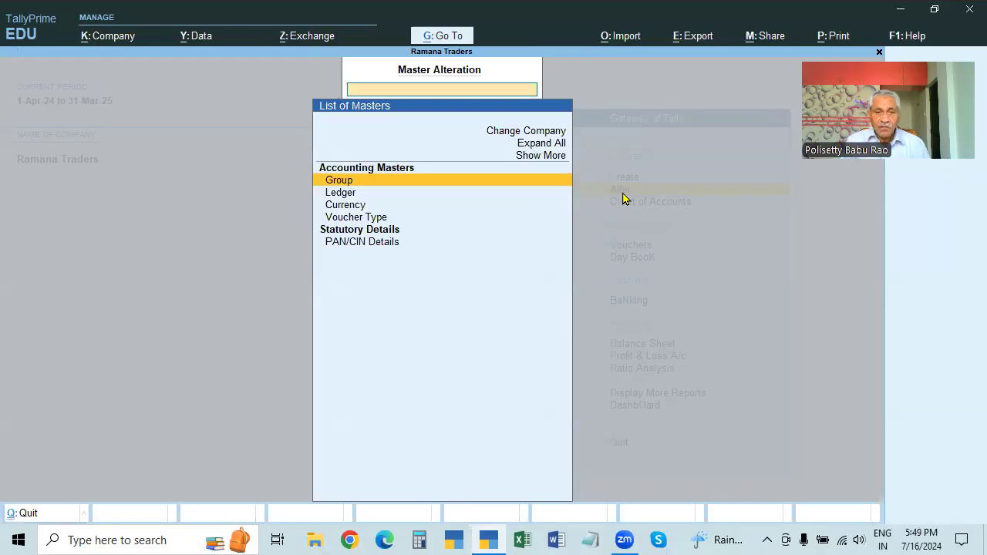
key(Return)
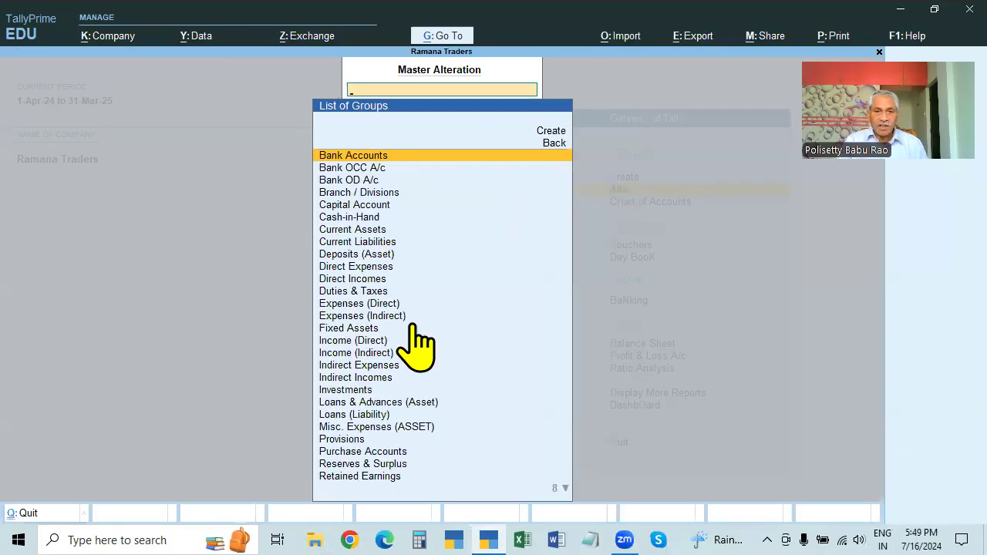
key(Down)
key(Down)
key(Down)
key(Down)
key(Down)
key(Down)
key(Down)
key(Down)
key(Down)
key(Down)
key(Up)
key(Down)
key(Down)
key(Down)
key(Down)
key(Up)
key(Up)
key(Up)
key(Up)
key(Up)
key(Up)
key(Up)
key(Up)
key(Escape)
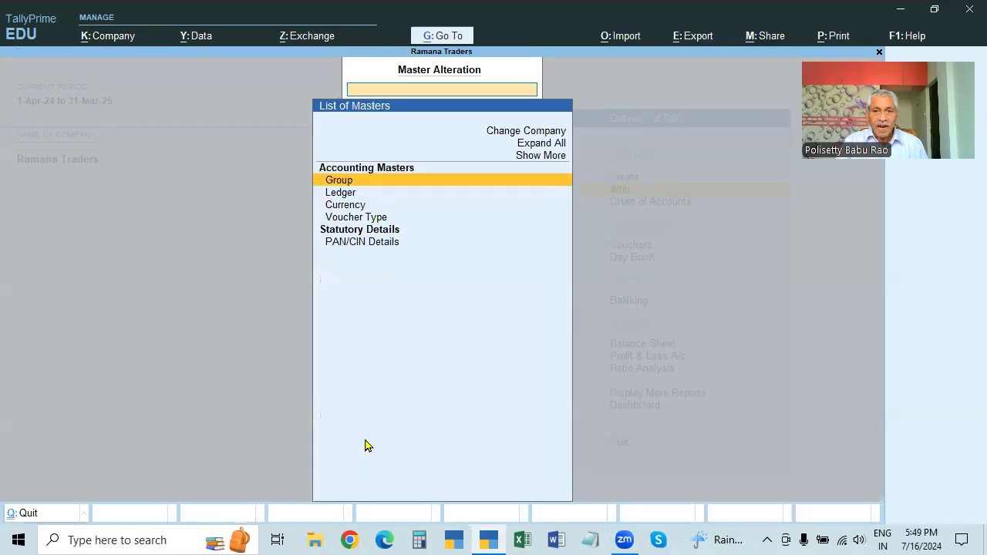
Step: Open the voucher types for alteration, show the inactive ones, and examine the full list through Stock Journal
click(351, 217)
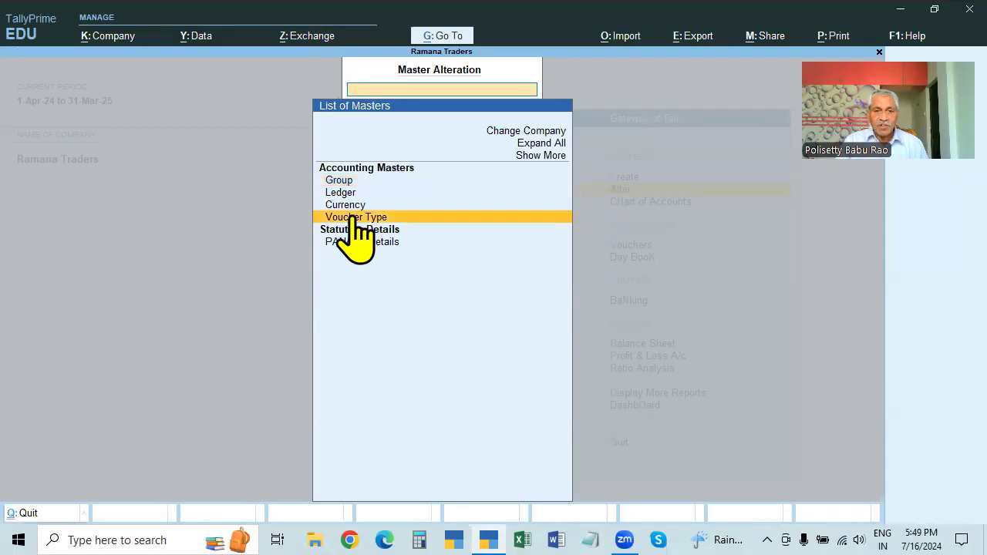
click(356, 218)
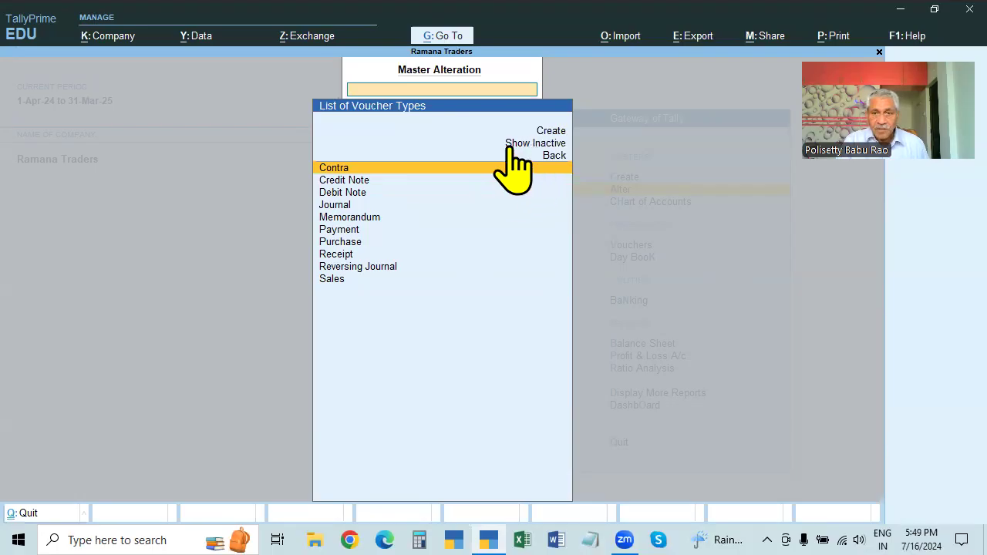
click(538, 144)
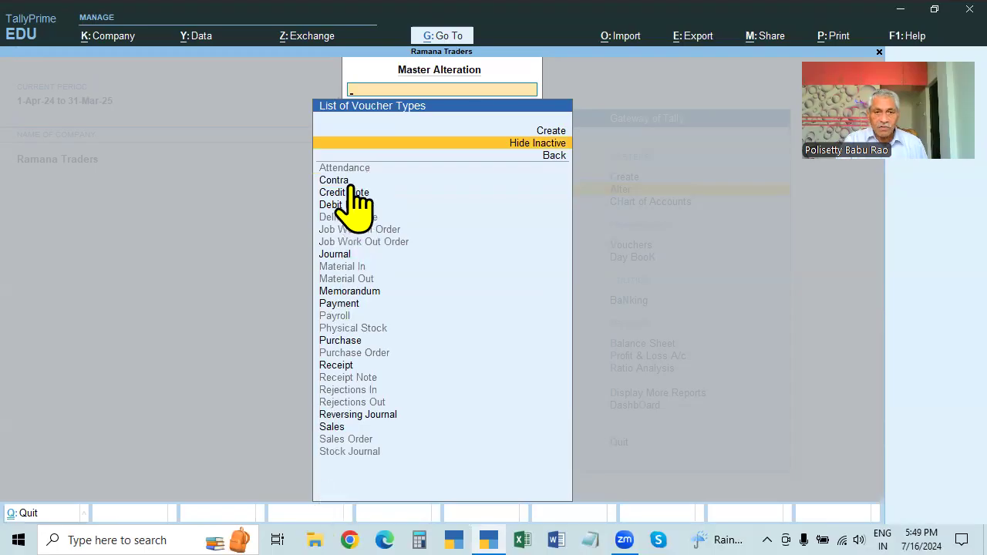
key(Down)
key(Down)
key(Down)
key(Down)
key(Down)
key(Down)
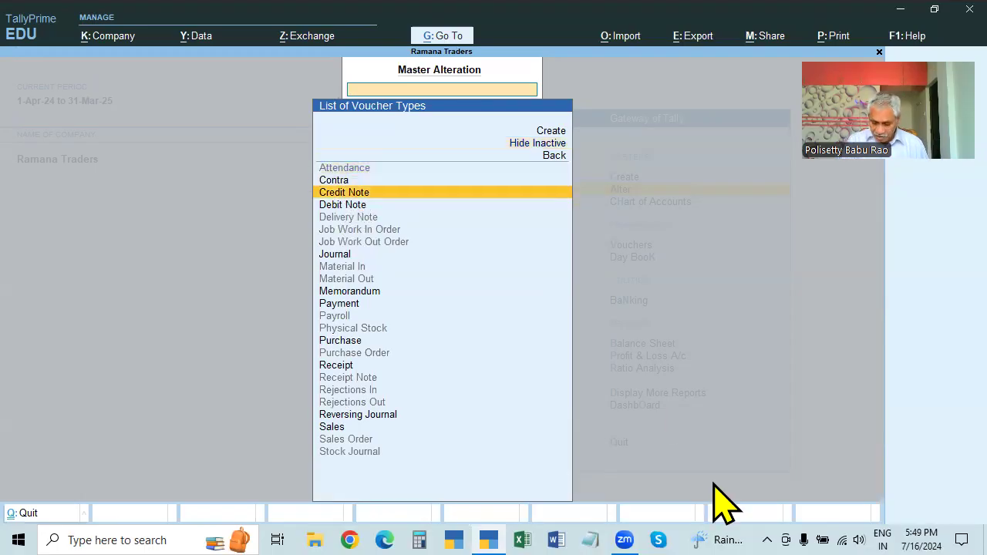
key(Down)
key(Down)
key(Down)
key(Down)
key(Down)
key(Down)
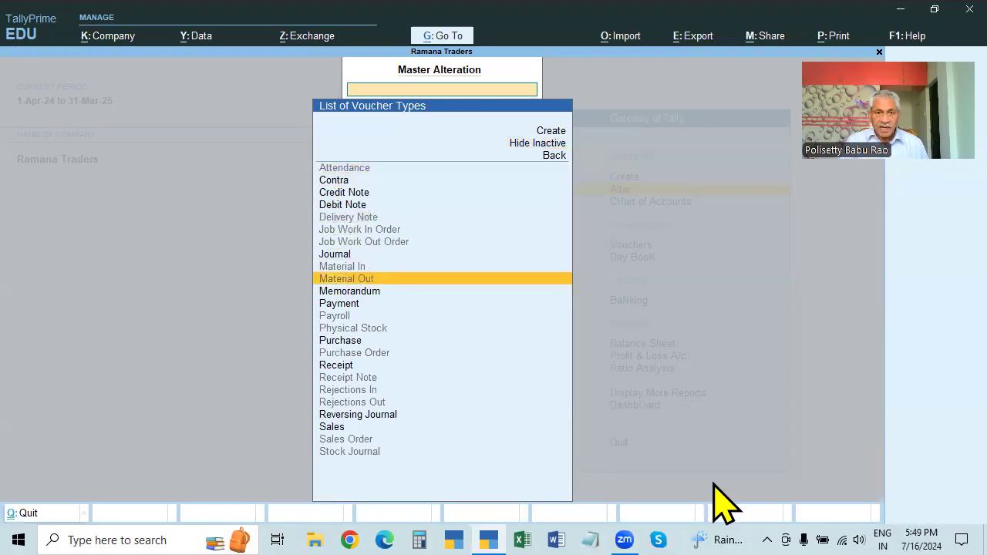
key(Down)
key(Down)
key(Down)
key(Down)
key(Down)
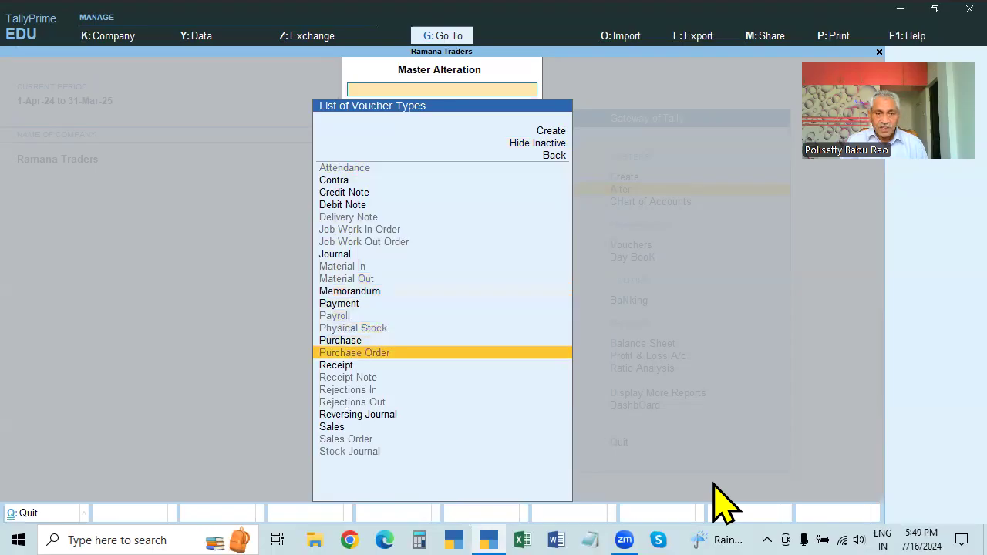
key(Down)
key(Down)
key(Down)
key(Down)
key(Down)
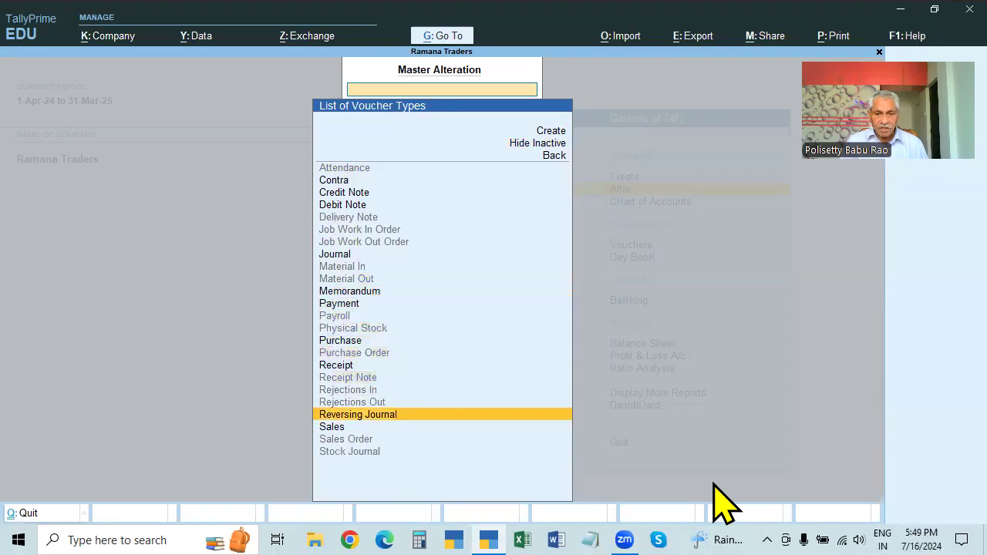
key(Down)
key(Down)
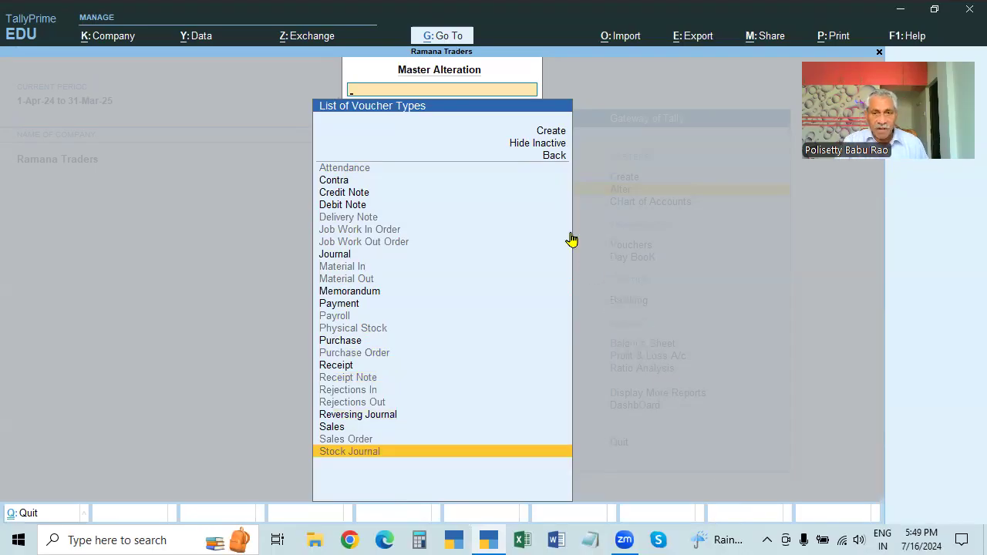
Step: Hide the inactive voucher types and return to the list of masters
click(522, 144)
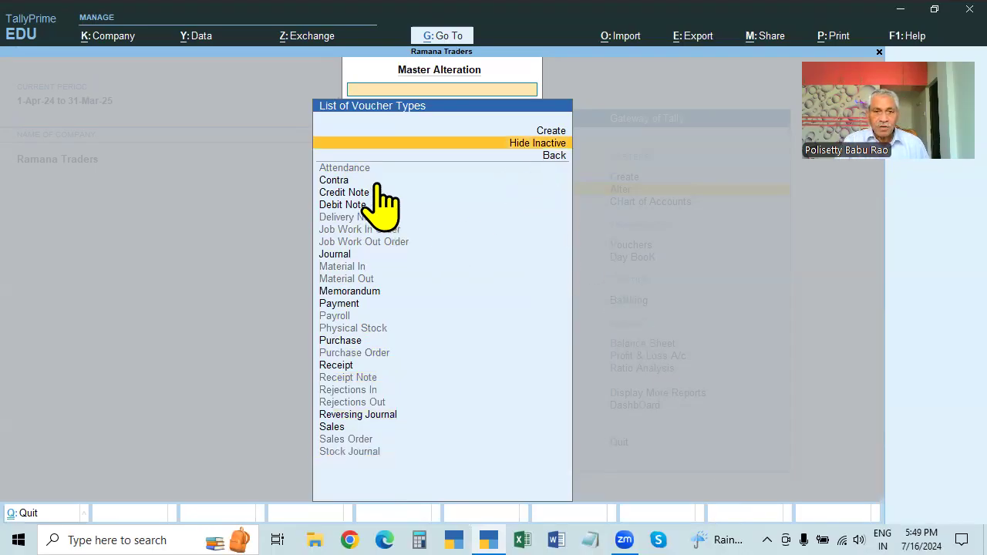
click(512, 146)
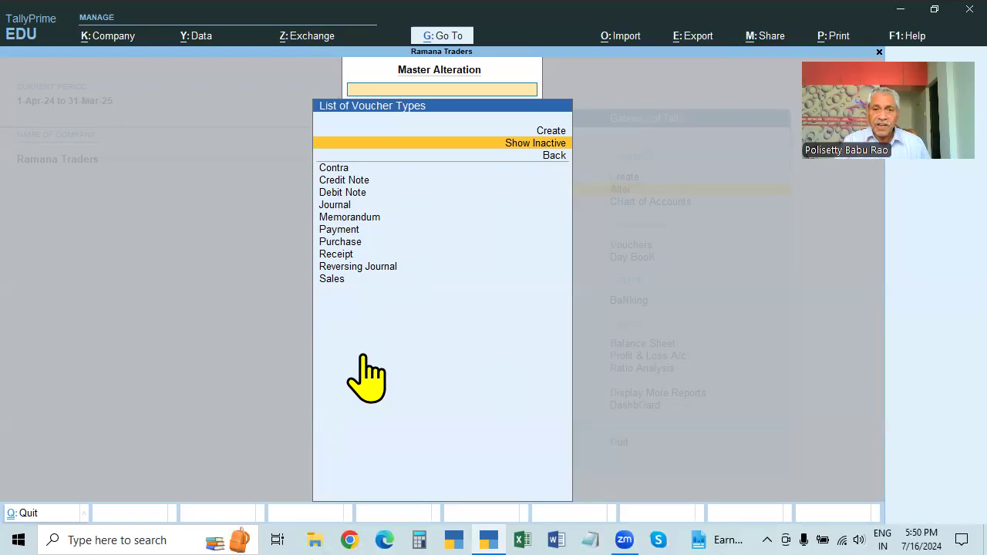
key(Escape)
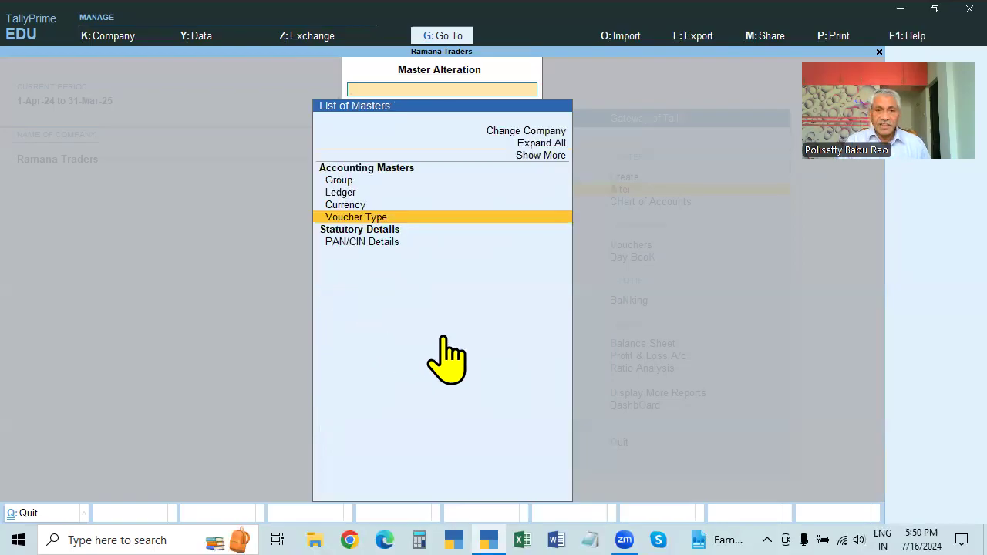
Step: Open the list of ledgers for alteration after a brief look at the groups
key(Up)
key(Up)
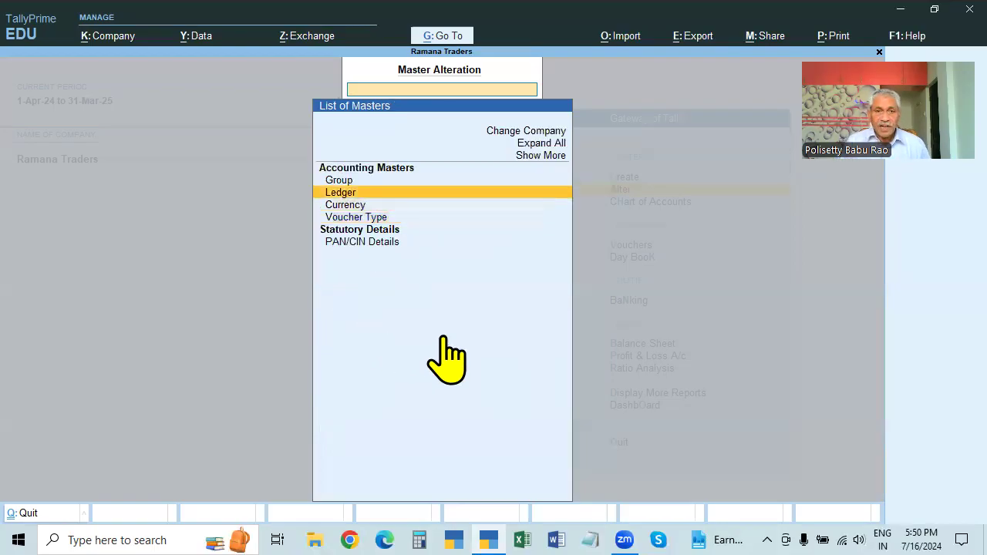
key(Up)
key(Return)
key(Escape)
key(Down)
key(Return)
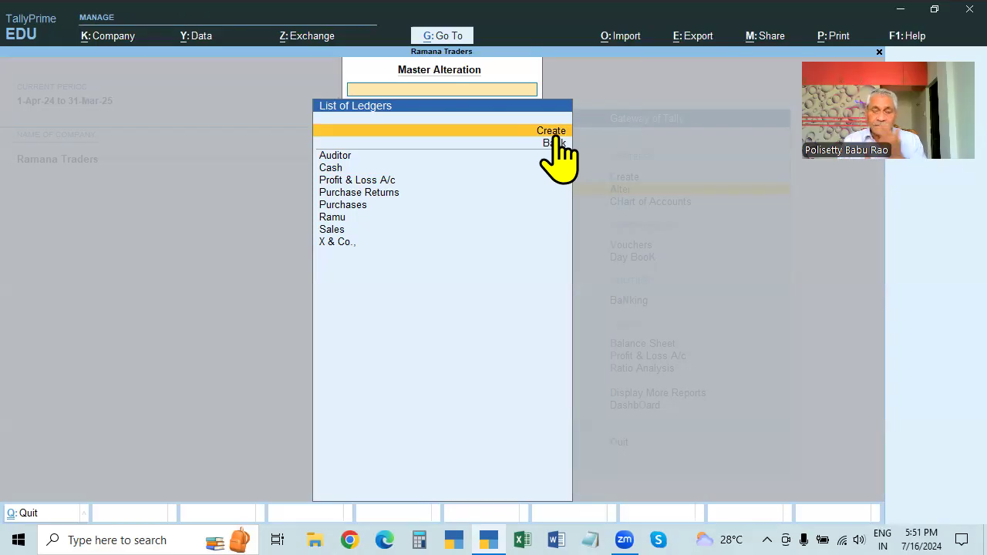
Step: Start a new ledger from the ledger list and name it Capital
click(336, 168)
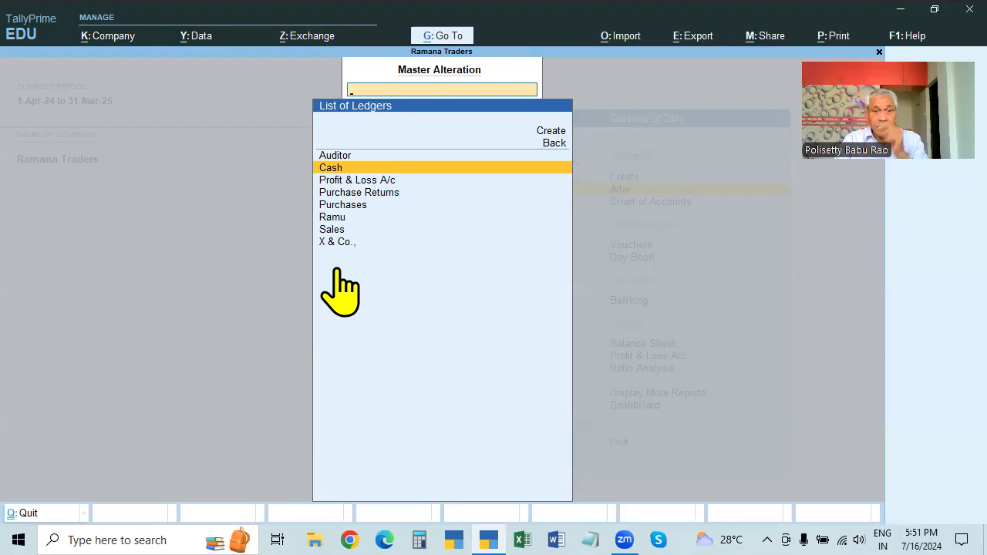
click(554, 132)
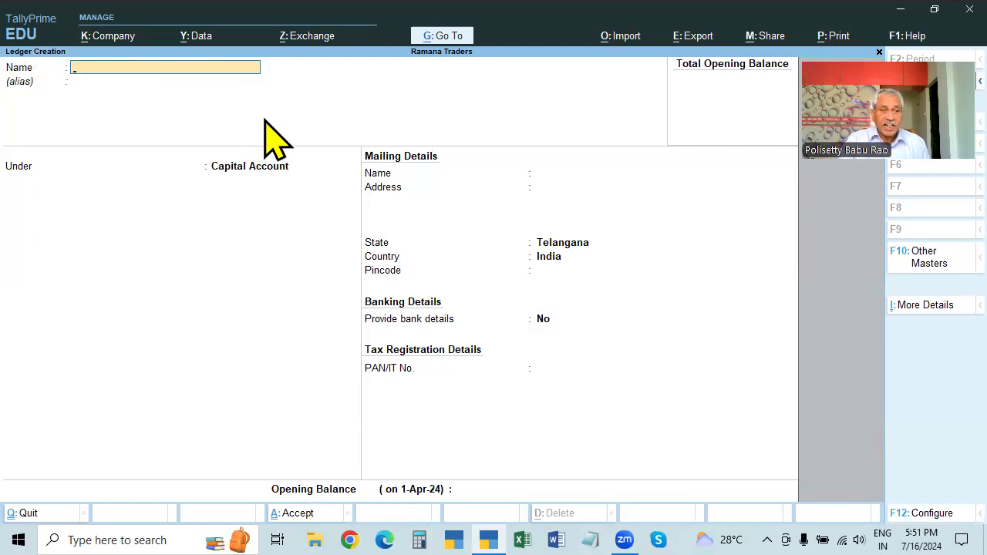
text(Capit)
key(BackSpace)
text(al)
key(BackSpace)
text(ta)
key(BackSpace)
key(BackSpace)
key(BackSpace)
key(BackSpace)
text(tal)
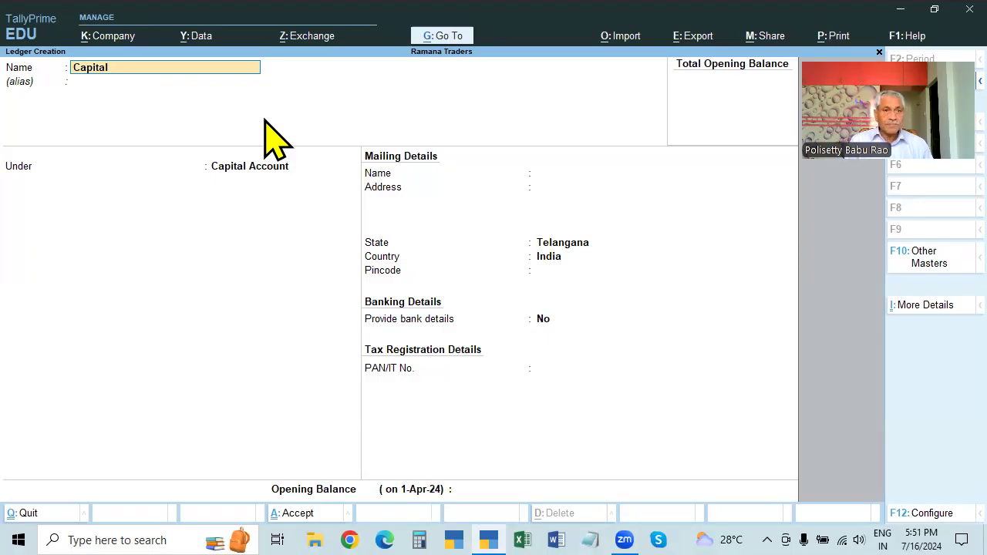
Step: Assign the Capital ledger to the Capital Account group, leaving the alias empty
key(Return)
key(Return)
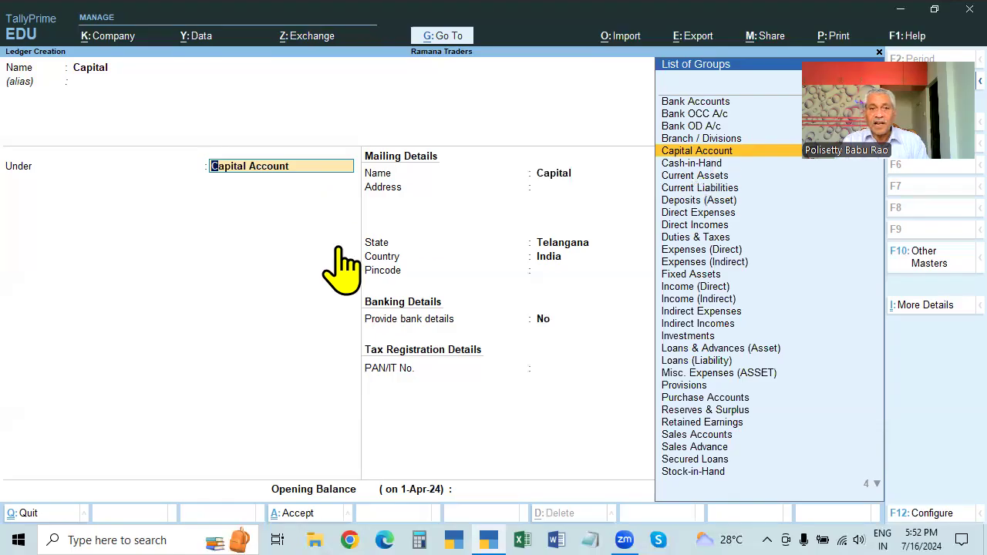
key(Return)
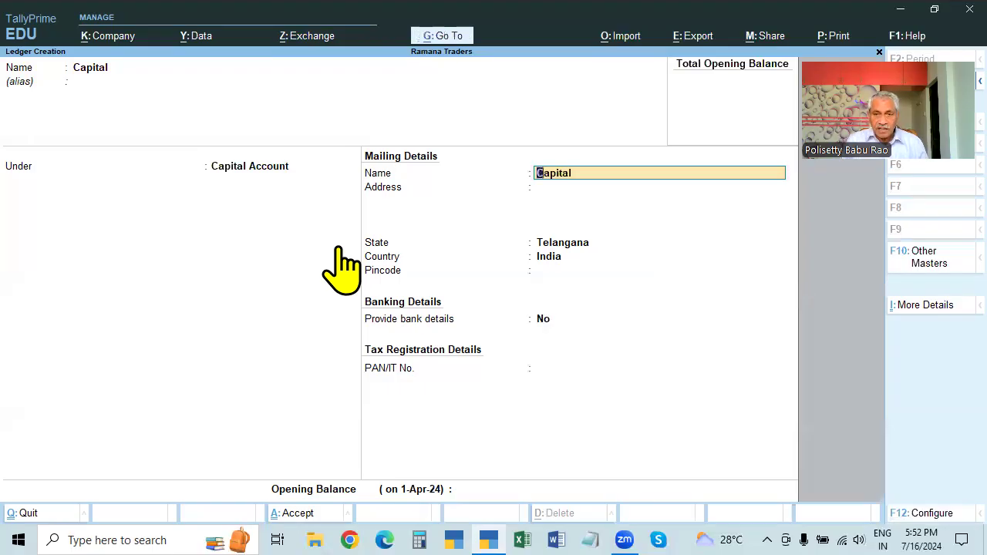
key(Return)
key(Return)
key(Return)
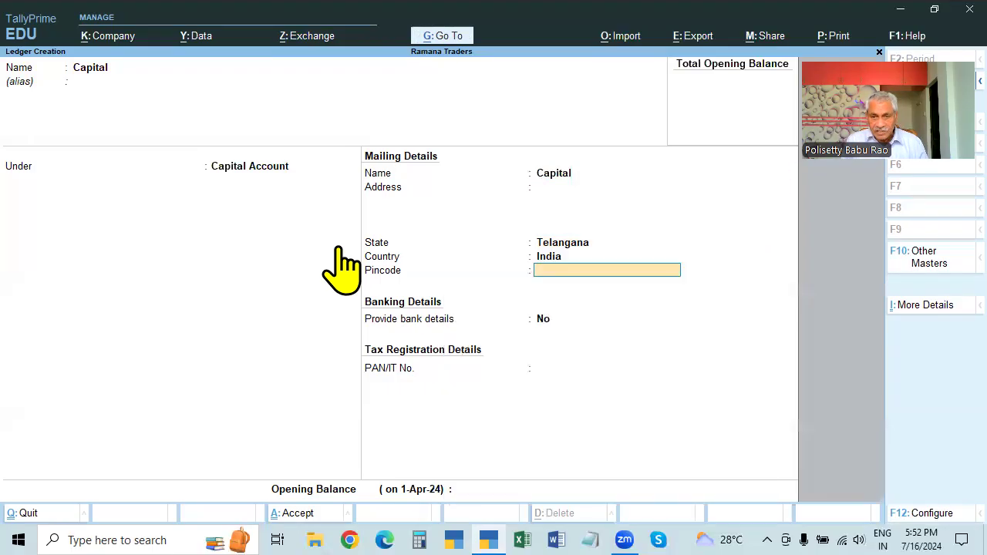
key(BackSpace)
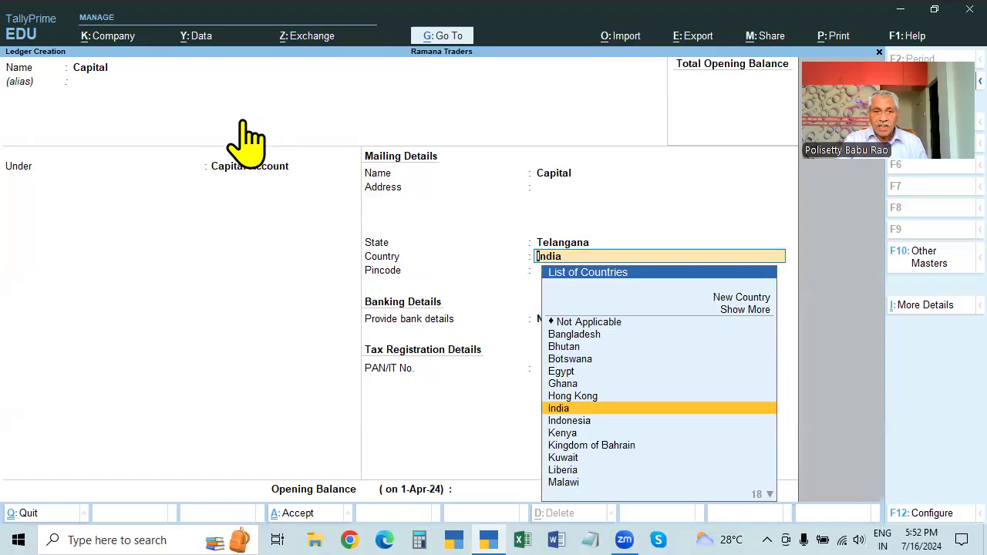
click(216, 171)
key(Return)
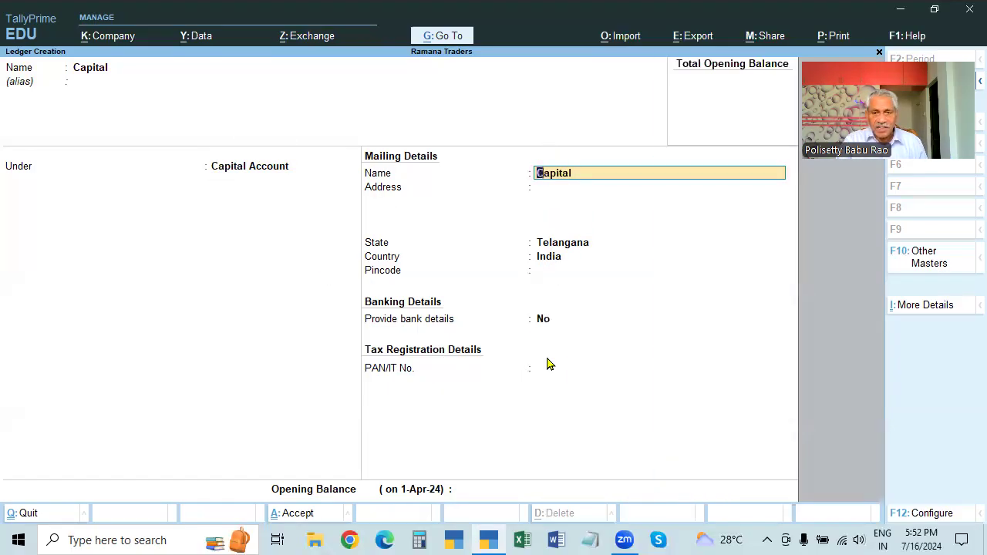
Step: Keep Telangana and India as state and country, skip the remaining optional details, and save the Capital ledger
key(Return)
key(Return)
key(Return)
key(Return)
key(Return)
key(Return)
key(Return)
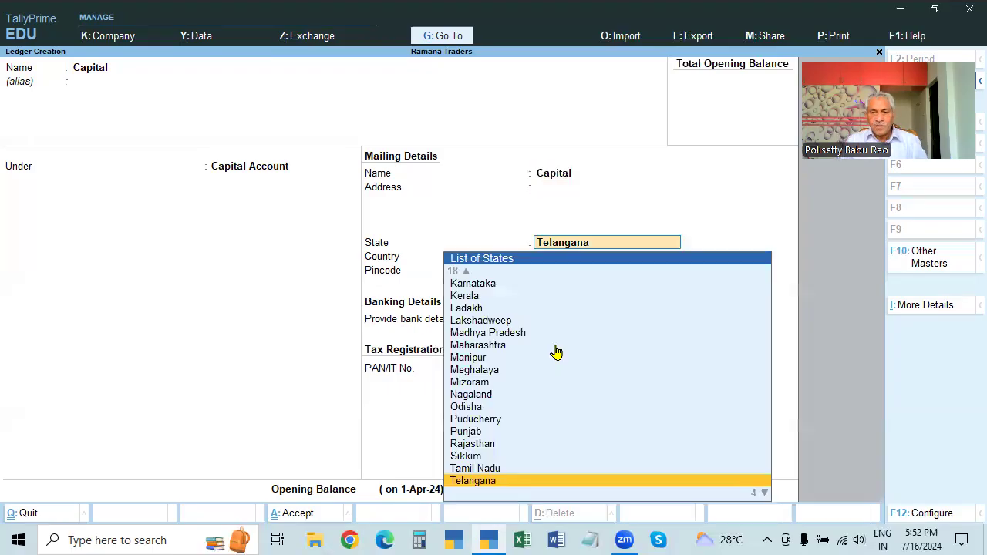
key(Return)
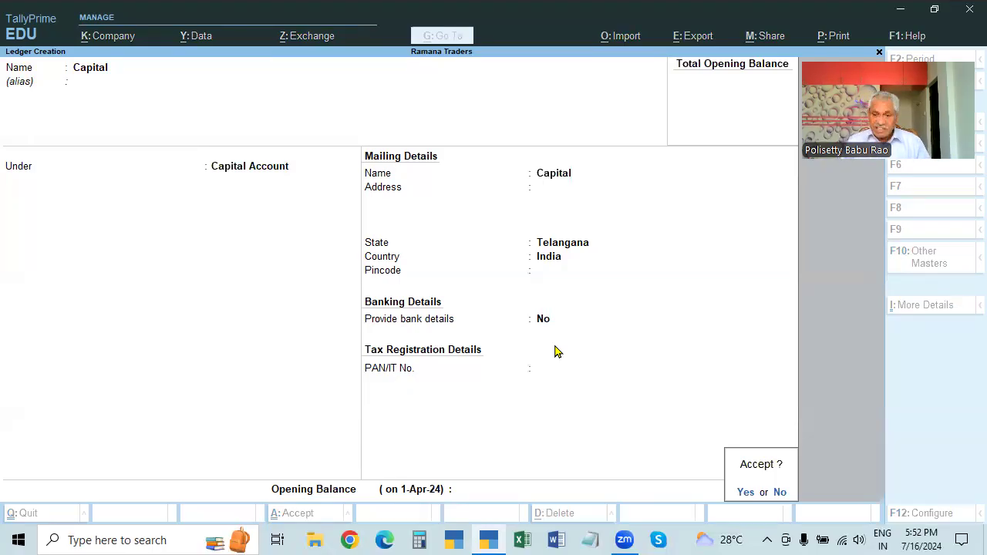
key(Return)
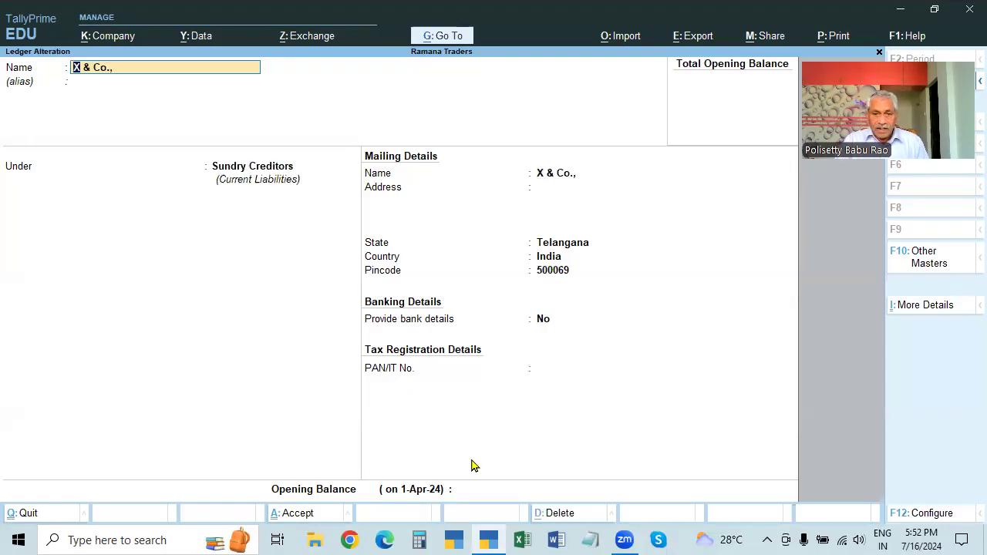
Step: Review the opening balance field of the X & Co., ledger, accept the ledger, and return to the ledger list
click(459, 490)
key(Return)
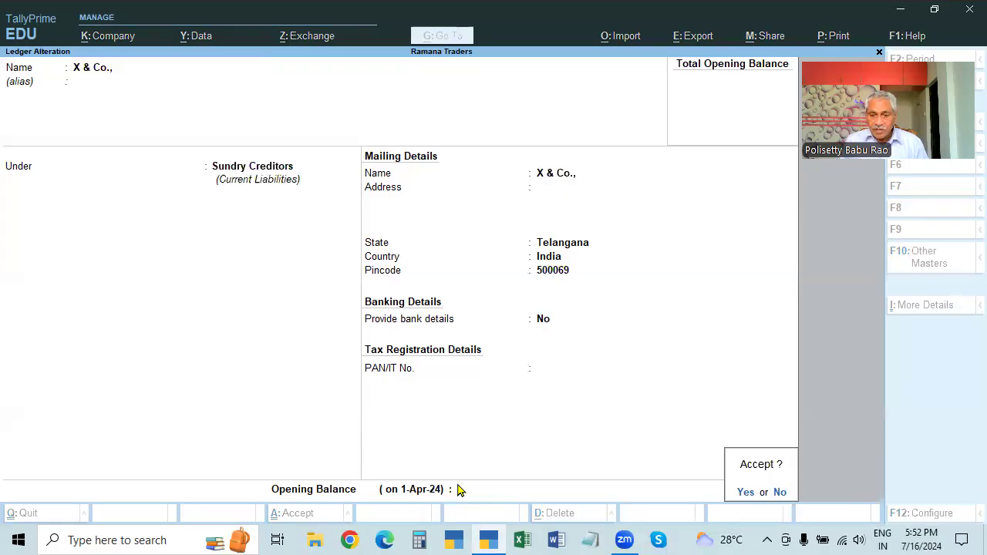
click(784, 493)
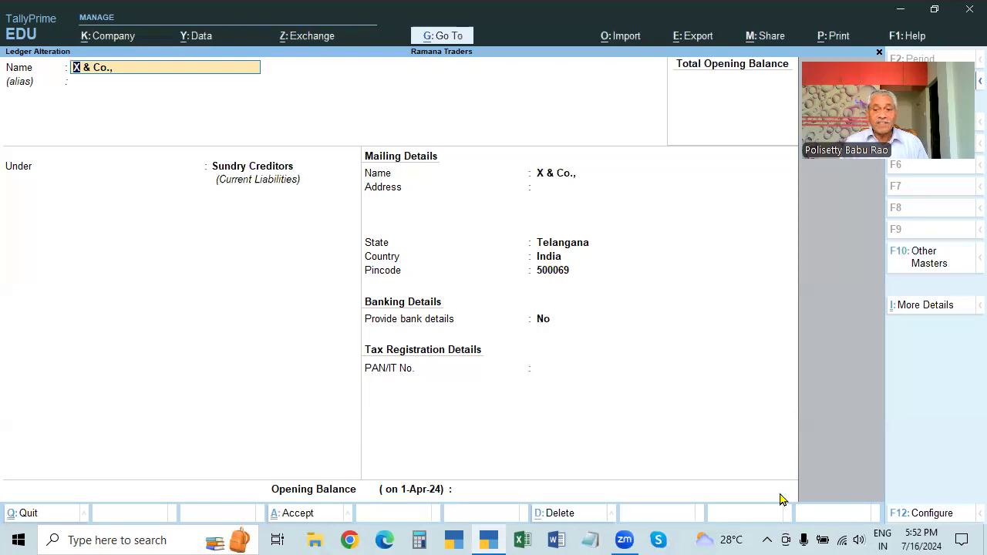
click(408, 496)
key(Return)
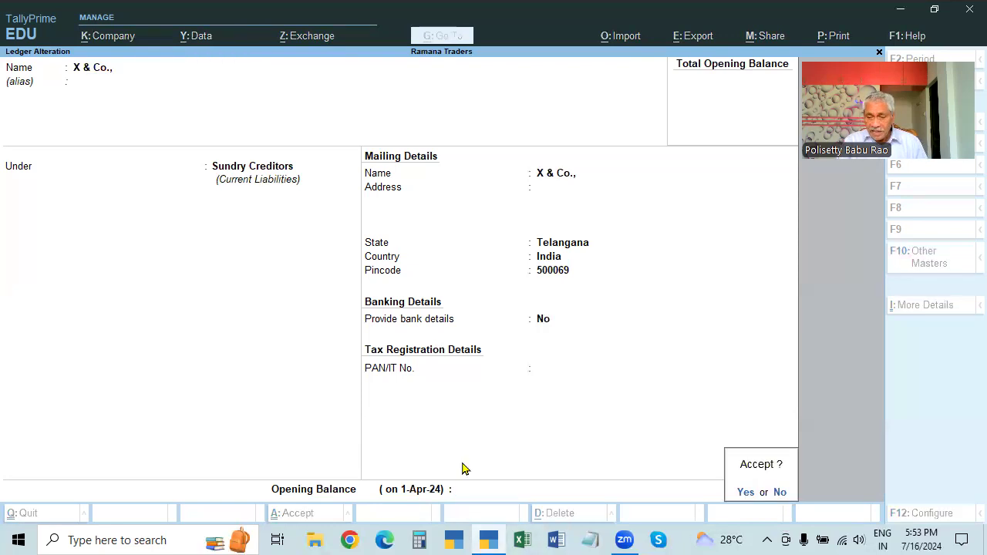
click(746, 494)
key(Escape)
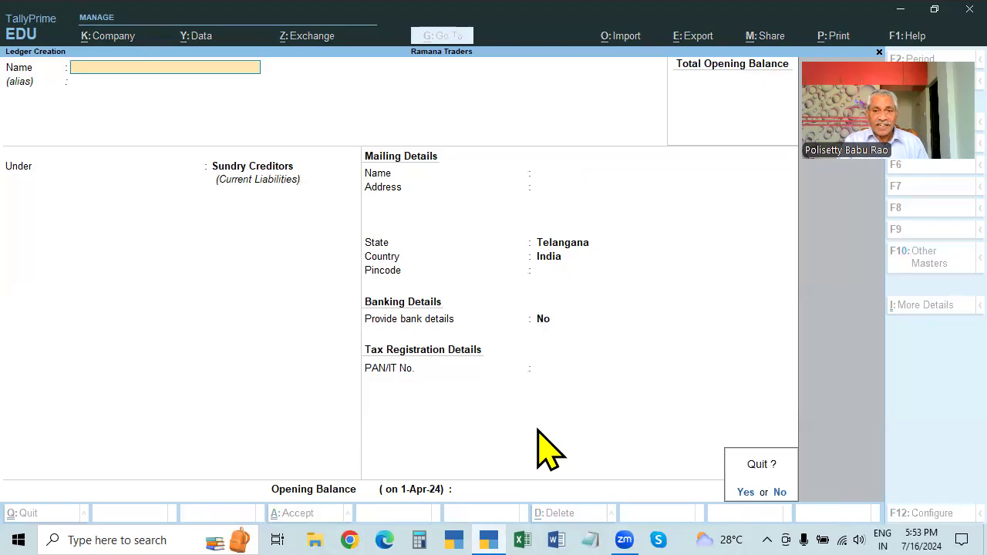
key(y)
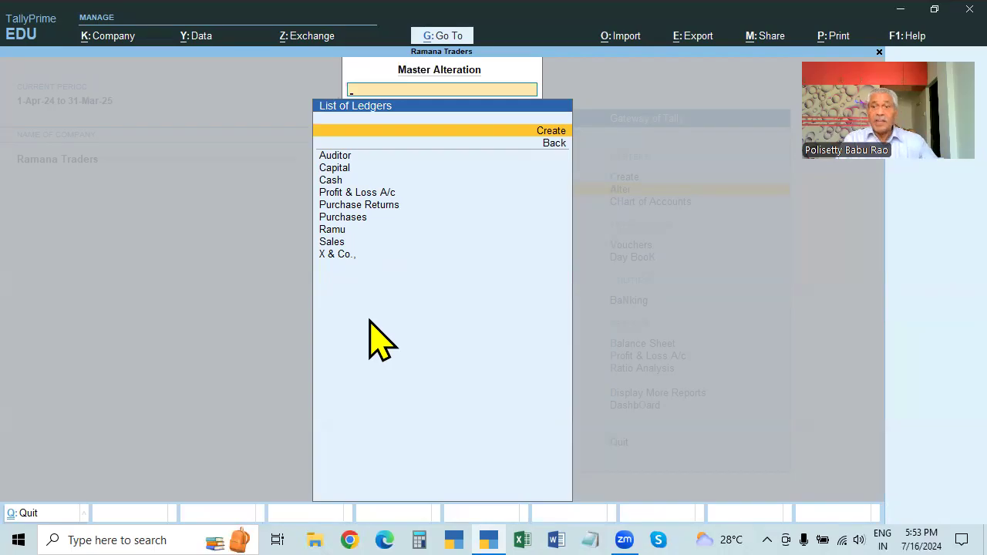
key(Return)
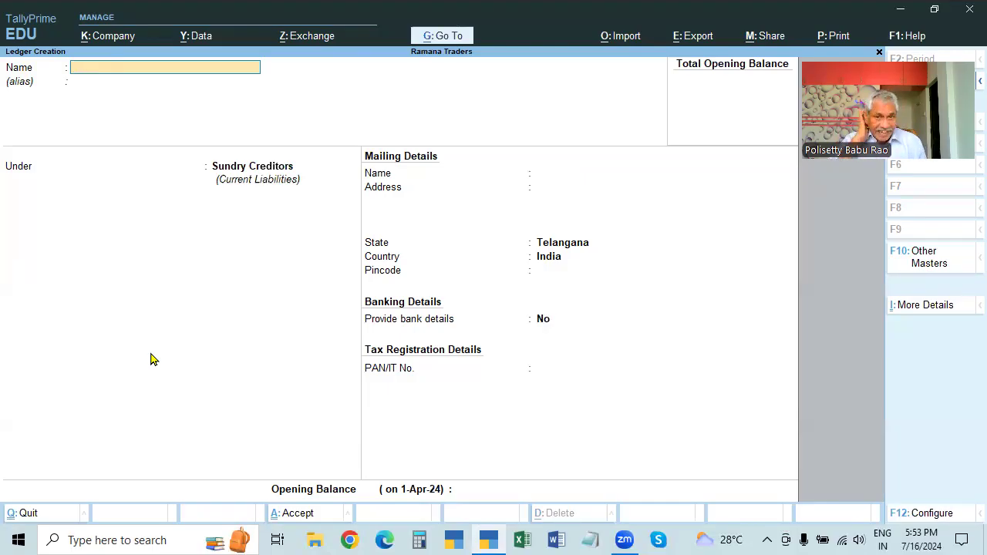
key(Escape)
key(Return)
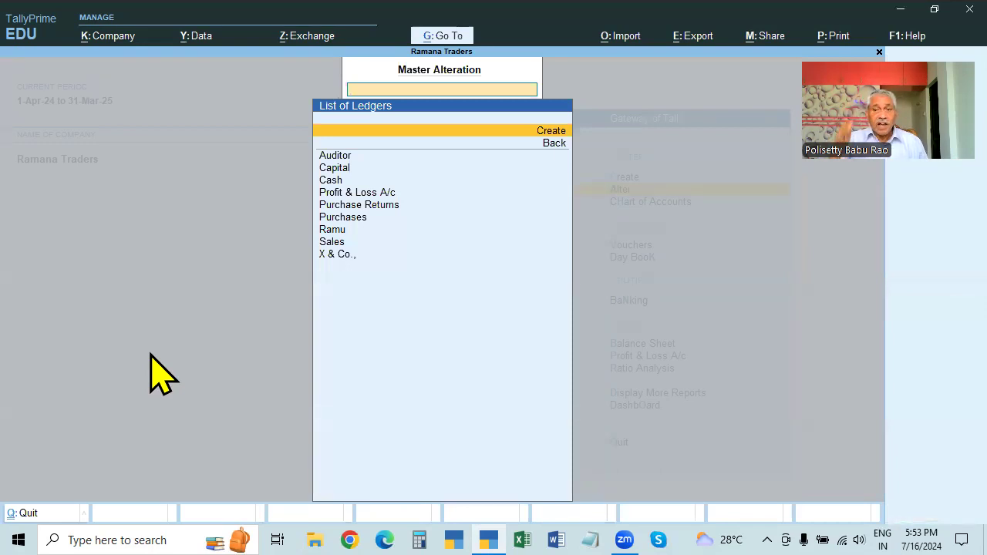
Step: Open the blank ledger creation form through the ledger alteration list to view it, and return to the Gateway of Tally
key(Escape)
key(Escape)
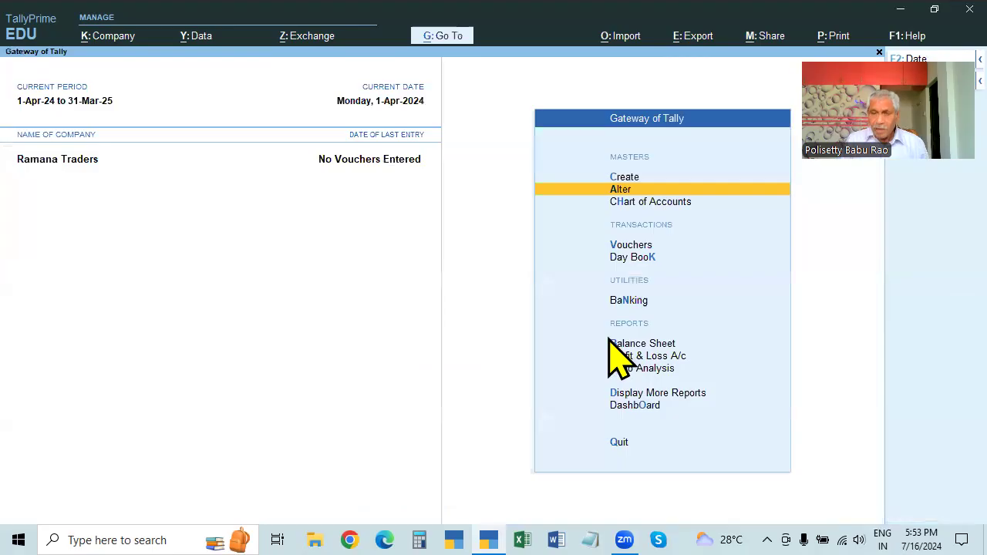
key(Return)
key(Down)
key(Return)
key(Up)
key(Up)
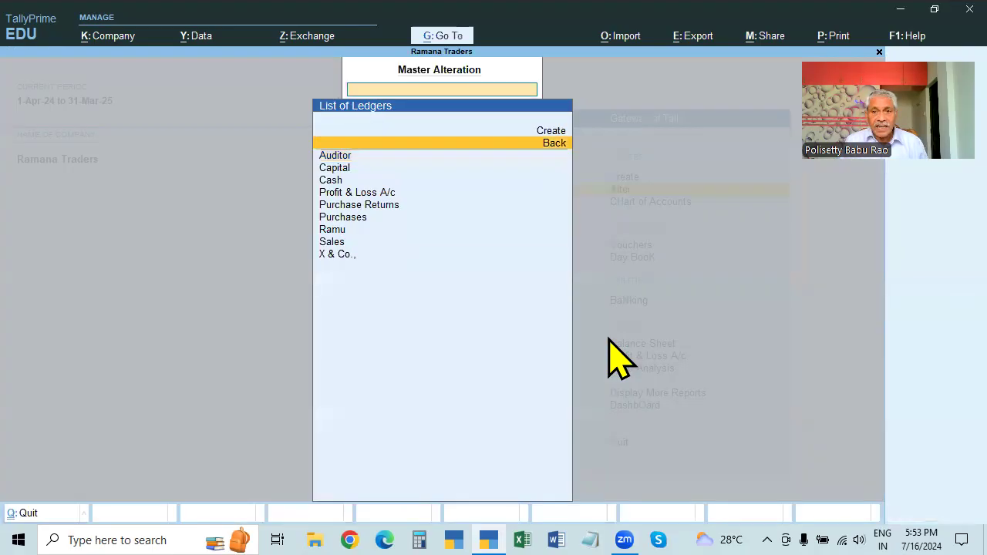
key(Return)
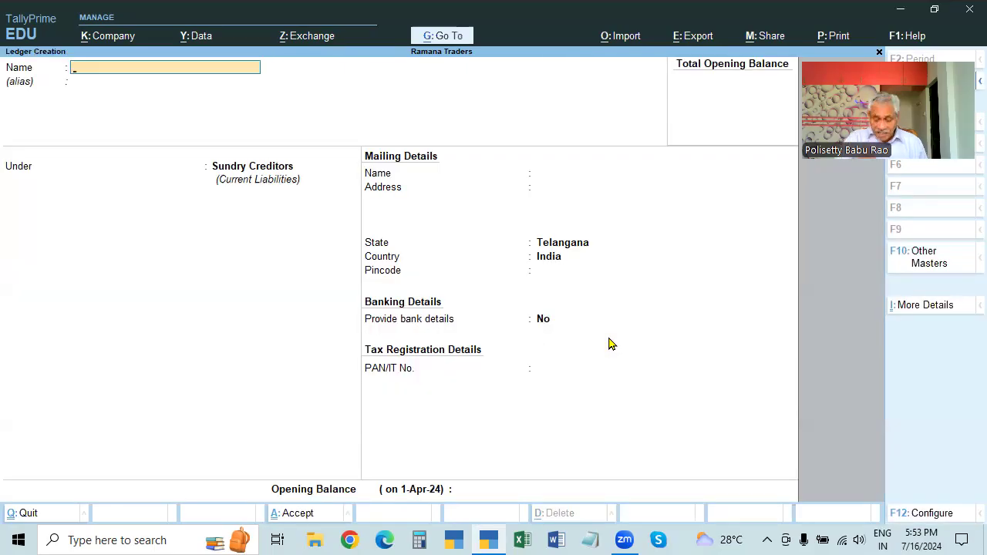
key(Escape)
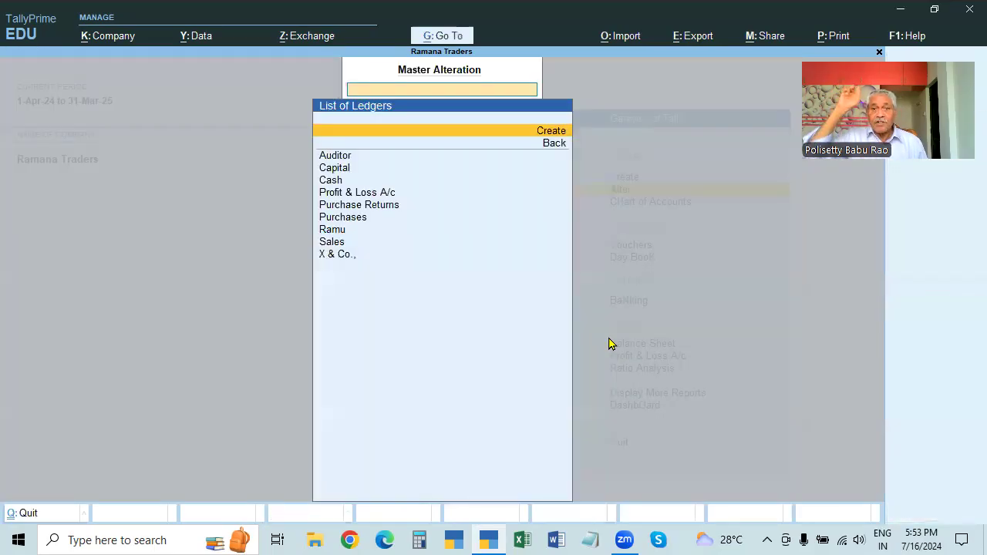
key(Escape)
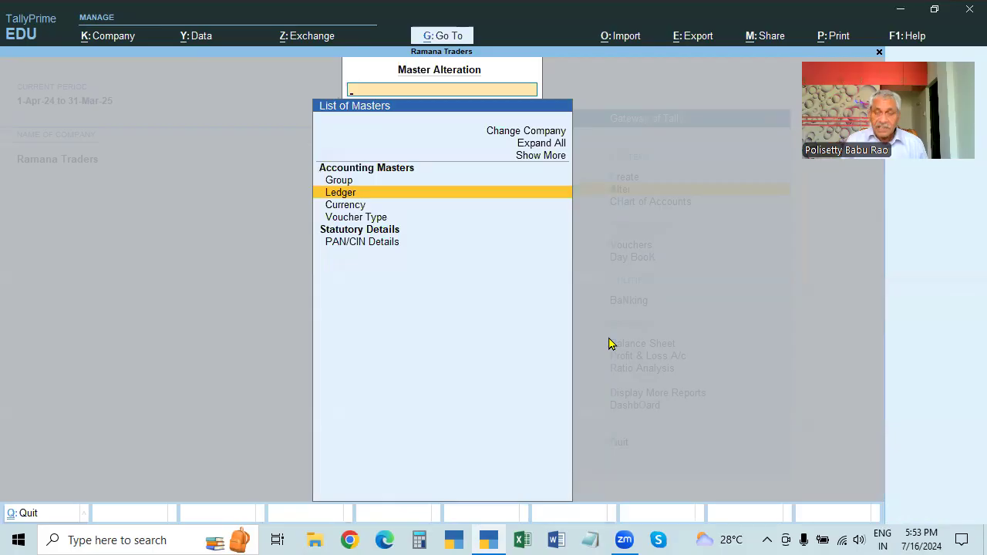
key(Escape)
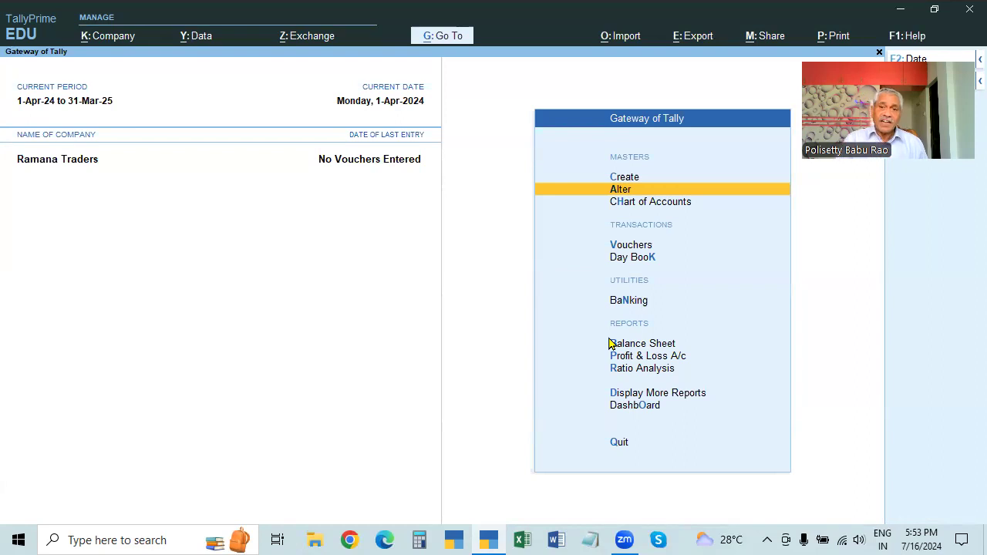
Step: Go through ledger alteration again, examine the name and alias fields of an empty new ledger, and exit without creating it
key(Return)
key(Up)
key(Down)
key(Down)
key(Return)
key(Up)
key(Up)
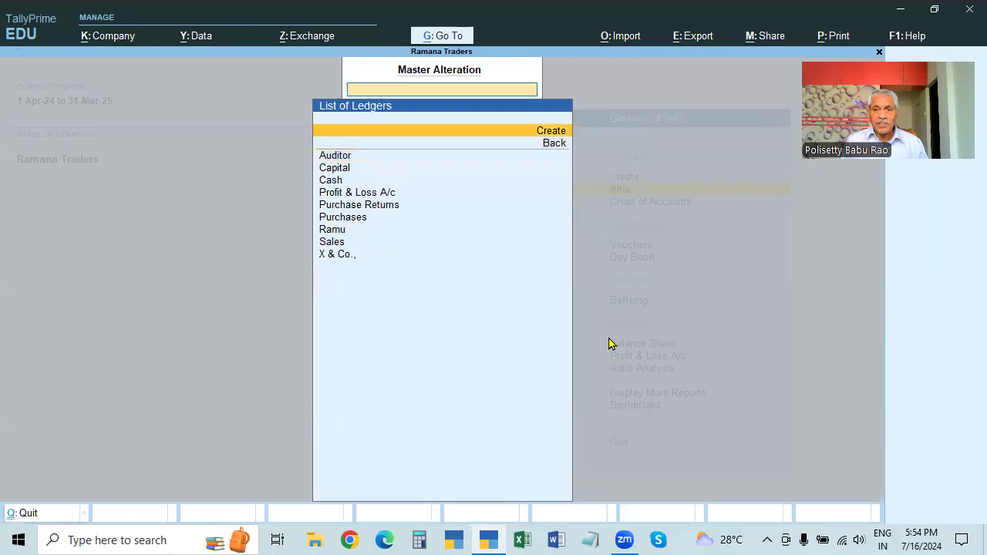
key(Return)
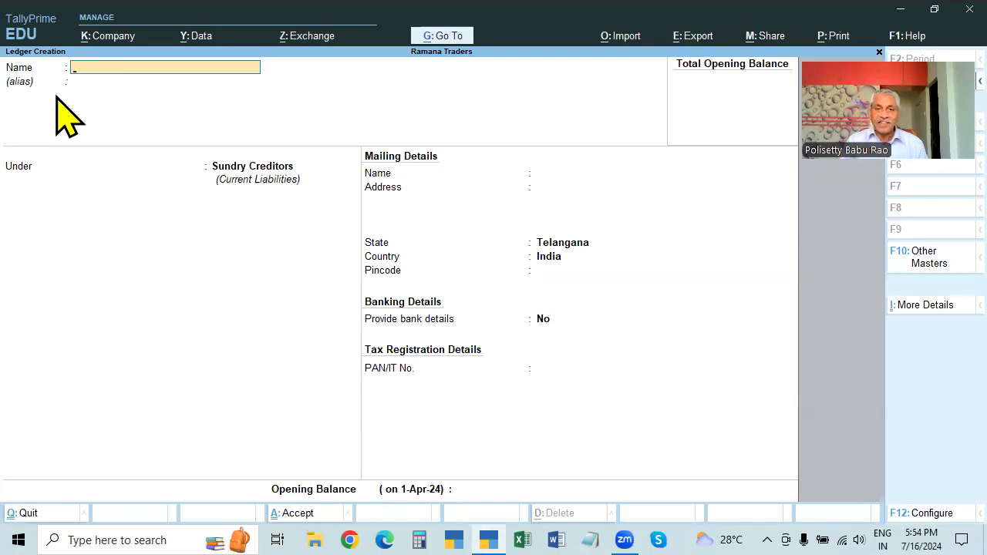
key(Escape)
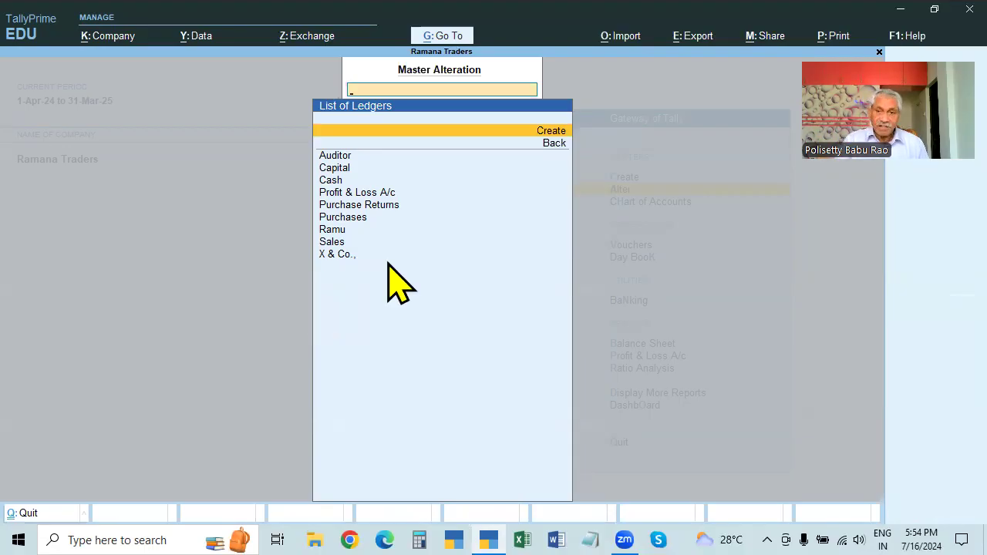
key(Escape)
key(Escape)
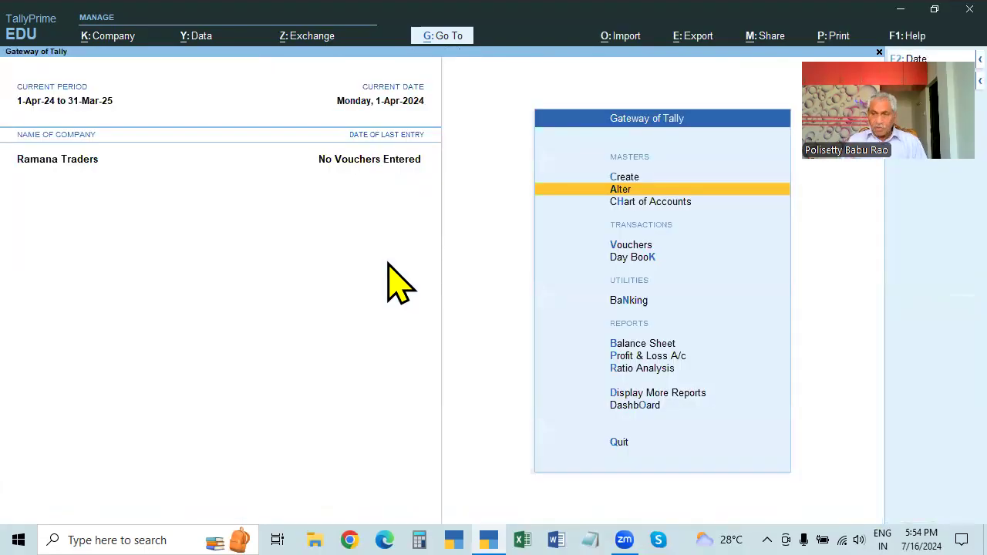
Step: View the Ratio Analysis, Balance Sheet and Day Book of Ramana Traders, closing each one
key(Return)
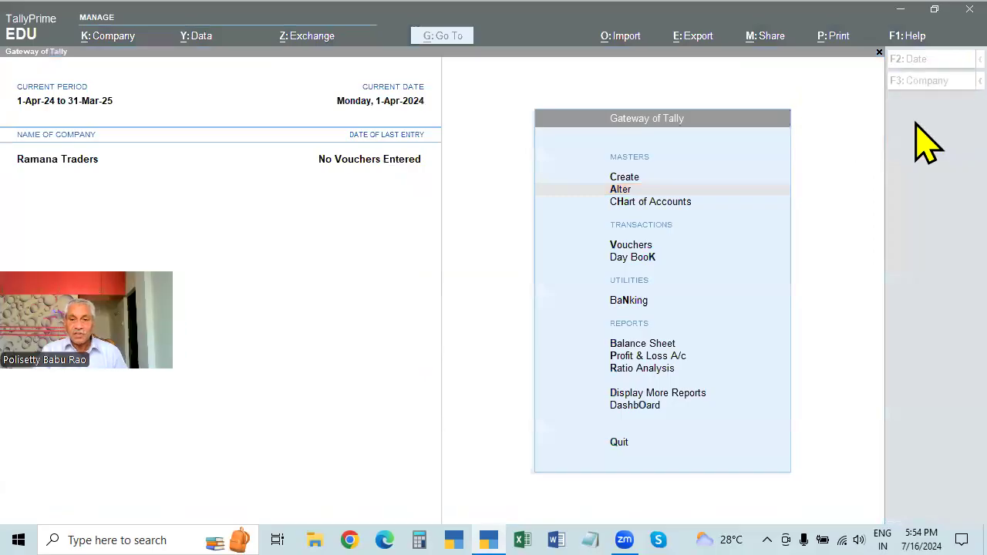
key(r)
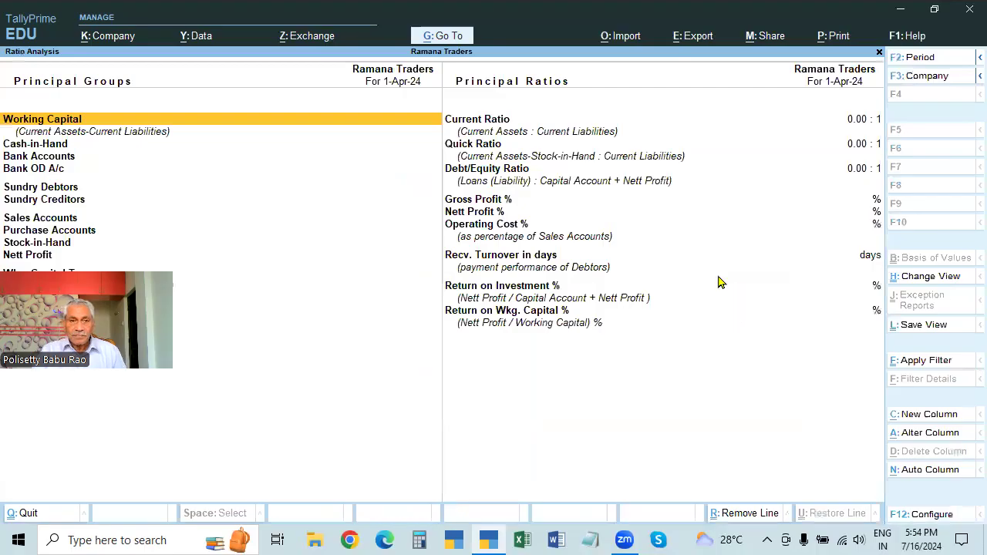
key(Escape)
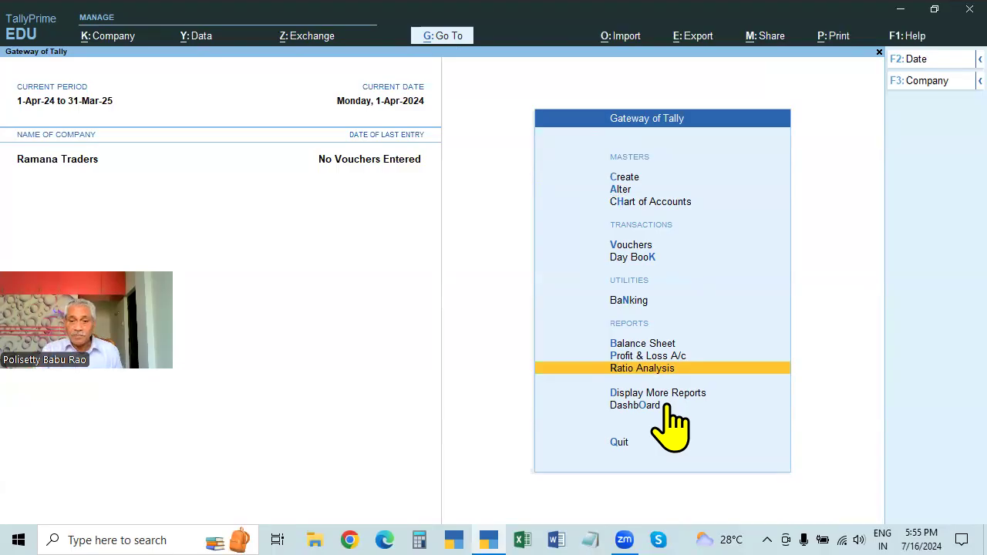
key(b)
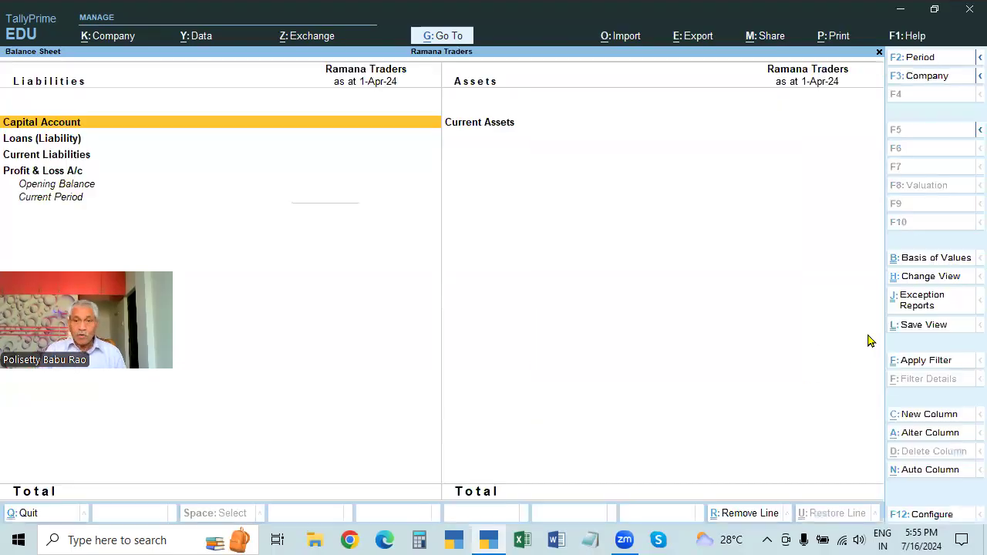
key(Escape)
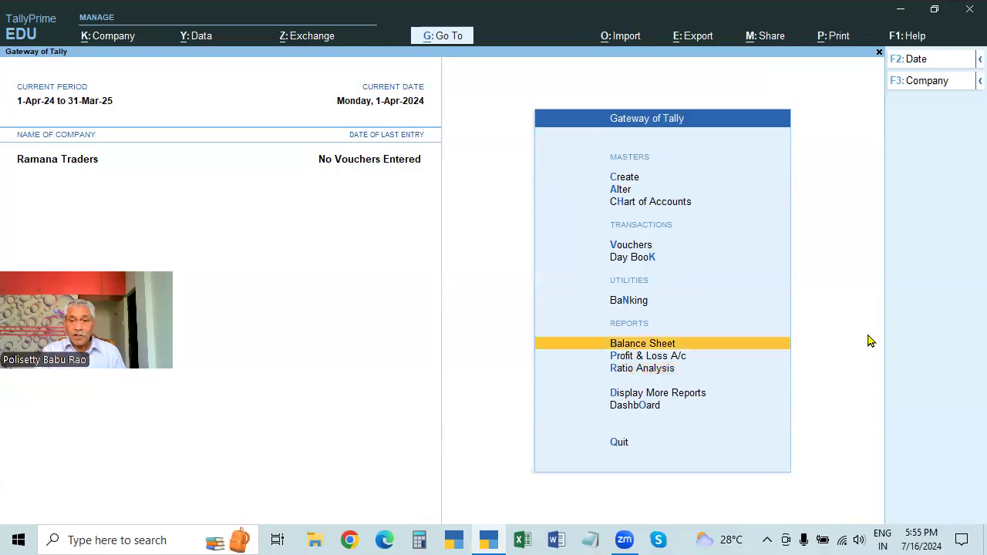
click(651, 259)
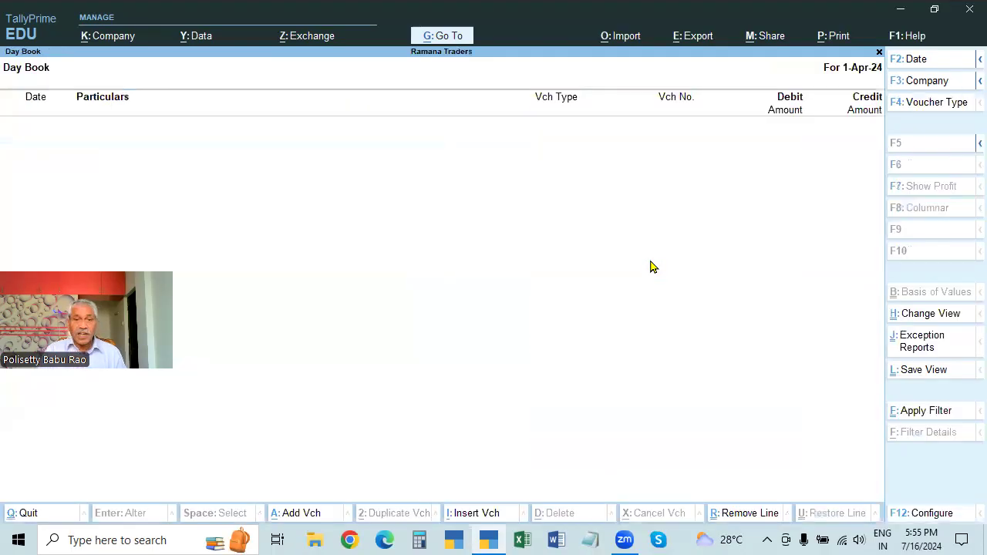
key(Escape)
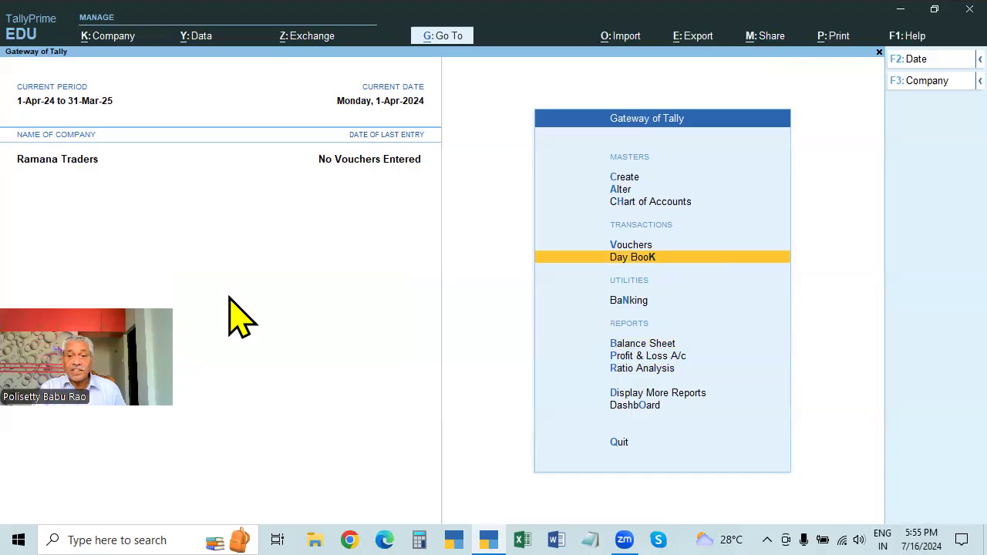
Step: Open voucher entry and review the list of other available voucher types
click(631, 245)
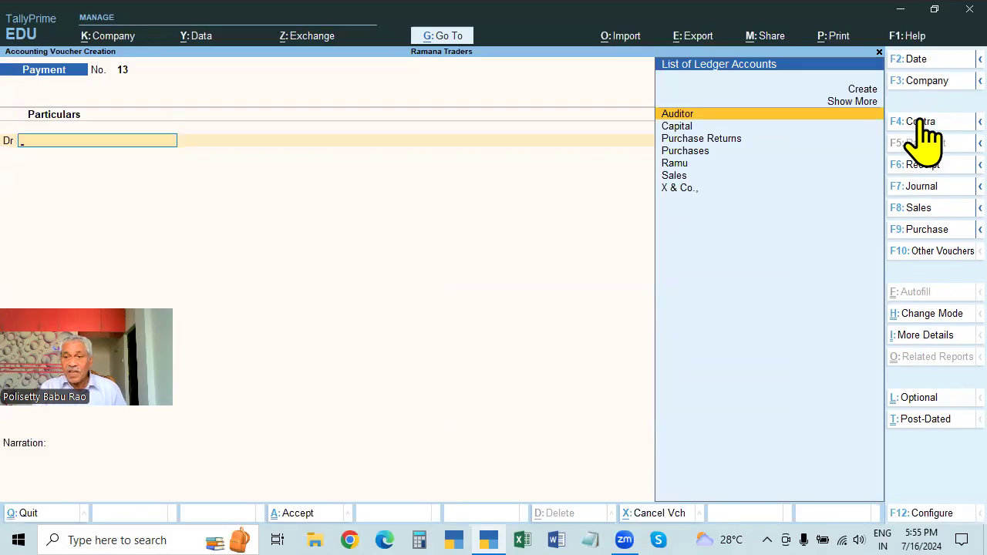
click(941, 253)
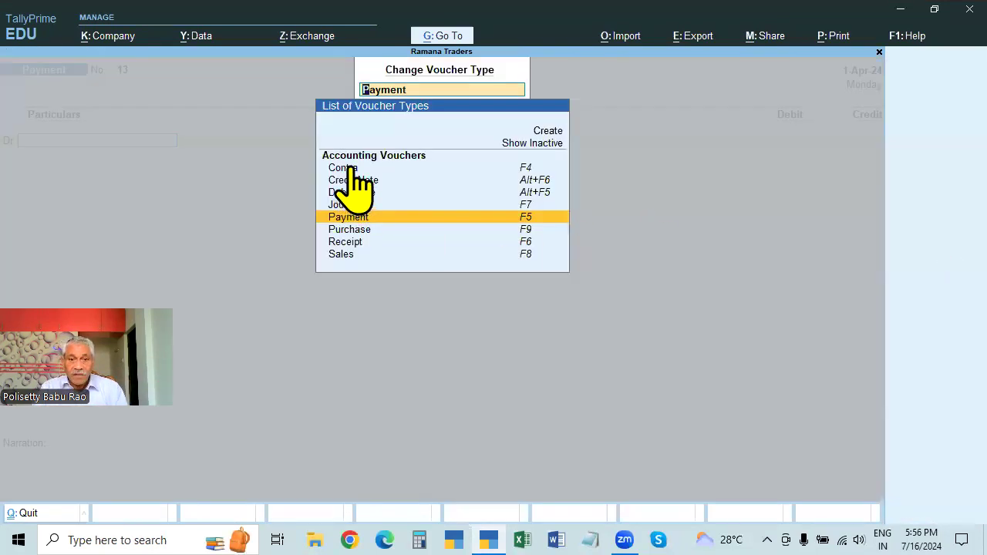
key(Escape)
key(Escape)
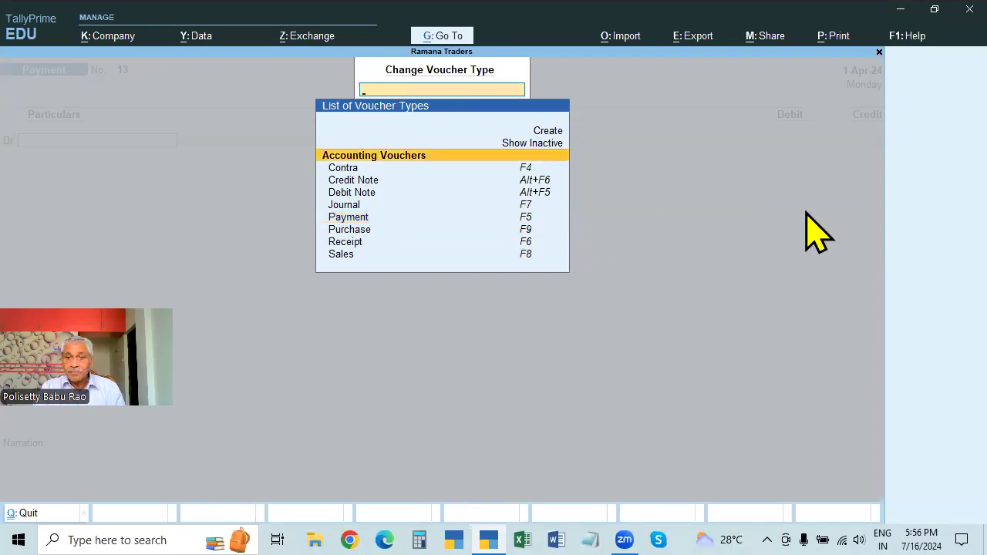
Step: Expand the voucher type list to include the inactive types and examine its accounting, inventory, order and payroll vouchers
click(937, 253)
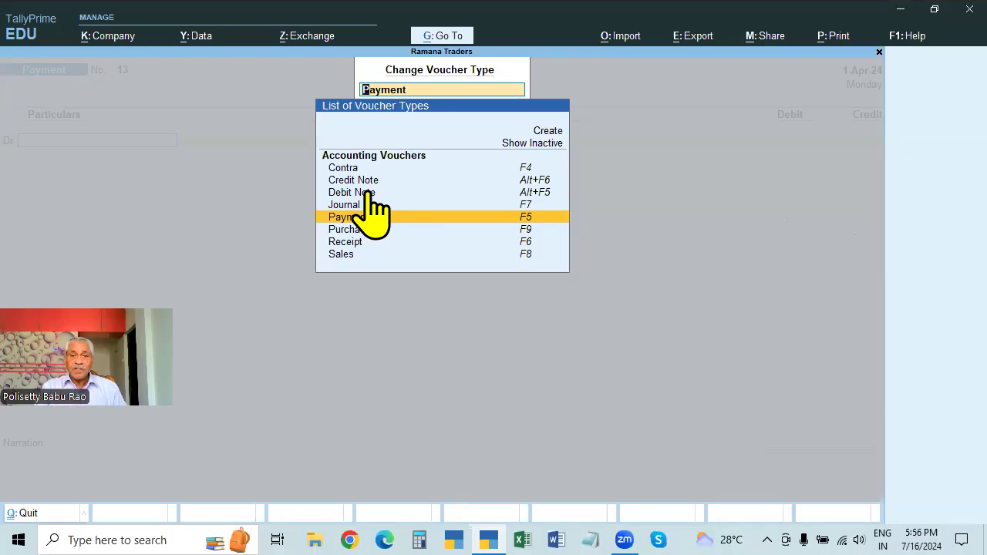
click(540, 144)
click(454, 180)
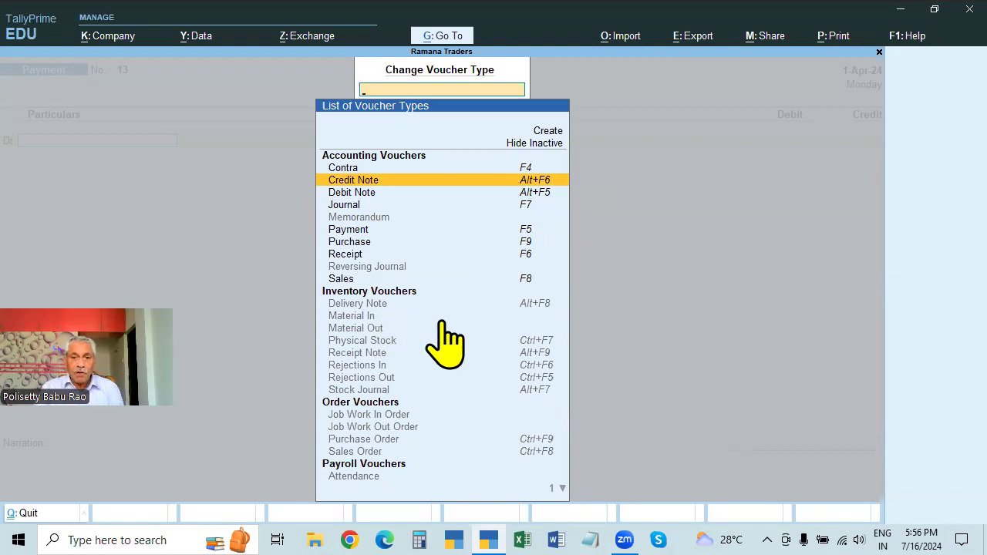
Step: Try to switch the voucher to Delivery Note, and decline enabling the Inventory feature
click(359, 305)
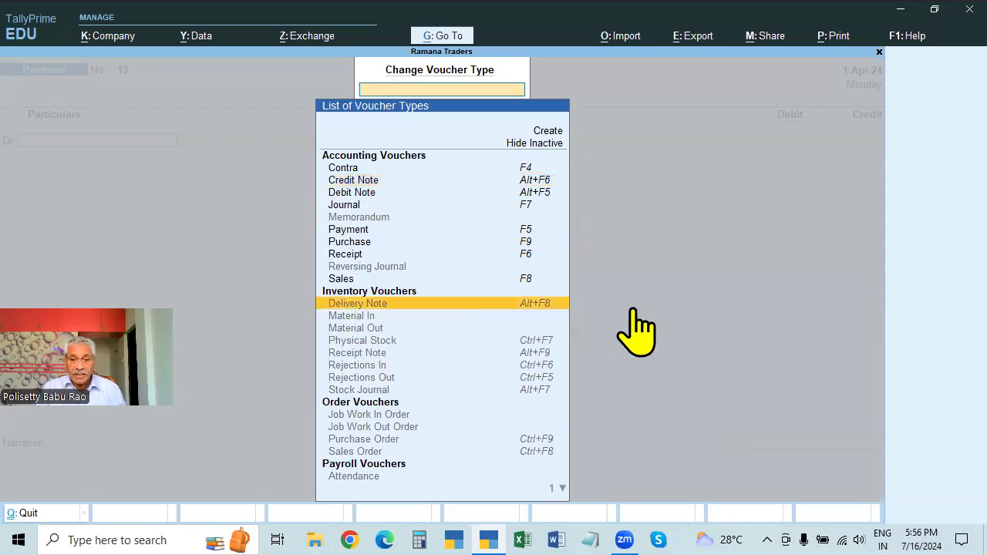
key(Return)
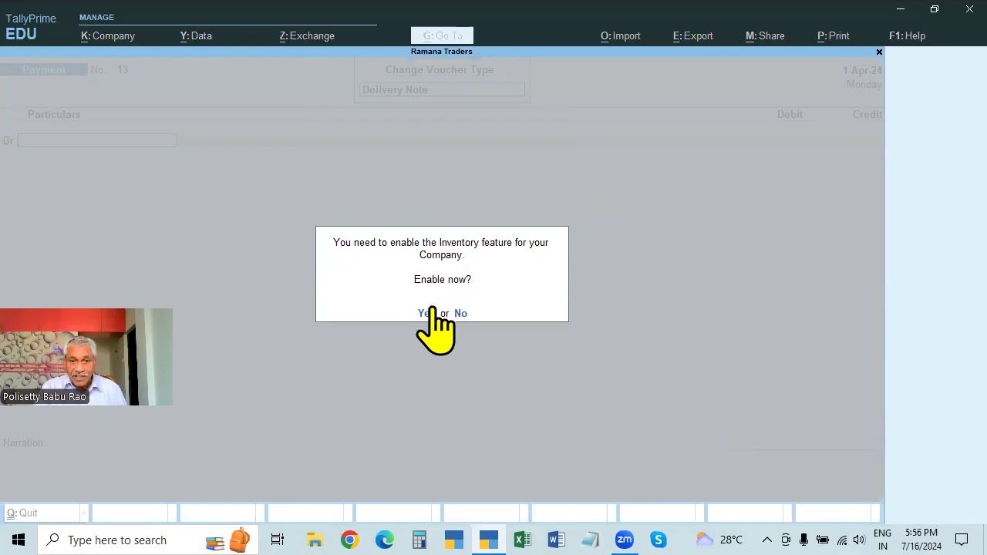
click(461, 314)
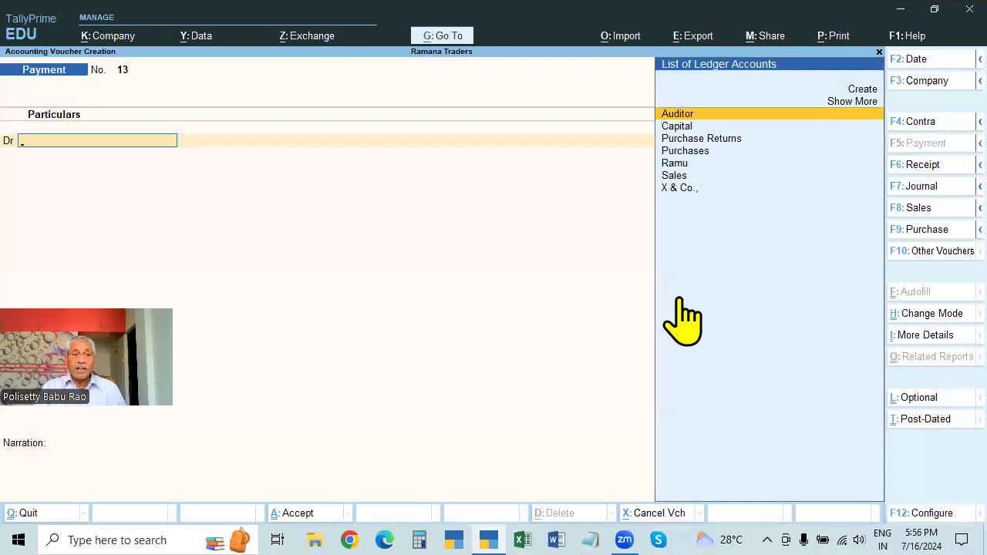
key(Escape)
key(n)
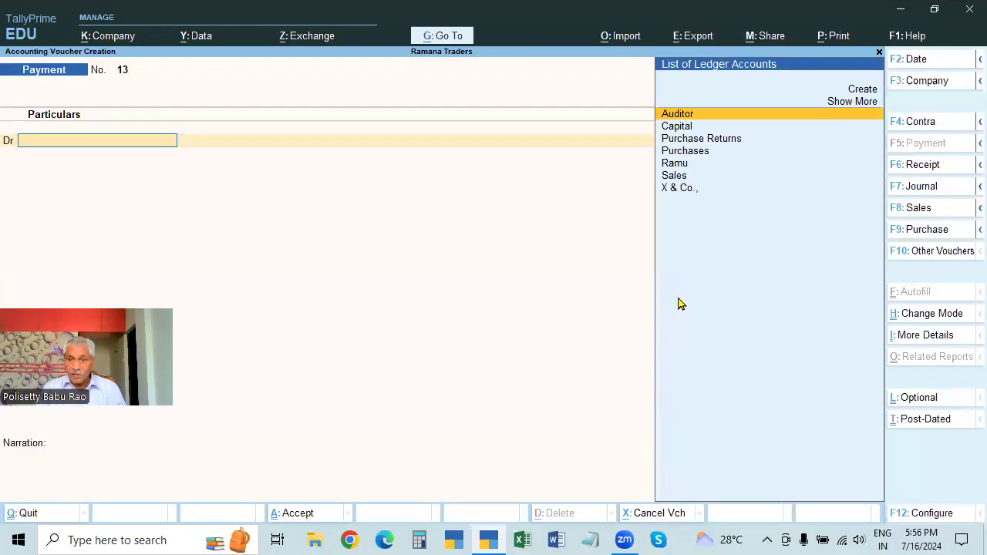
Step: Show the inactive voucher types once more and go back to the Payment voucher
click(922, 251)
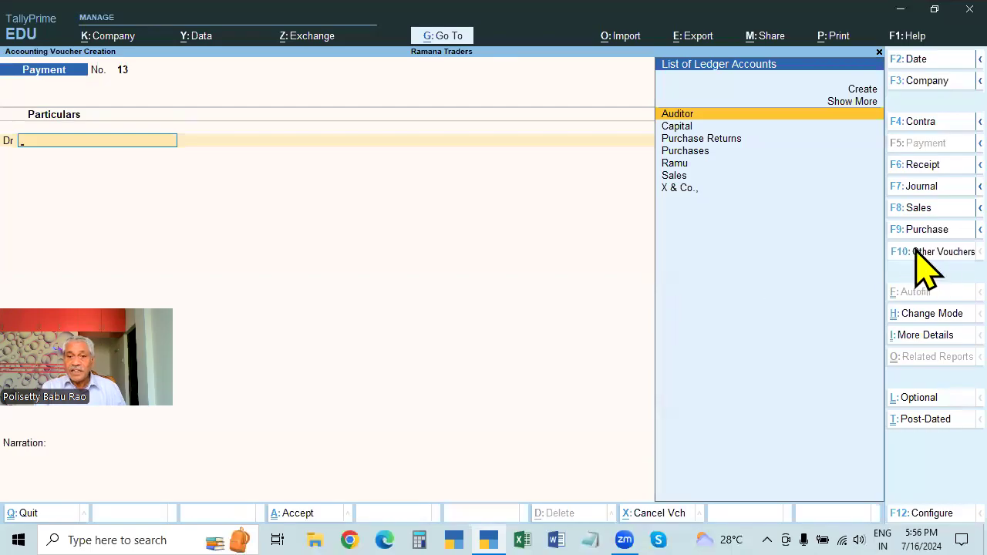
click(540, 143)
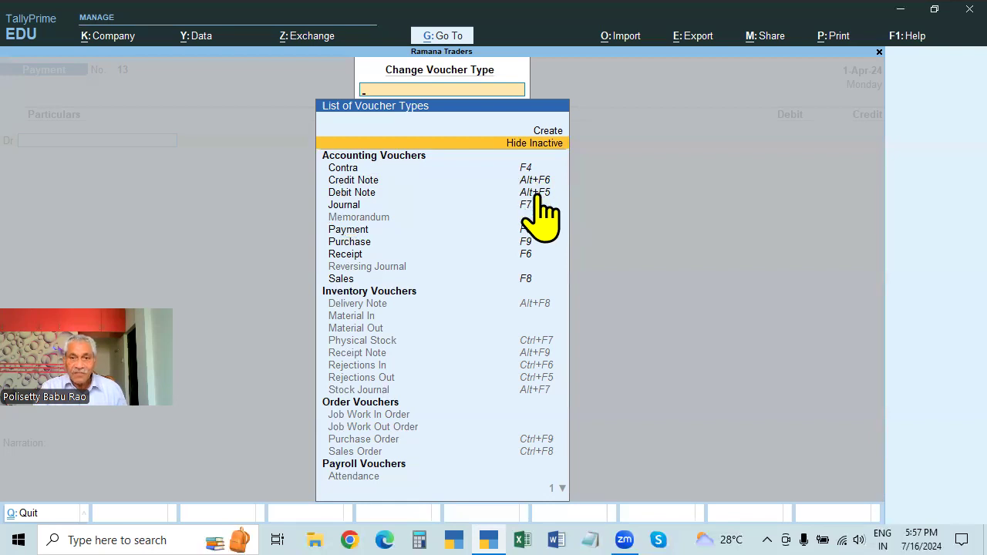
key(F5)
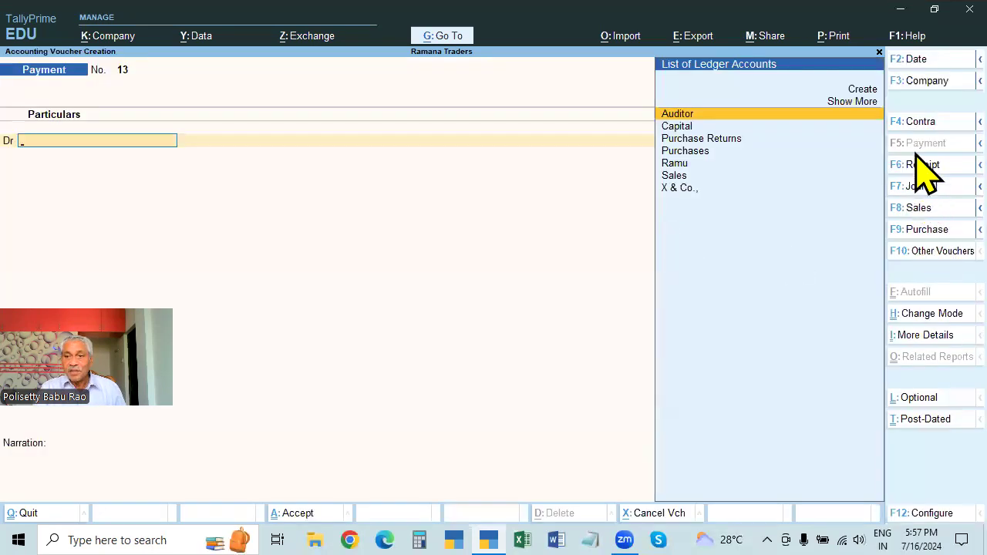
Step: Look through the active accounting voucher types down to Sales, and close the list without changing the voucher type
click(930, 251)
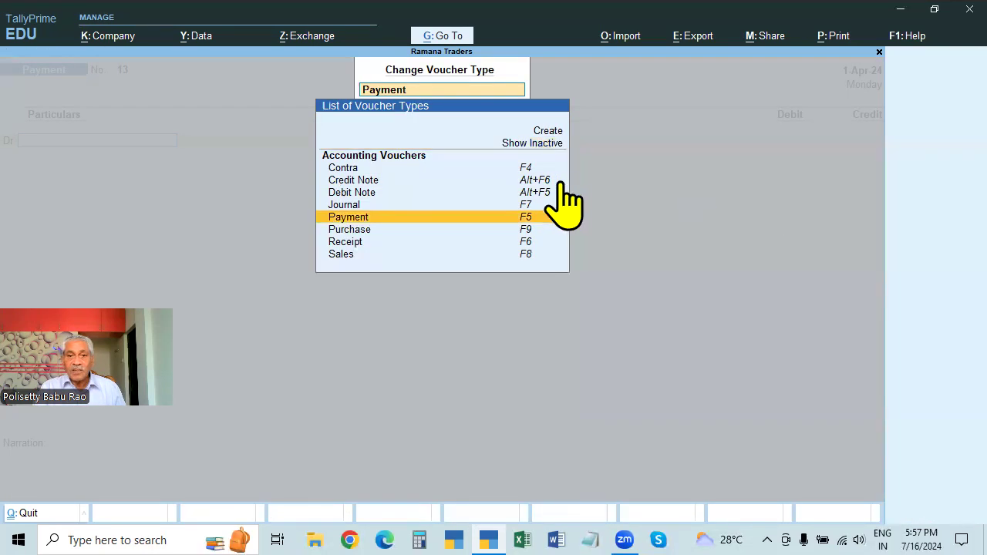
key(Up)
key(Up)
key(Up)
key(Up)
key(Down)
key(Down)
key(Down)
key(Down)
key(Down)
key(Down)
key(Down)
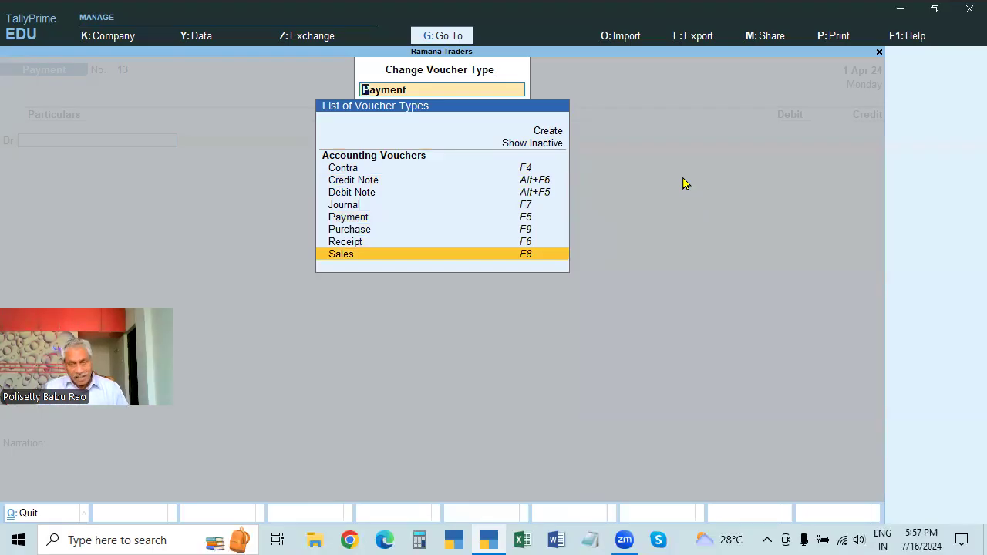
key(Escape)
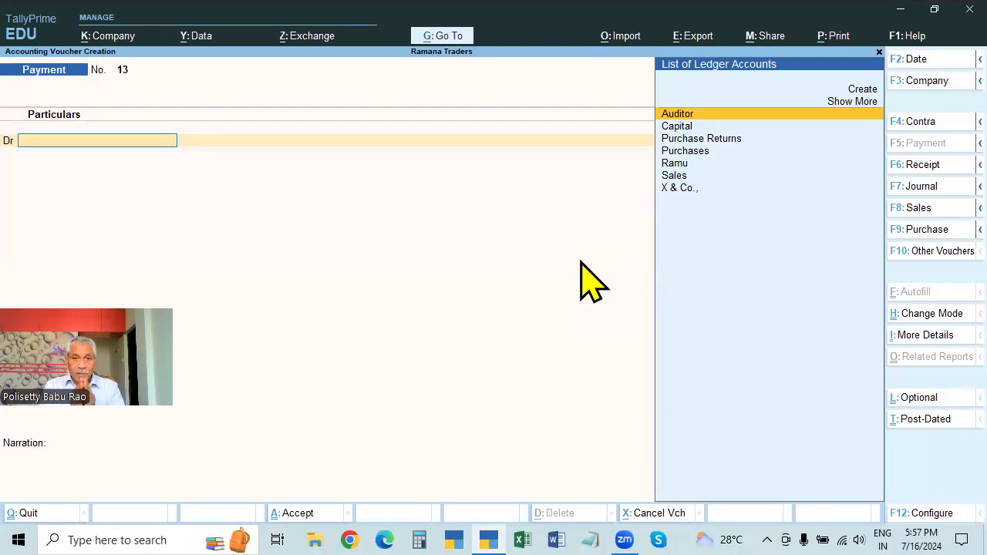
Step: Leave voucher entry, reopen it from the Gateway of Tally, and bring up the voucher type list
key(Escape)
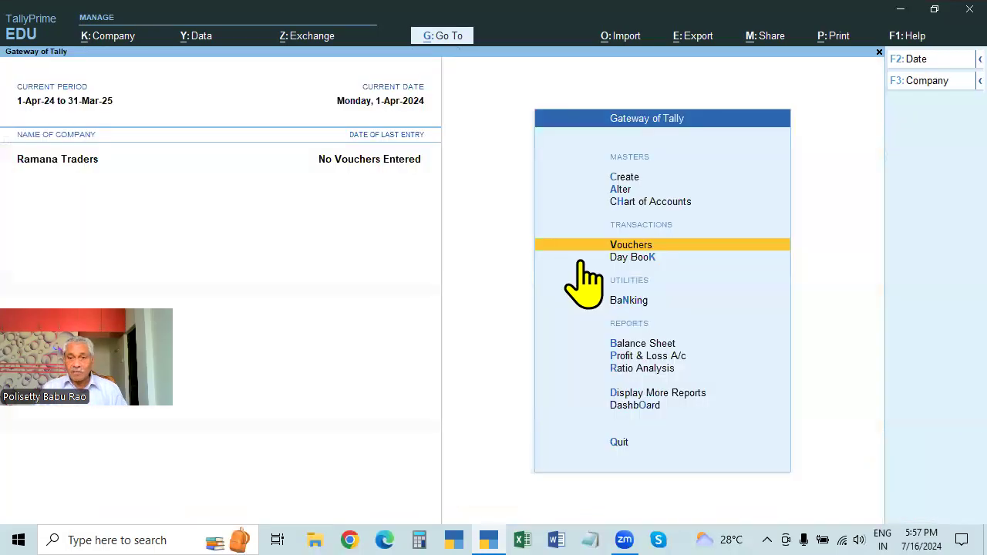
key(Return)
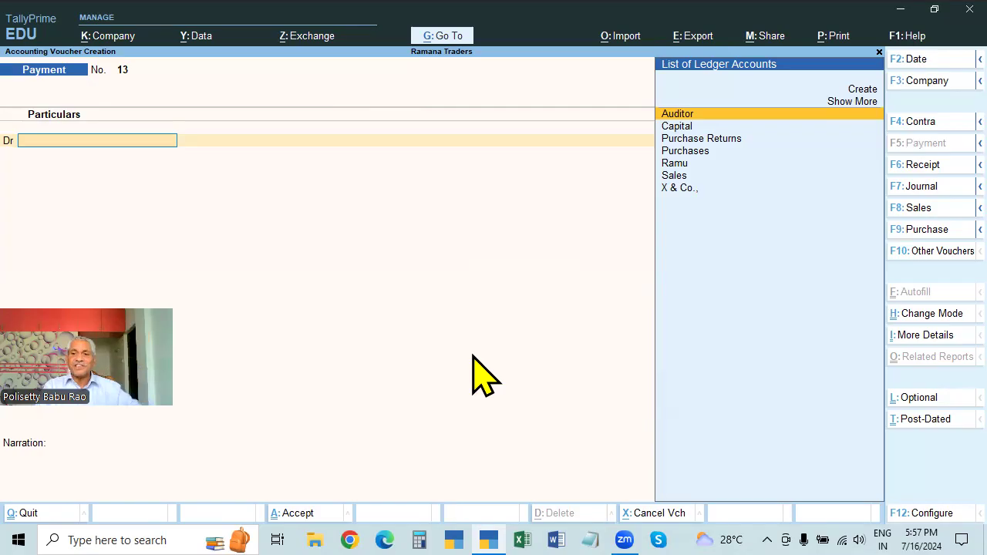
click(943, 252)
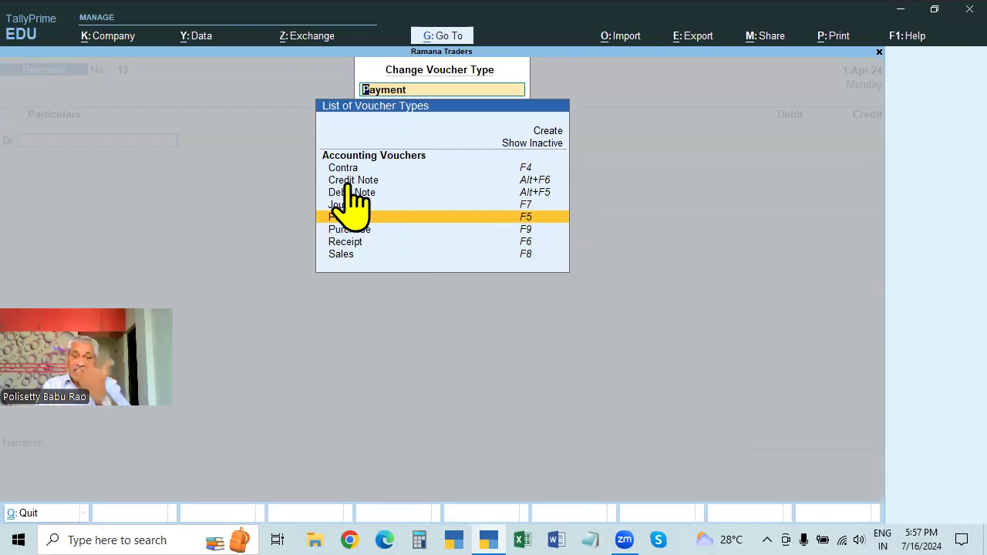
Step: Close the voucher type list and decline quitting, to stay in the Payment voucher
key(Escape)
key(Escape)
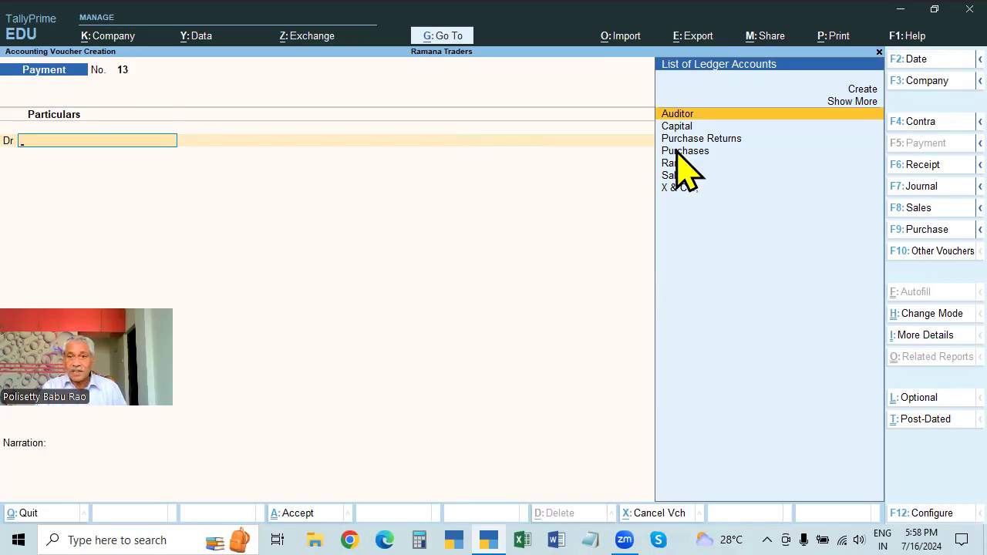
key(Escape)
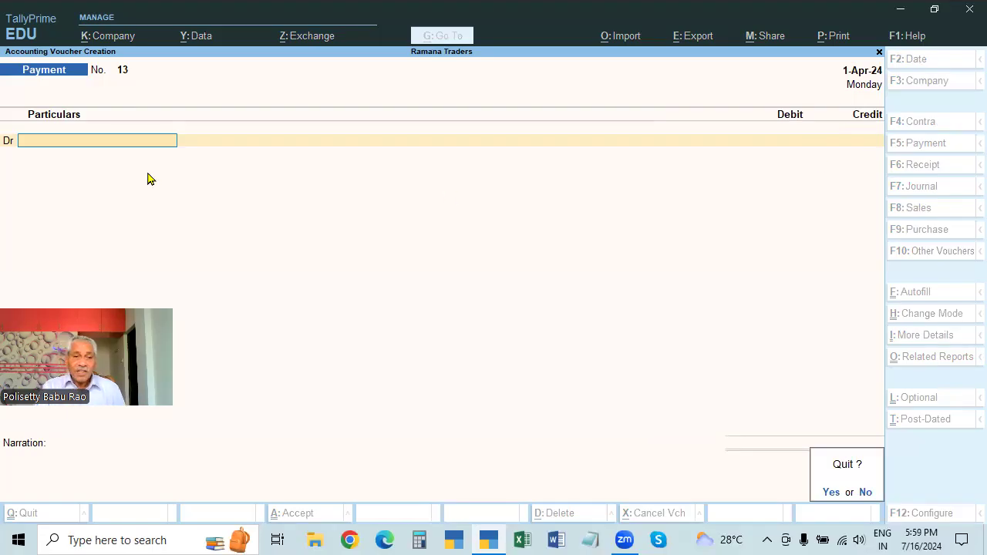
key(n)
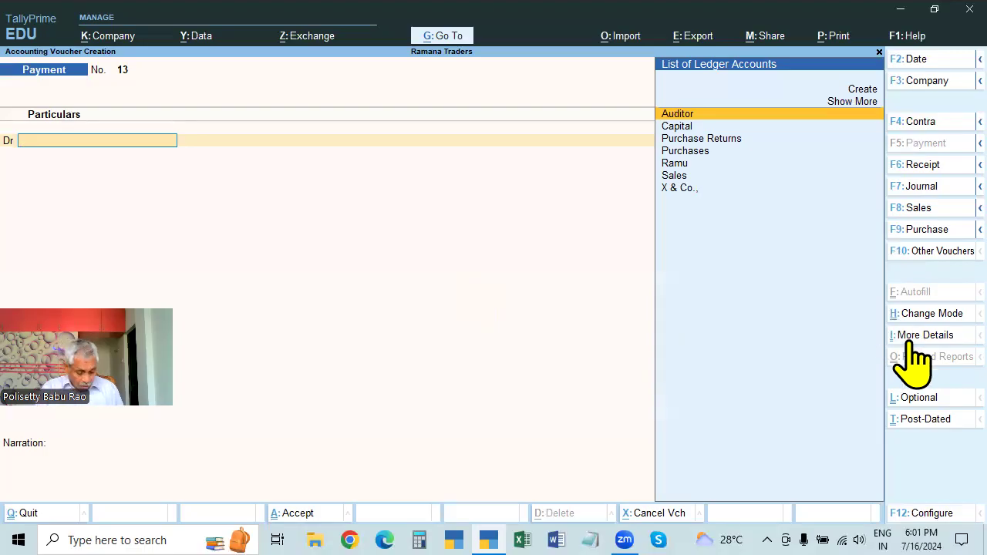
Step: Look at the available voucher modes, Double Entry and Single Entry, and return to the Payment voucher without choosing another mode
key(ctrl+h)
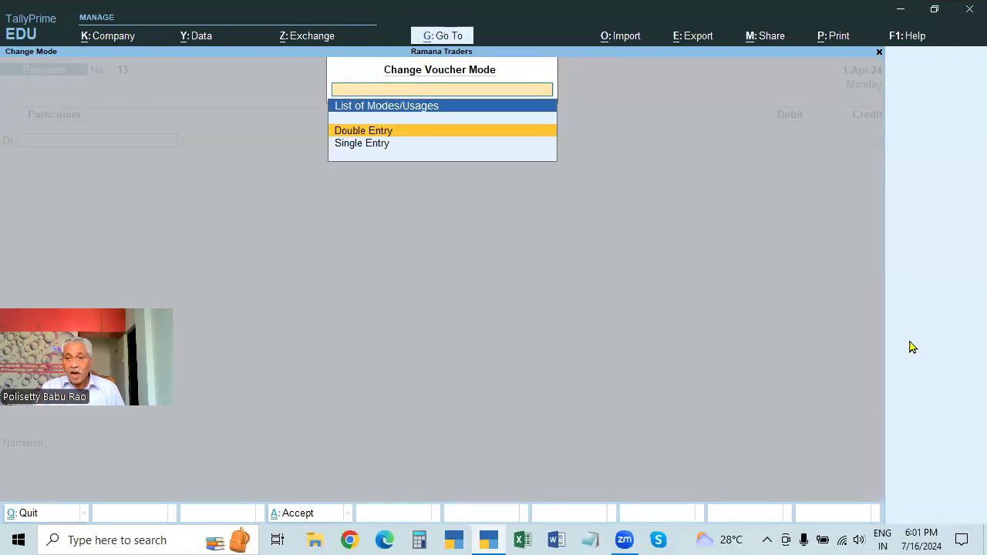
key(Escape)
click(923, 317)
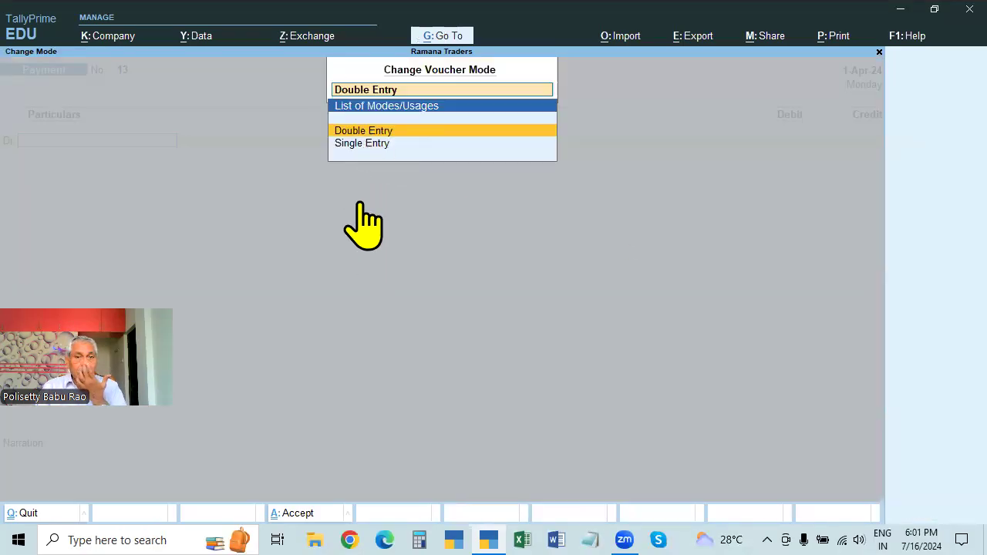
click(367, 147)
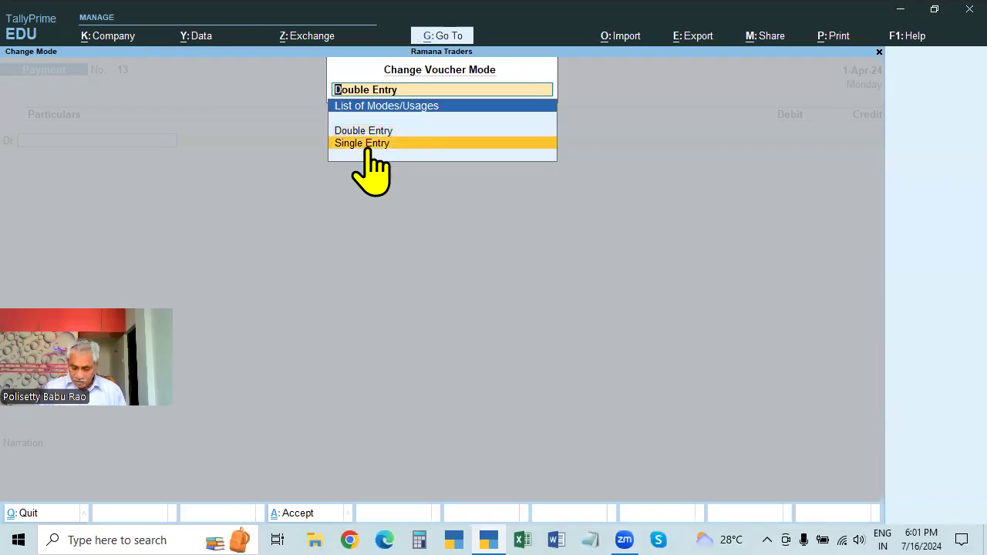
key(Escape)
key(Escape)
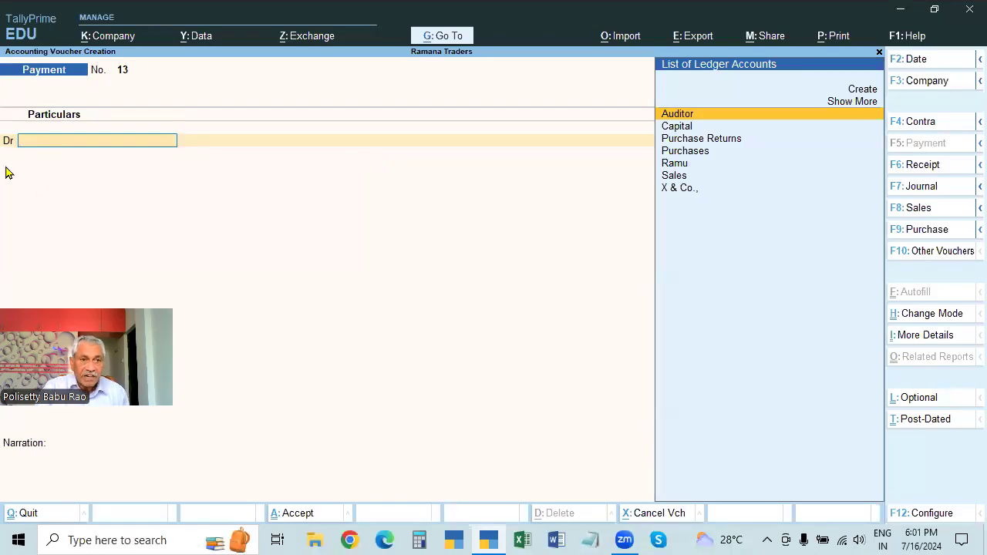
Step: Switch the Payment voucher to Single Entry mode and back to Double Entry to compare the two layouts
click(930, 314)
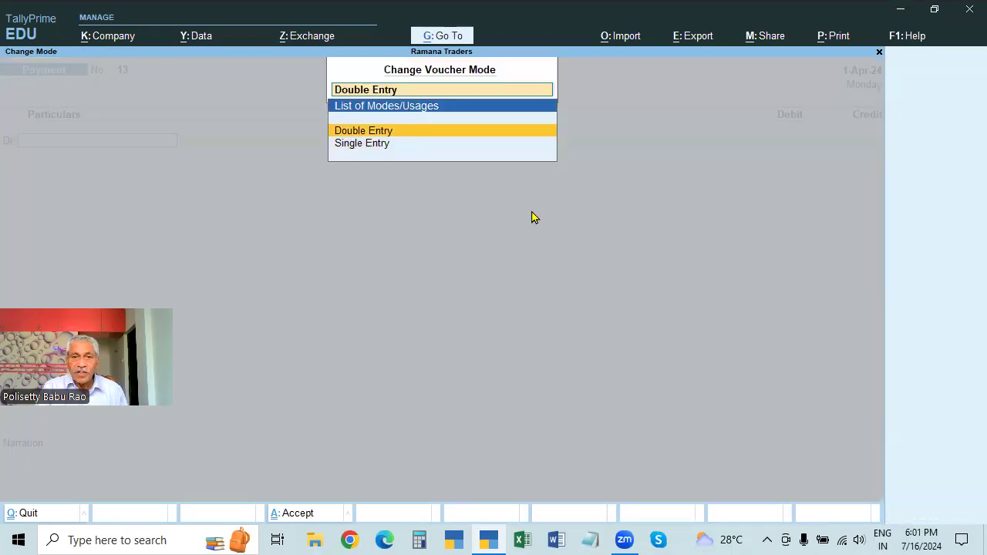
click(360, 144)
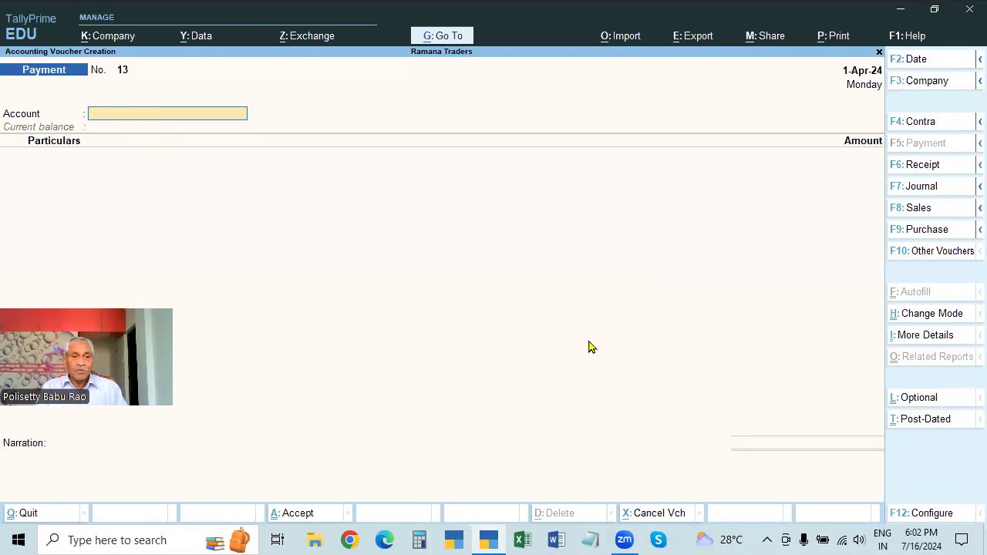
click(926, 316)
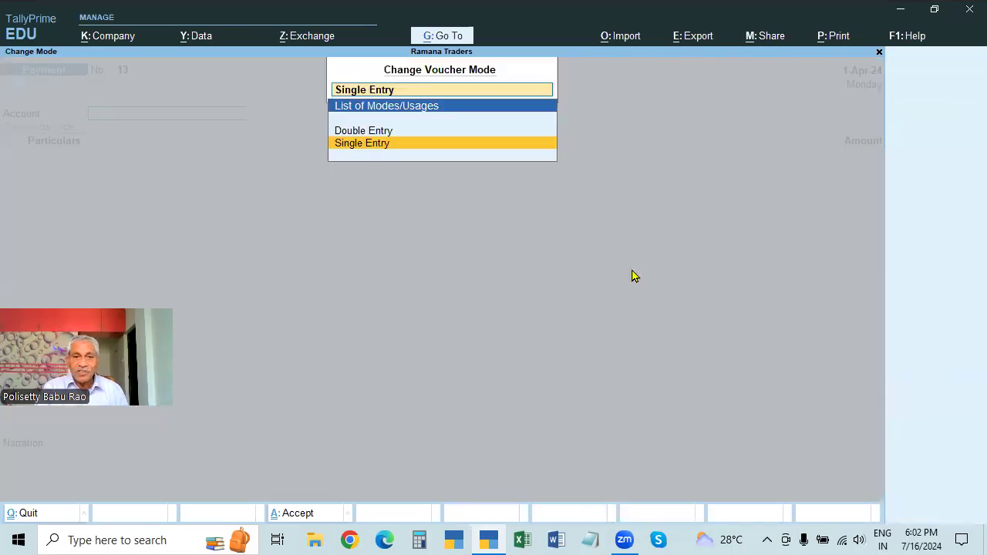
click(367, 133)
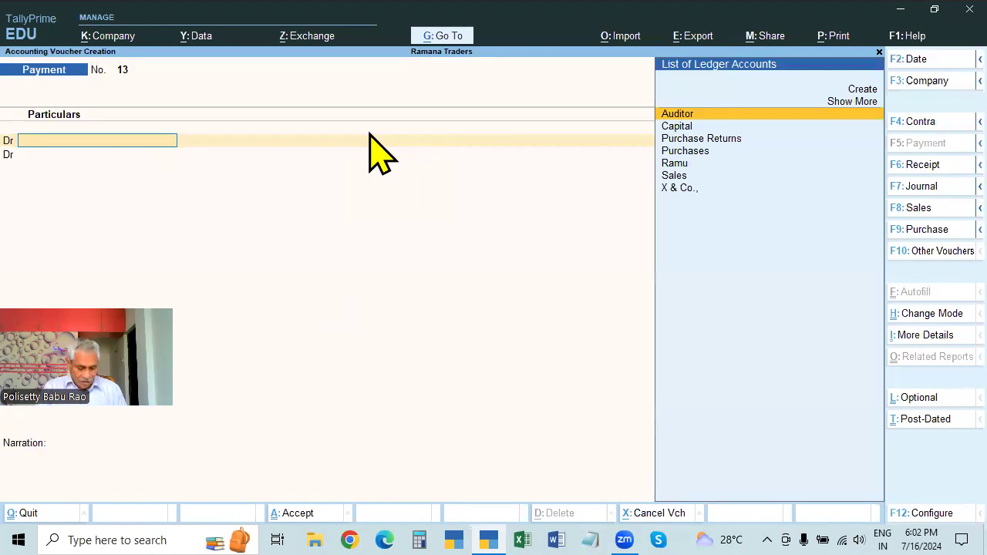
Step: Set the Payment voucher to Single Entry mode, and leave and reopen voucher entry from the Gateway of Tally
key(ctrl+h)
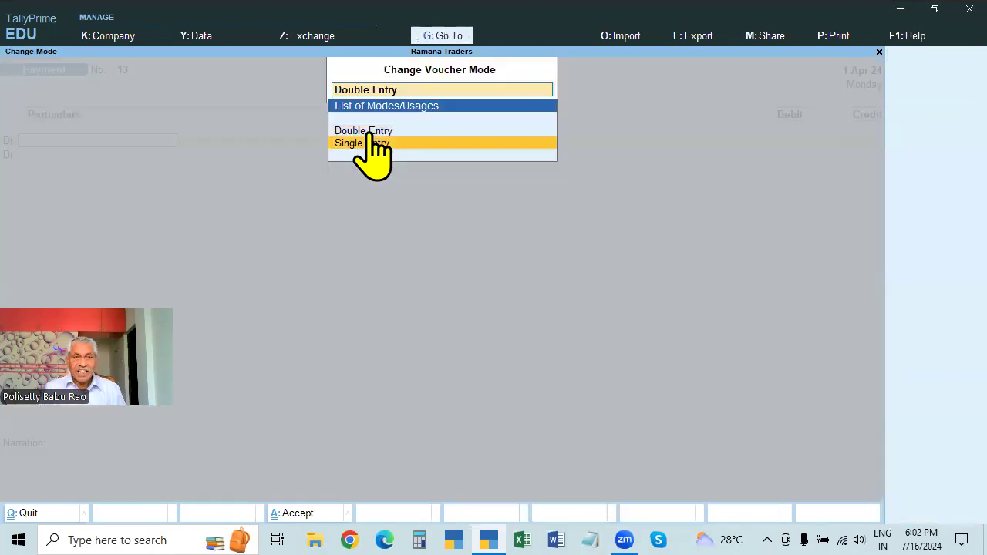
click(369, 139)
key(Escape)
key(Return)
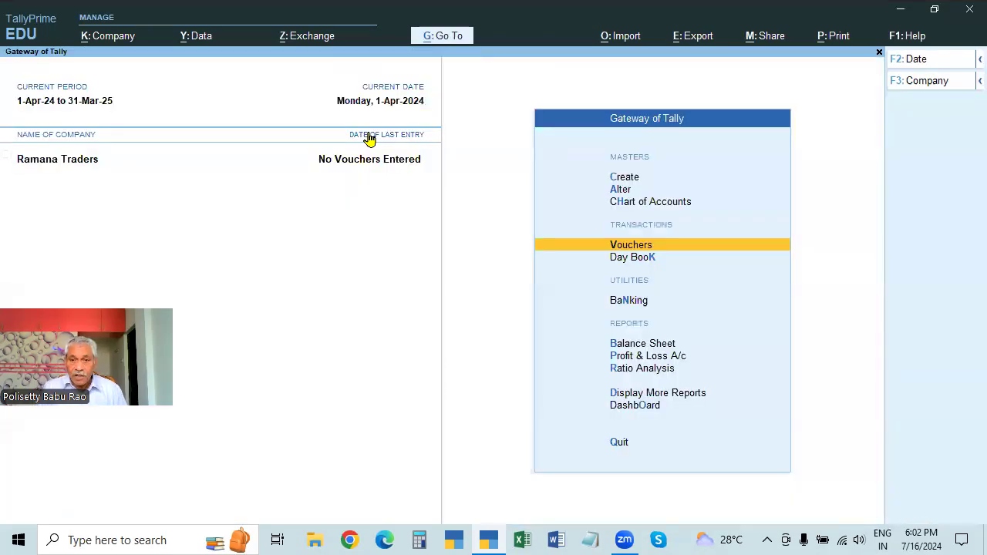
key(Return)
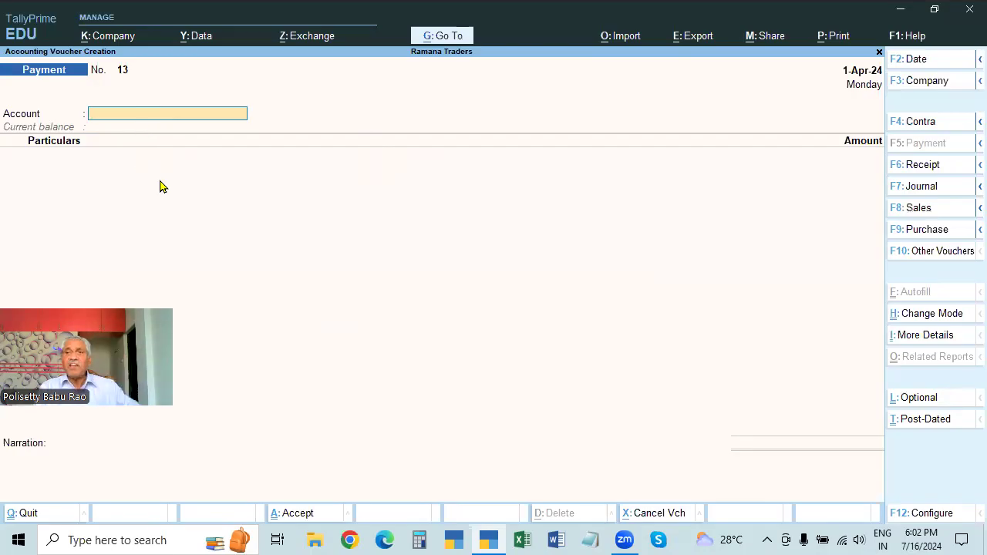
Step: Return the reopened Payment voucher to Double Entry mode
click(918, 307)
key(Up)
key(Return)
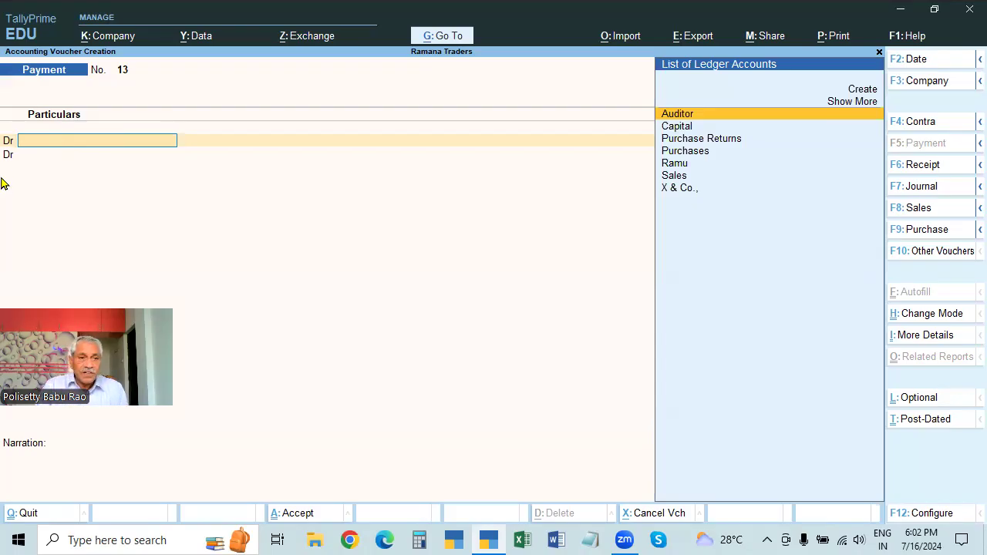
Step: Change to the Receipt voucher and set its mode to Single Entry
click(918, 164)
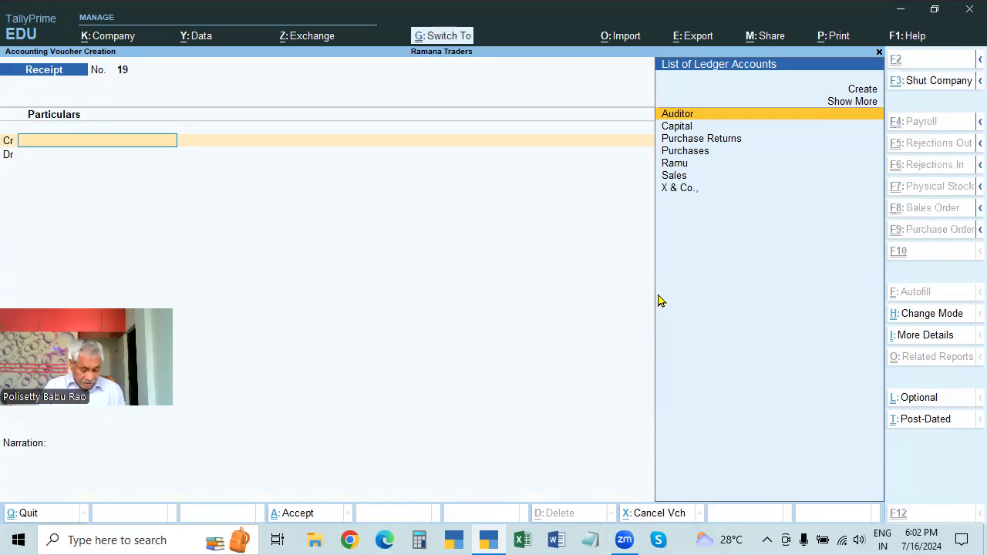
key(ctrl+h)
key(Down)
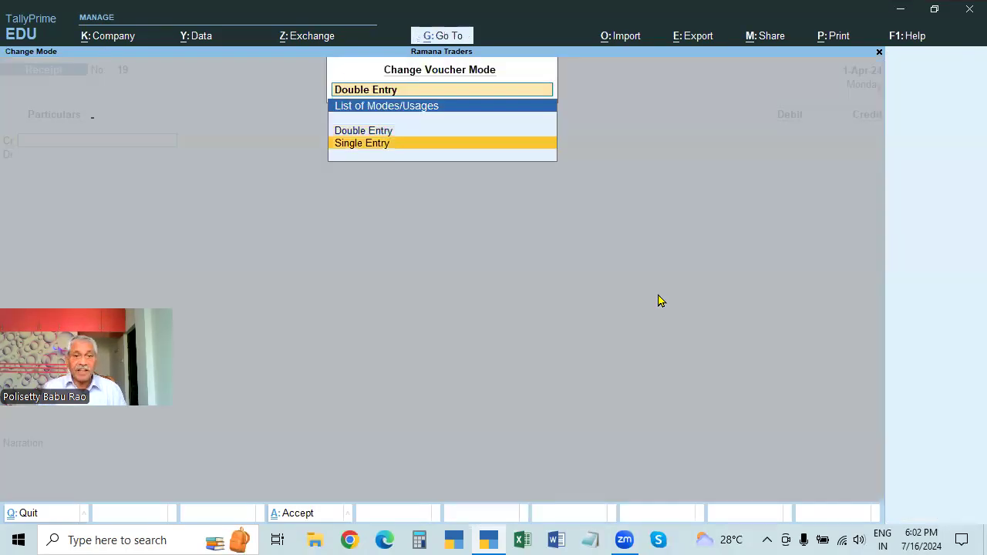
key(Return)
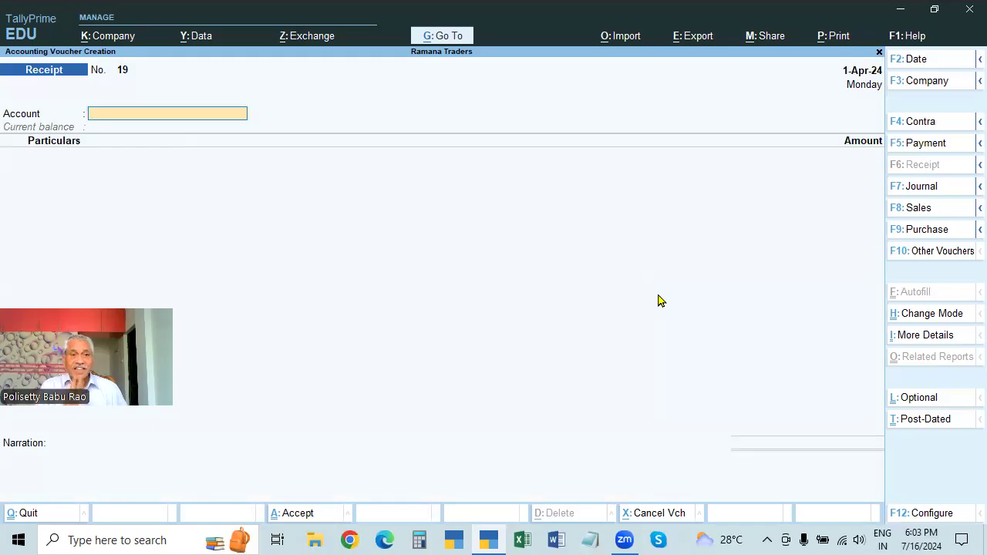
Step: Quit the Receipt voucher and open voucher entry again from the Gateway of Tally
key(Escape)
key(y)
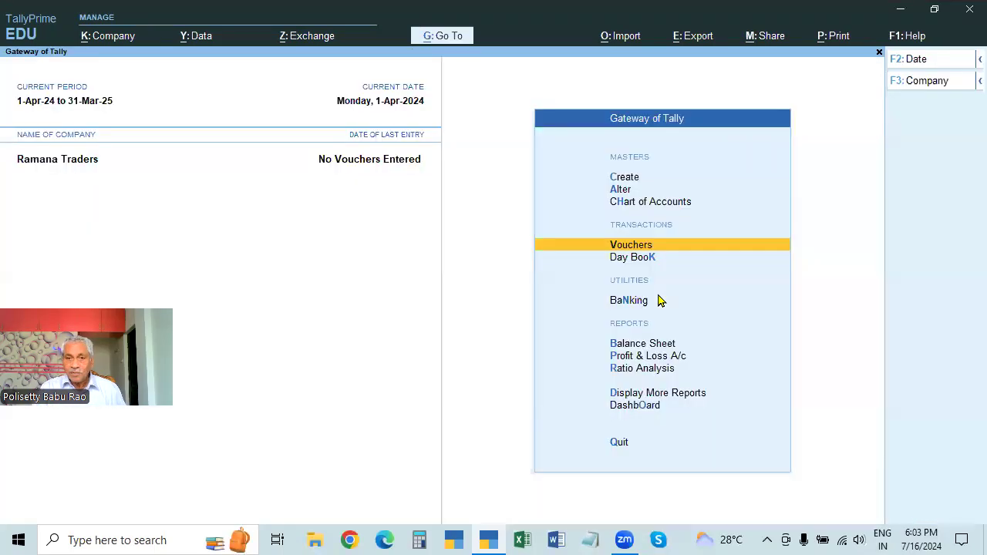
key(Return)
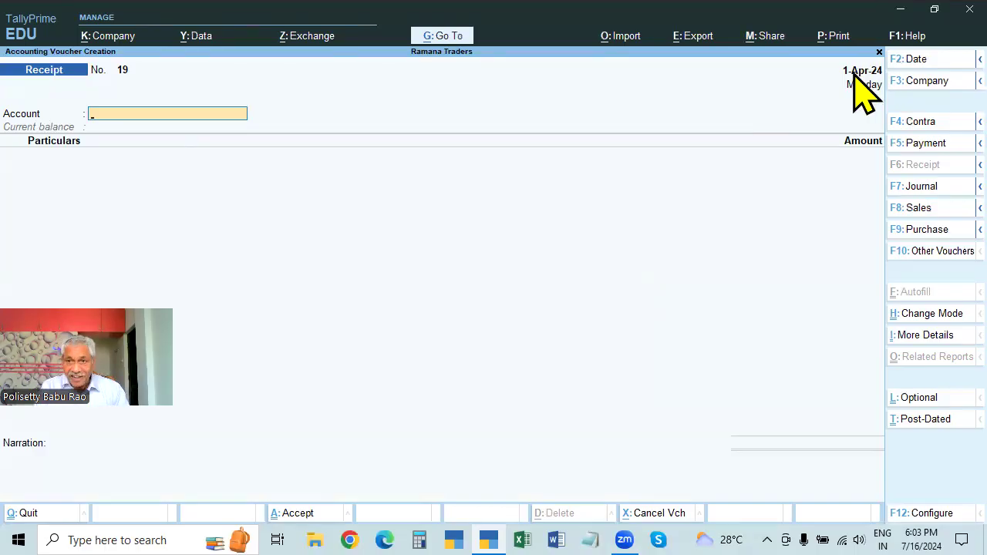
Step: Try entering 3.4 as the Receipt voucher's date, clear and cancel it, and reopen and close the voucher date
click(918, 62)
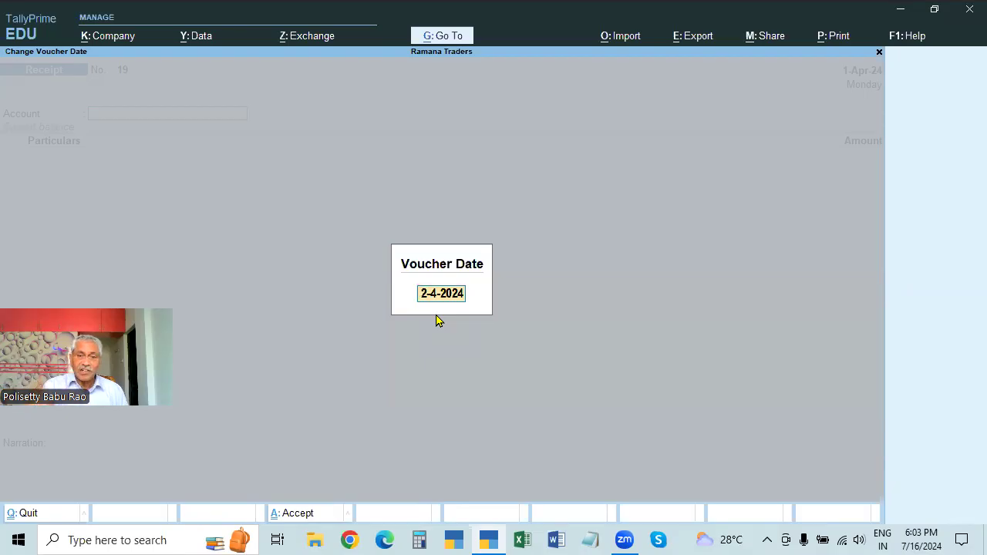
text(3.)
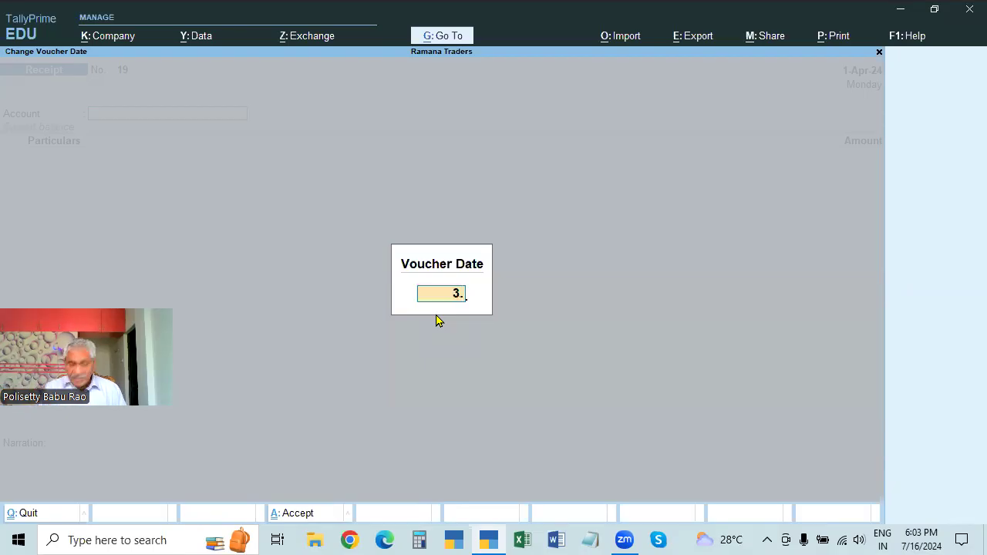
text(4)
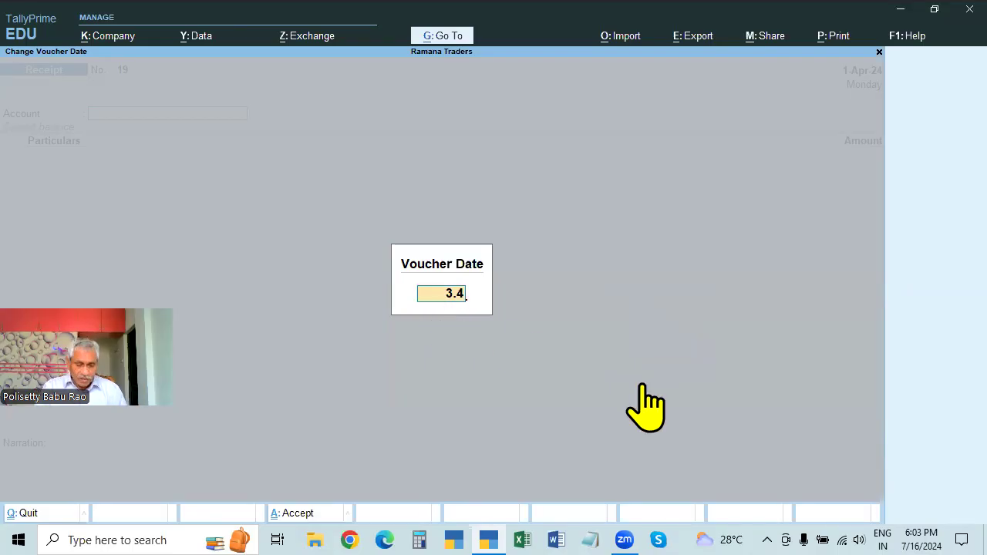
key(BackSpace)
key(BackSpace)
key(BackSpace)
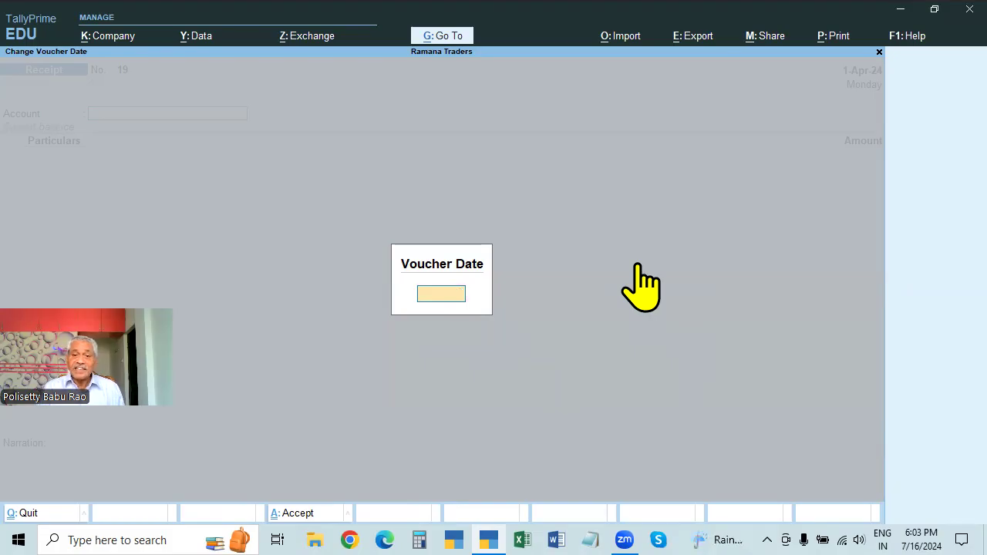
key(Escape)
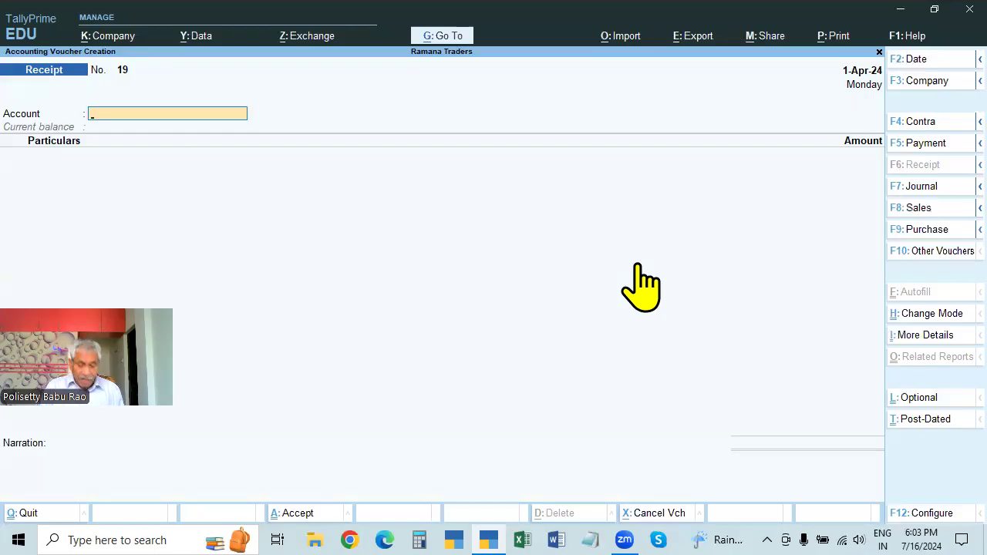
click(925, 62)
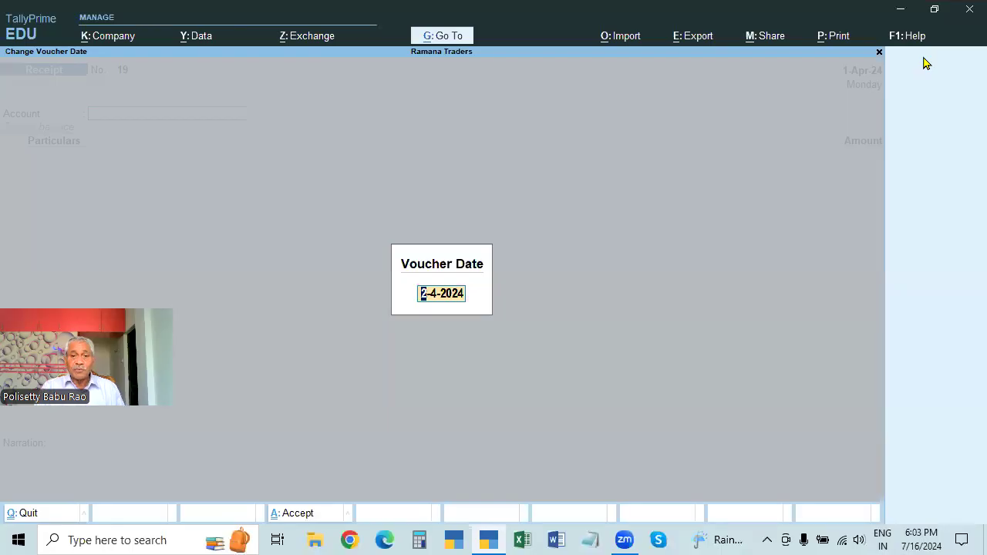
key(BackSpace)
key(Return)
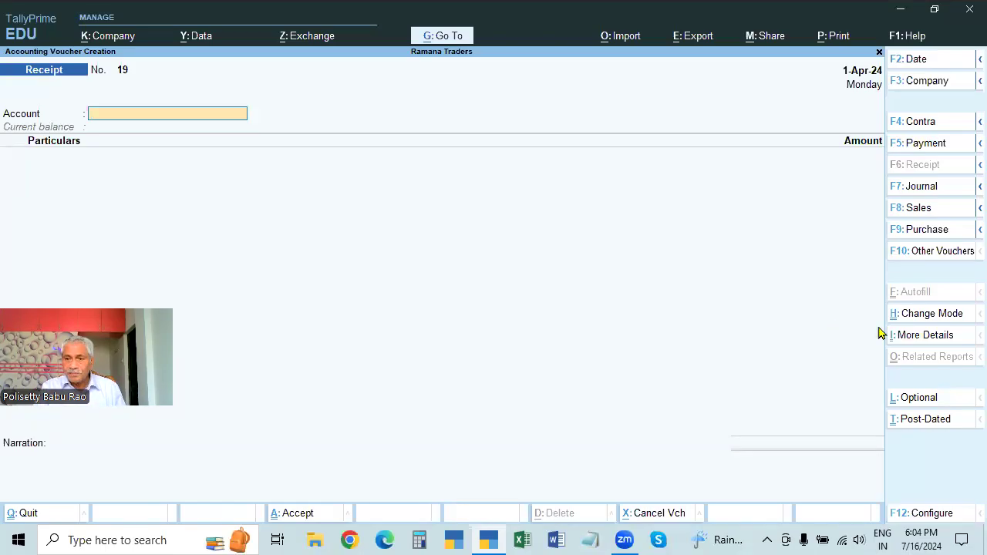
Step: Set the Receipt voucher to Double Entry mode, and view the Payment voucher before returning to Receipt
click(918, 316)
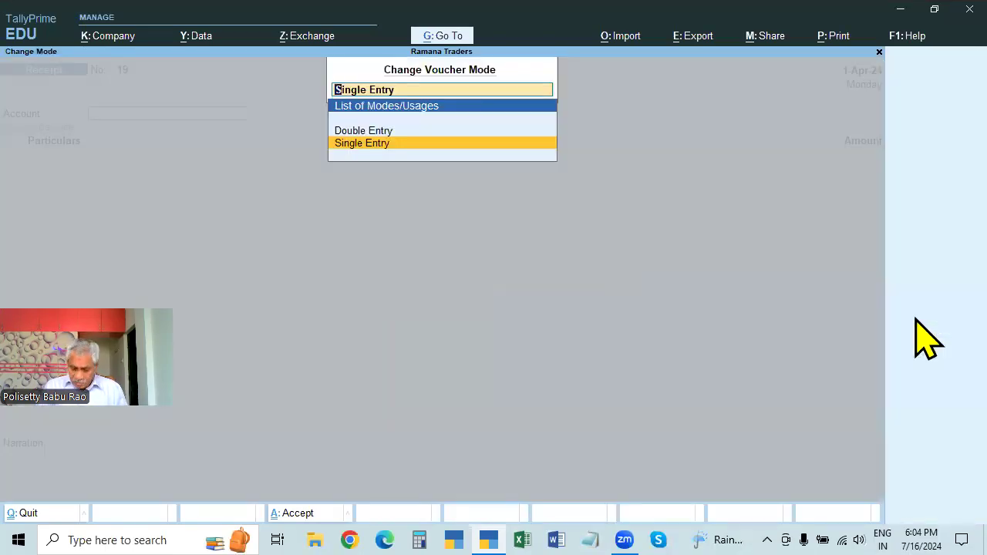
key(Up)
key(Return)
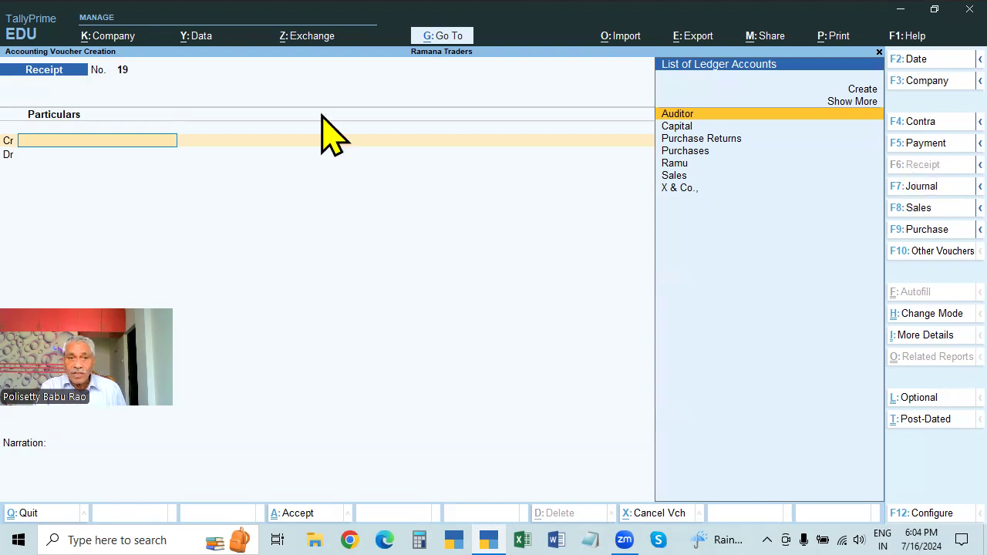
click(922, 145)
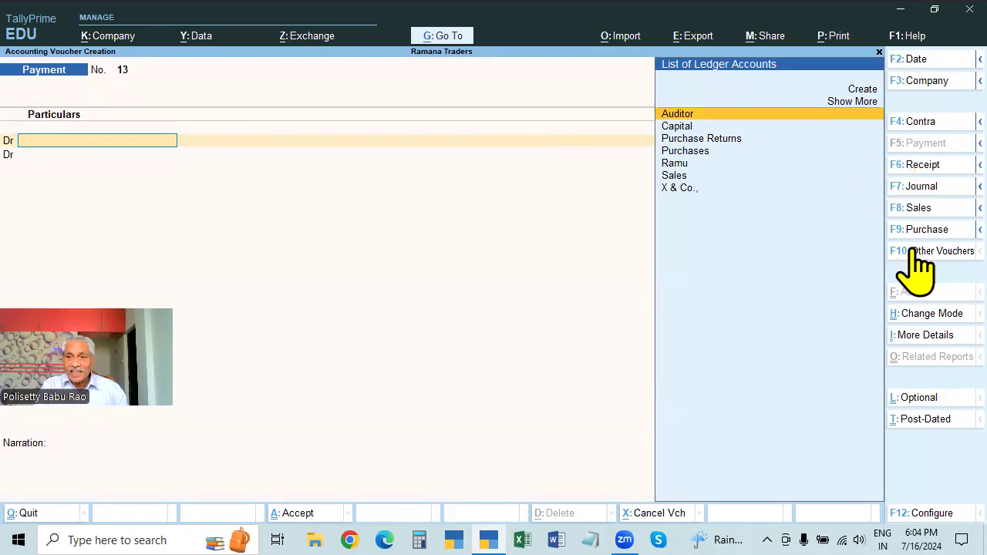
click(922, 166)
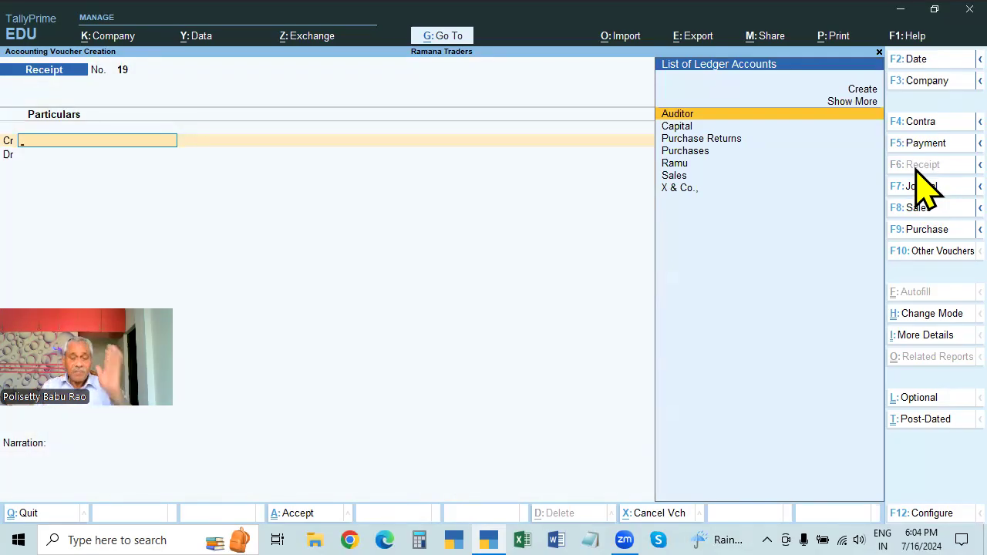
Step: Select the individual debtor's ledger as the credited account in the Receipt voucher
click(677, 190)
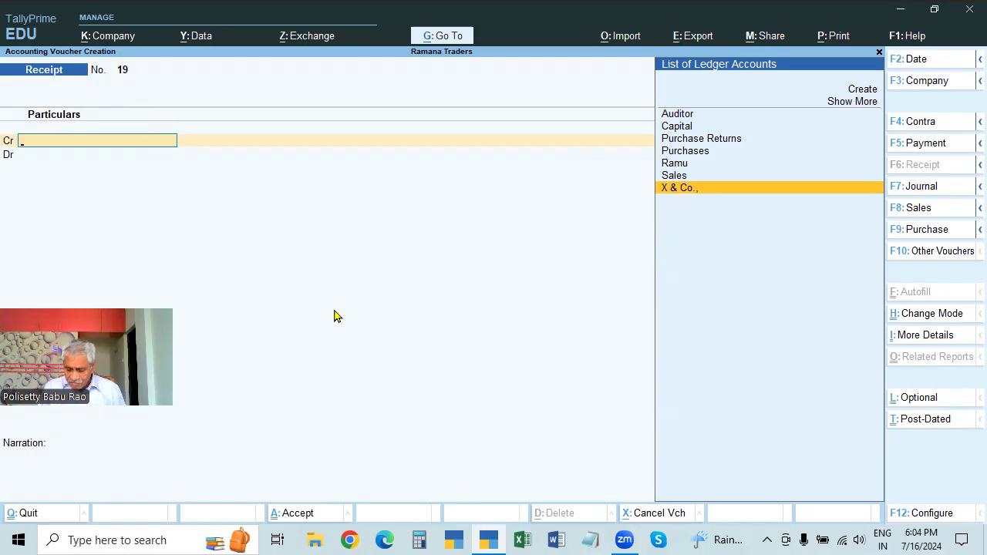
key(Up)
key(Up)
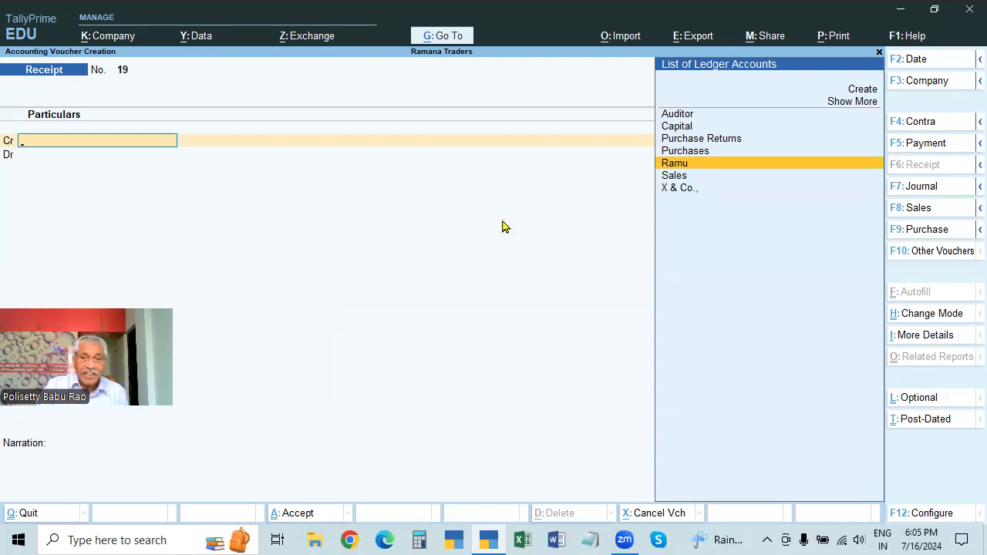
key(Return)
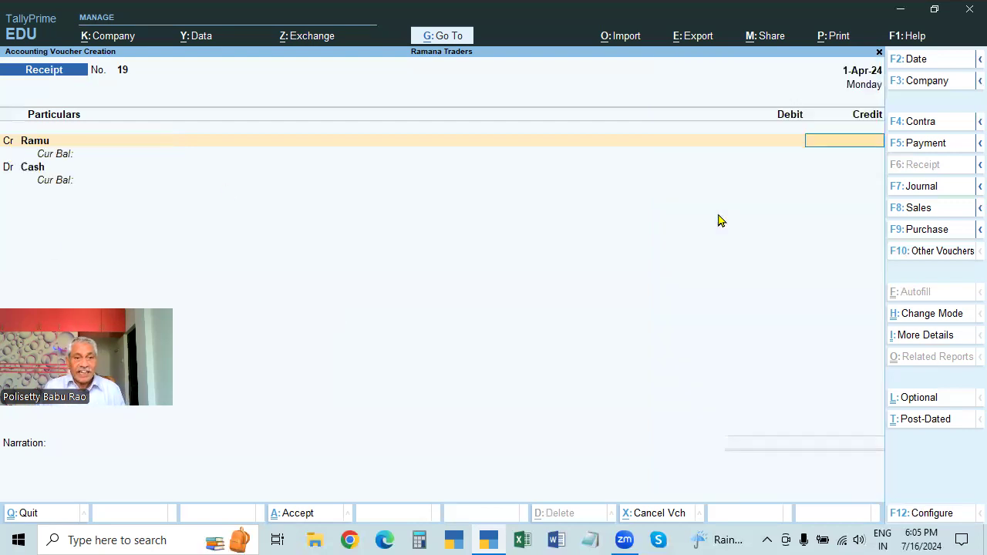
Step: Return to the credited ledger's name, view its ledger alteration details, and quit without changing anything
key(BackSpace)
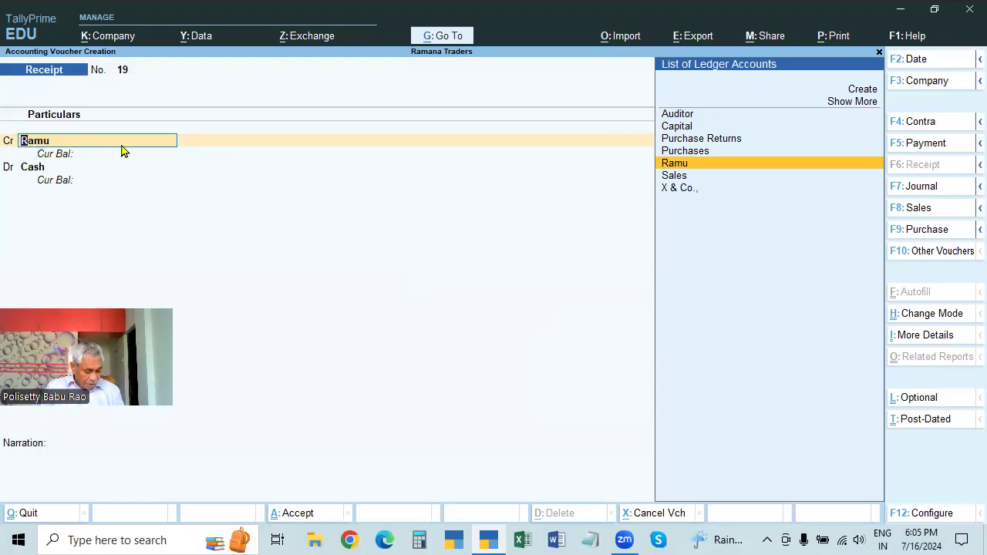
key(ctrl+Return)
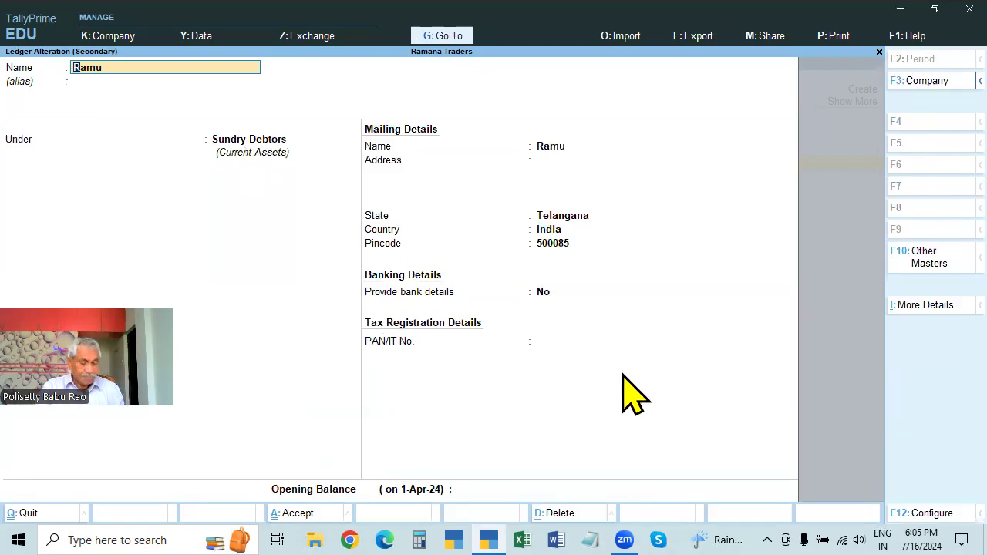
key(Escape)
key(Return)
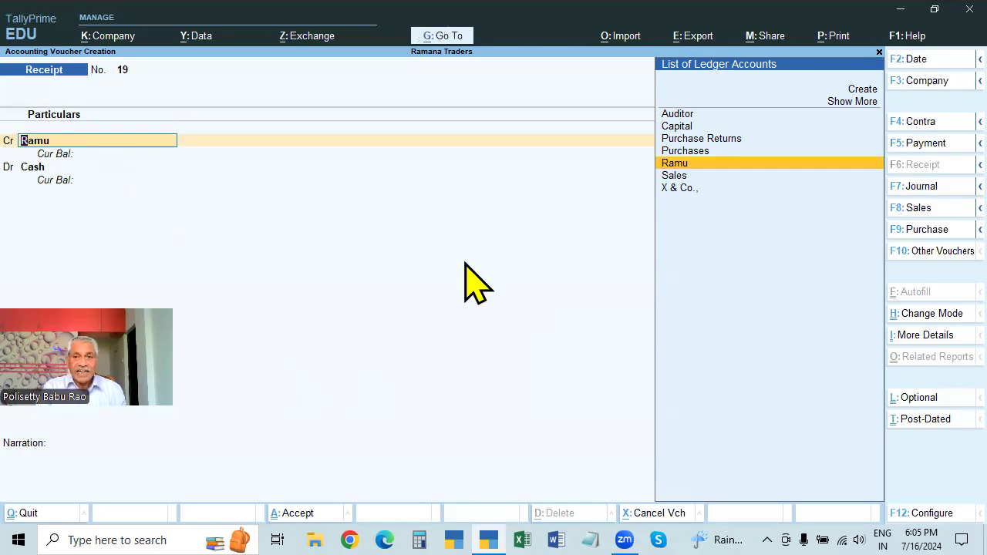
Step: Credit the debtor's ledger with 5000 and accept Cash as the debited account
key(Return)
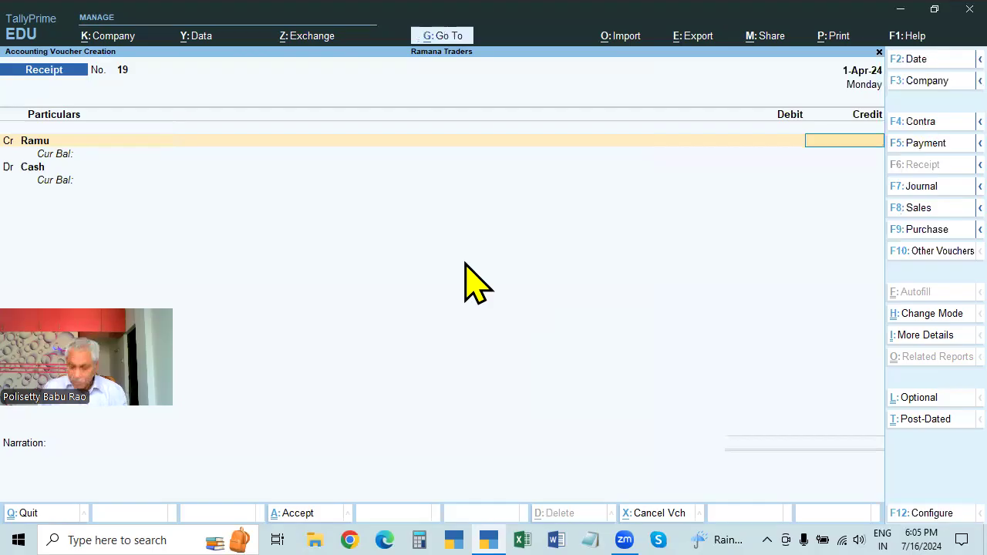
text(5000)
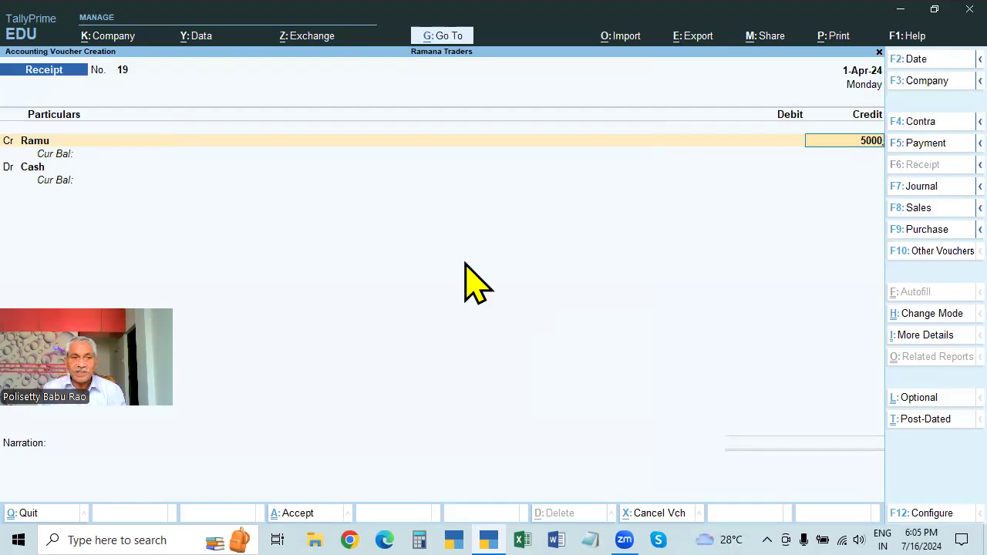
key(Return)
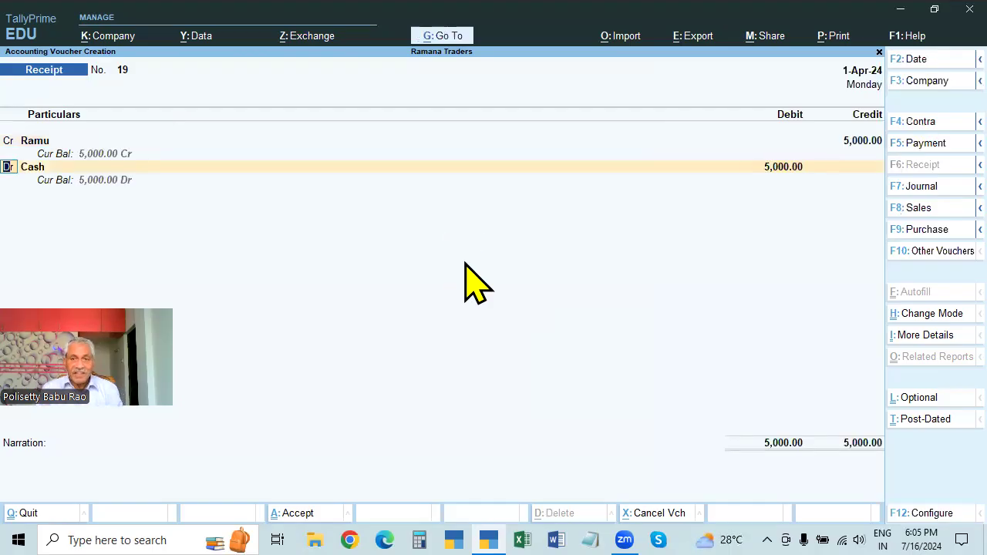
key(Return)
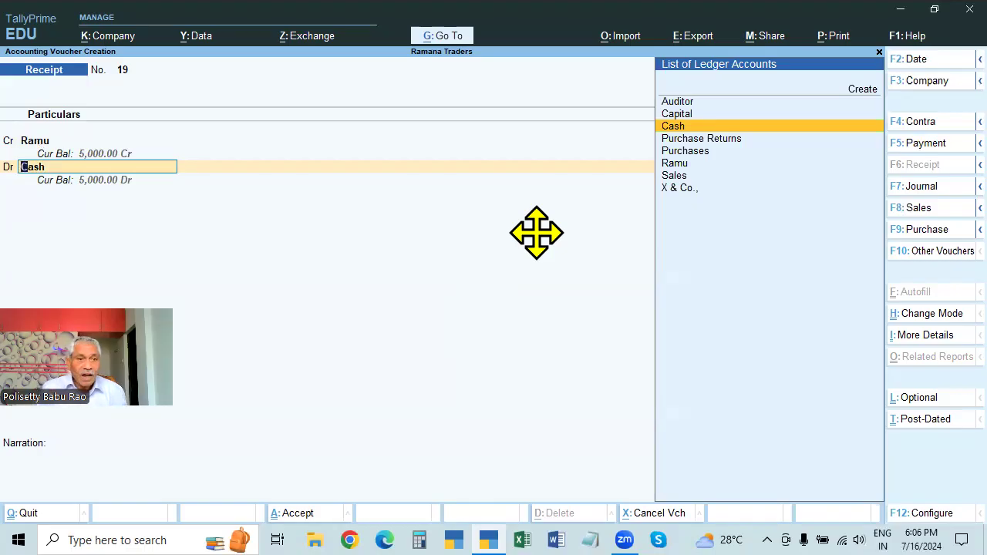
key(Return)
key(Return)
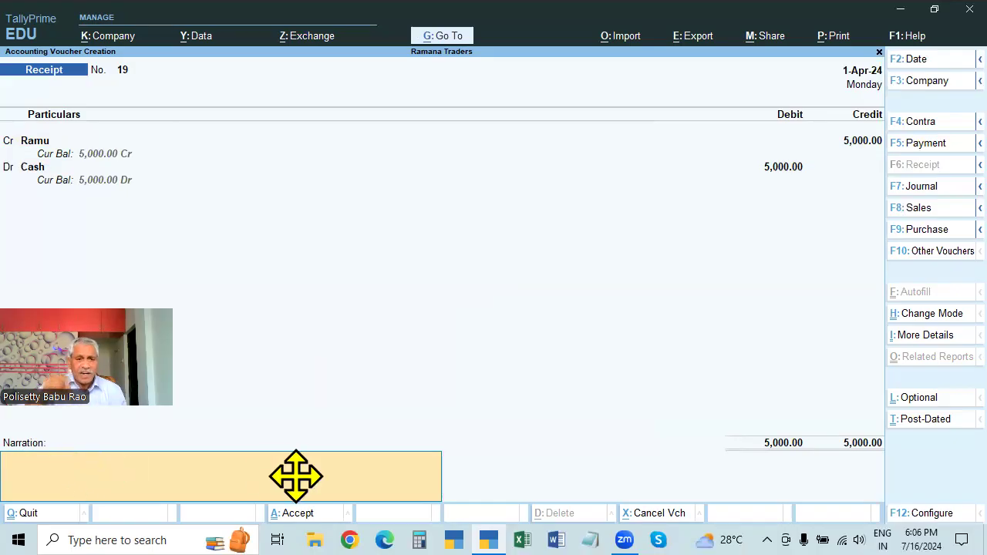
Step: Enter the narration "BEING CASH RECEIVED" and accept the Receipt voucher
text(BEING)
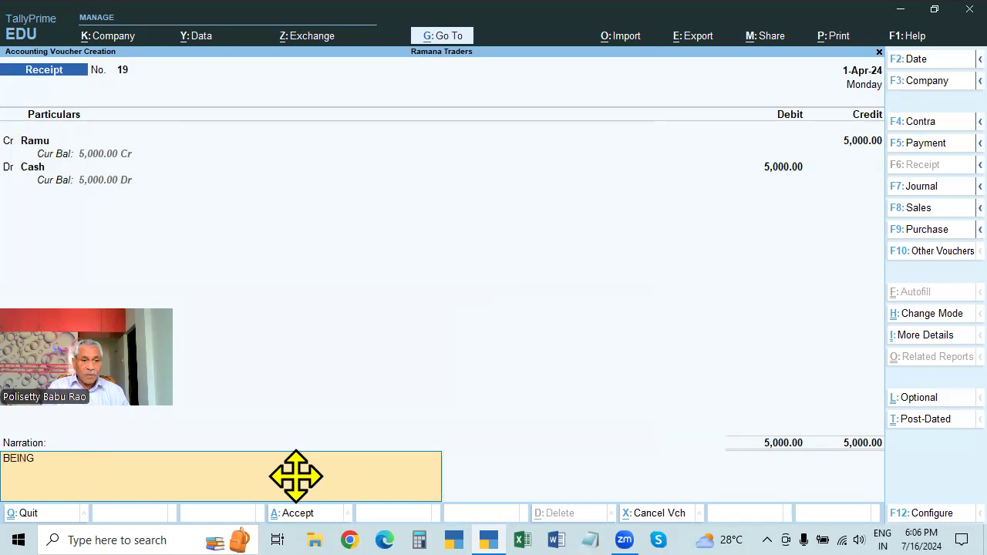
text( CASH RECEIVED)
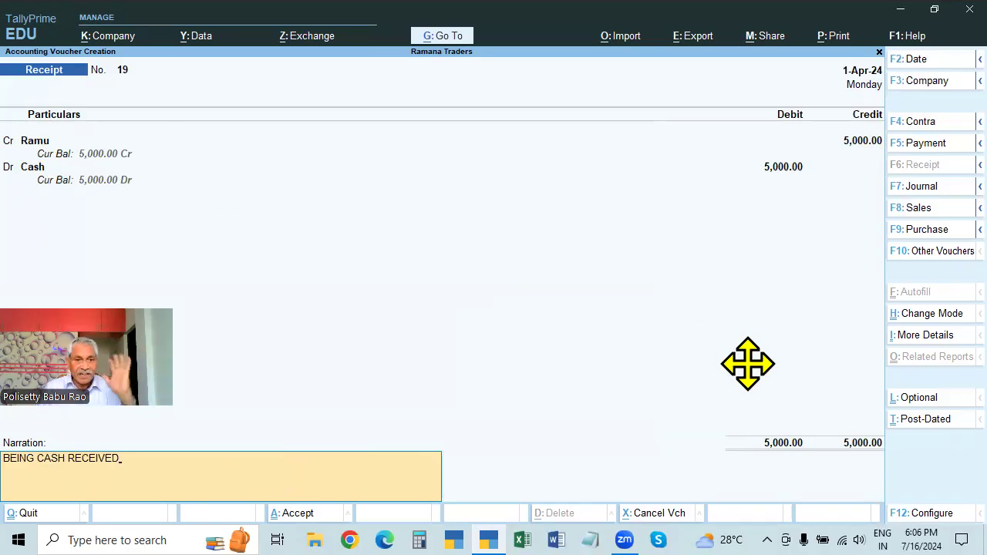
key(Return)
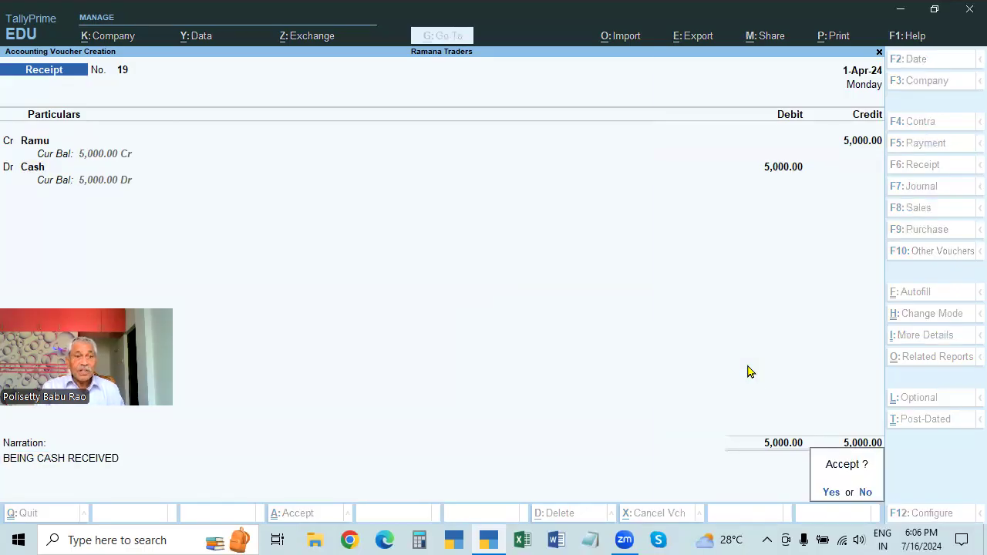
key(Return)
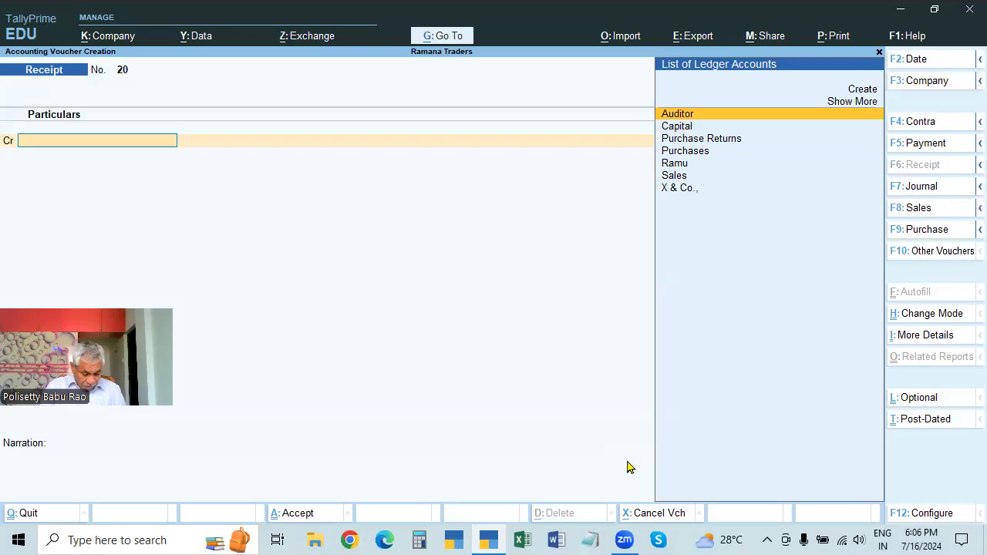
Step: Change the new Receipt voucher's mode to Single Entry
key(ctrl+h)
key(Down)
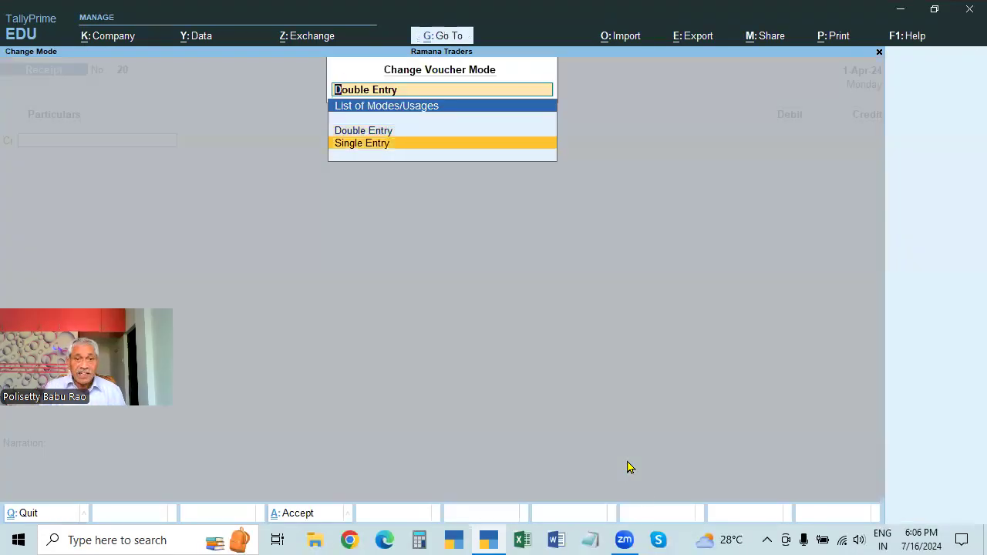
key(Return)
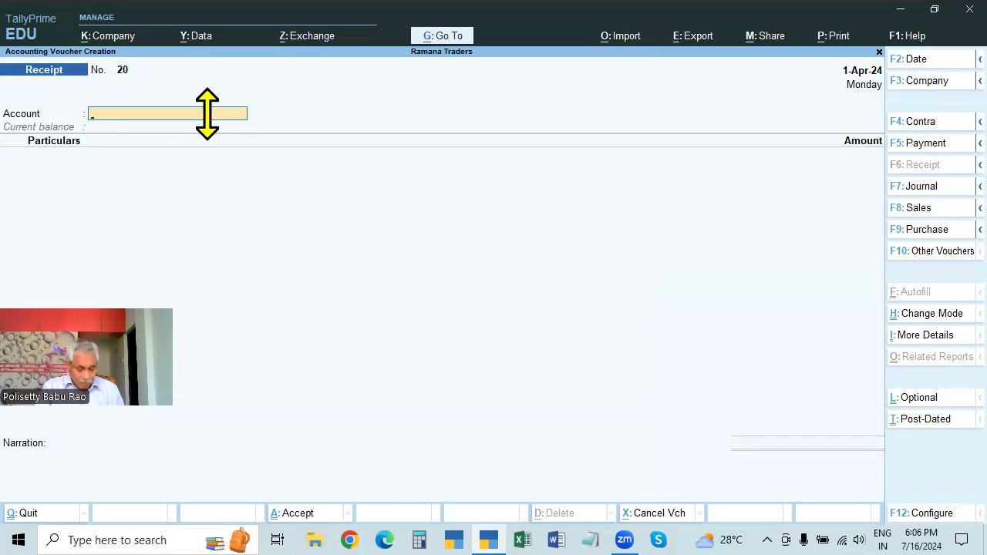
Step: Clear the started account entry, quit the Receipt voucher, and reopen voucher entry from the Gateway of Tally
text(C)
key(BackSpace)
key(Escape)
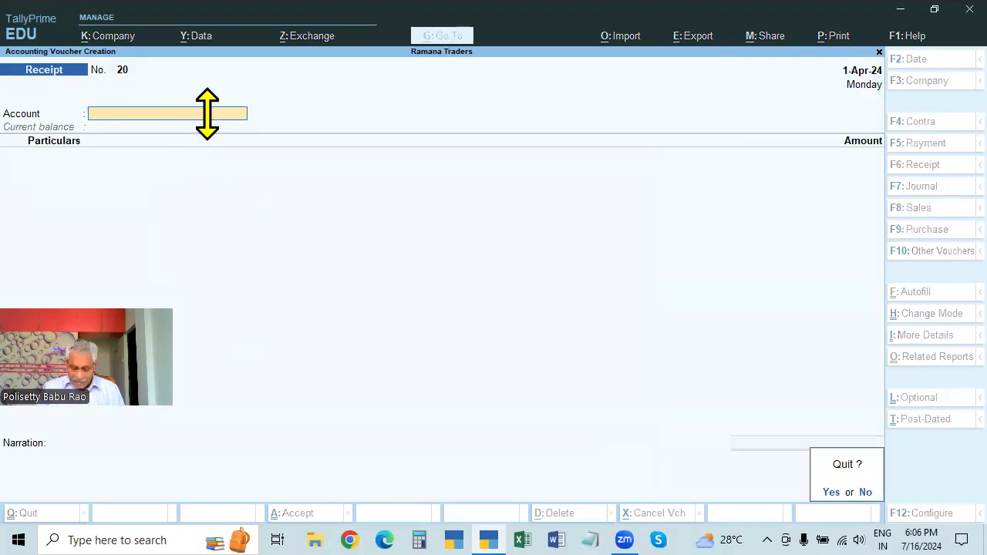
key(n)
key(Escape)
key(y)
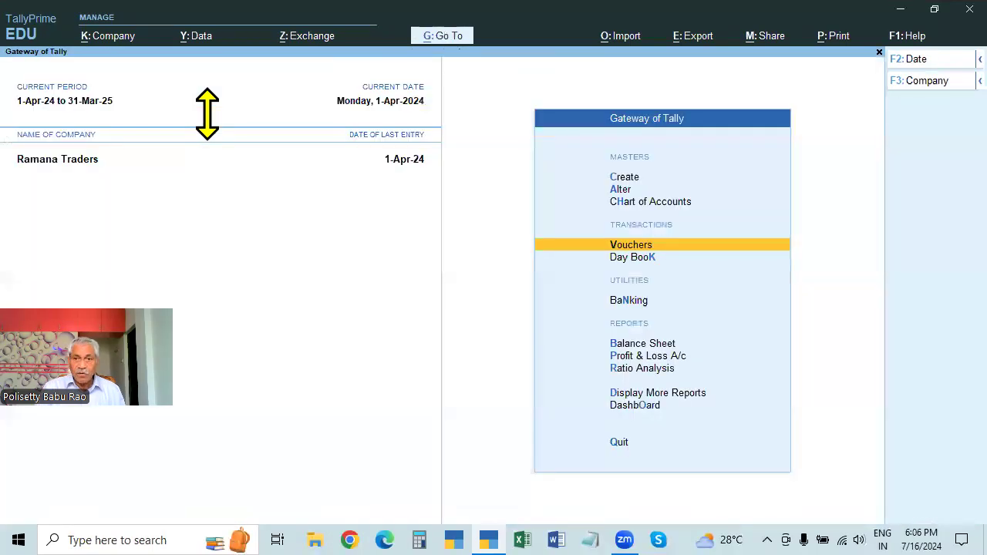
key(Return)
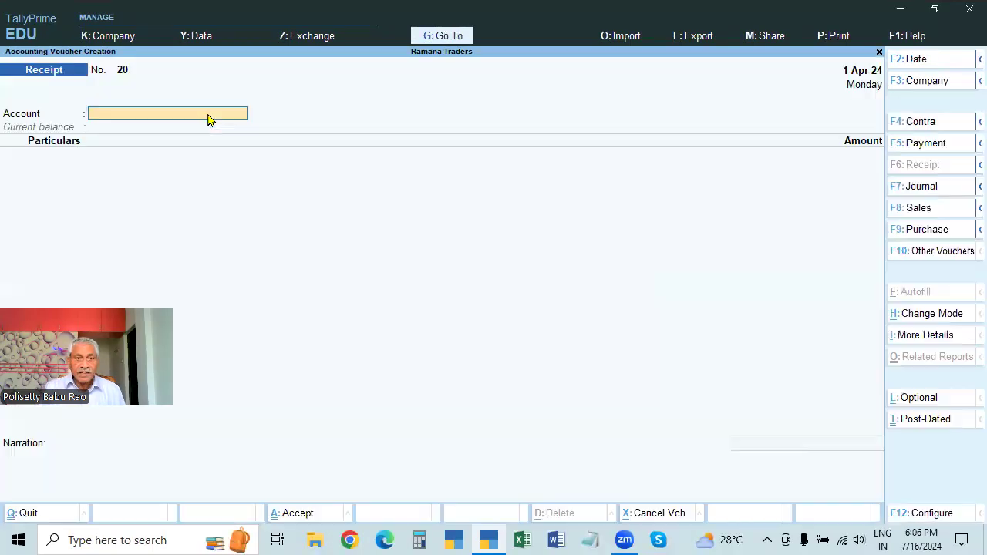
Step: Choose Cash as the account receiving the money in the single-entry Receipt voucher
click(159, 115)
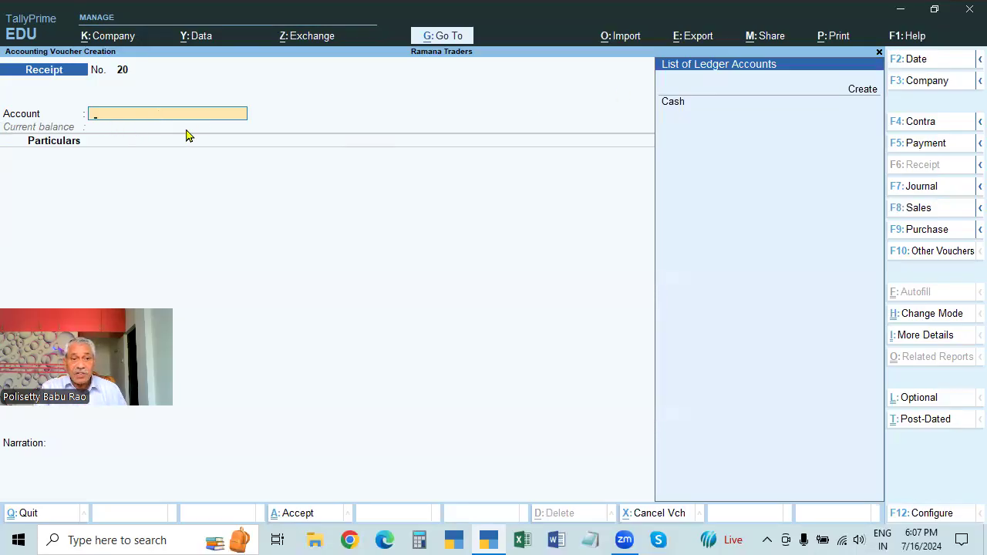
click(676, 108)
click(676, 108)
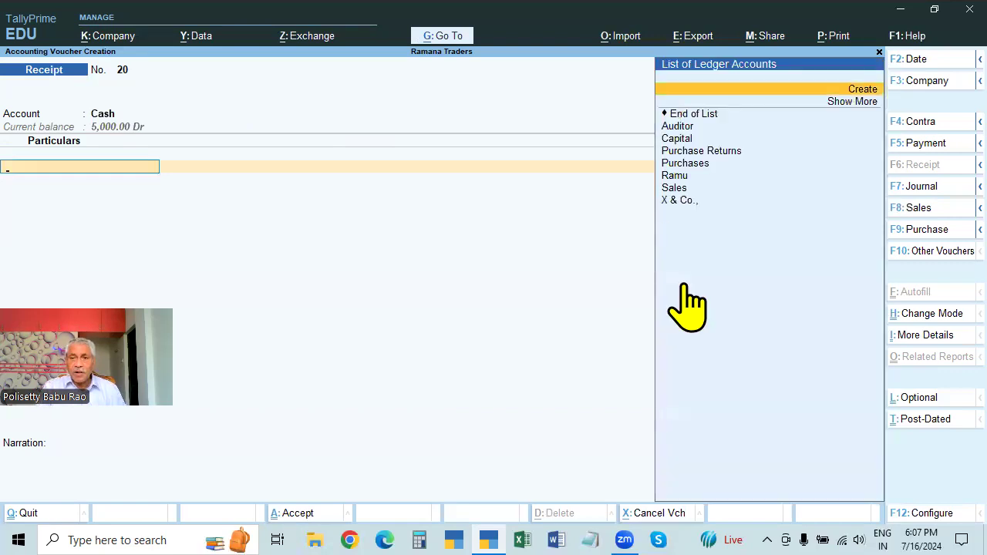
Step: Add the individual debtor's ledger under Particulars with an amount of 5000
key(Down)
key(Down)
key(Down)
key(Down)
key(Down)
key(Down)
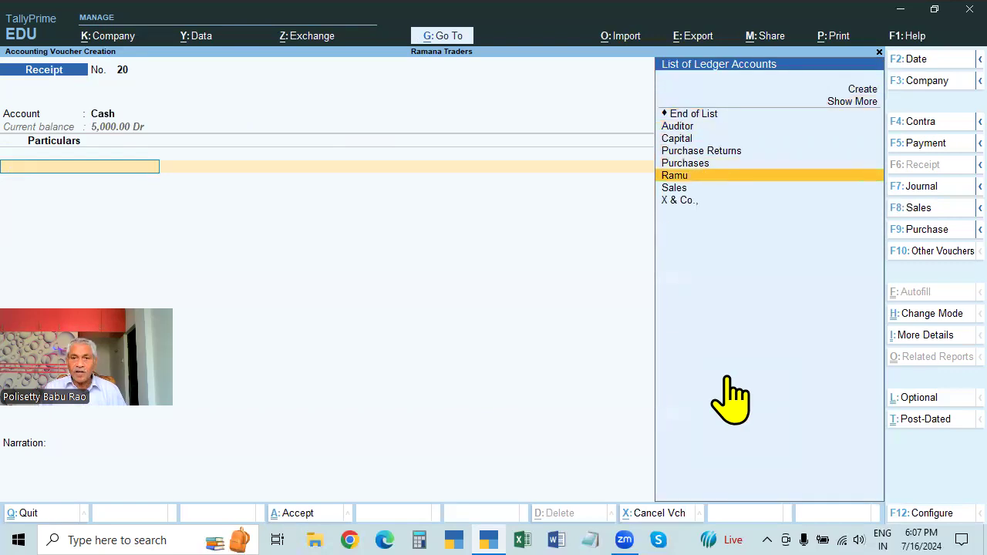
key(Return)
text(5000)
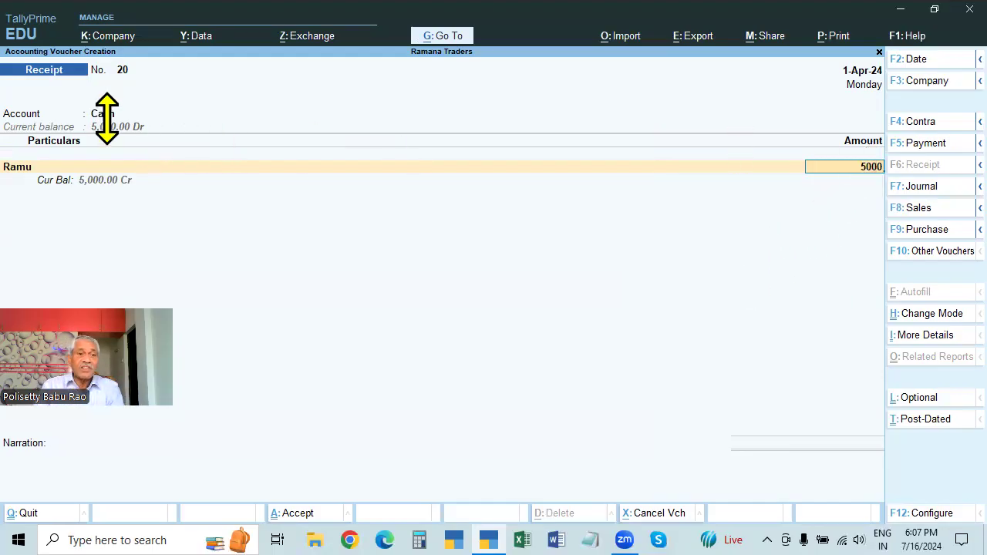
key(Return)
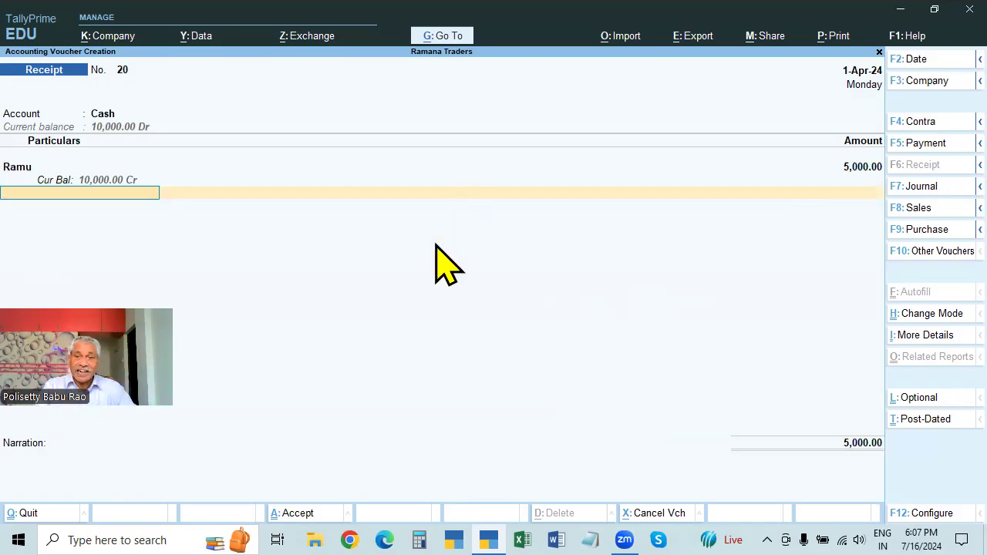
Step: Recall the previous narration "BEING CASH RECEIVED" into this Receipt voucher and accept the voucher
key(Return)
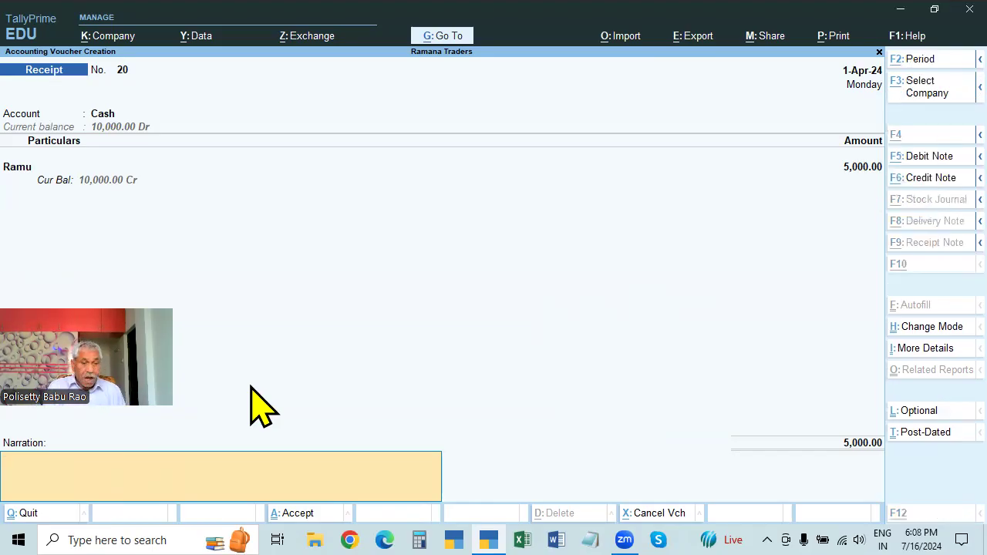
key(ctrl+r)
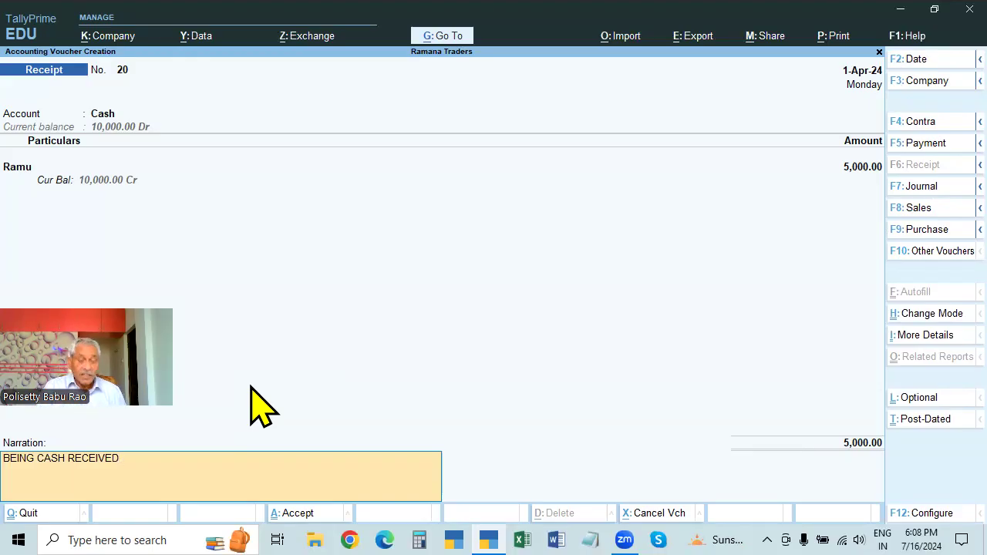
key(ctrl)
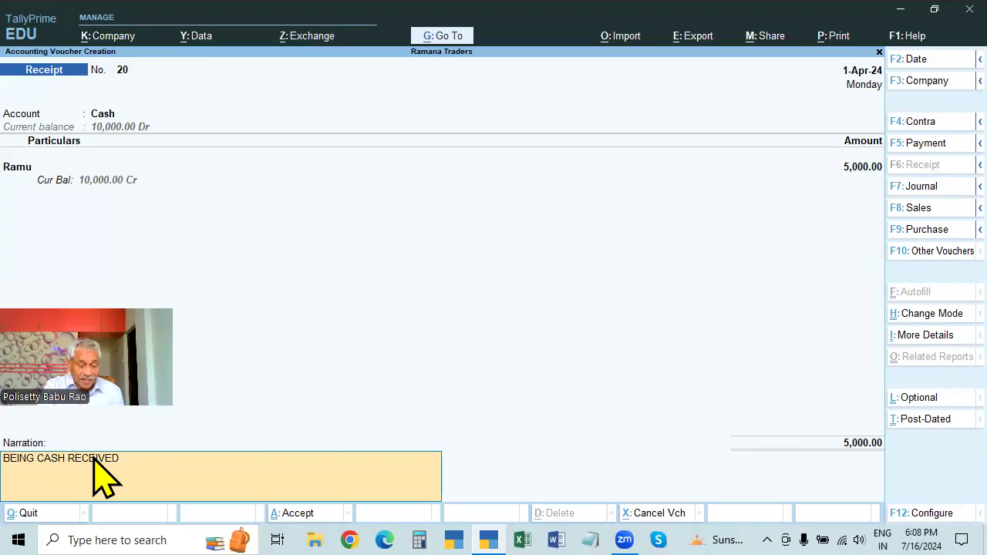
key(ctrl)
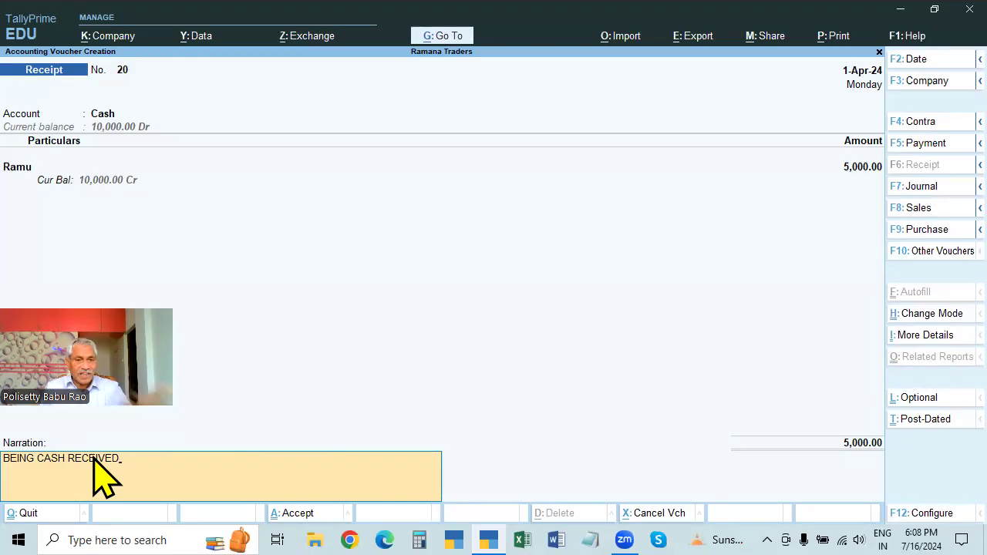
key(Return)
key(Return)
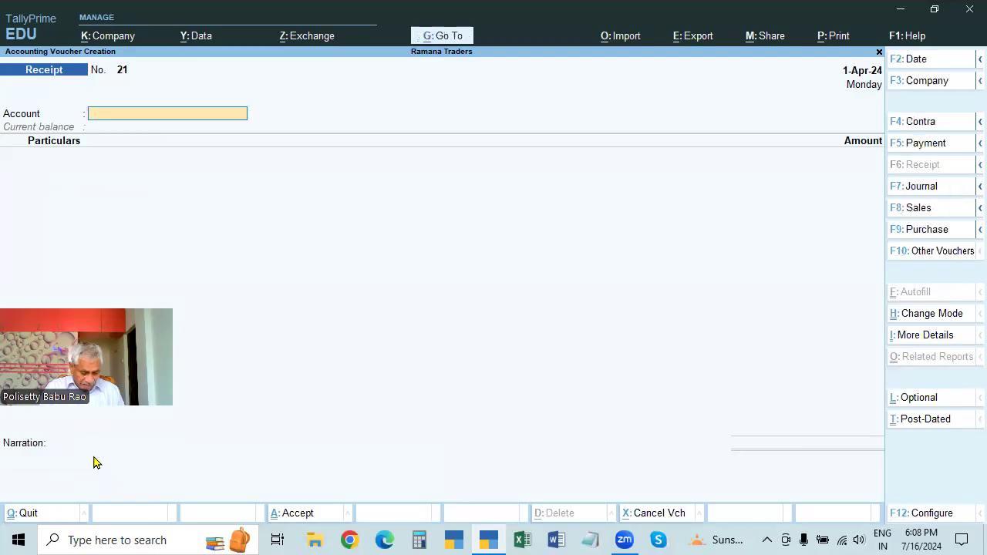
Step: Switch the Receipt voucher back to Double Entry mode
key(ctrl+h)
key(Up)
key(Return)
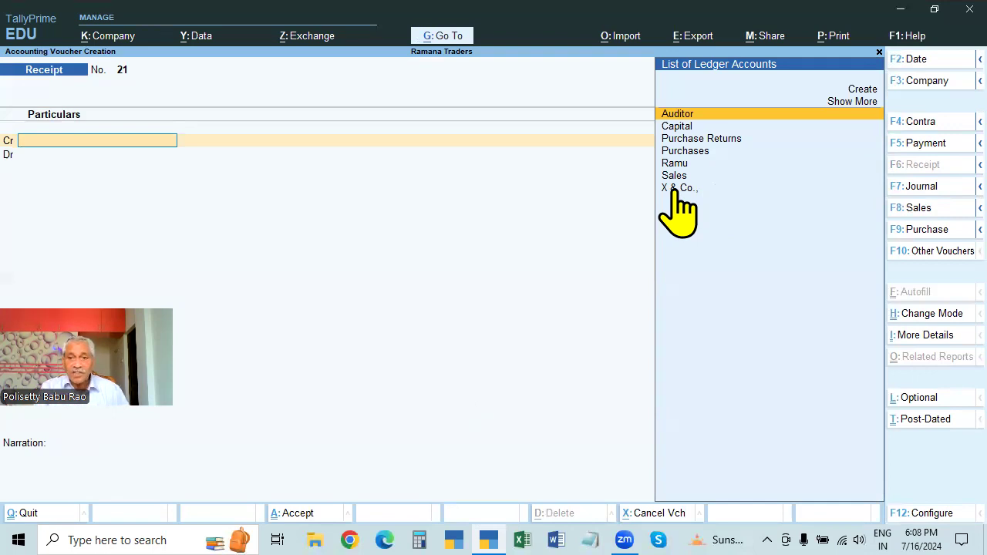
Step: Start a Payment voucher and debit X & Co., with an amount of 10000
click(925, 144)
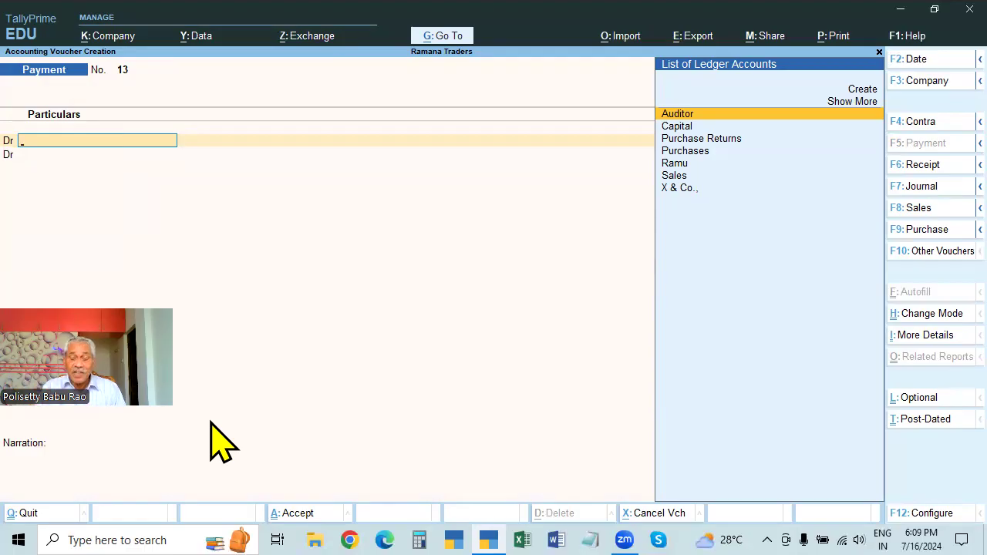
key(Down)
key(Down)
key(Down)
key(Down)
key(Down)
key(Down)
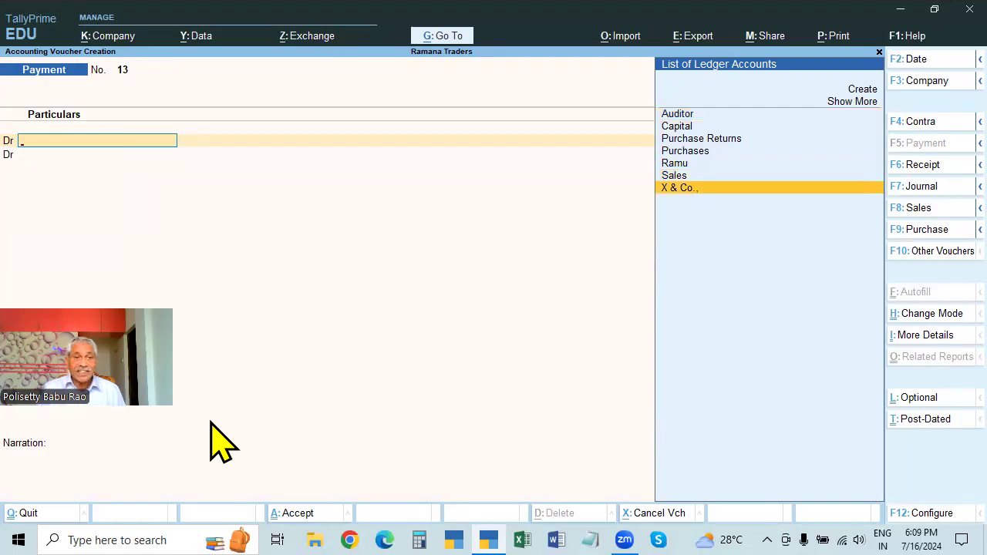
key(Return)
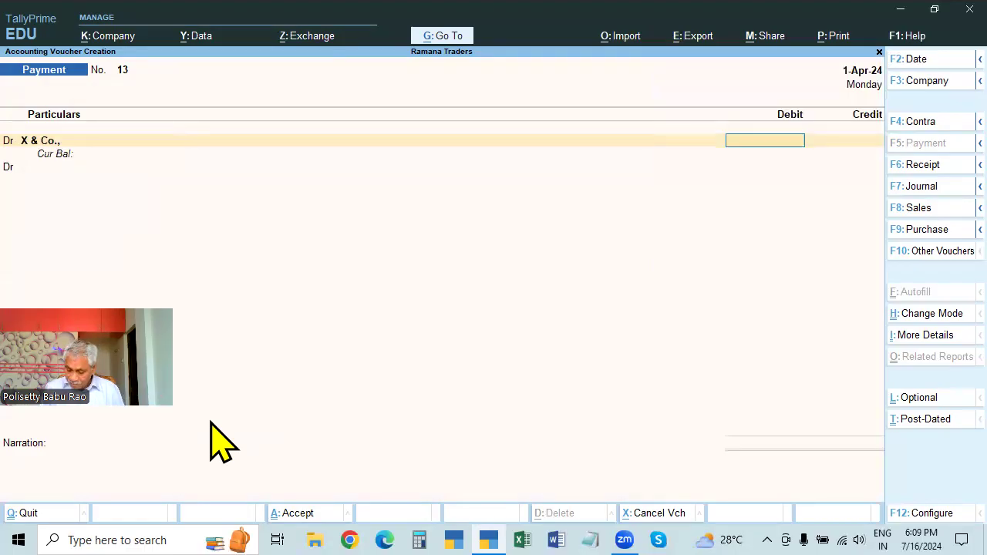
text(10000)
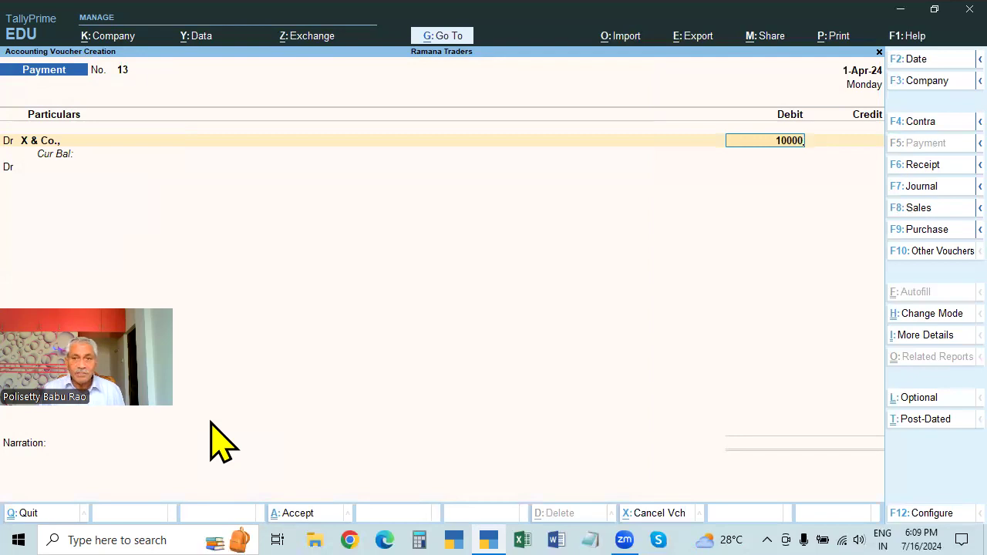
key(Return)
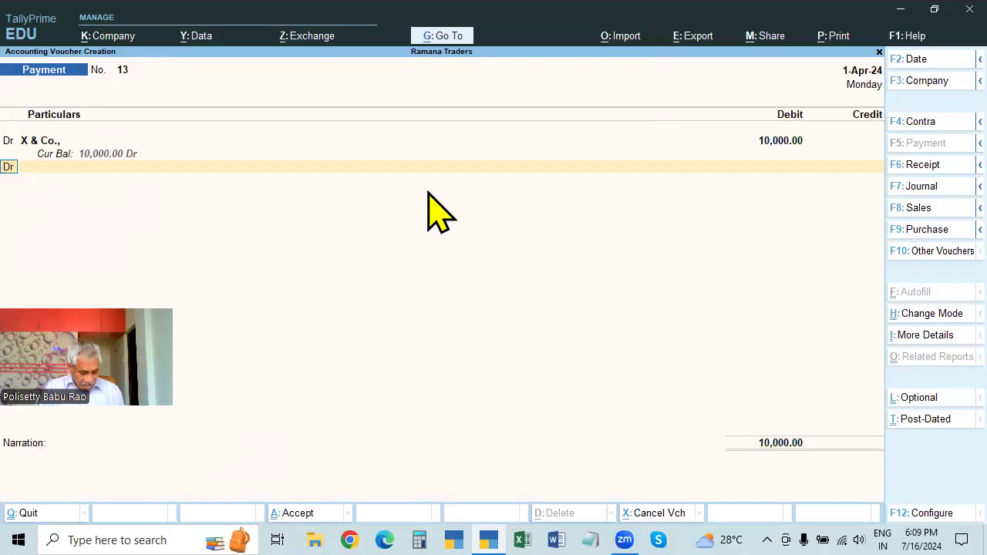
Step: Credit the Cash ledger in the Payment voucher for the balancing amount of 10,000.00
text(c)
key(Return)
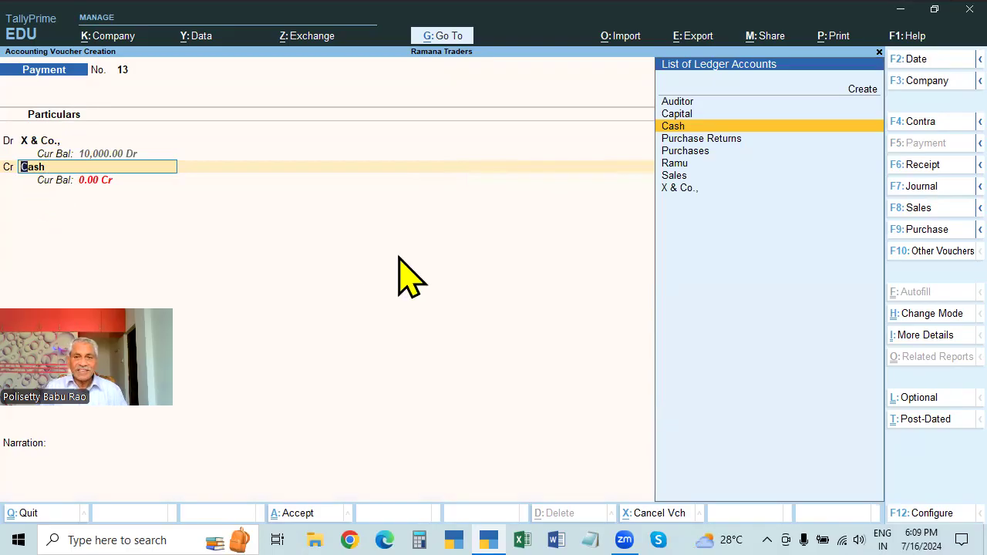
key(Return)
key(Return)
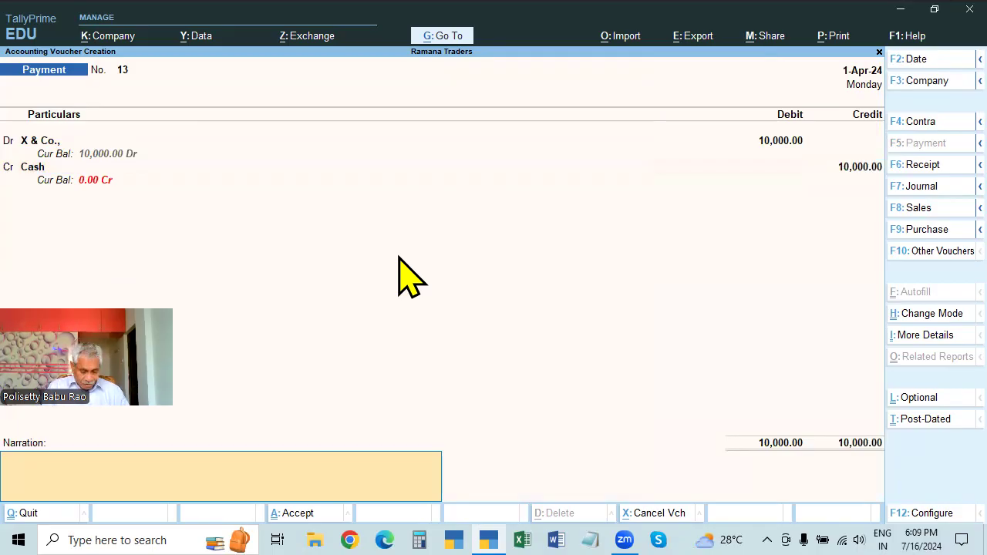
Step: Enter the narration "BEING CASH PAID" for the double-entry payment and accept the voucher
text(BEING C)
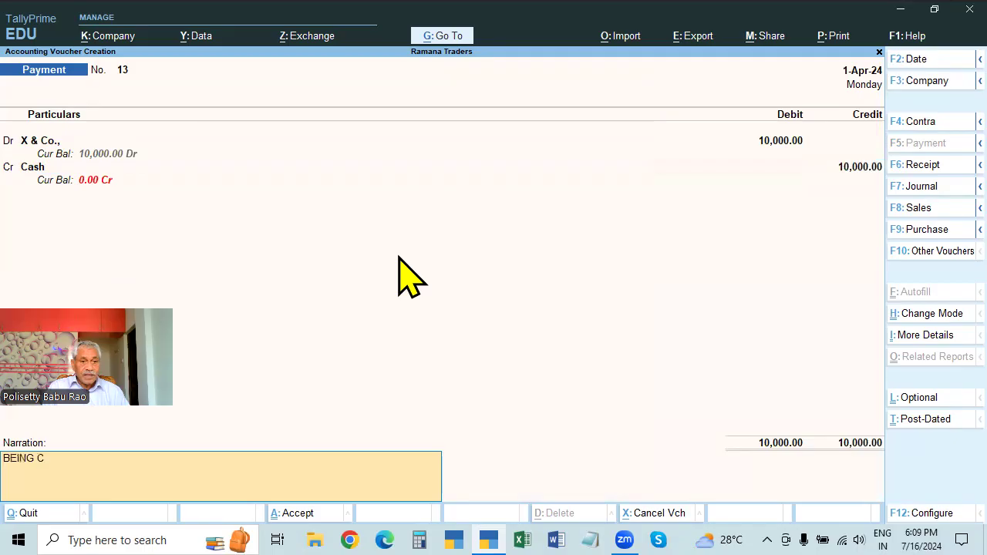
text(ASH PAID)
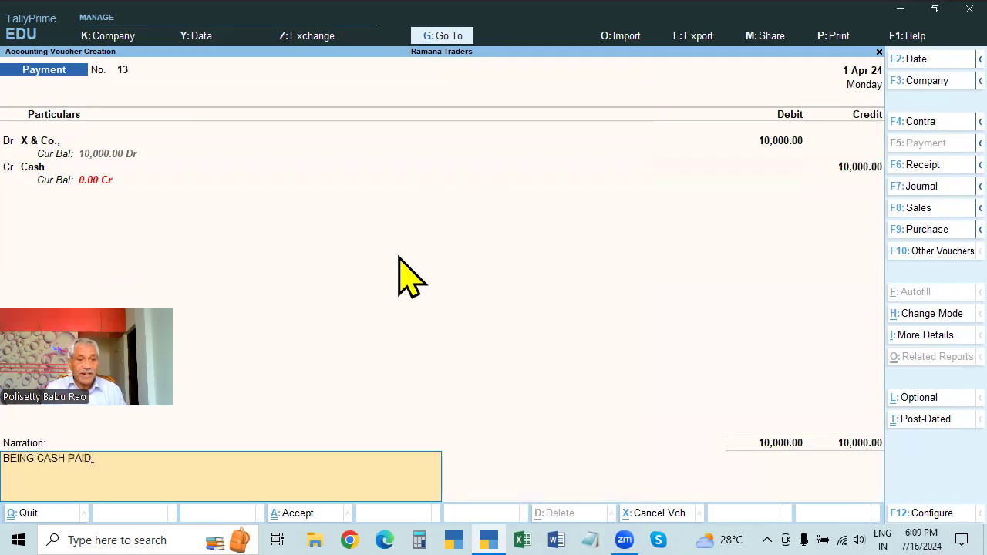
key(Return)
key(Return)
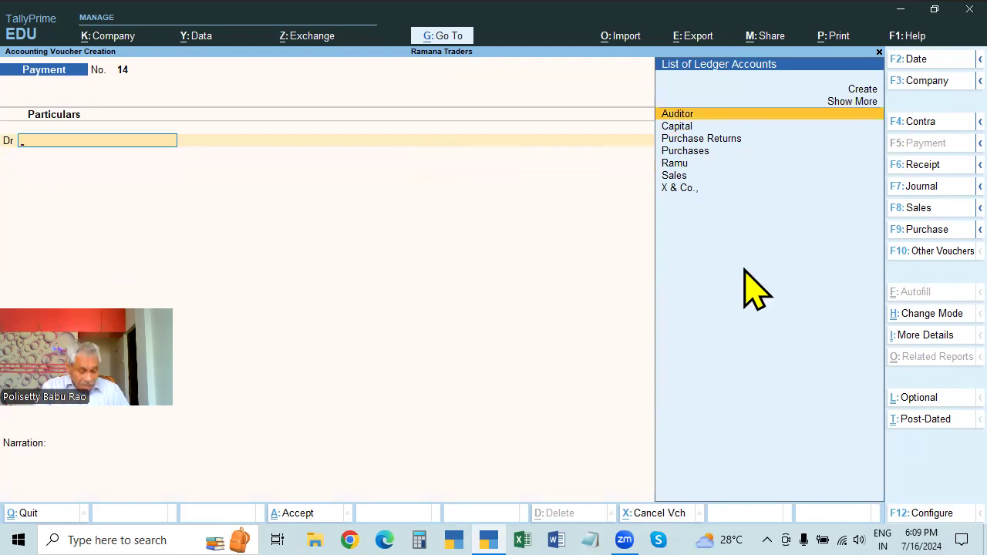
Step: Change the Payment voucher to Single Entry mode and choose Cash as the paying account
key(ctrl+h)
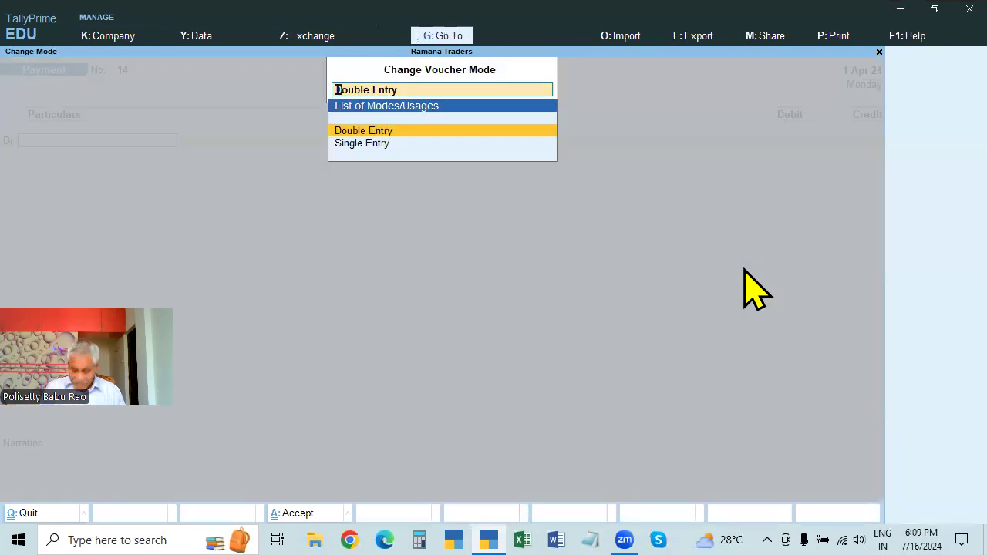
key(Down)
key(Return)
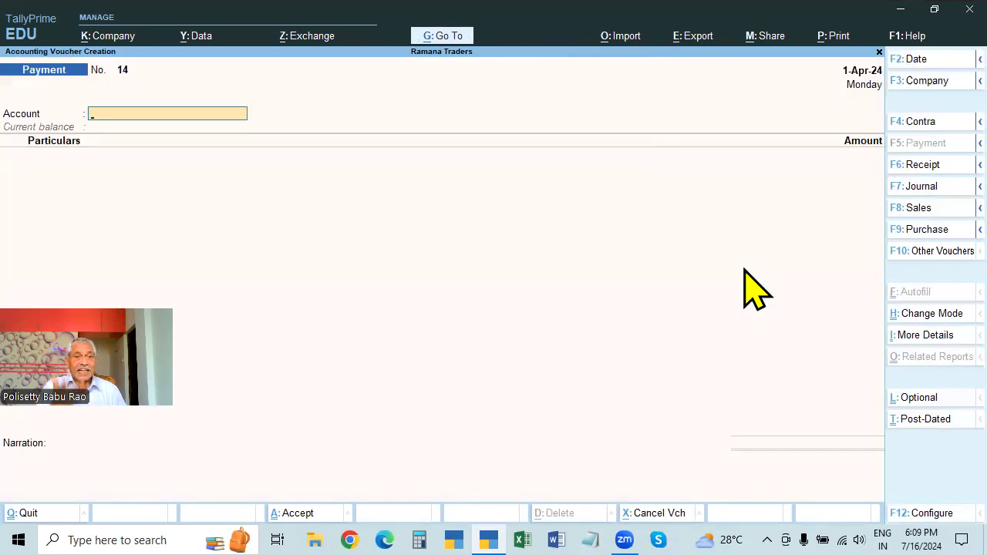
click(139, 116)
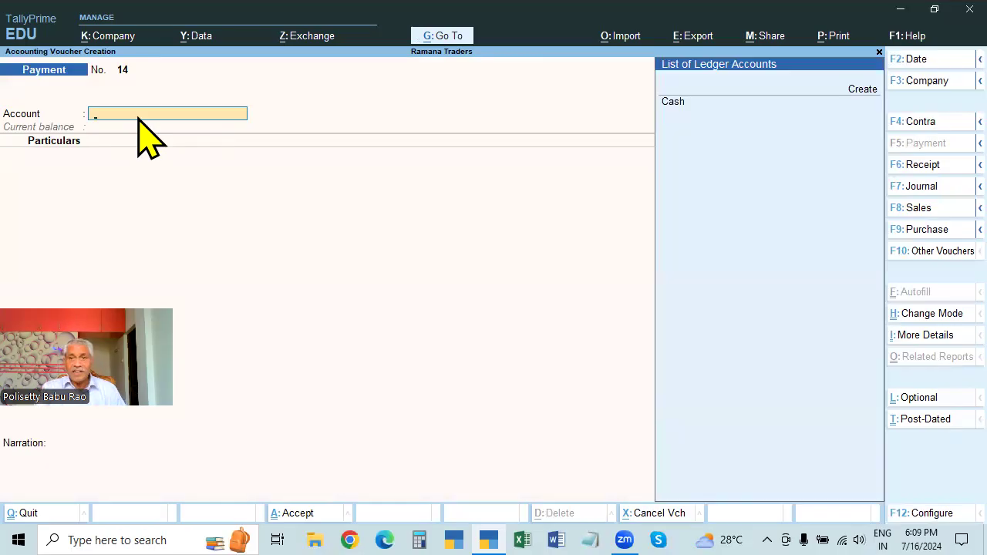
click(673, 104)
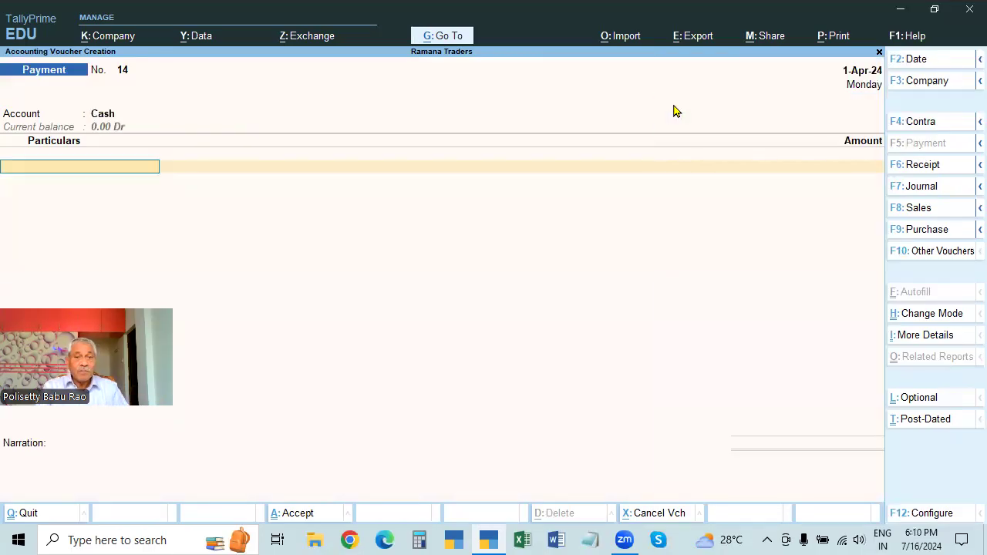
Step: Add X & Co., under Particulars of the single-entry Payment voucher with an amount of 10000 and finish the ledger list
key(space)
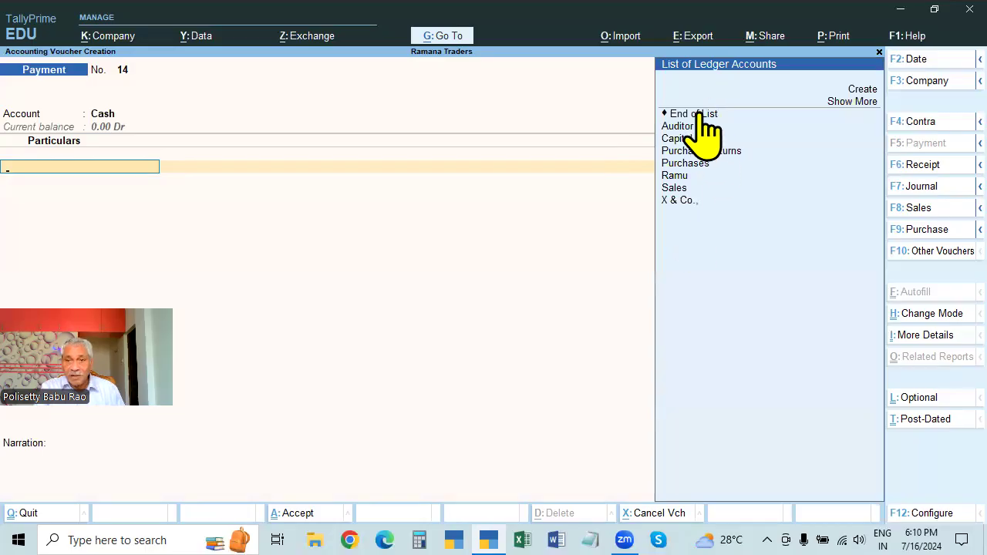
click(679, 202)
text(5000)
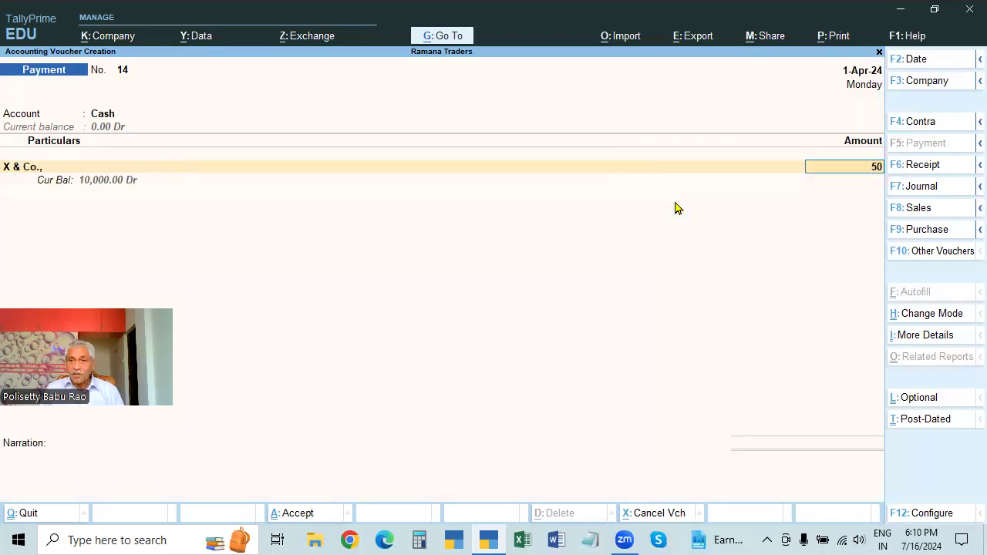
key(BackSpace)
key(BackSpace)
key(BackSpace)
key(BackSpace)
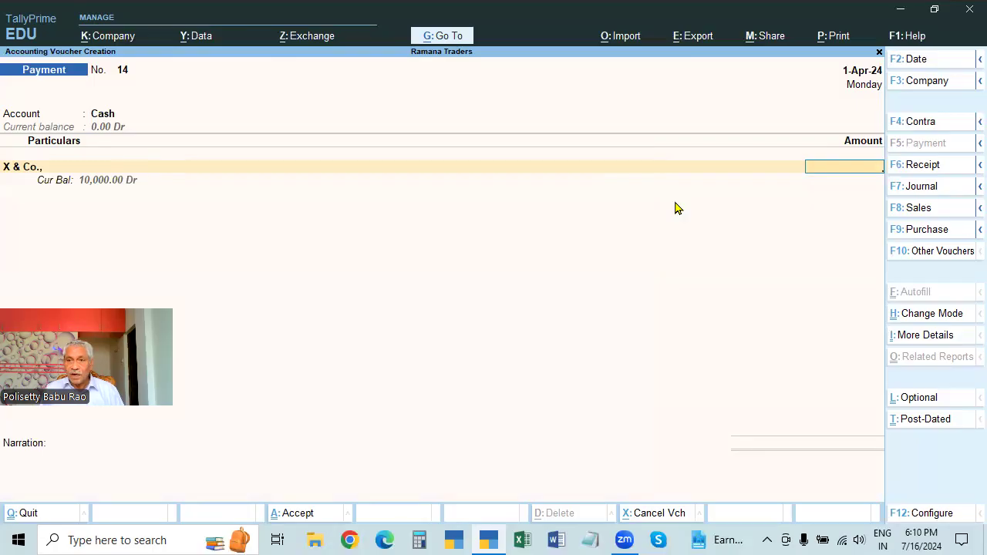
text(5000)
key(BackSpace)
key(BackSpace)
key(BackSpace)
key(BackSpace)
text(1)
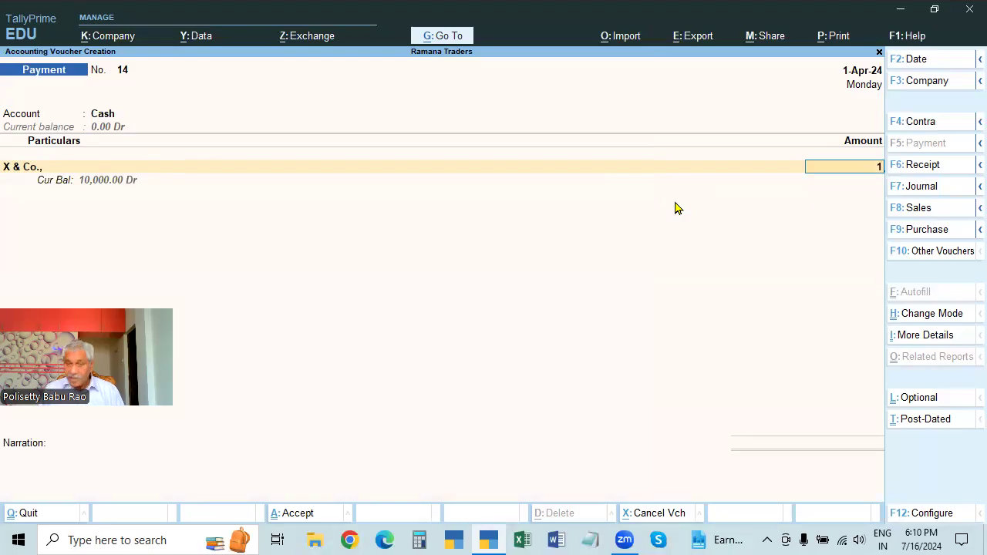
text(00000)
key(BackSpace)
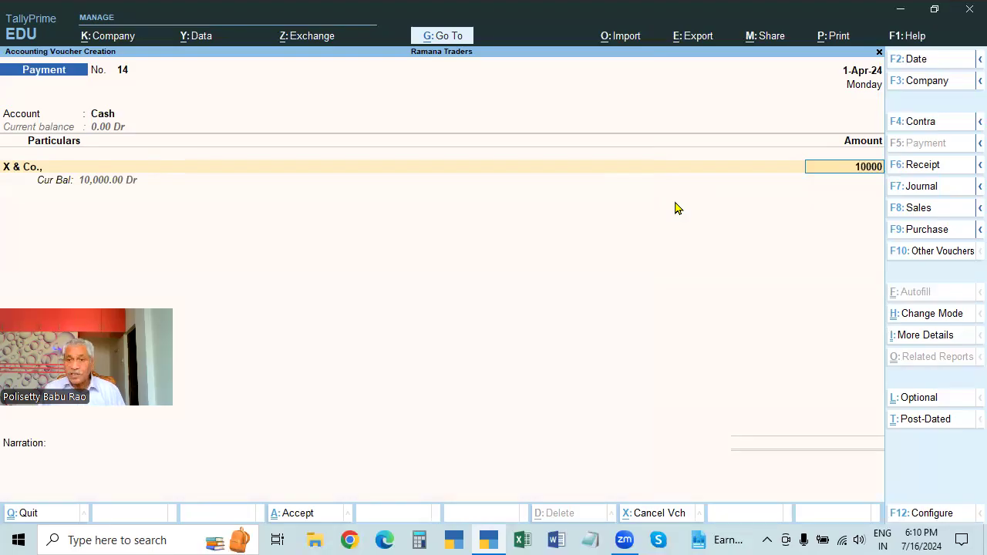
key(Return)
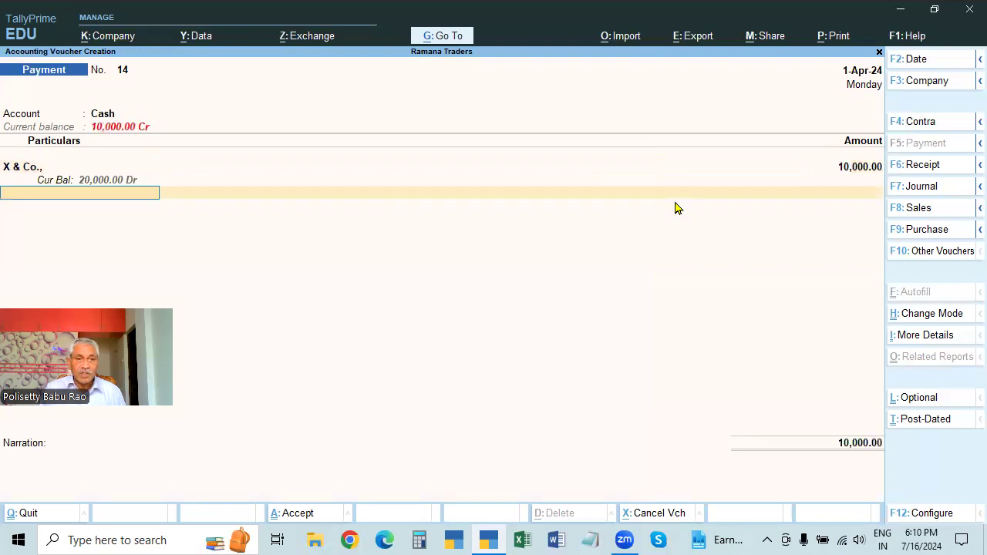
key(Return)
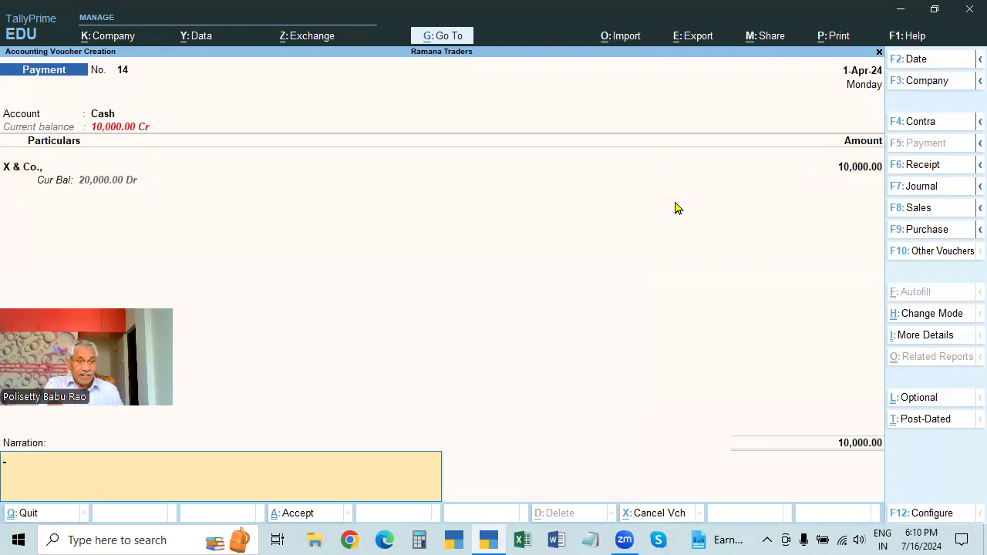
Step: Recall the previous narration "BEING CASH PAID" into the Payment voucher and accept it
key(alt)
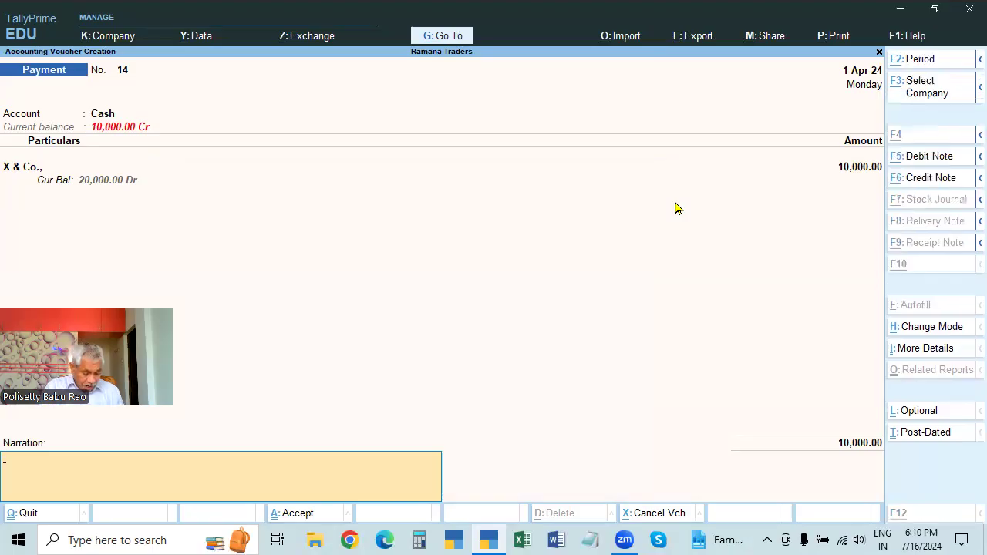
key(alt+r)
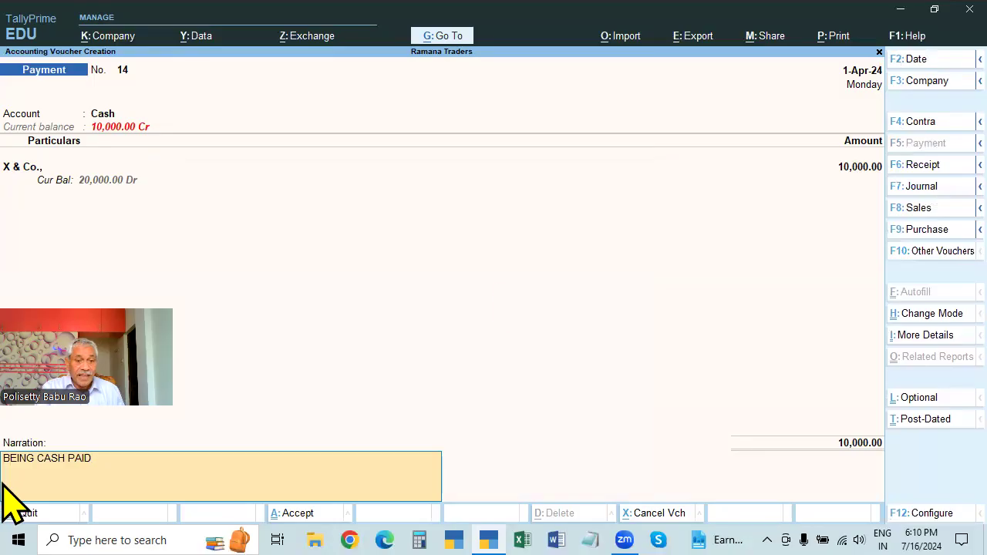
key(Return)
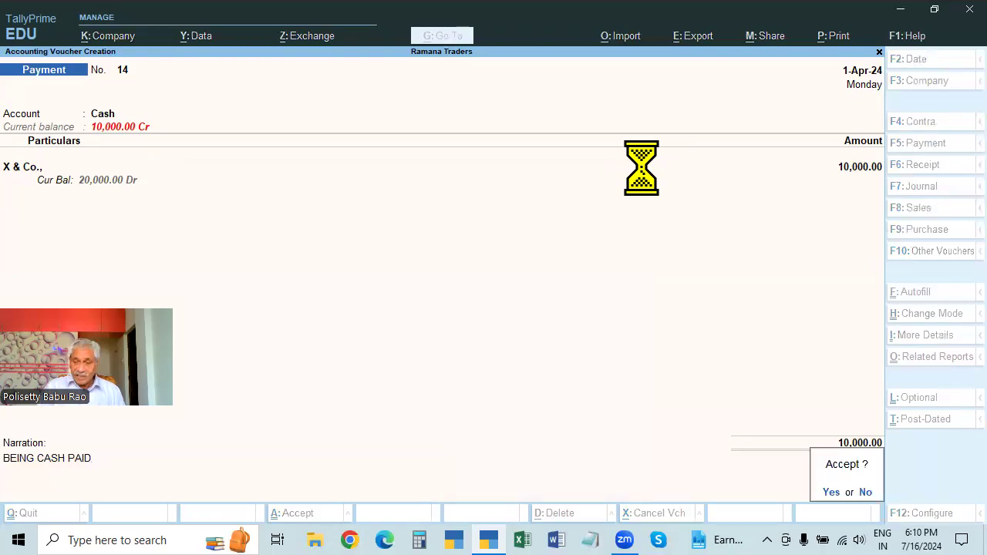
key(Return)
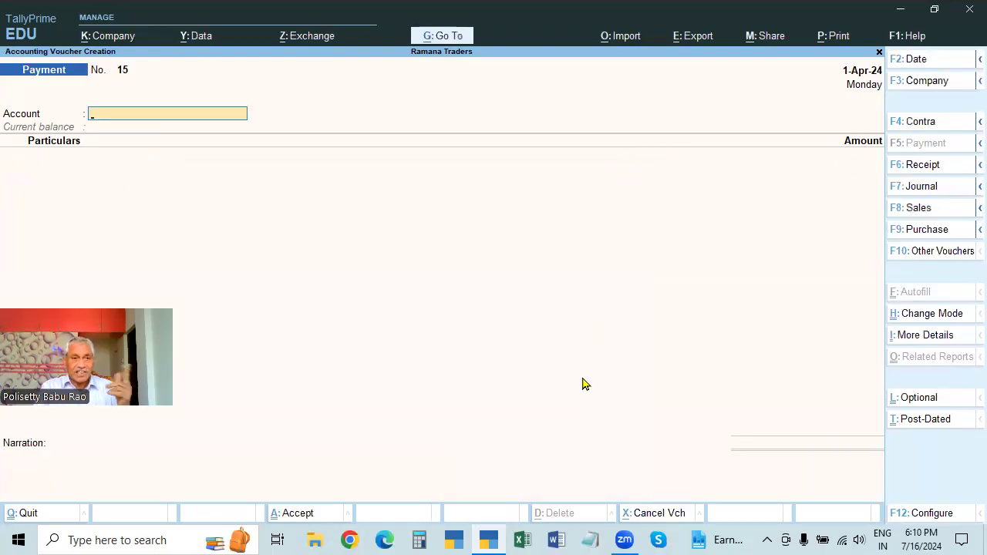
Step: Start a single-entry Receipt voucher with Cash as the account and enter Capital under Particulars for 100000
click(930, 170)
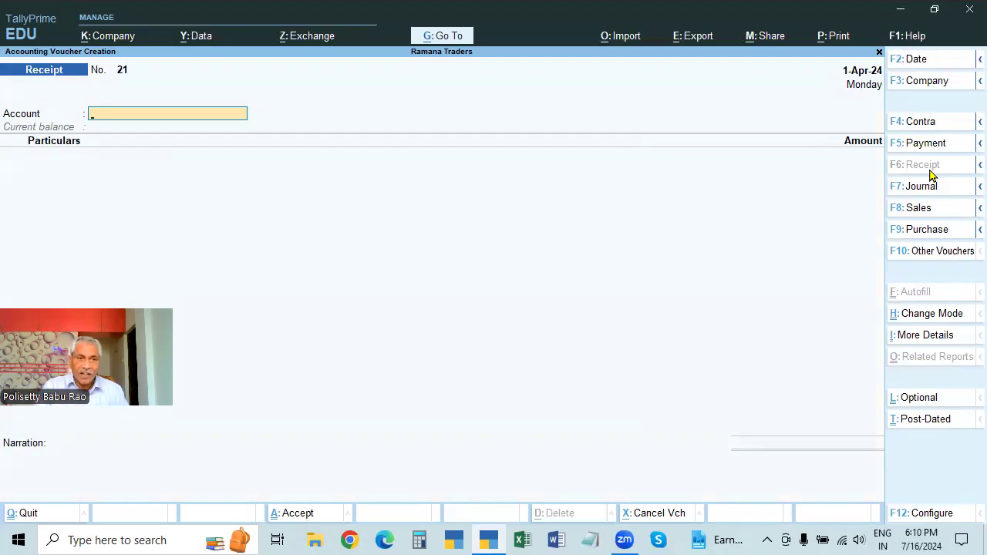
key(Down)
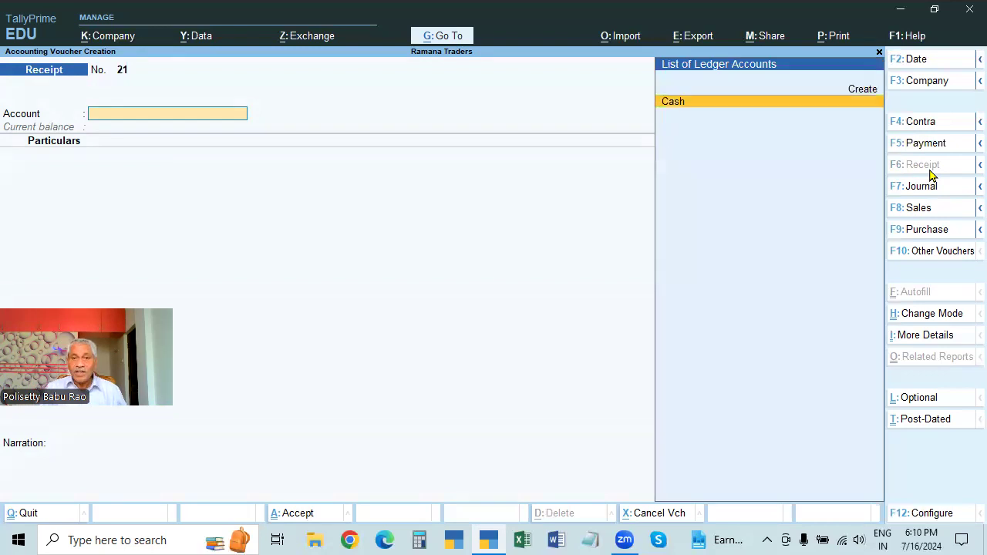
key(Return)
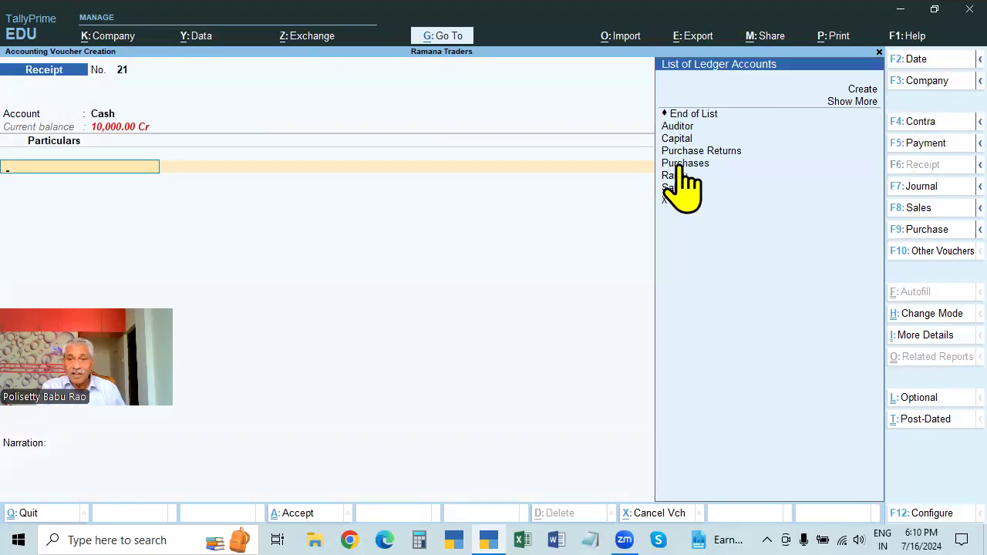
click(679, 145)
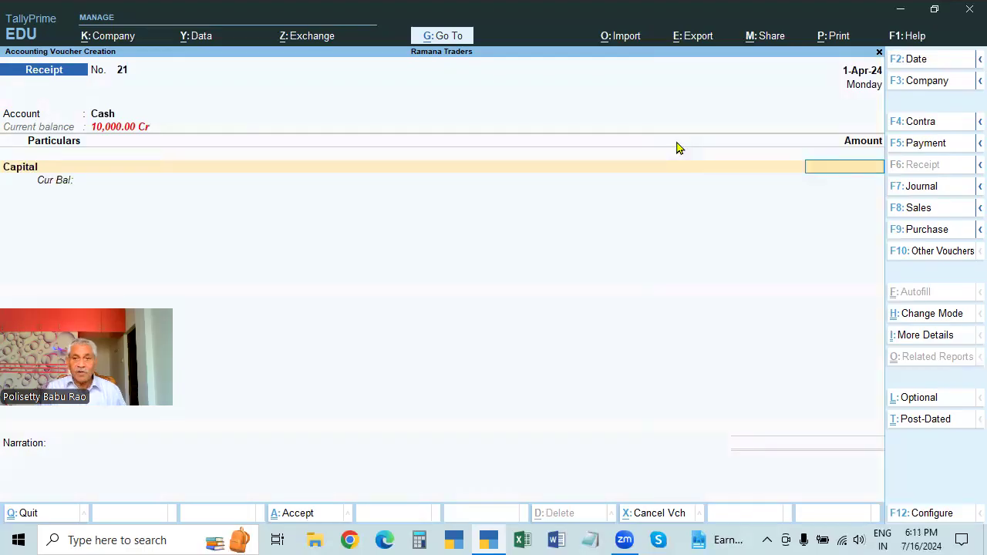
text(100000)
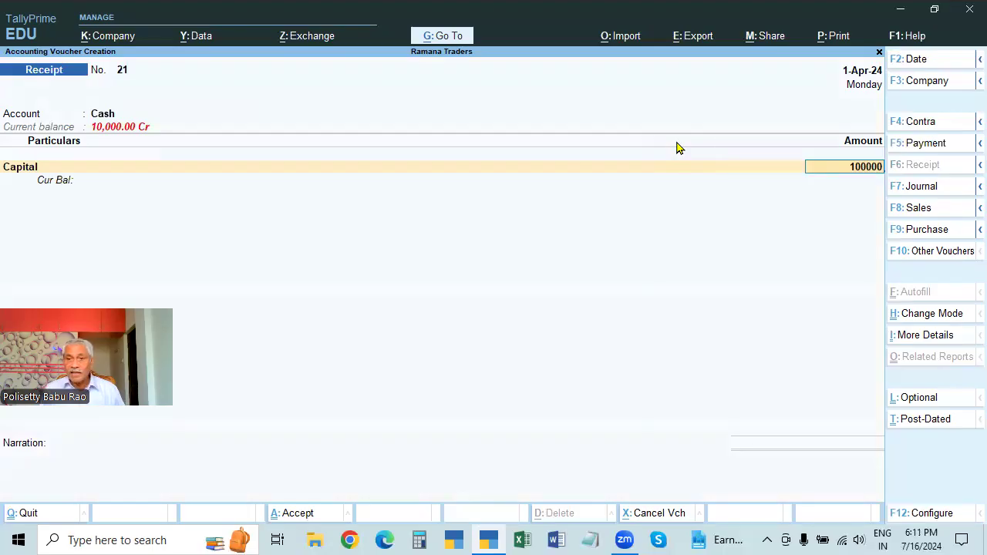
key(Return)
key(Return)
Step: Enter the narration "BEING CAPITAL INTRODUCED" and accept the Receipt voucher
text(BEING CAPITAL IN)
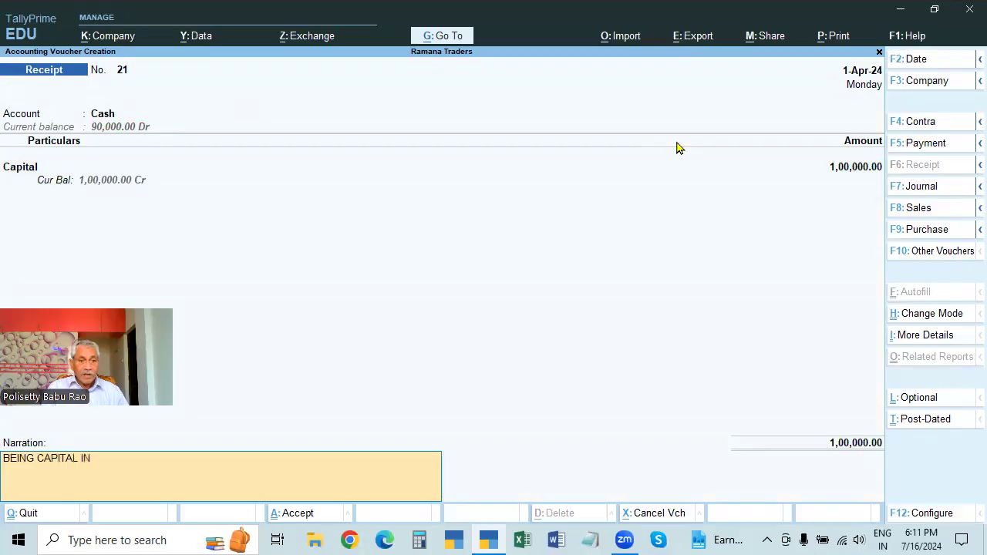
text(TRODUCED)
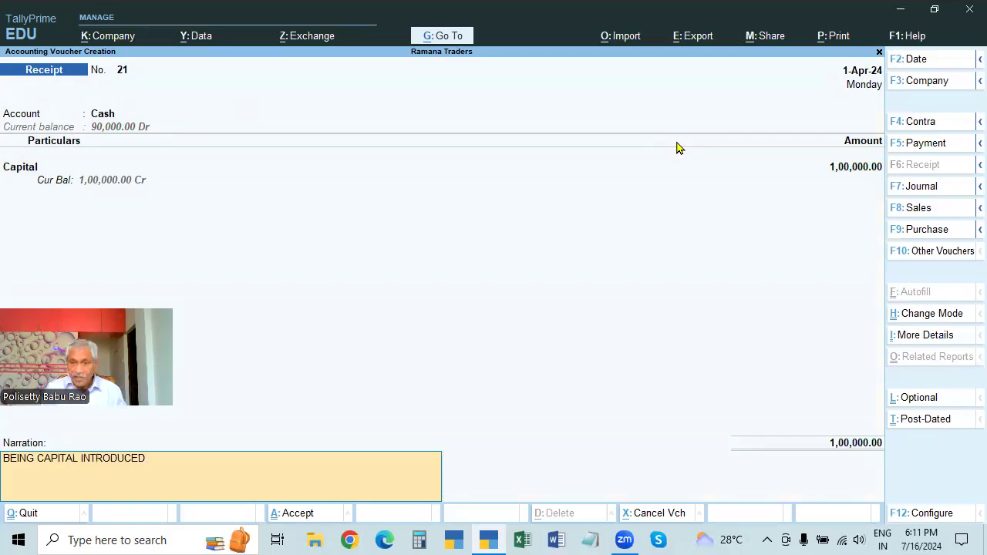
key(Return)
key(Return)
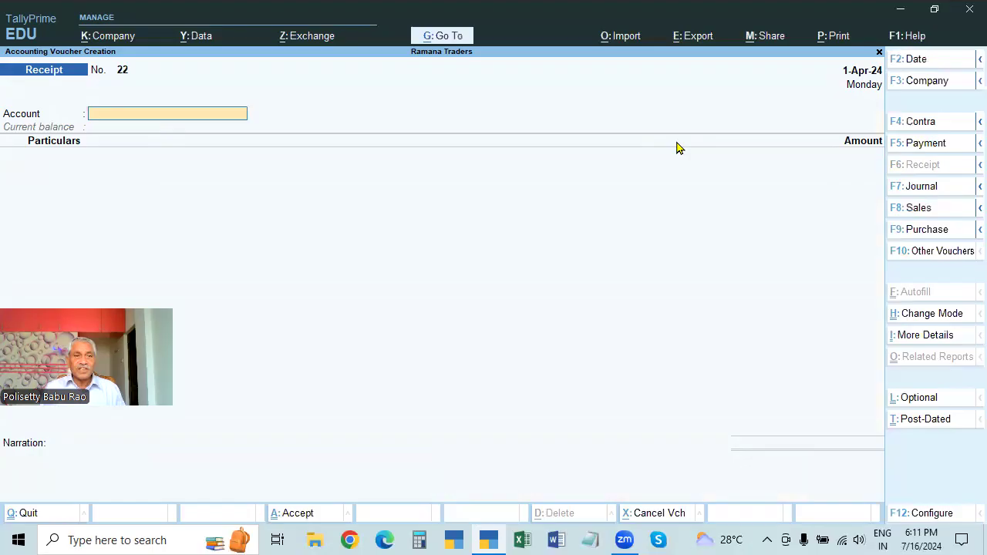
Step: Switch from the Receipt voucher to a new Payment voucher
click(920, 144)
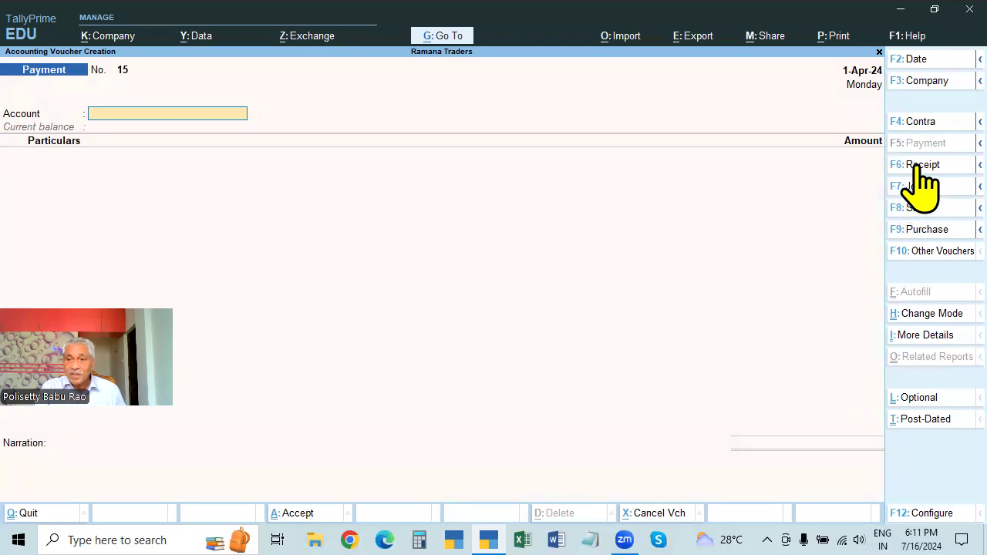
click(920, 165)
click(924, 144)
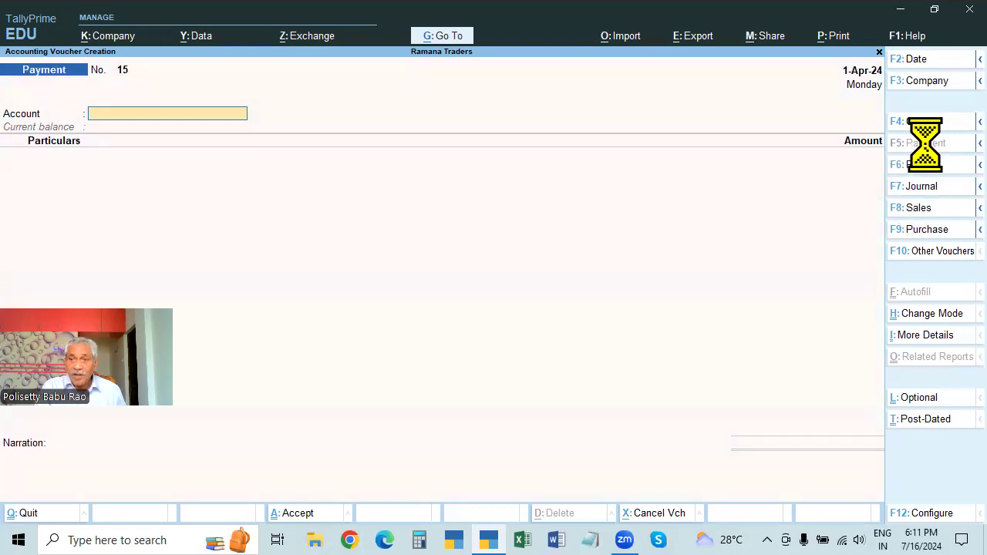
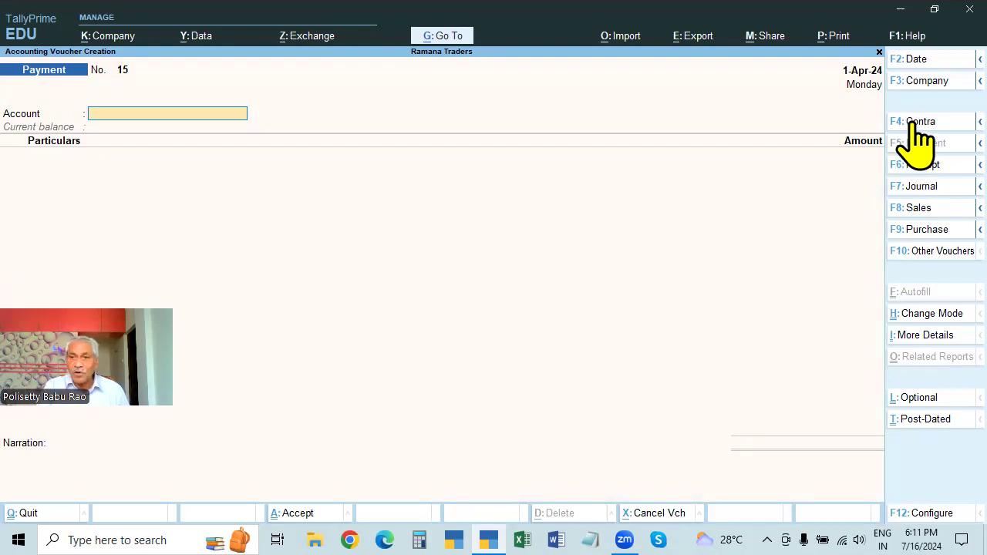
Step: Switch to a Contra voucher and change its mode to Double Entry
click(918, 125)
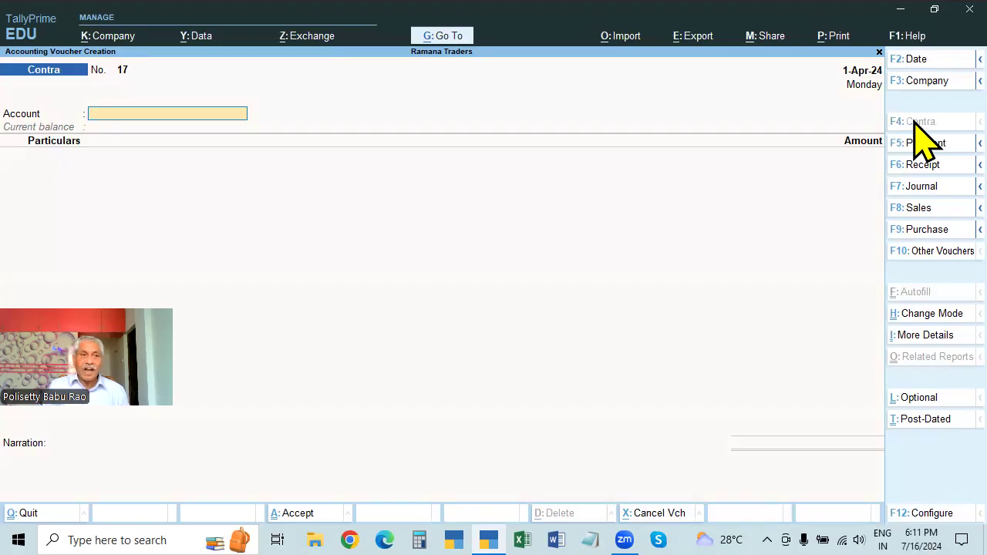
key(ctrl+h)
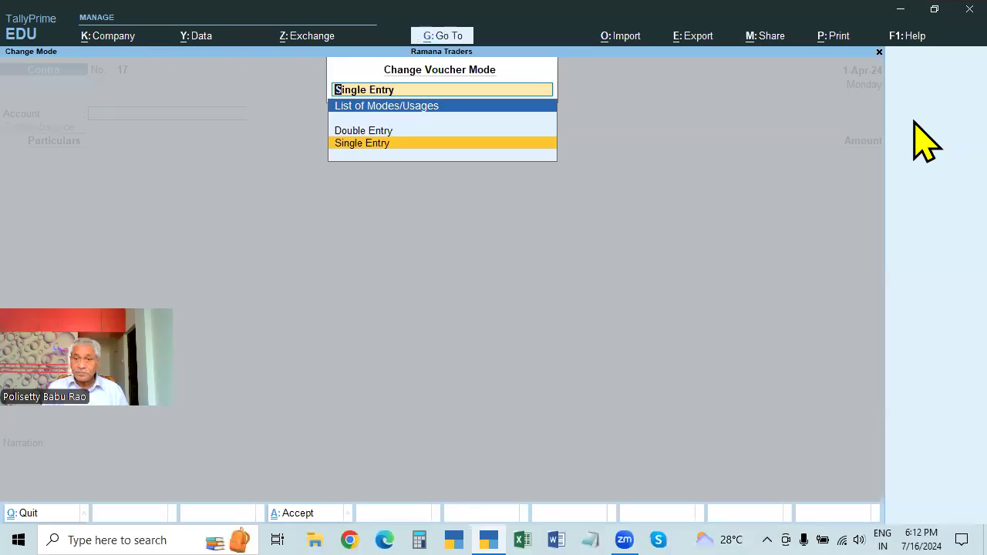
key(Up)
key(Return)
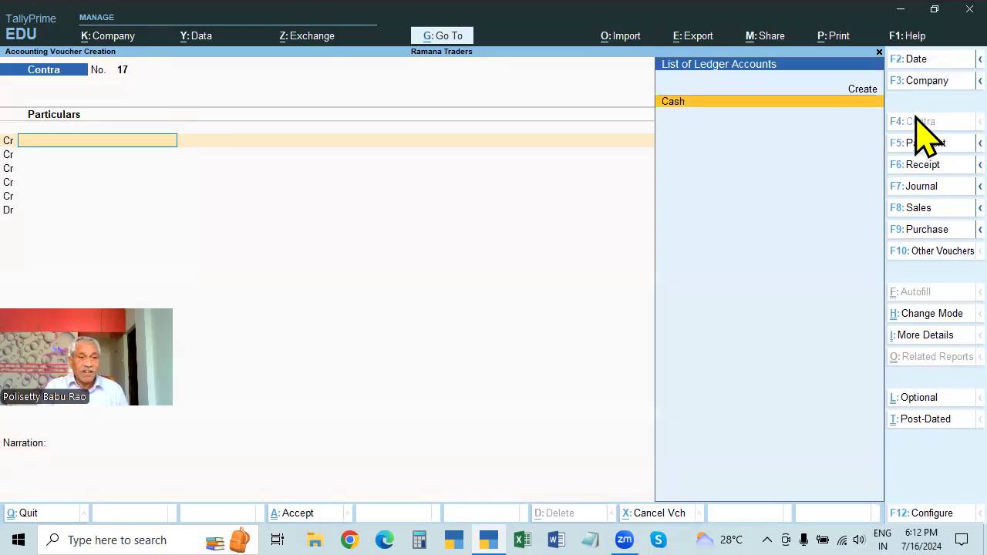
key(Escape)
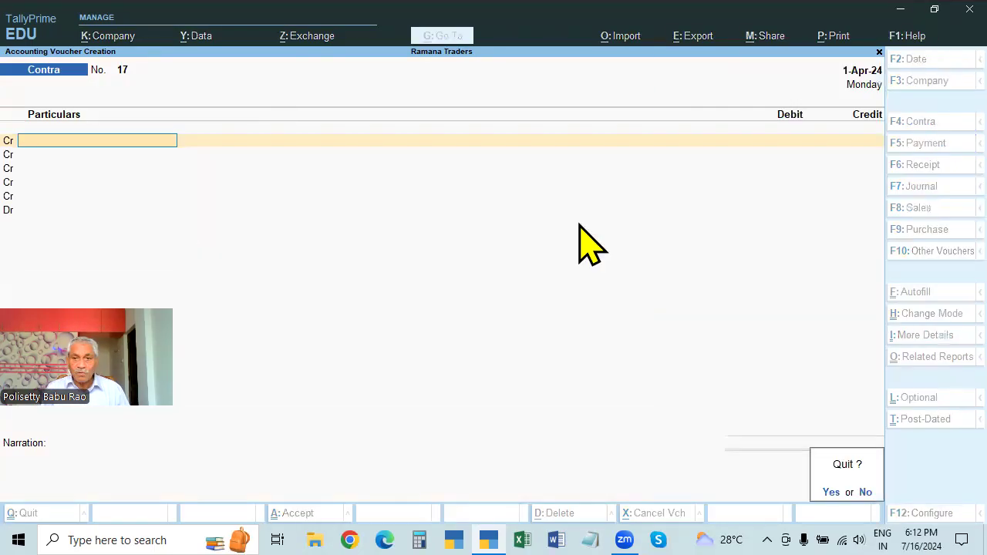
key(Return)
key(Return)
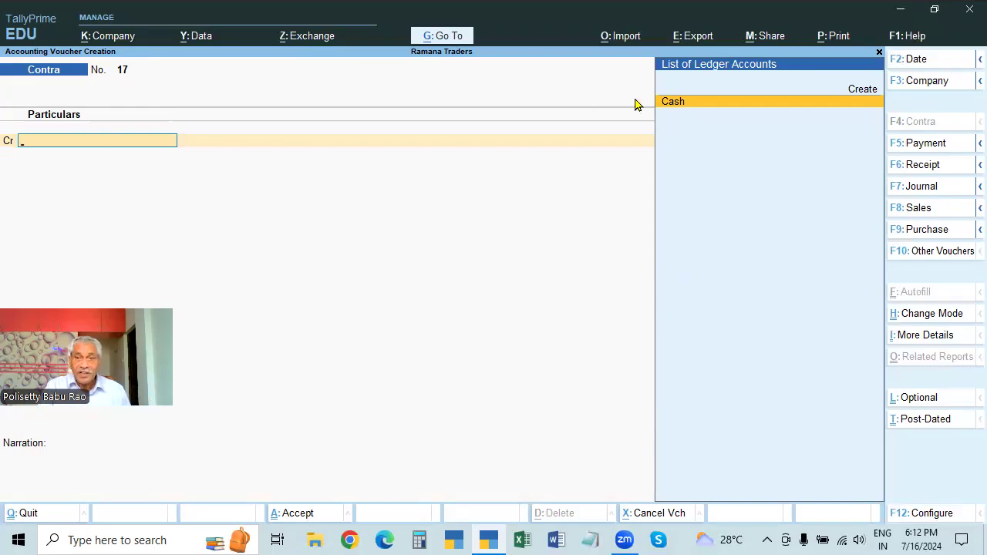
Step: Credit Cash with 50000 in the Contra voucher and move on to the debit line's ledger
key(Return)
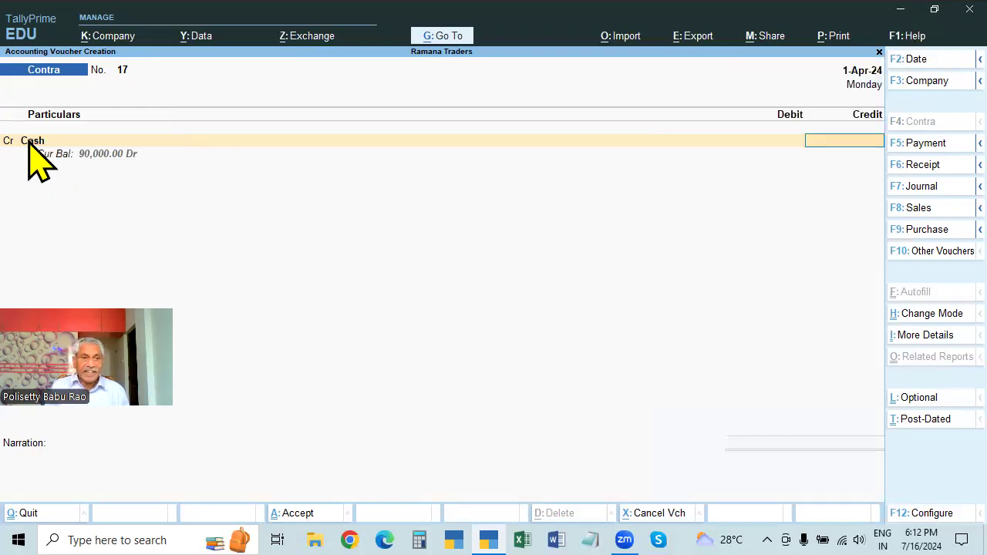
text(50000)
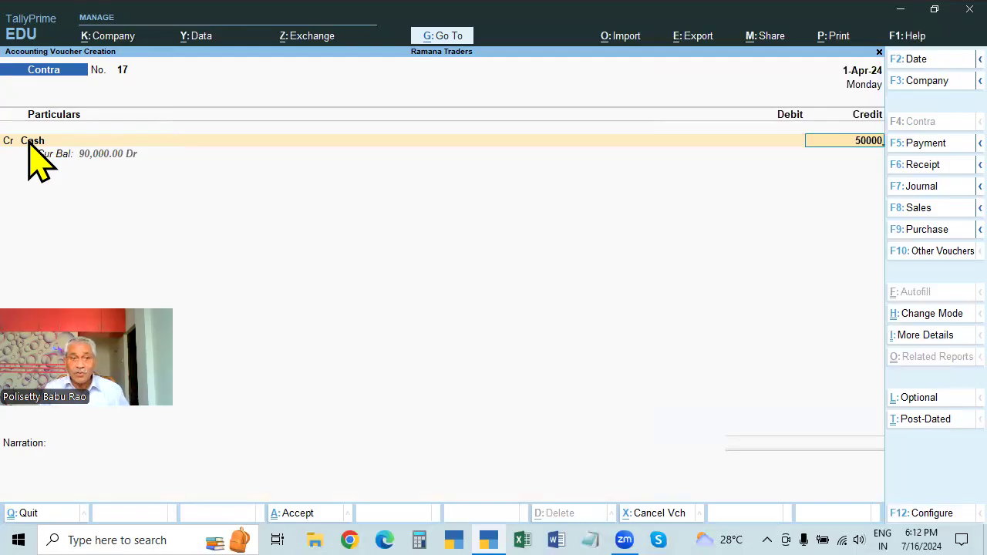
key(Return)
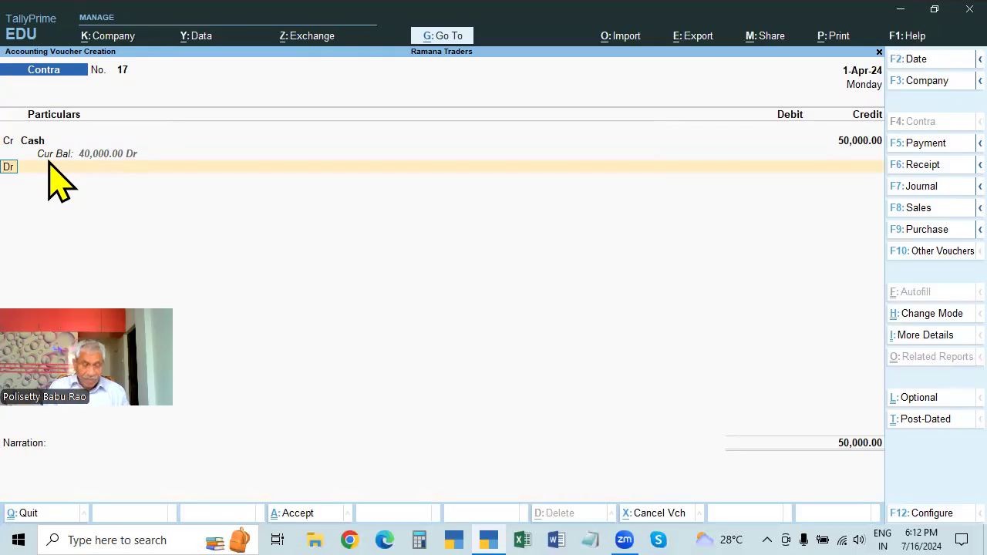
key(Return)
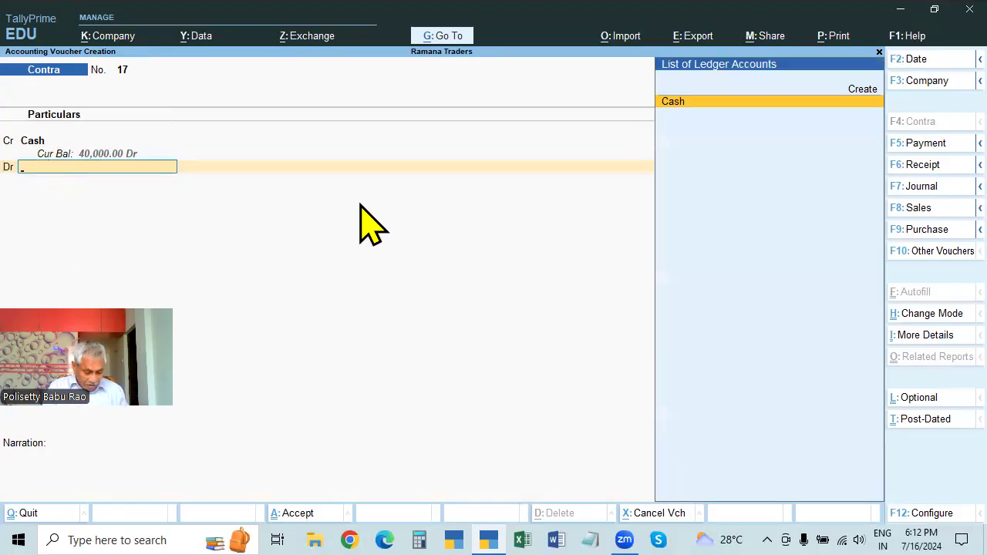
key(alt+c)
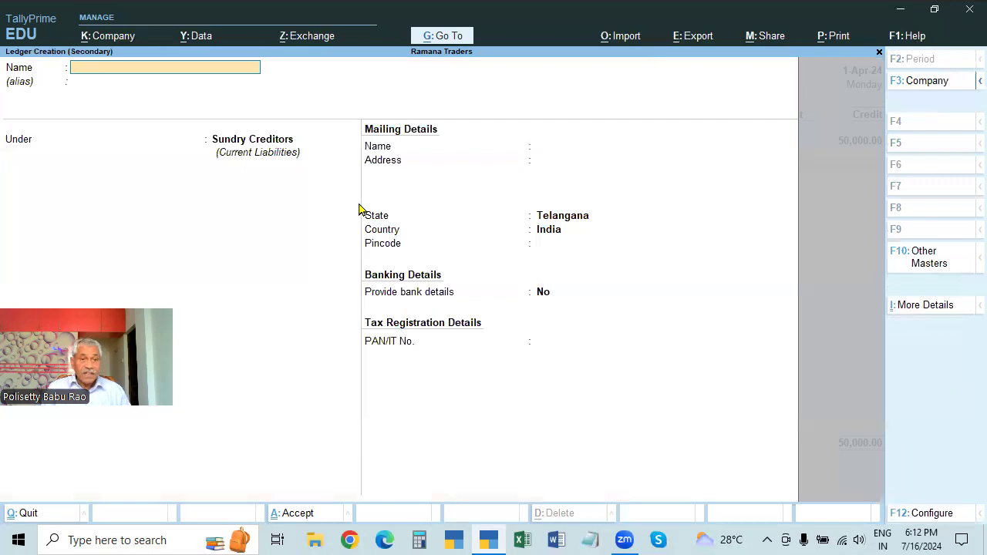
key(Escape)
key(Return)
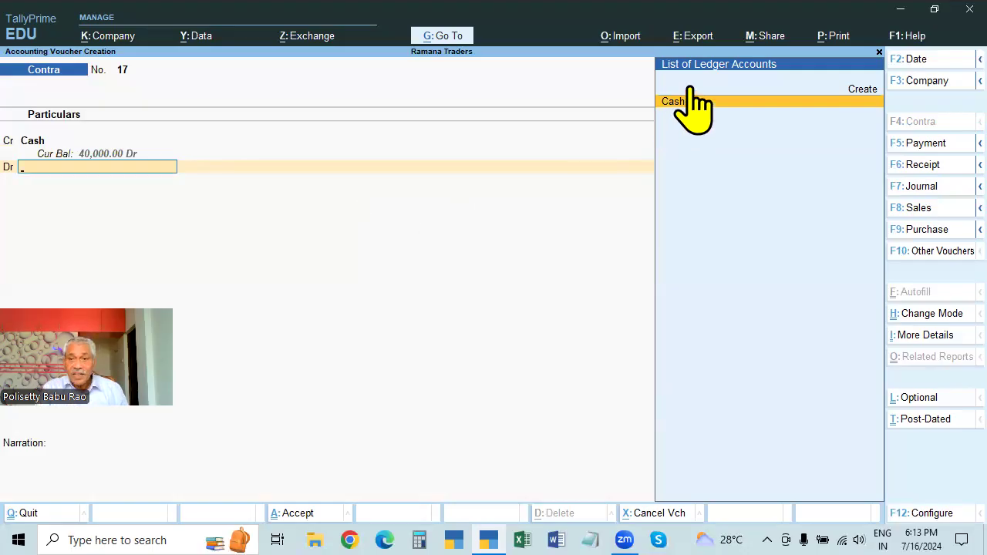
click(864, 88)
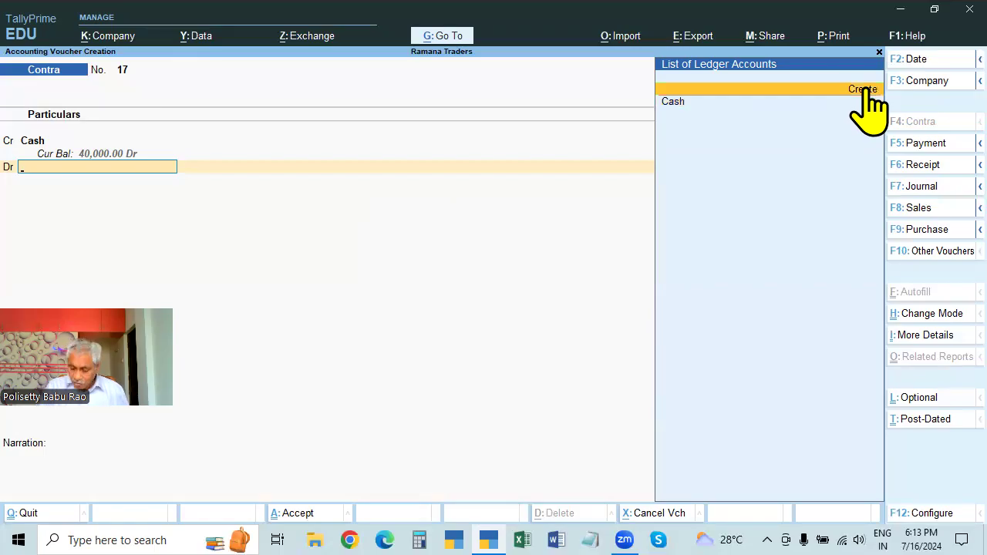
click(864, 90)
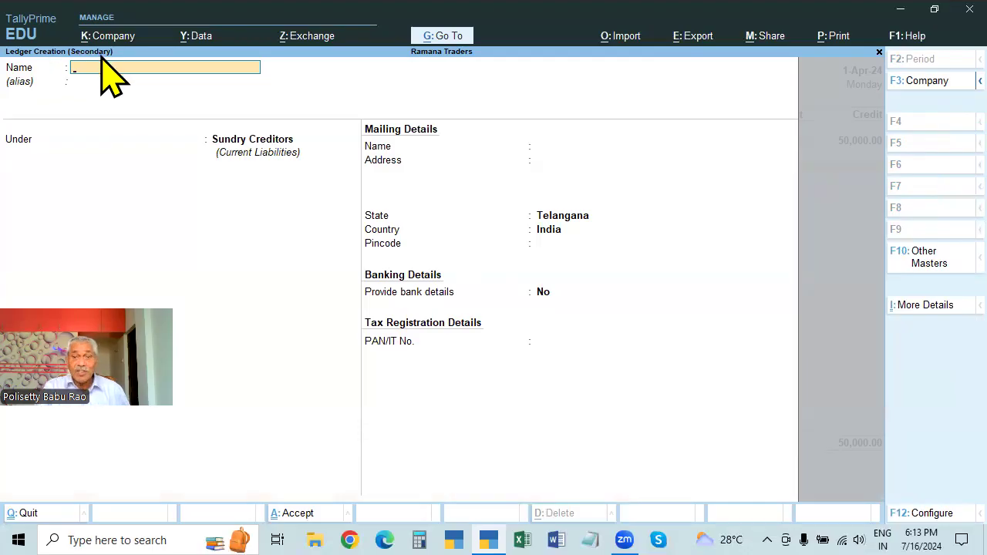
key(Escape)
key(y)
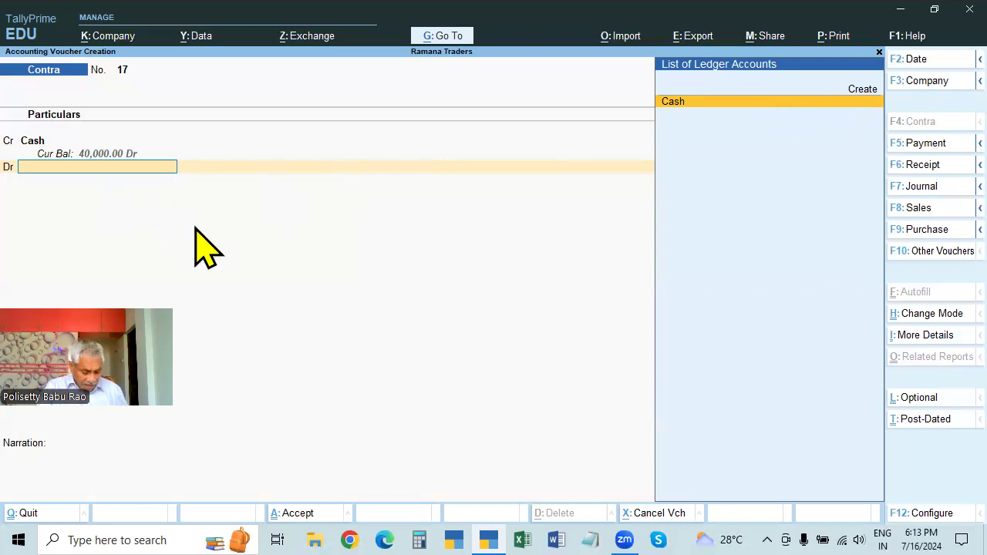
Step: Create a new ledger from the voucher's debit line, named State Bank of India, under the Bank Accounts group
key(alt+c)
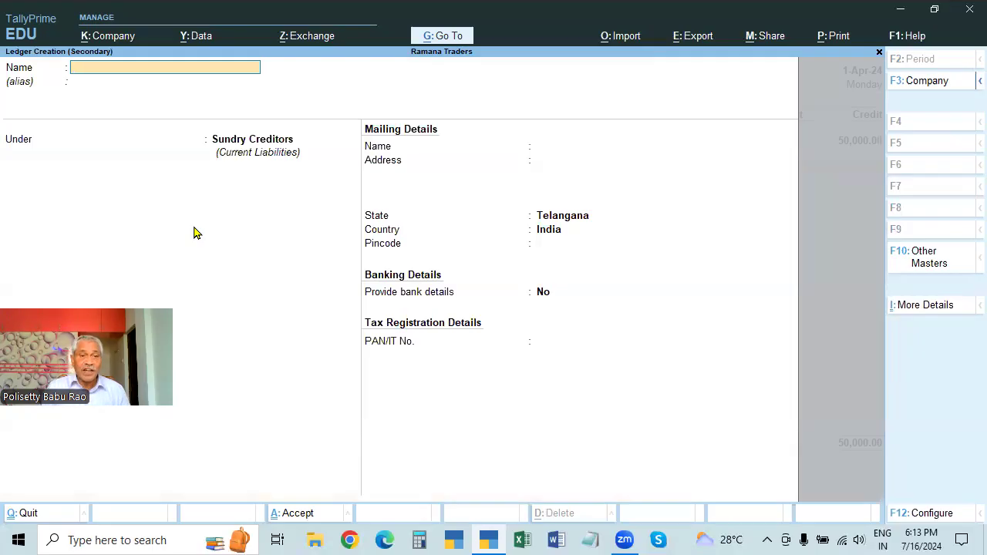
text(STA)
key(BackSpace)
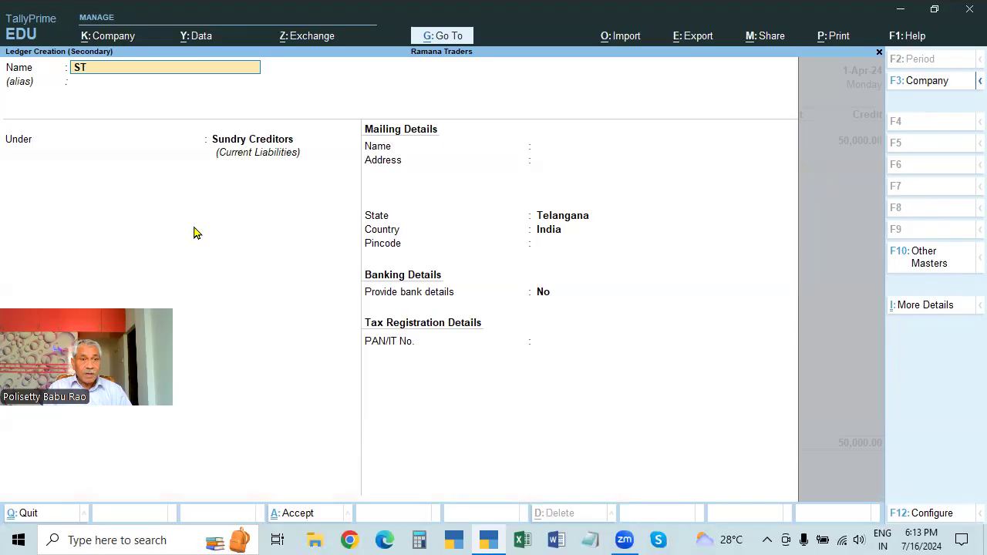
text(tate Bank of India)
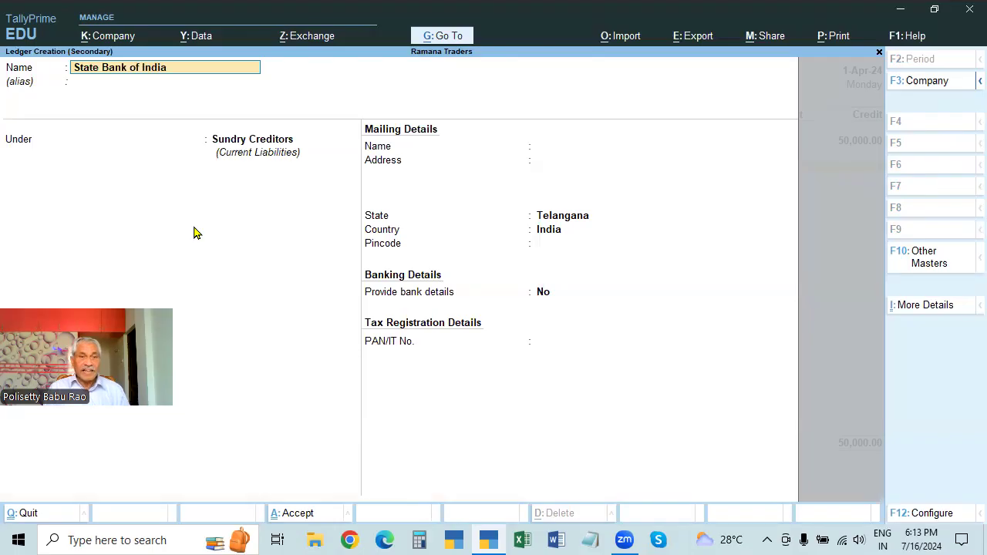
key(Return)
key(Return)
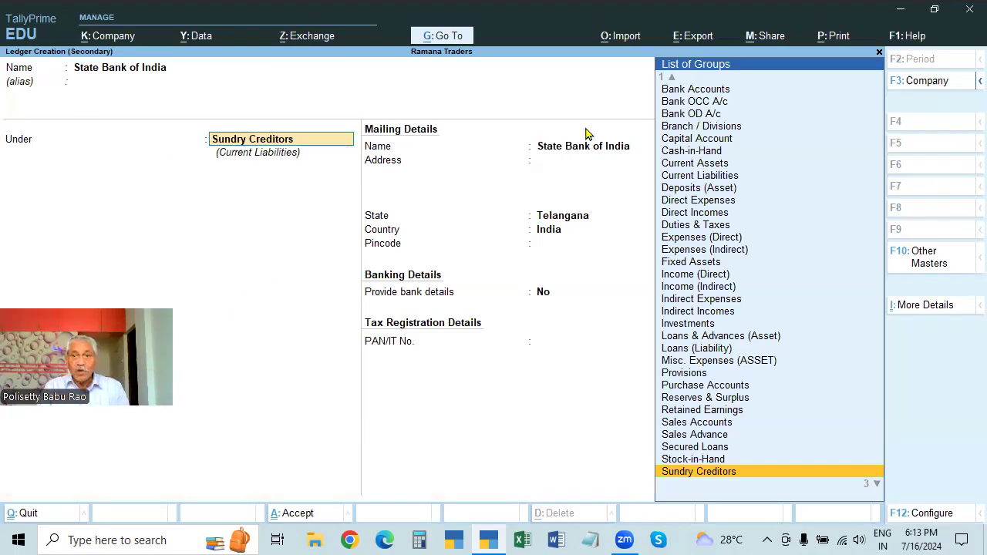
click(699, 96)
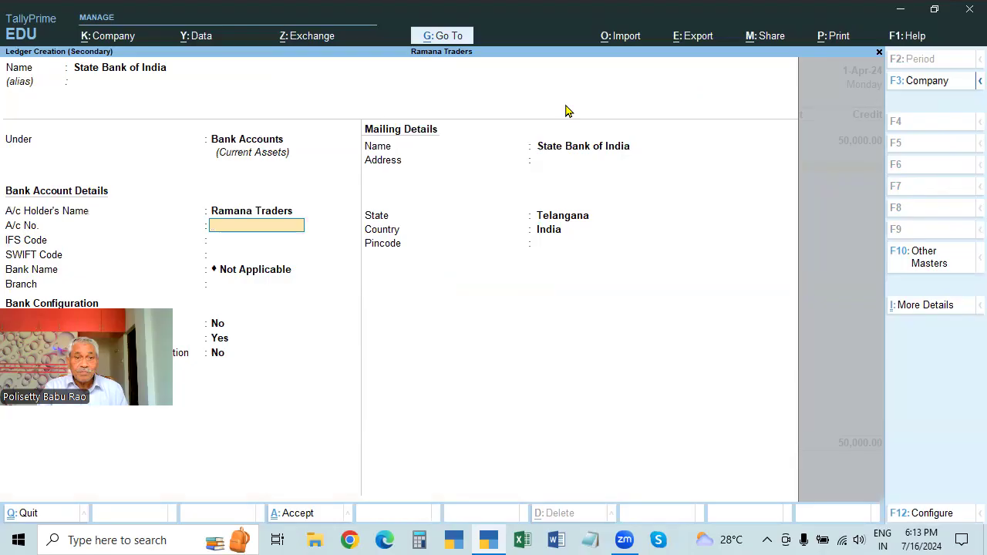
click(250, 142)
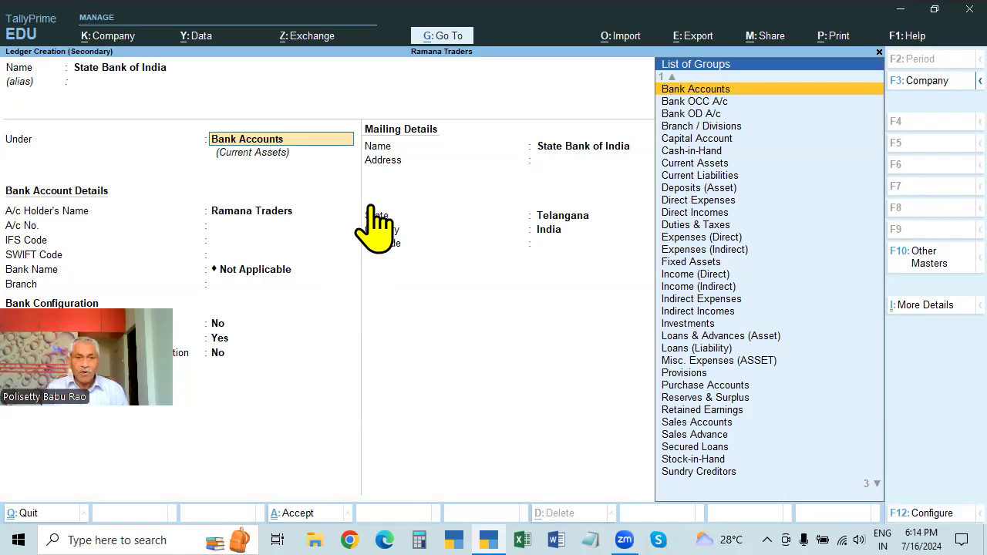
key(Return)
Step: Enter the bank account number in the State Bank of India ledger's account details
text(12345678901)
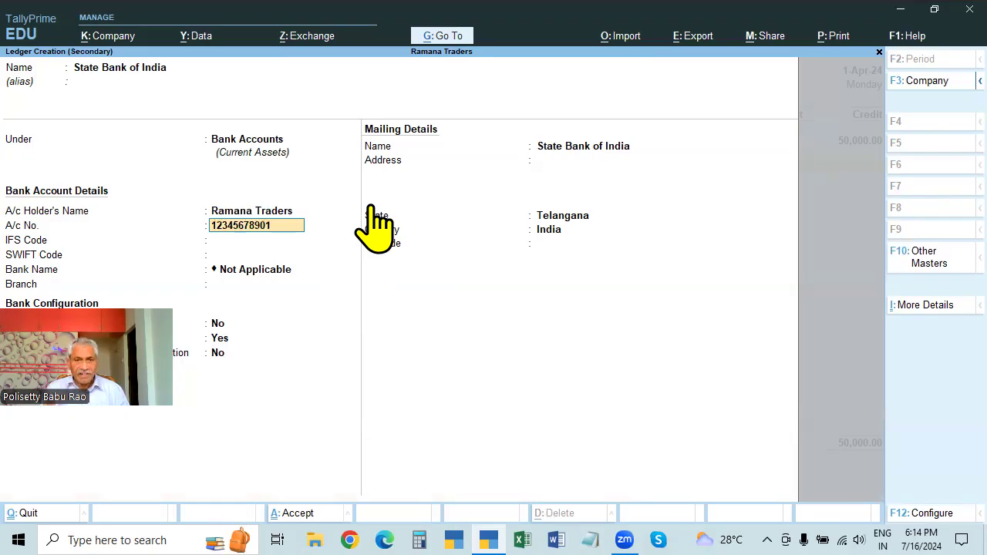
key(Return)
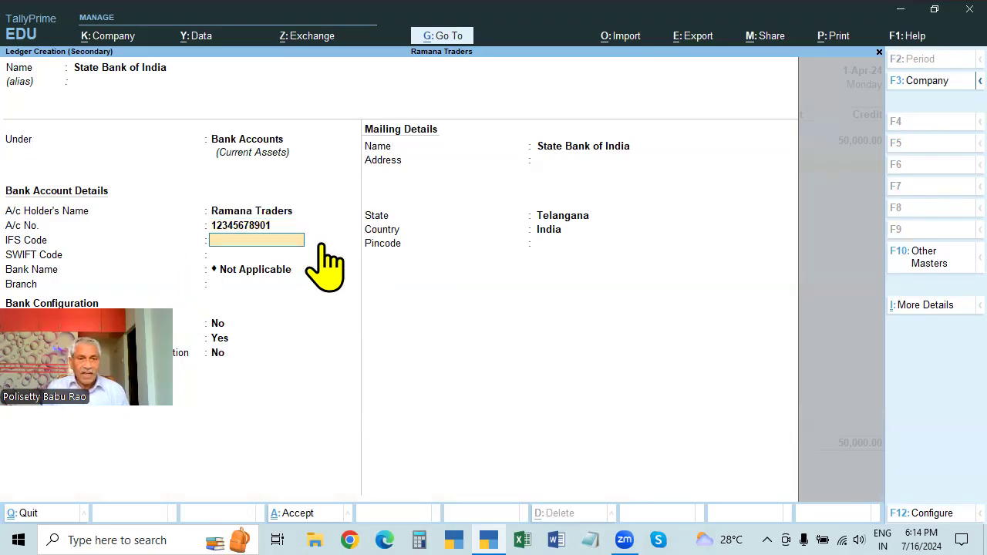
key(Return)
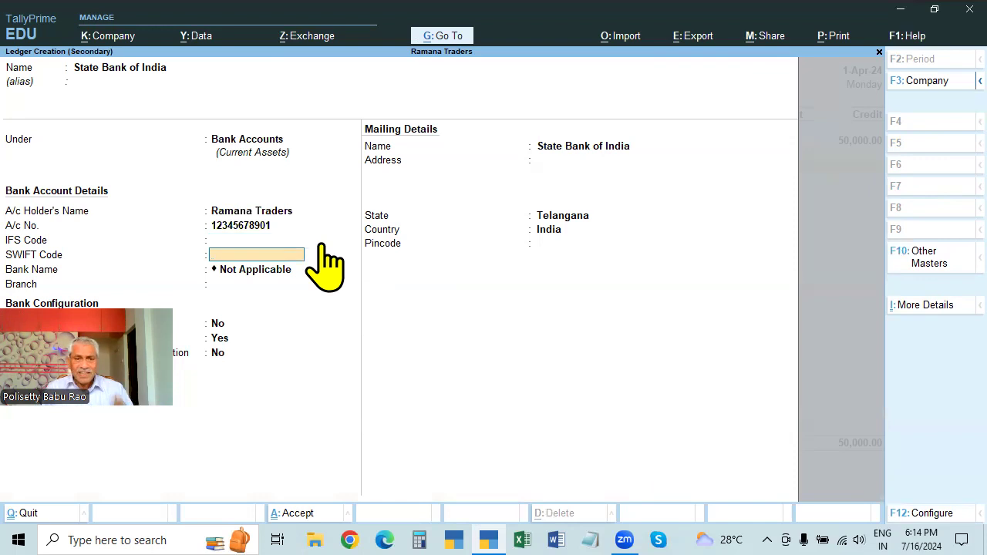
Step: Leave the IFS and SWIFT codes blank and keep the bank name as Not Applicable
key(BackSpace)
key(BackSpace)
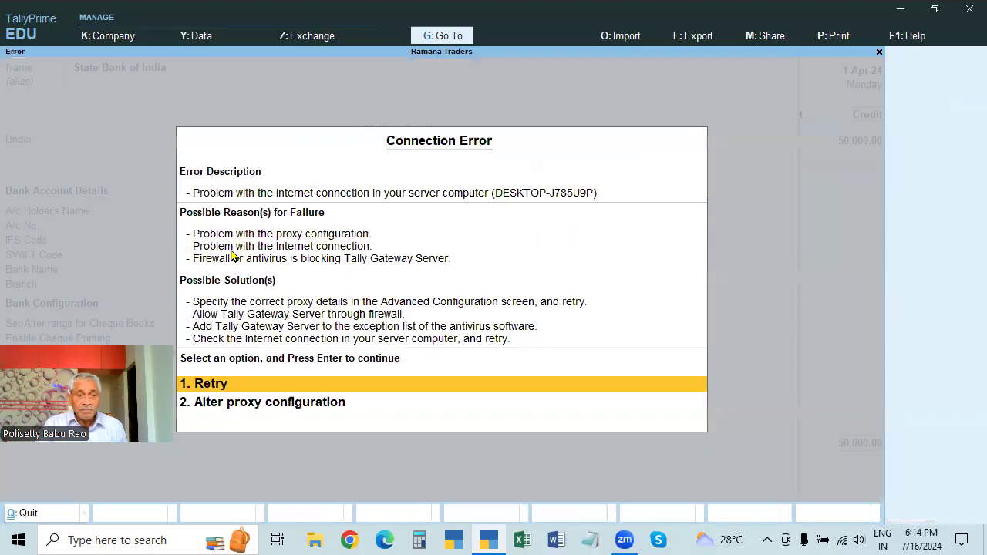
key(Escape)
key(BackSpace)
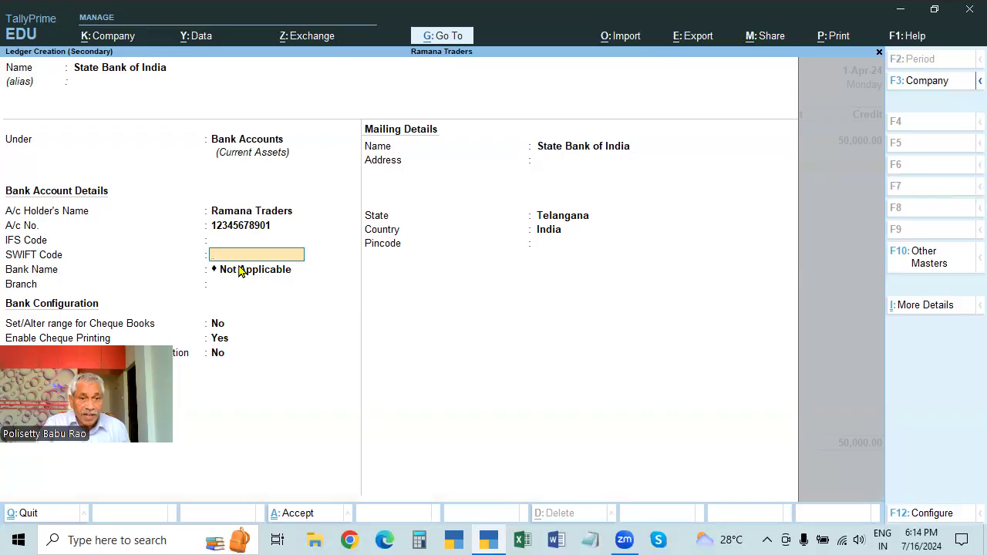
click(240, 270)
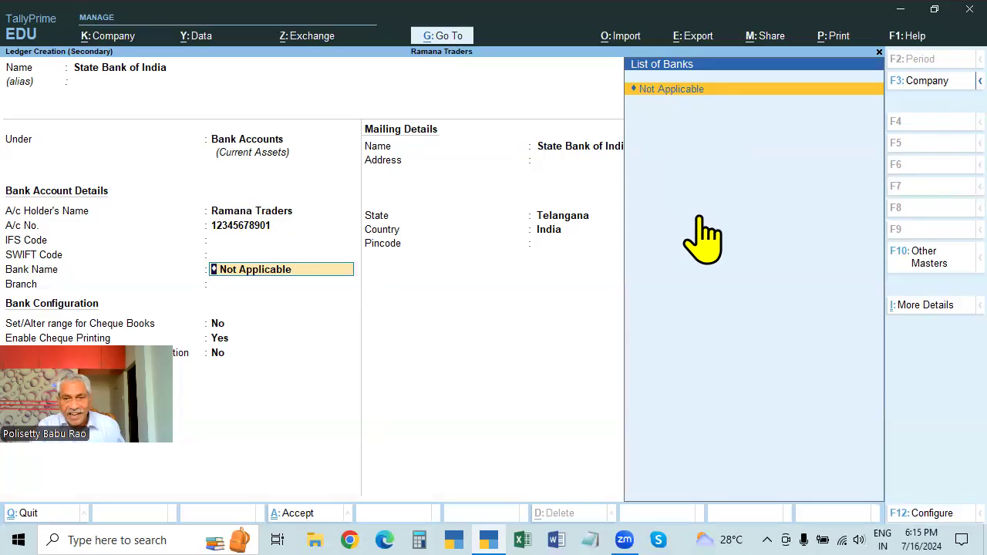
click(255, 245)
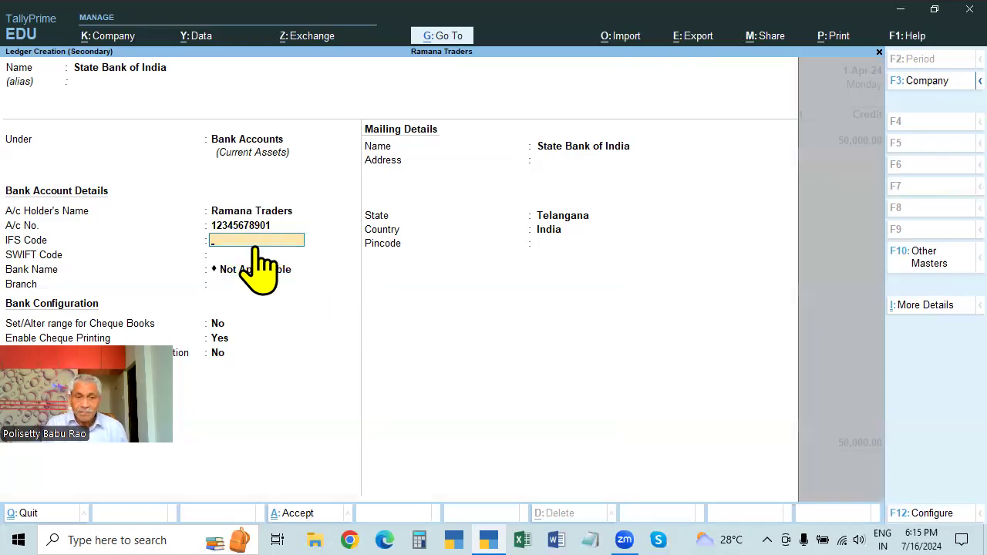
key(Return)
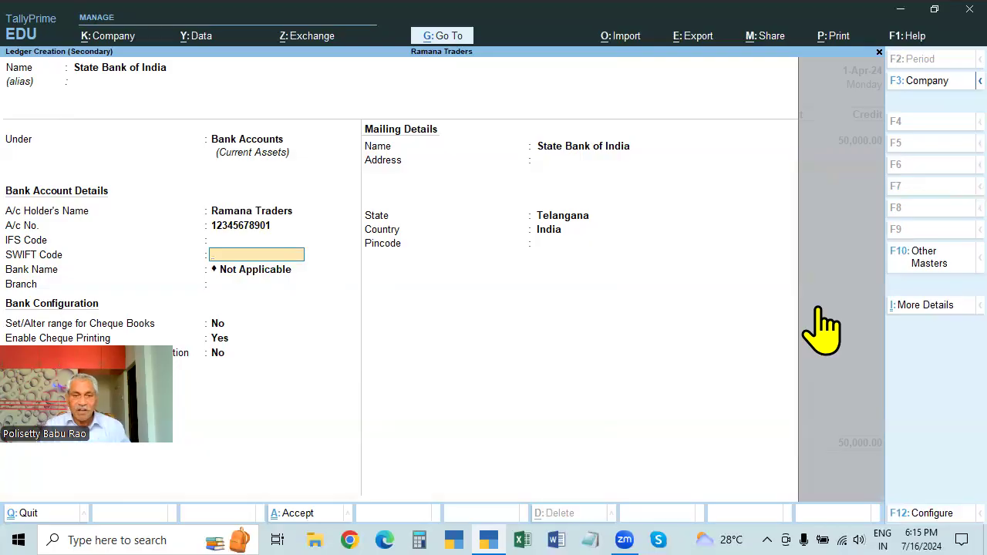
key(Return)
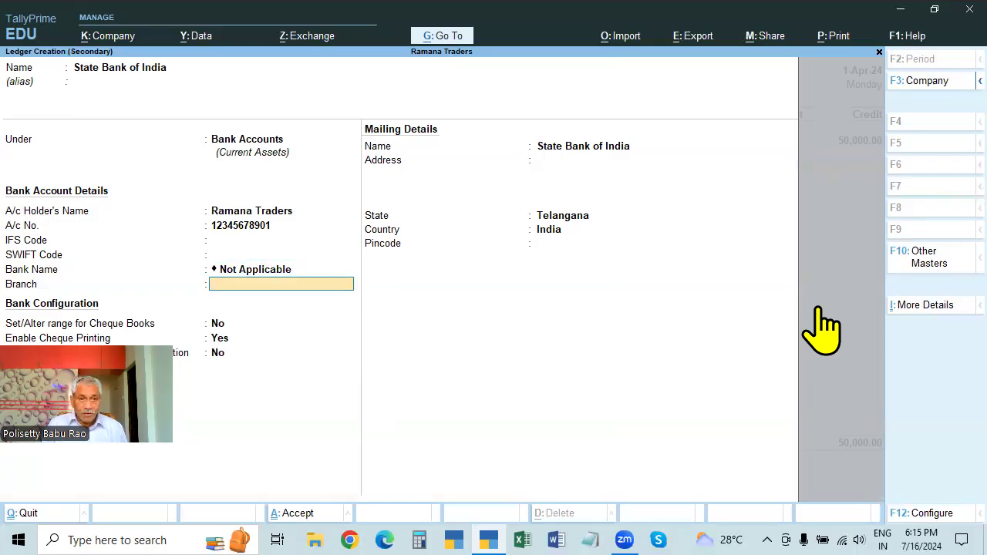
key(BackSpace)
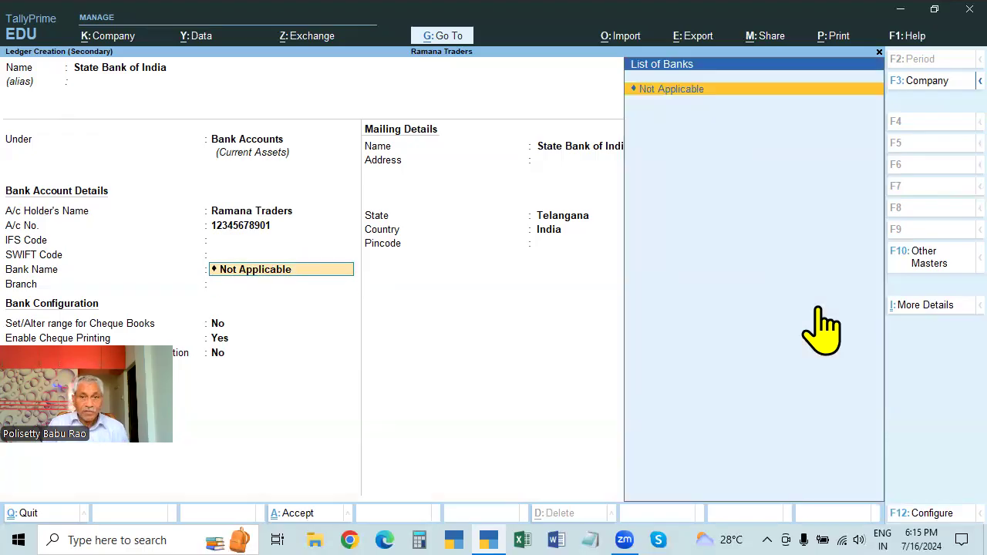
key(Return)
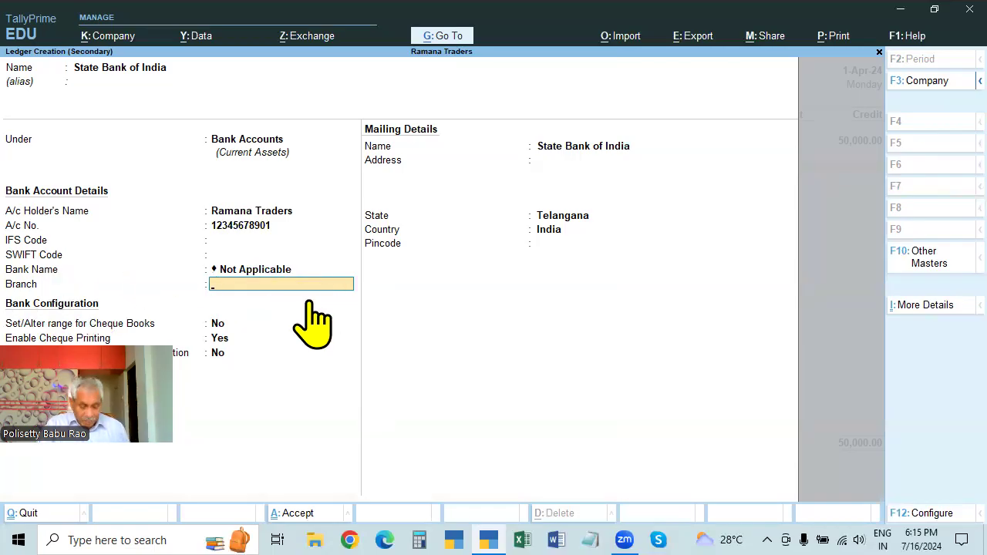
Step: Set the bank branch to Ameerpet and leave the cheque book range option at No
text(Ameerpet)
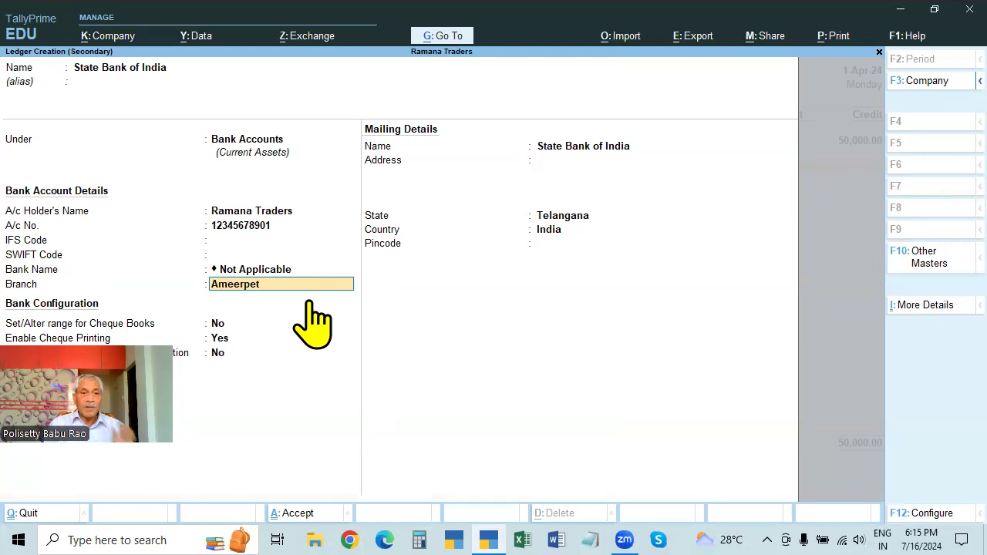
key(Return)
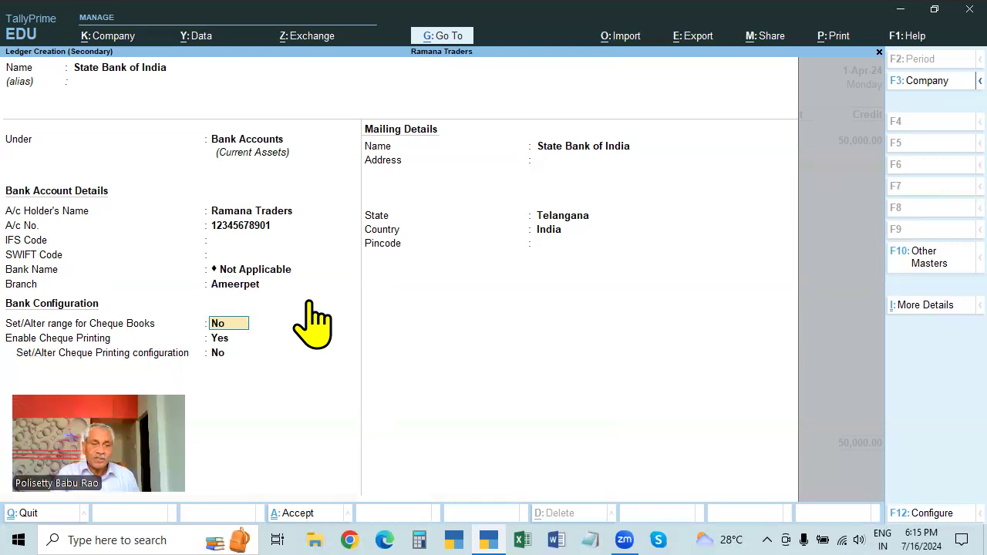
click(224, 339)
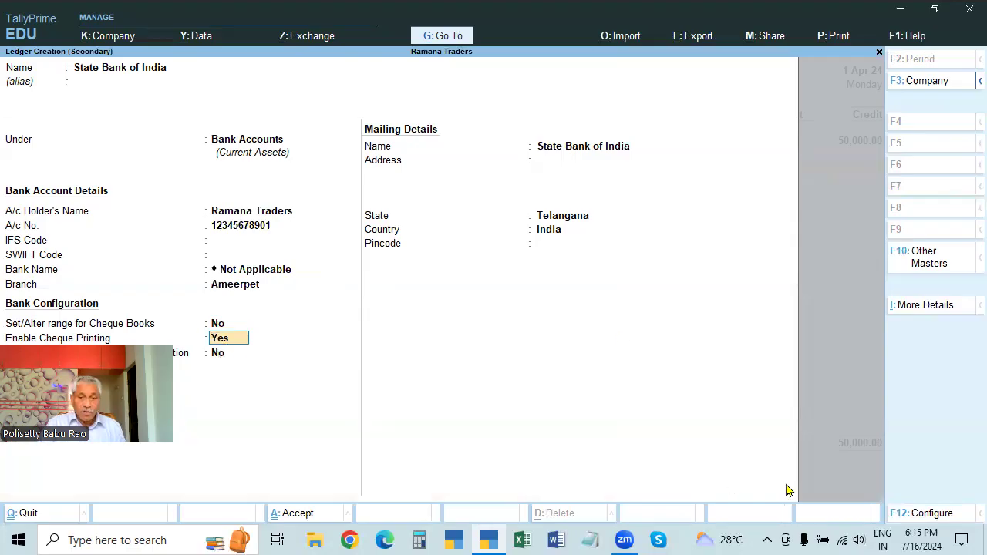
Step: Save the State Bank of India ledger with cheque printing left enabled and return to the Contra voucher
key(Up)
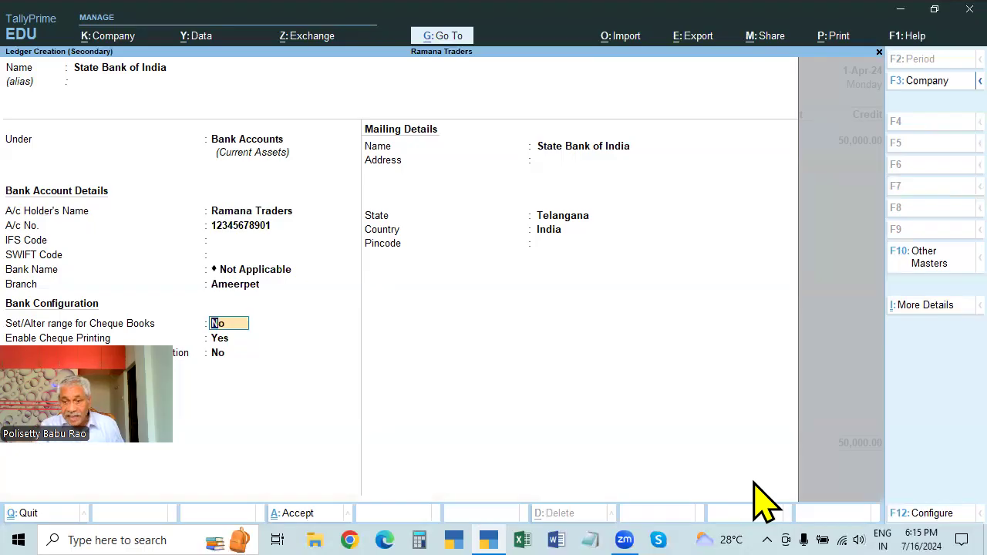
key(ctrl)
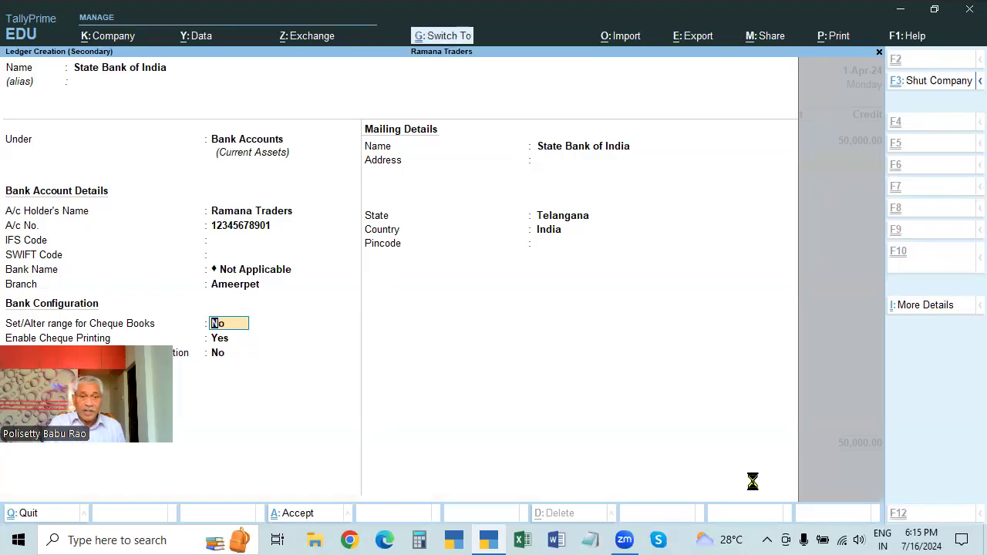
key(ctrl+a)
key(Return)
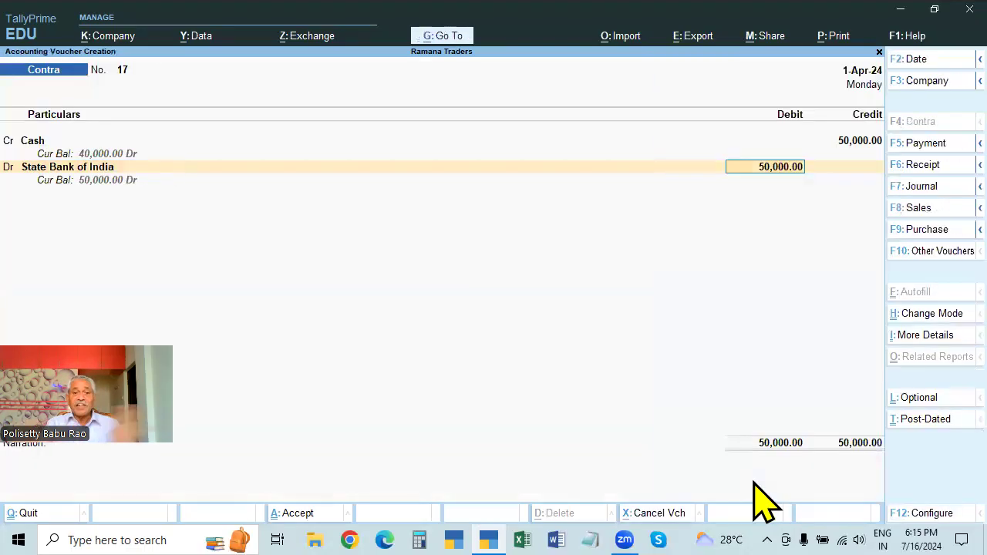
key(Return)
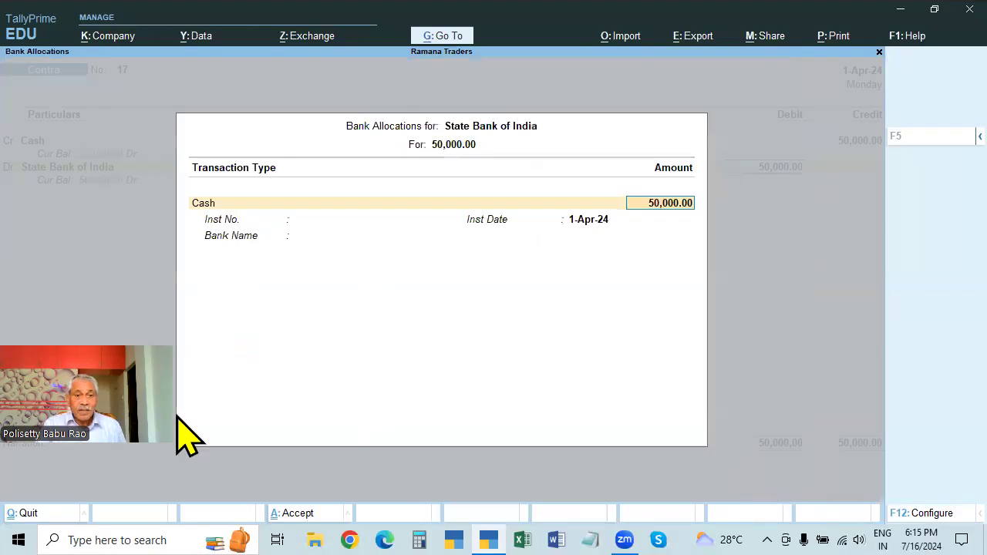
key(Escape)
key(Escape)
key(y)
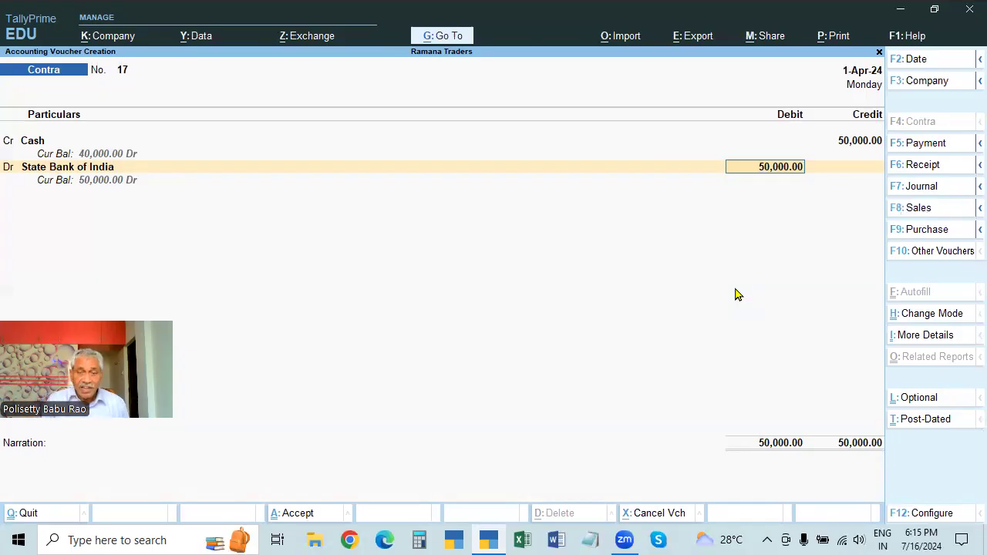
Step: Allocate the State Bank of India debit as 50,000 Cash, with denominations of 100 notes of 500
key(Return)
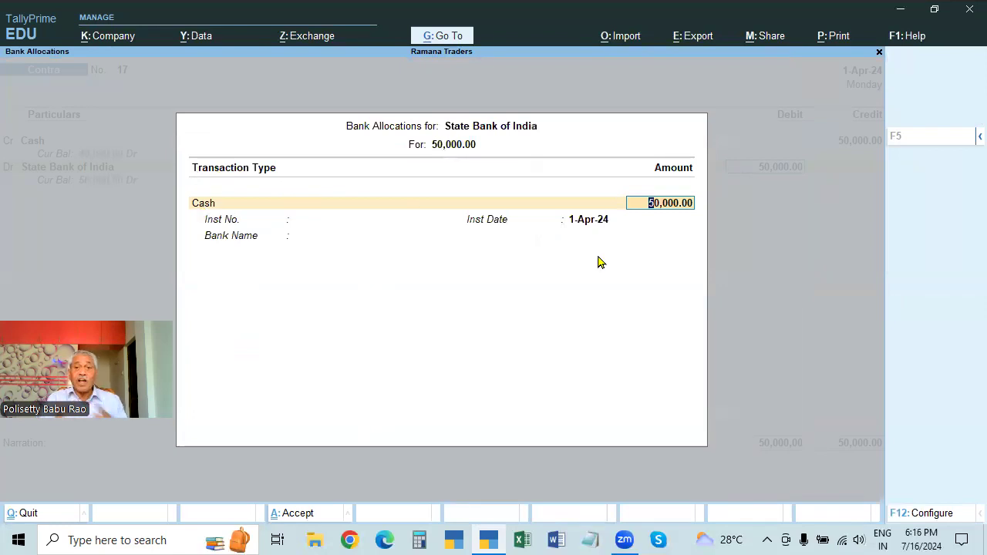
key(Return)
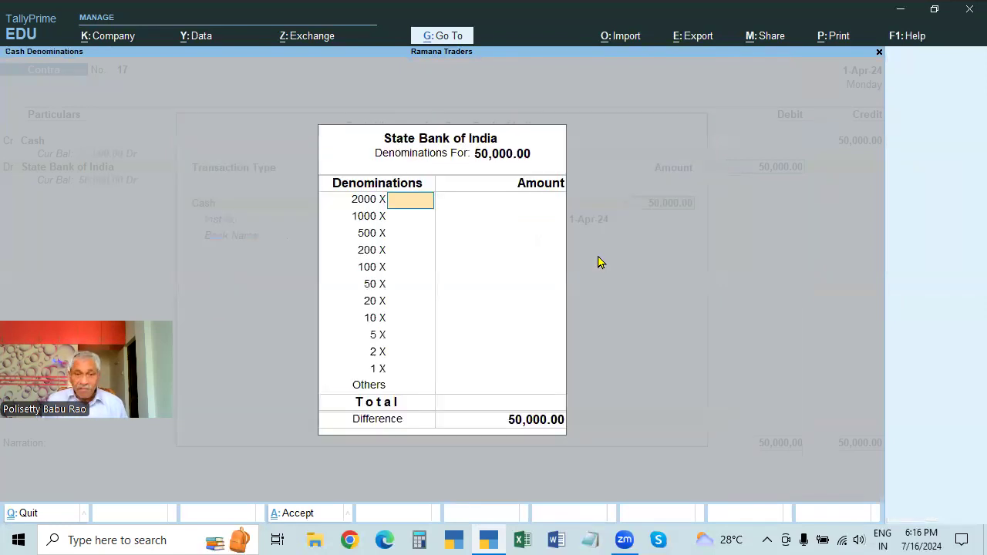
key(Return)
key(Return)
text(100)
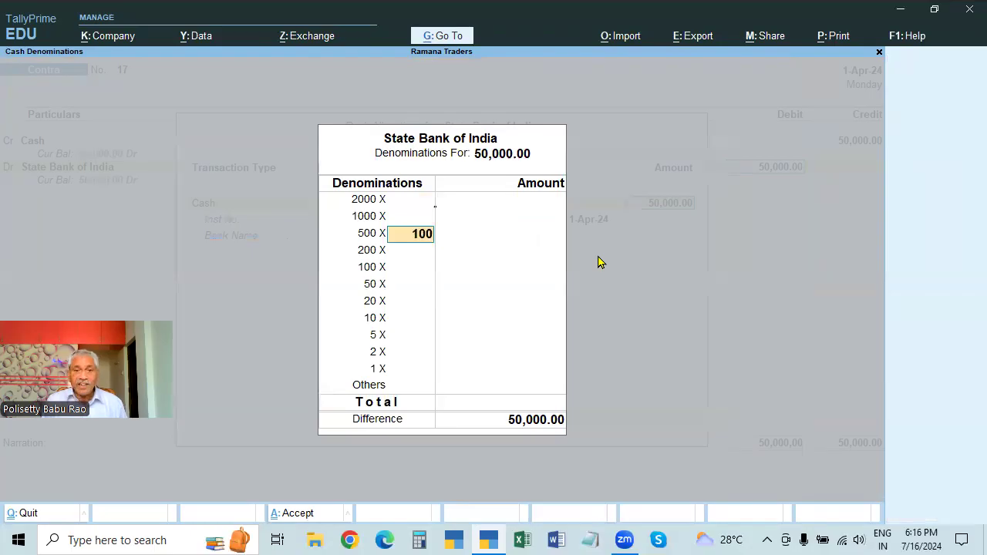
key(Return)
key(Return)
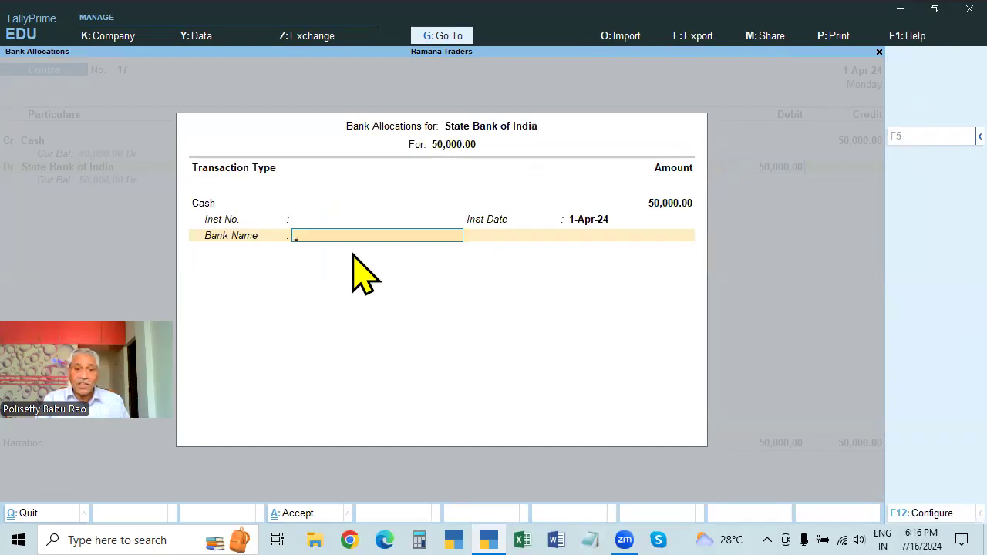
Step: Leave the instrument number and bank name blank and complete the bank allocation
click(227, 223)
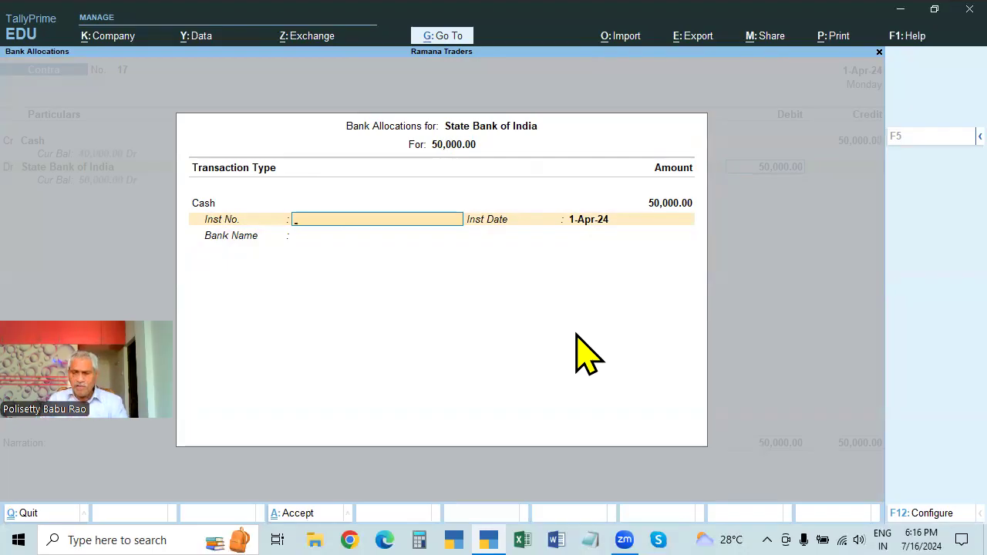
key(Return)
key(Return)
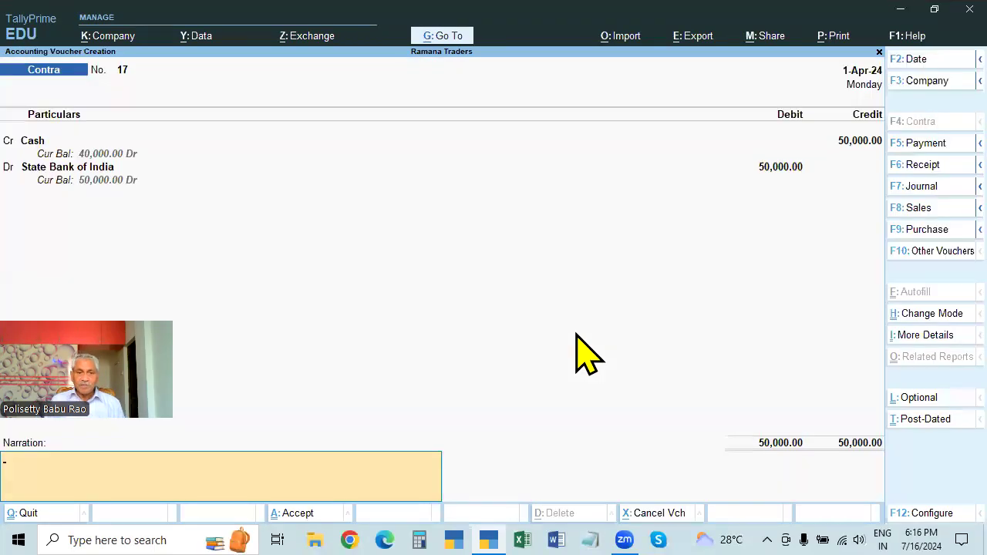
Step: Enter the narration BEING CASH DEPOSITED IN BANK and save the Contra voucher
text(BEING CASH)
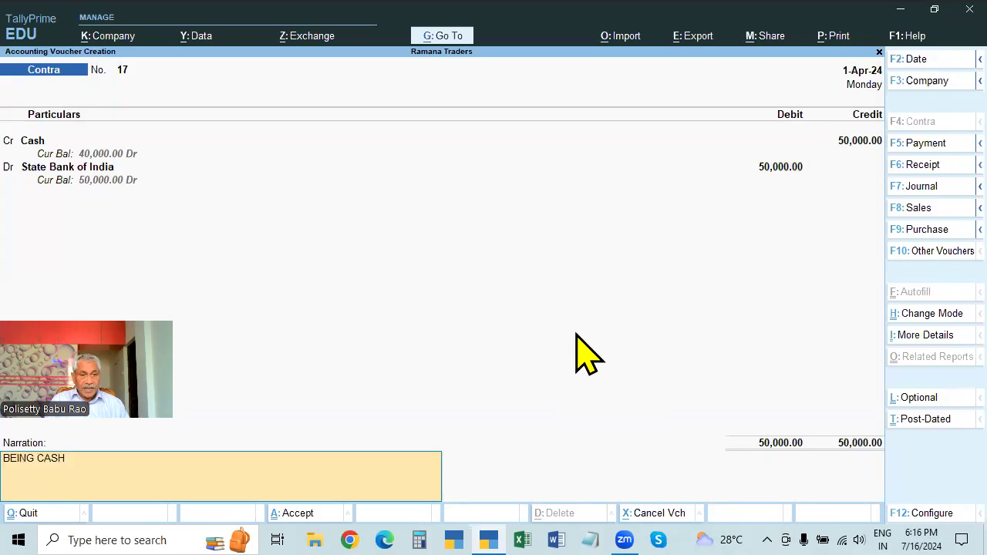
text( DEPOSITED IN ABNK)
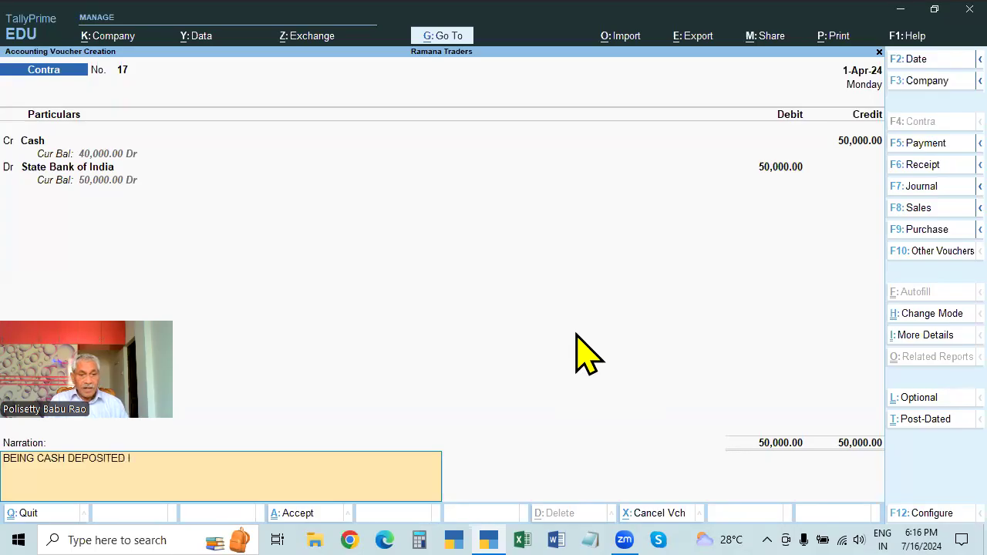
key(BackSpace)
key(BackSpace)
key(BackSpace)
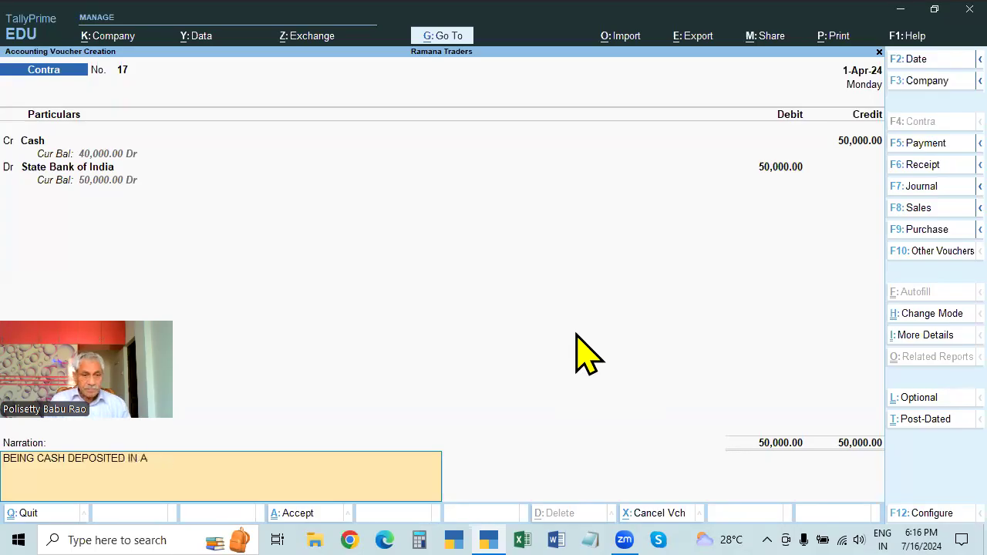
key(BackSpace)
text(BANK)
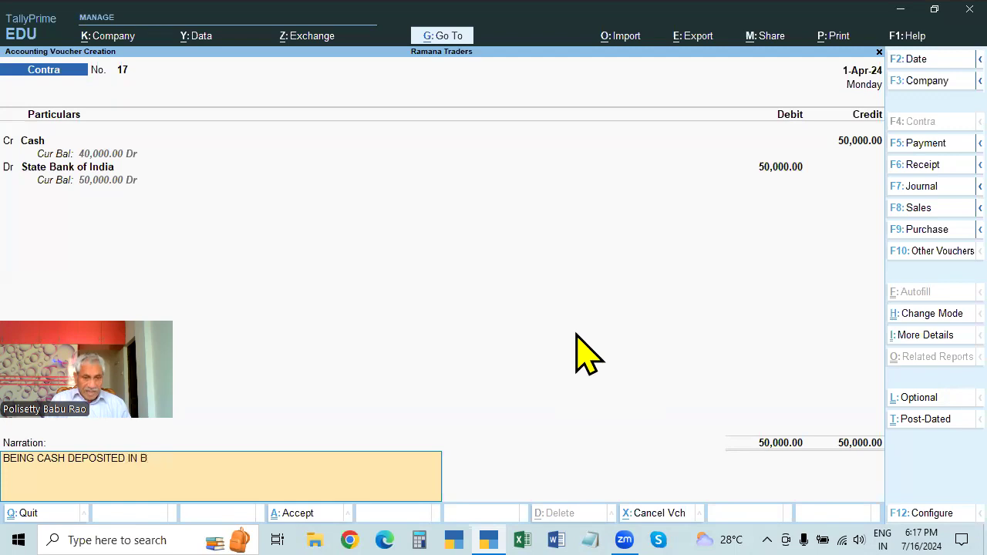
key(Return)
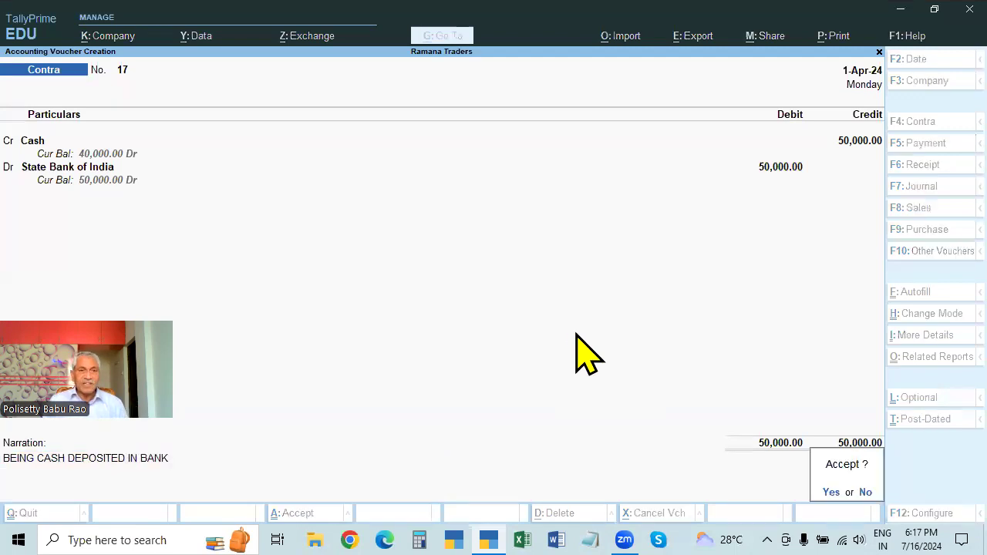
key(Return)
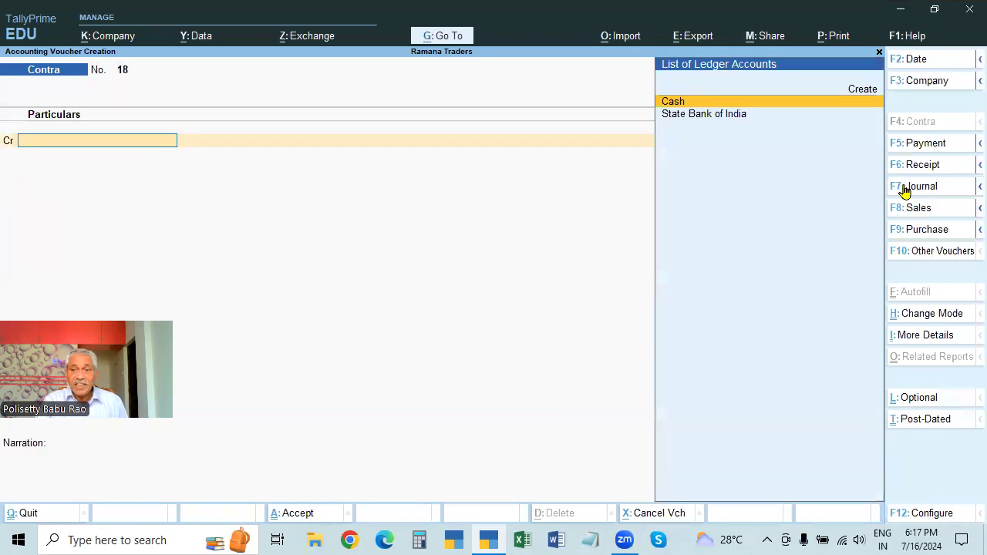
Step: Change the new Contra voucher's mode to Single Entry
click(923, 320)
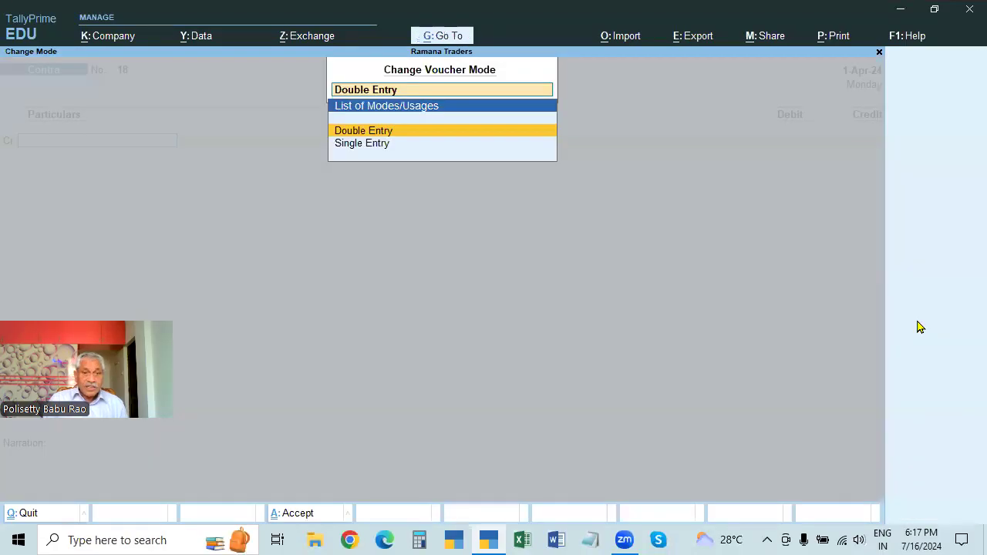
key(Down)
key(Return)
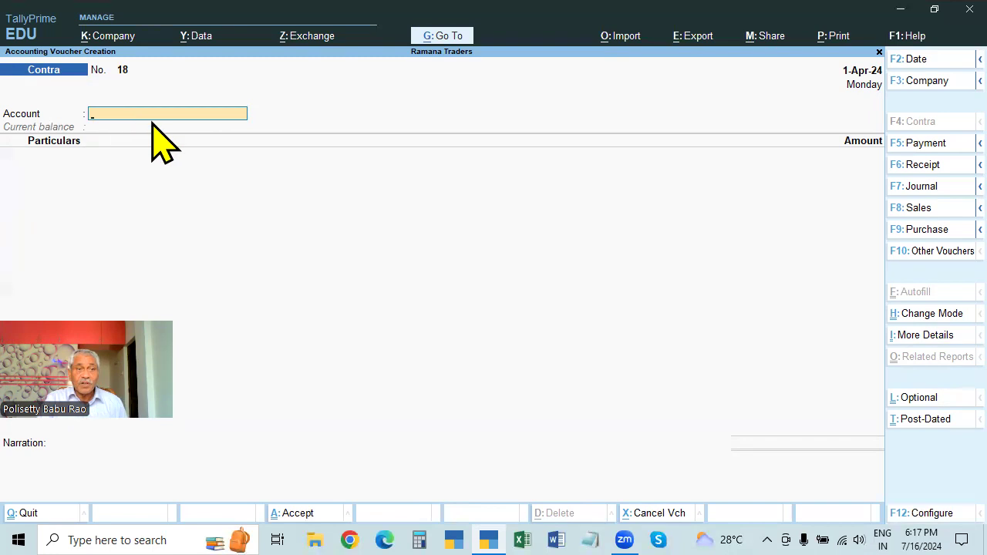
Step: Select State Bank of India as the Contra voucher's account and enter Cash in the particulars with amount 50000
click(133, 116)
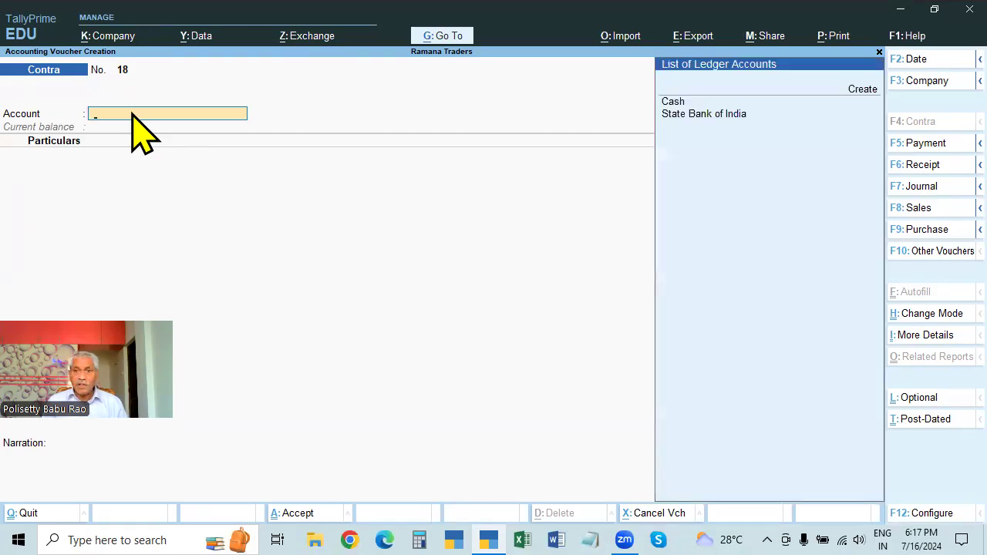
key(Down)
key(Down)
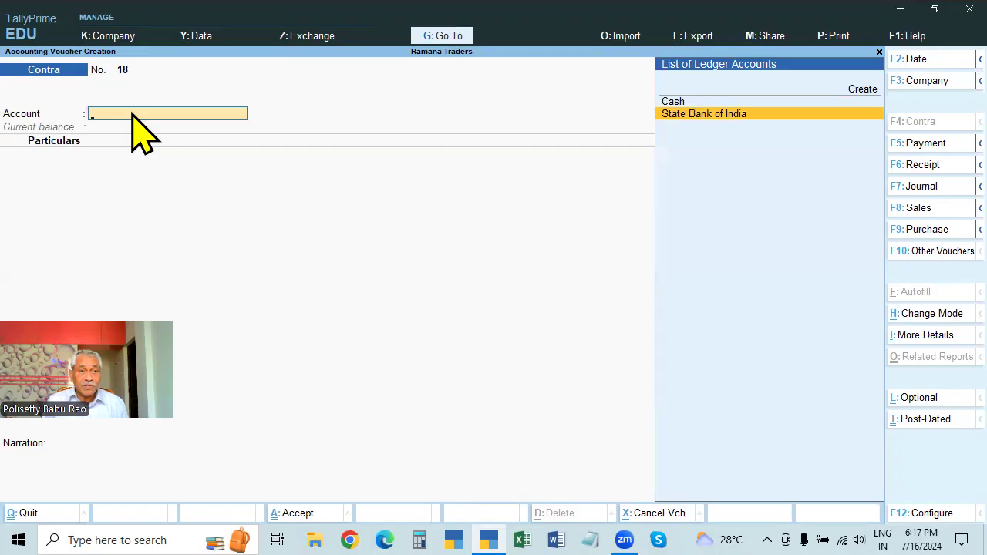
key(Return)
key(Down)
key(Return)
text(50000)
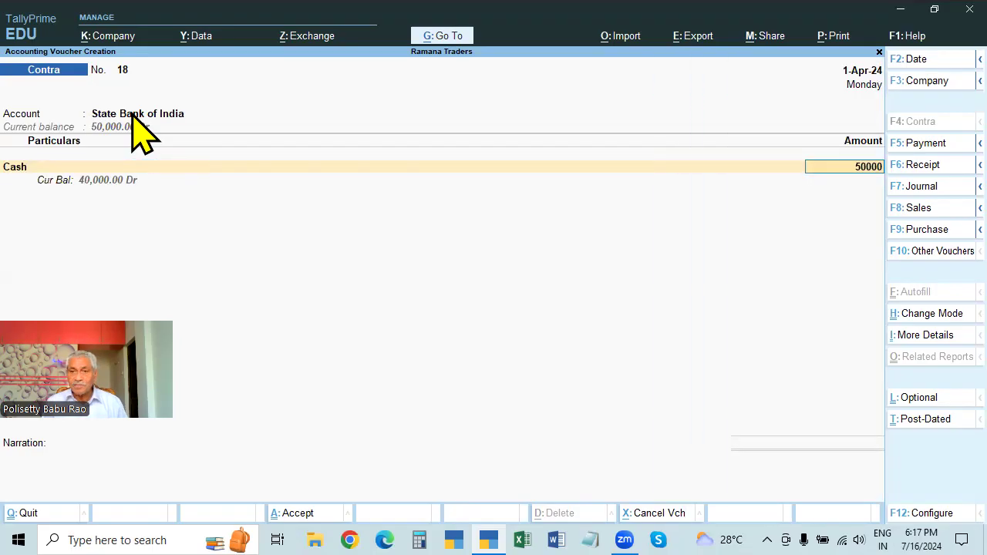
key(Return)
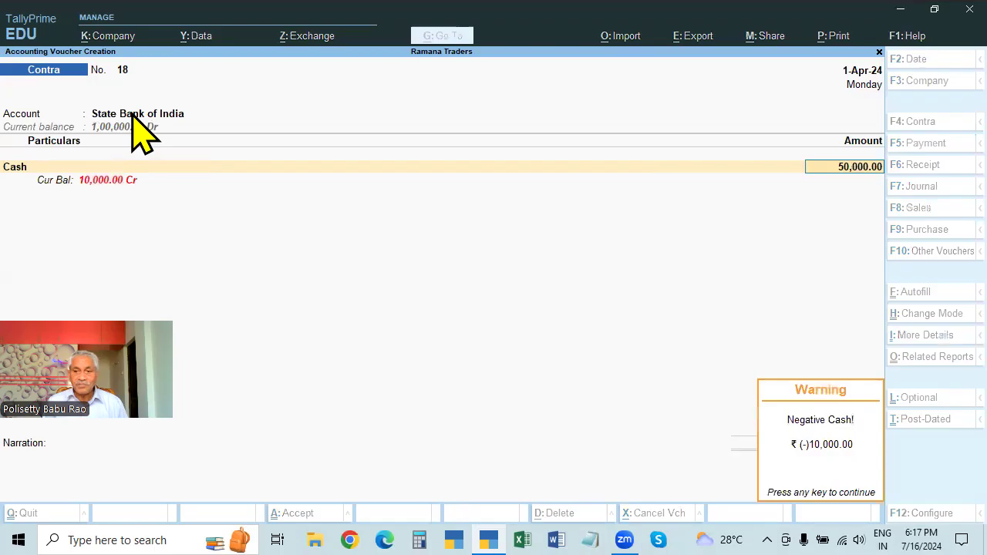
key(Return)
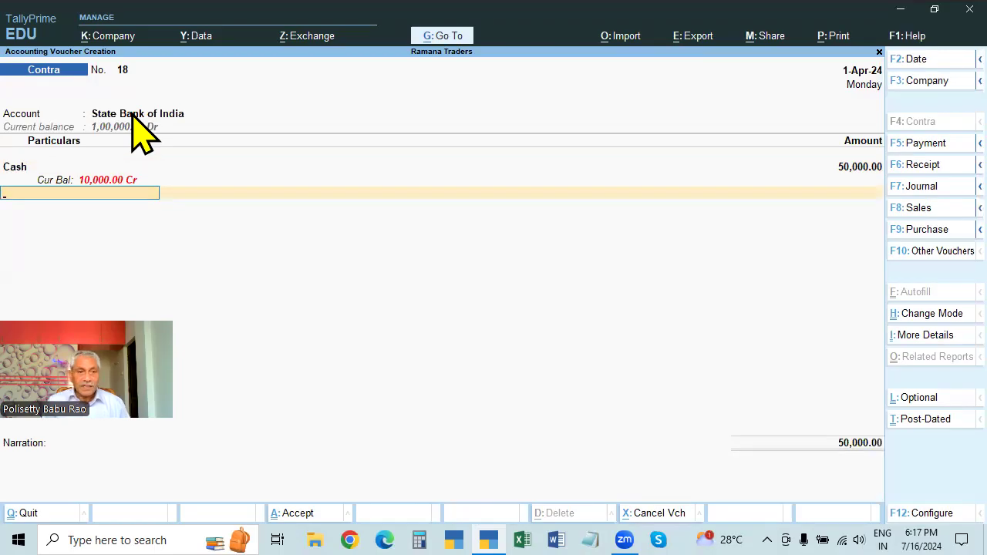
Step: Go back over the account and Cash line, and discard the unsaved single-entry Contra voucher
key(BackSpace)
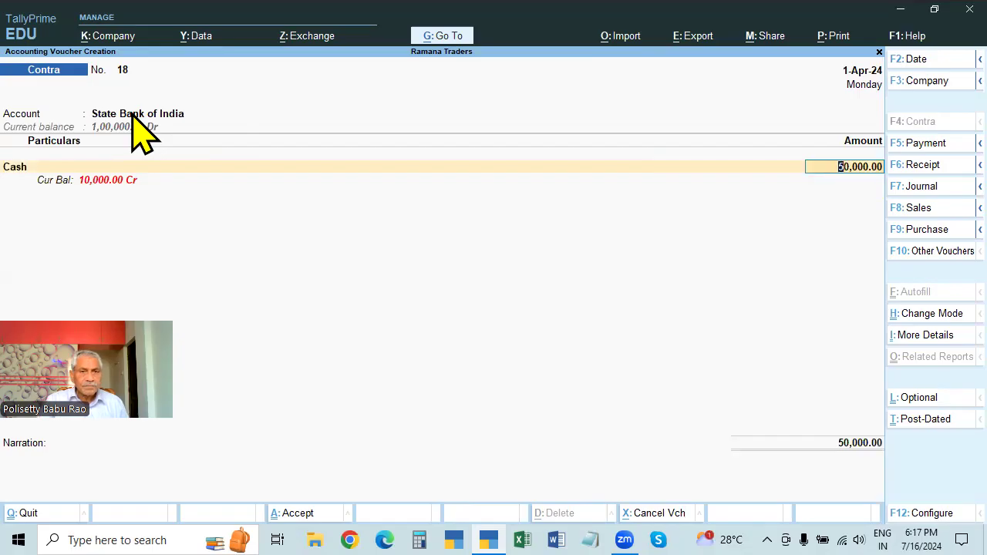
click(133, 114)
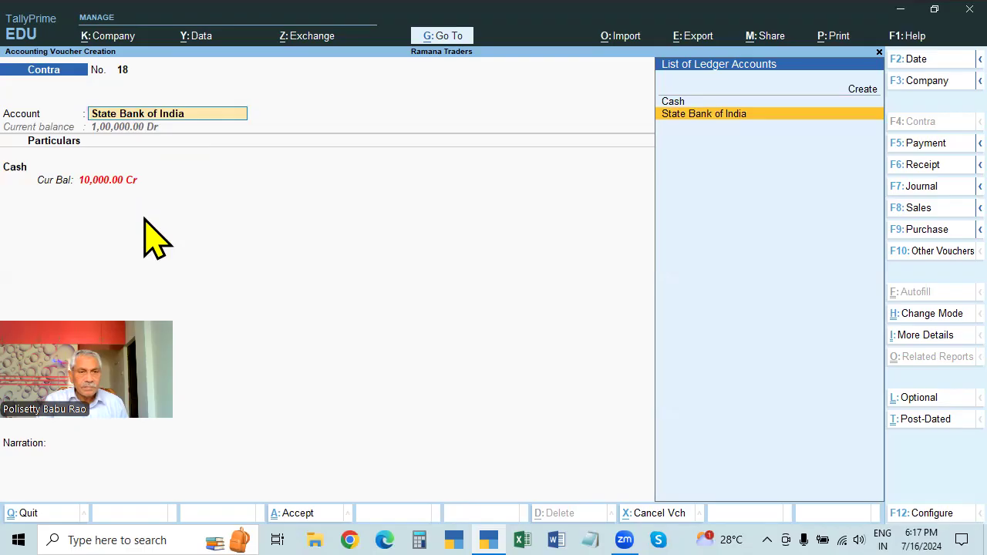
key(Return)
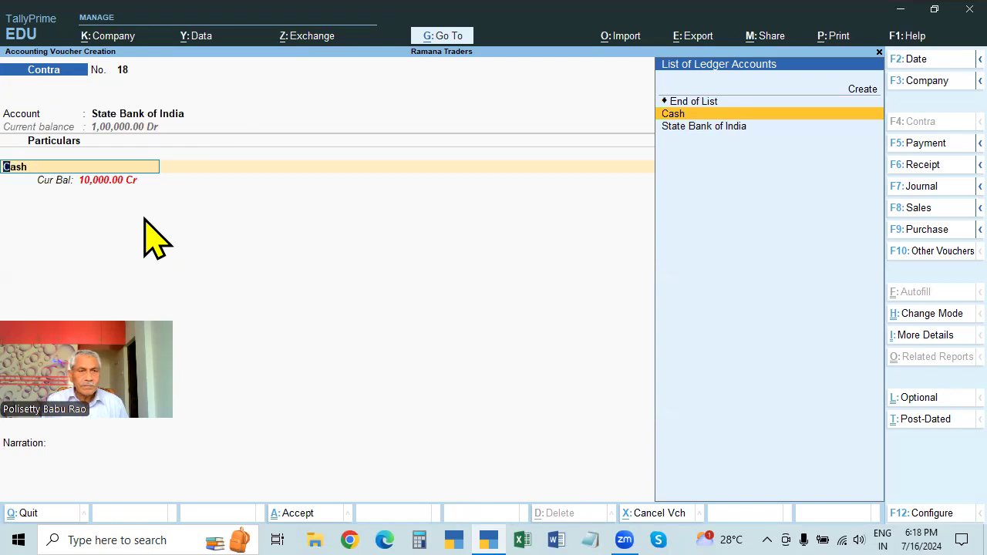
key(Return)
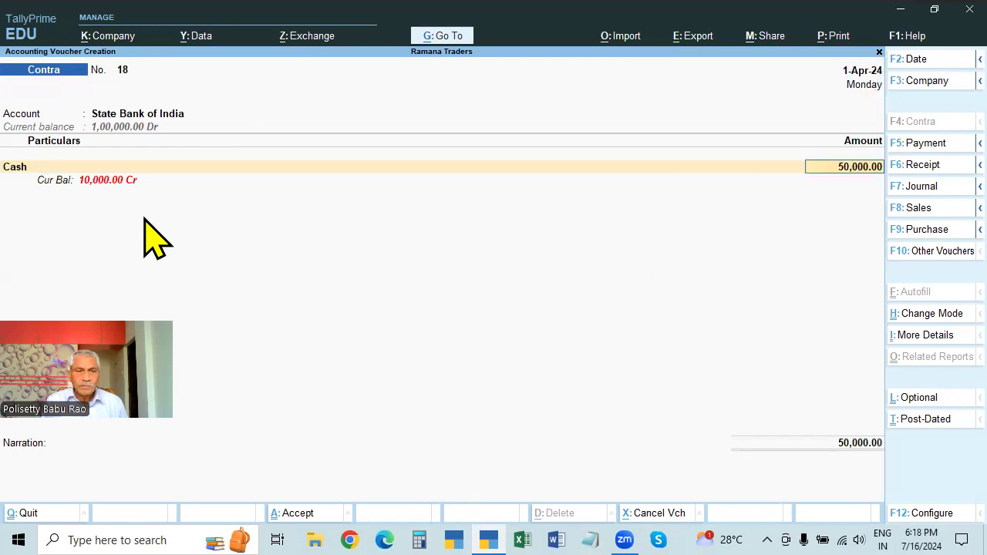
key(BackSpace)
key(Escape)
key(y)
Step: Open the Day Book and bring up the Capital receipt voucher for alteration
key(Down)
key(Return)
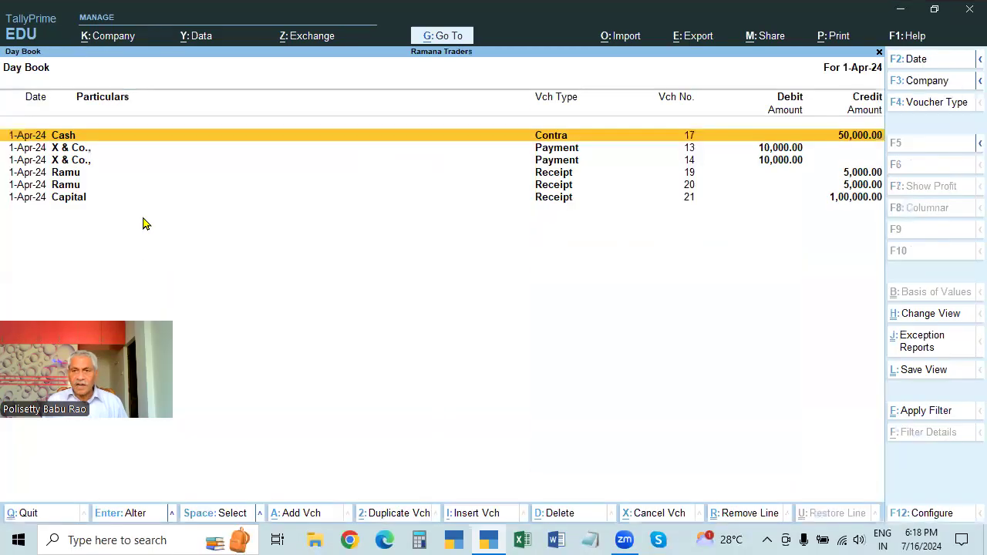
key(Down)
key(Down)
key(Down)
key(Down)
key(Down)
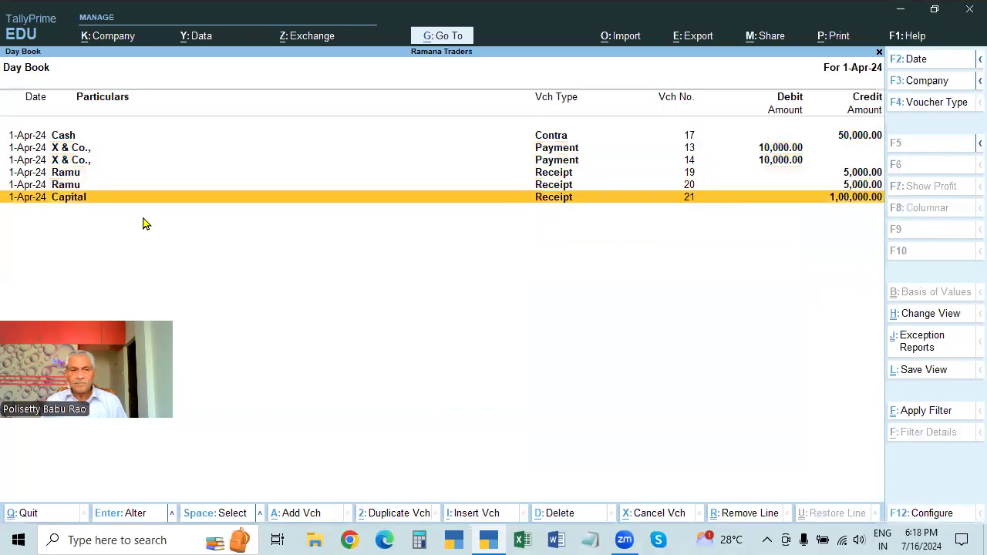
key(Return)
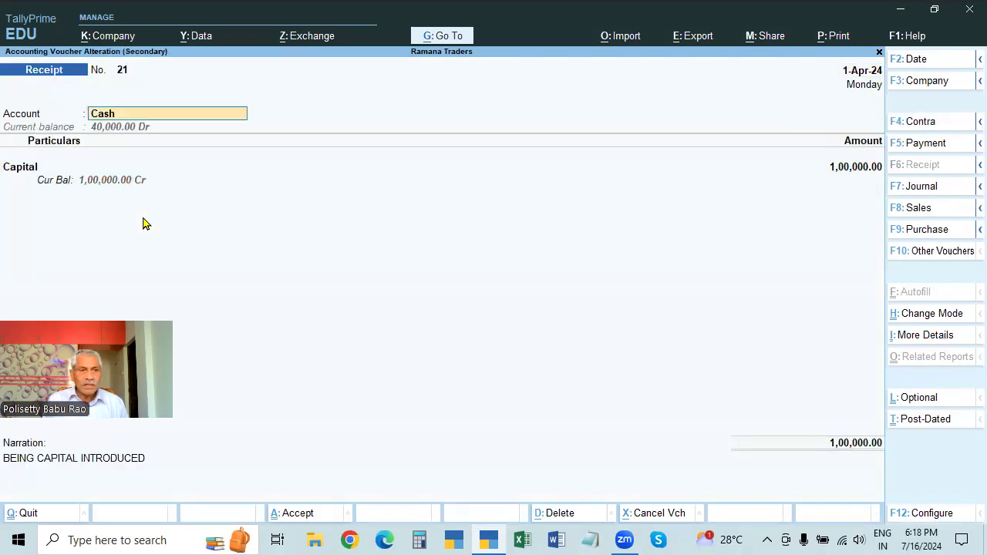
Step: Go through the Capital receipt's account, particulars and narration, and accept it without edits
key(Return)
key(Return)
key(Return)
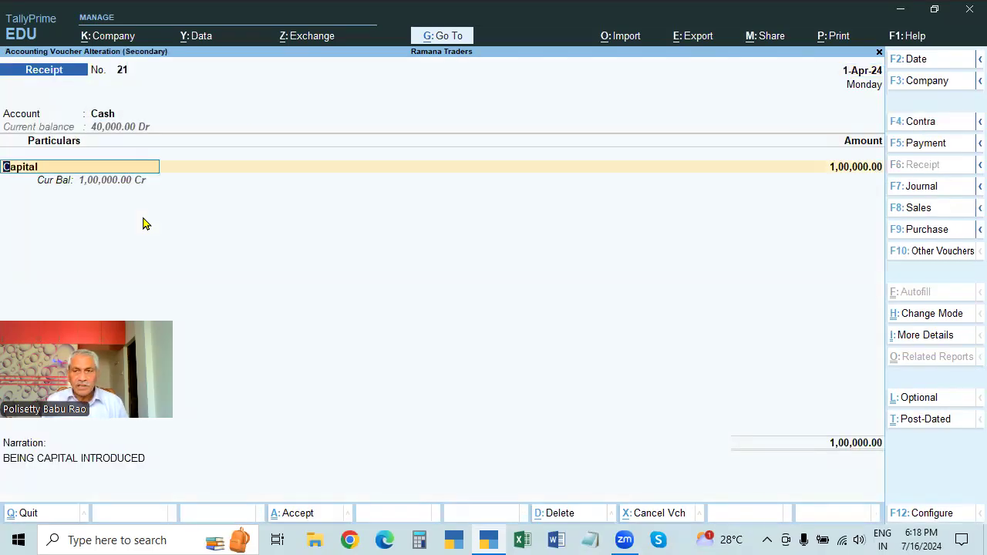
key(Return)
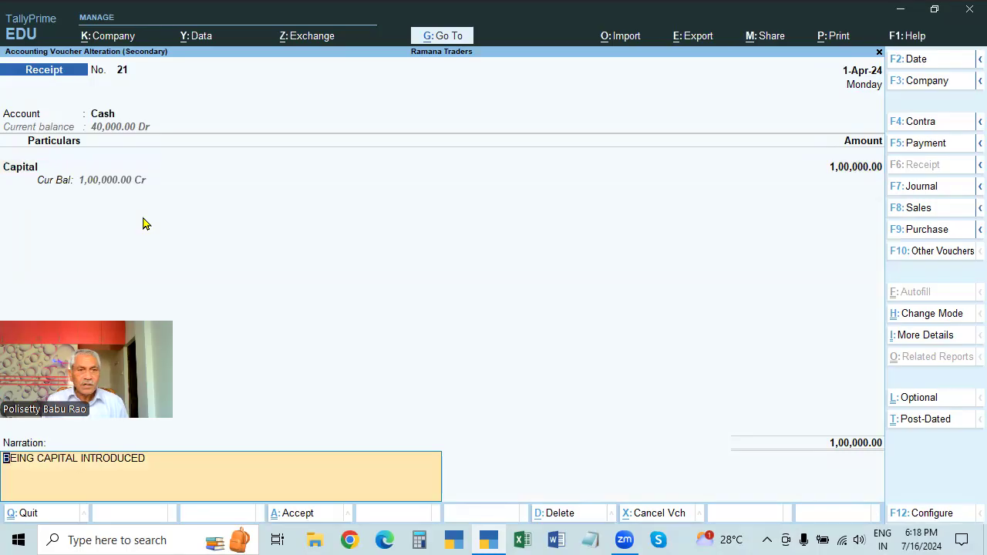
key(Return)
key(Return)
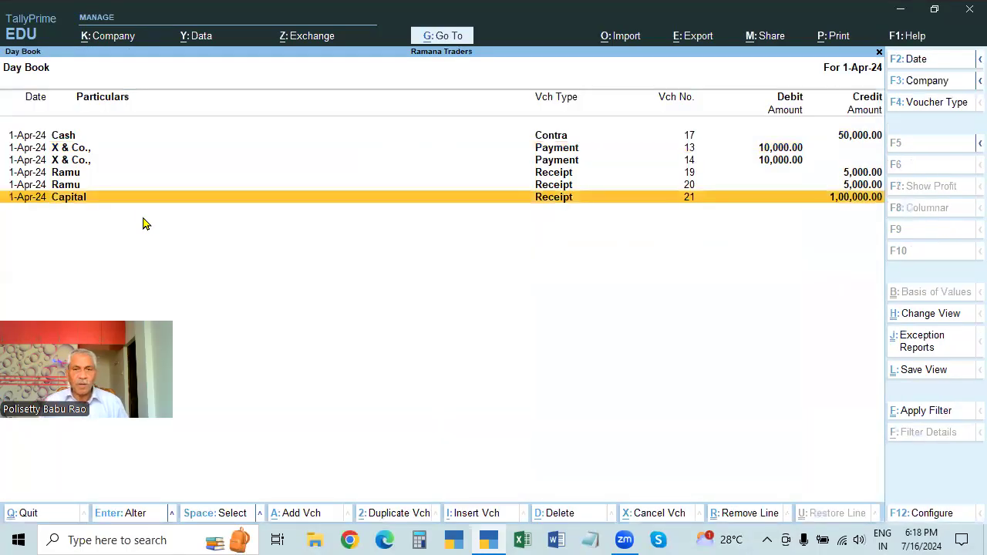
key(Up)
key(Up)
key(Down)
key(Down)
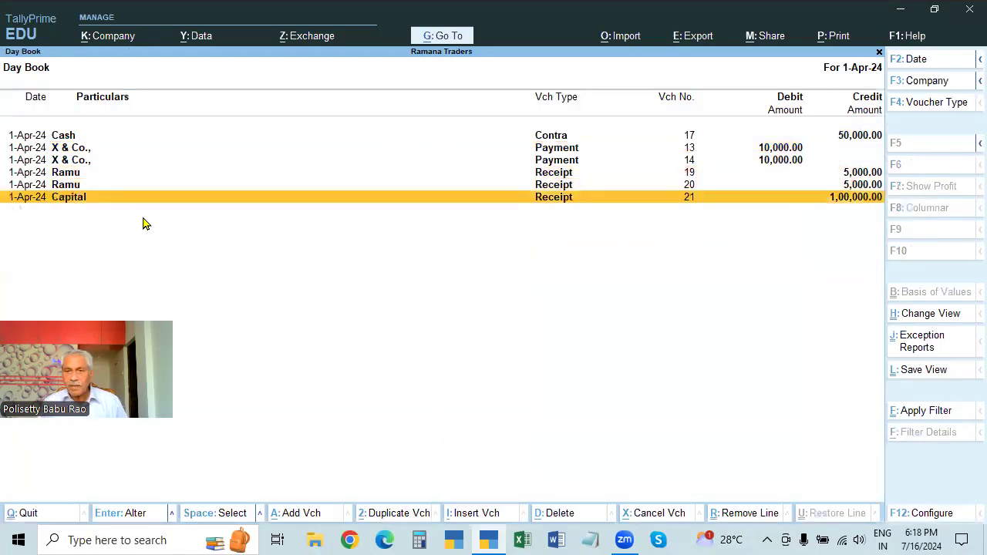
Step: Look through the Contra, Payment and Receipt entries listed in the Day Book for 1-Apr-24
key(Up)
key(Up)
key(Up)
key(Down)
key(Down)
key(Down)
key(Up)
key(Up)
key(Up)
key(Up)
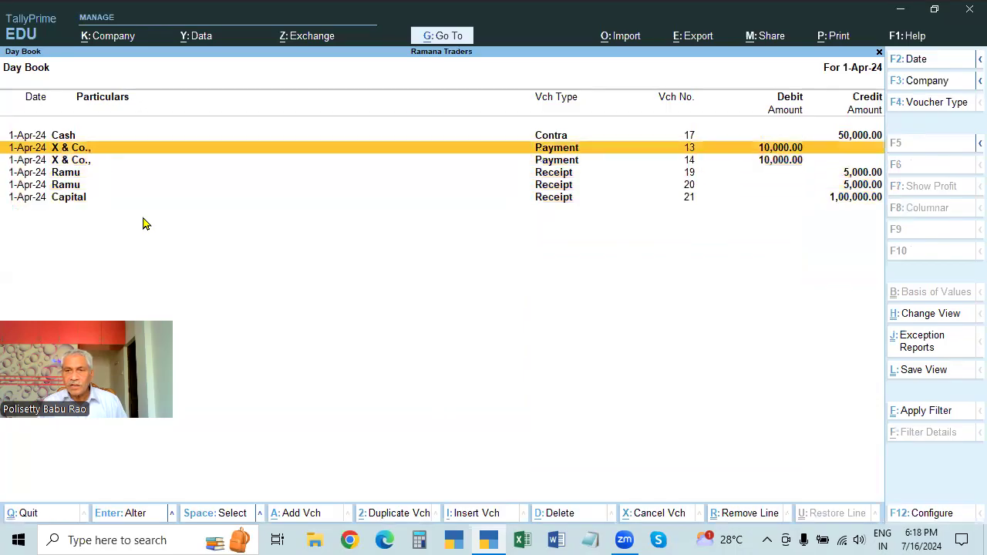
key(Up)
key(Down)
key(Down)
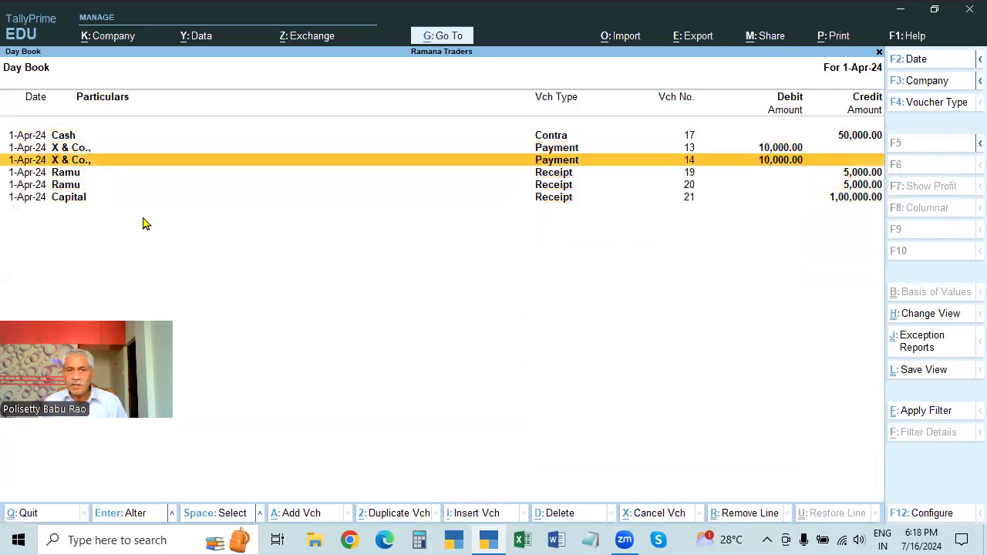
key(Down)
key(Down)
key(Down)
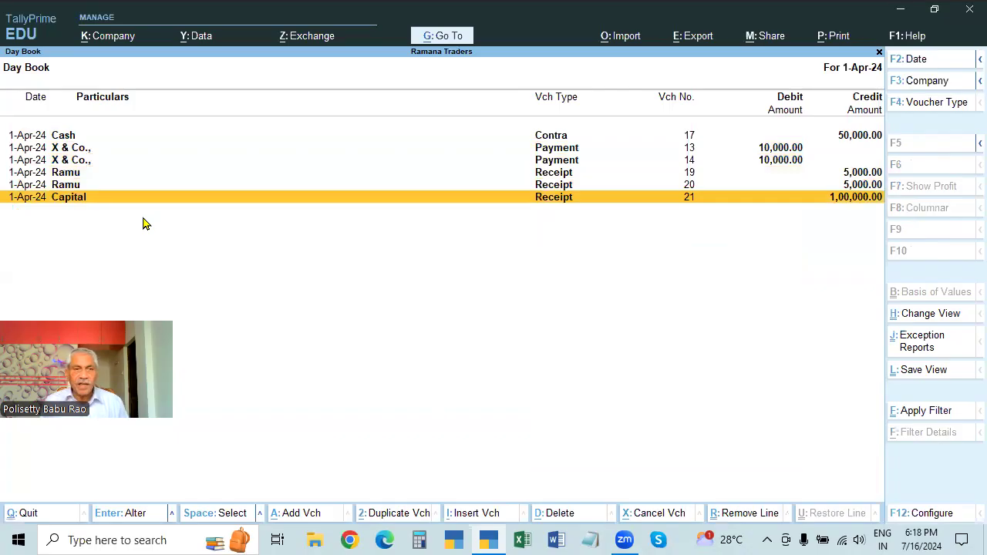
Step: Open the Capital receipt voucher, go over its date, account and amount, and quit without saving
key(Return)
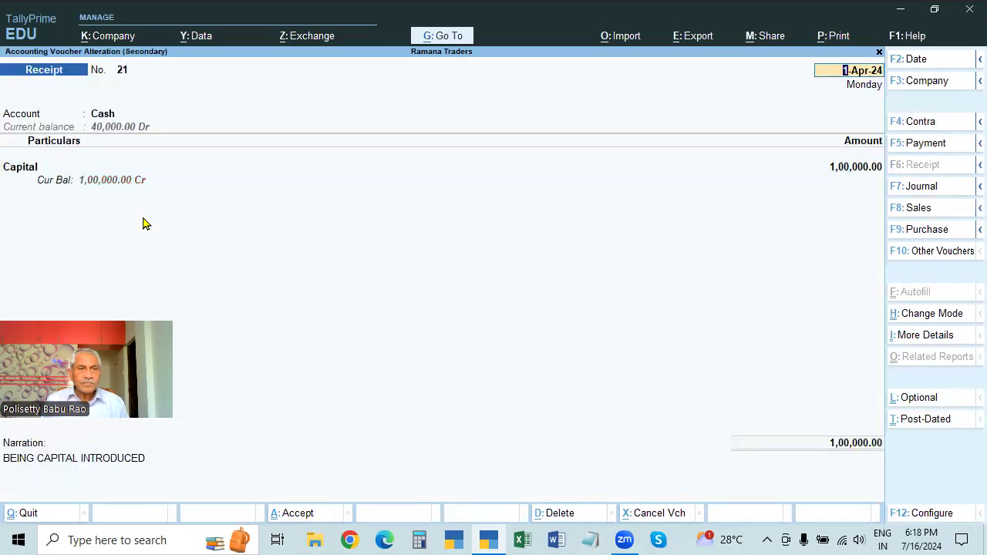
key(Return)
key(Return)
key(Return)
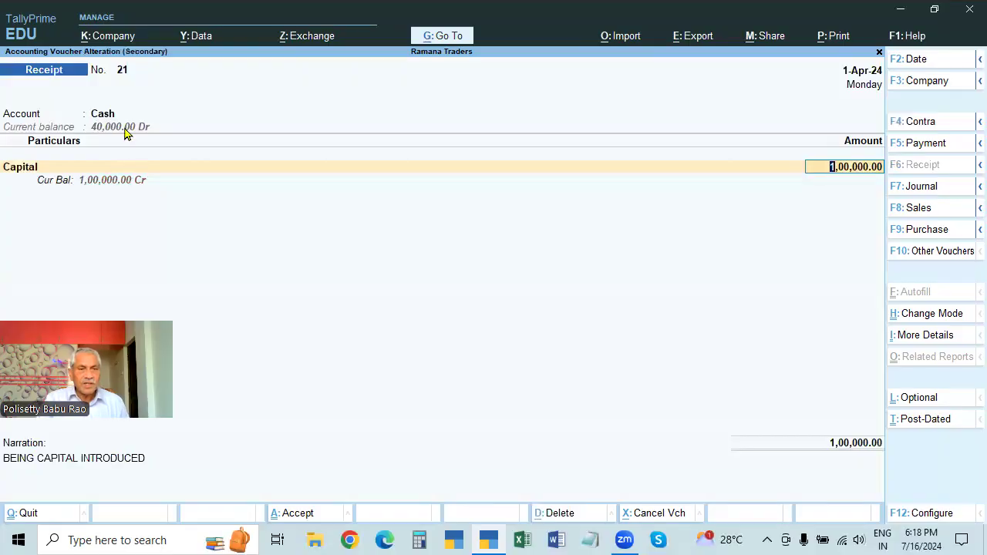
key(Escape)
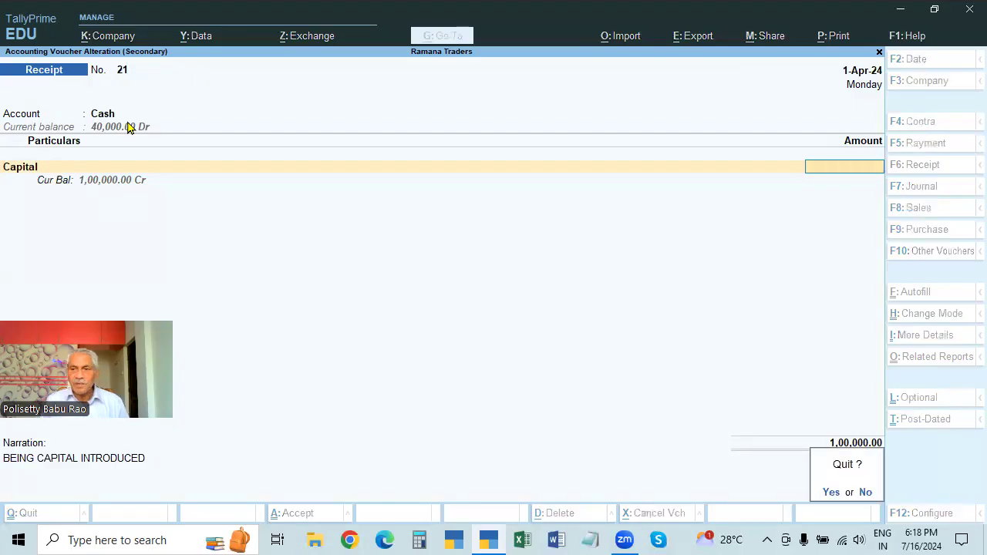
key(y)
Step: Go over the Day Book entries from the Cash Contra voucher down to the Capital receipt
key(Up)
key(Up)
key(Up)
key(Up)
key(Up)
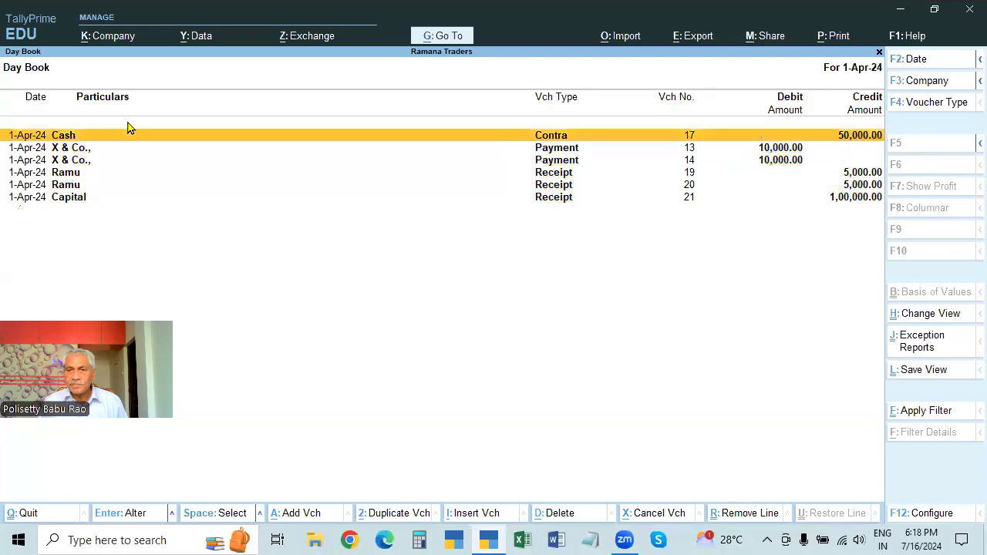
key(Down)
key(Down)
key(Down)
key(Down)
key(Up)
key(Up)
key(Up)
key(Up)
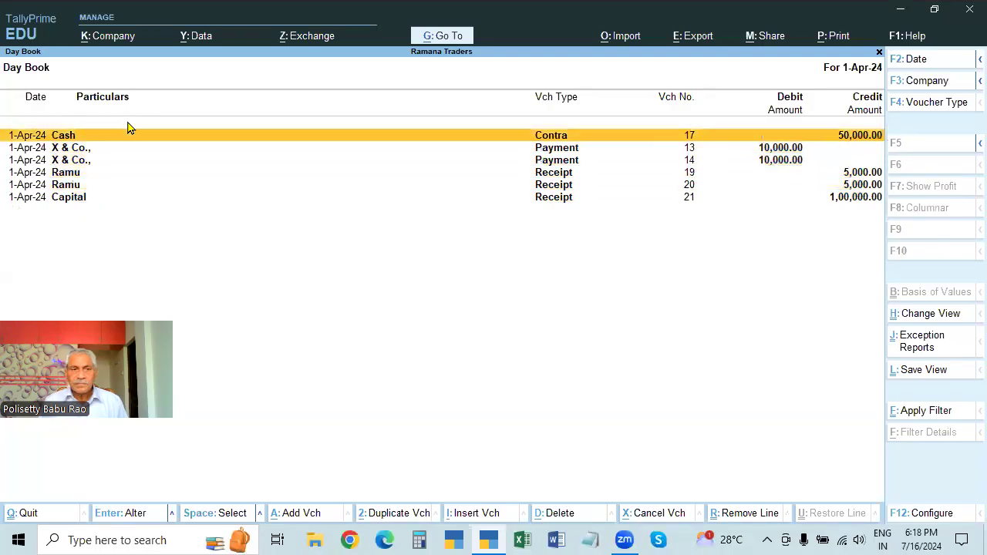
key(Down)
key(Down)
key(Down)
key(Down)
key(Down)
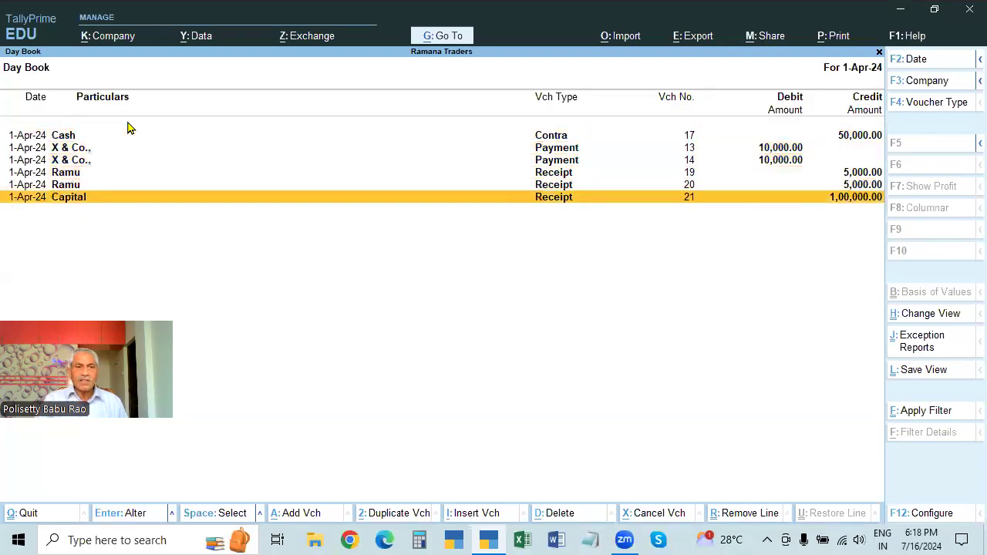
Step: Reopen the Capital receipt, check its amount and narration, and accept the voucher without edits
click(838, 197)
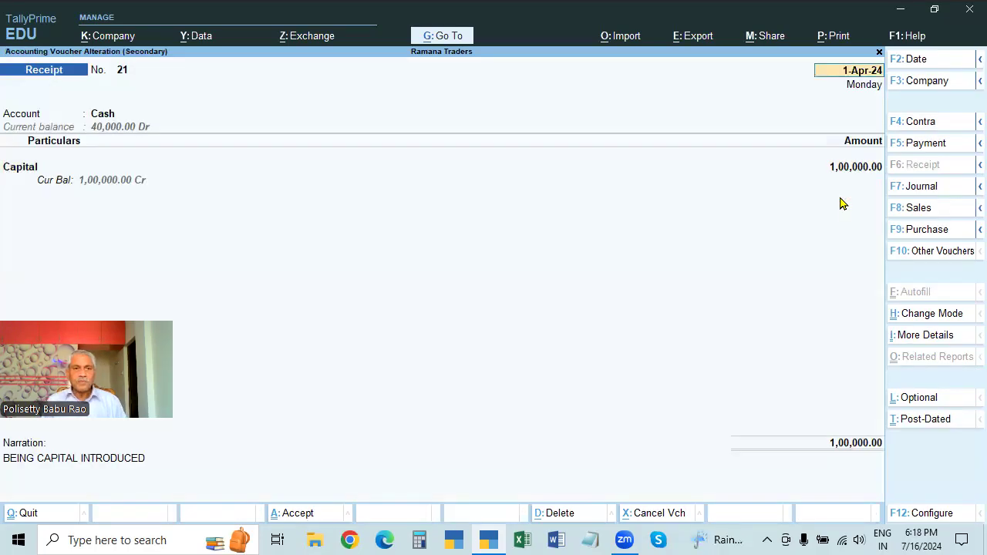
click(862, 167)
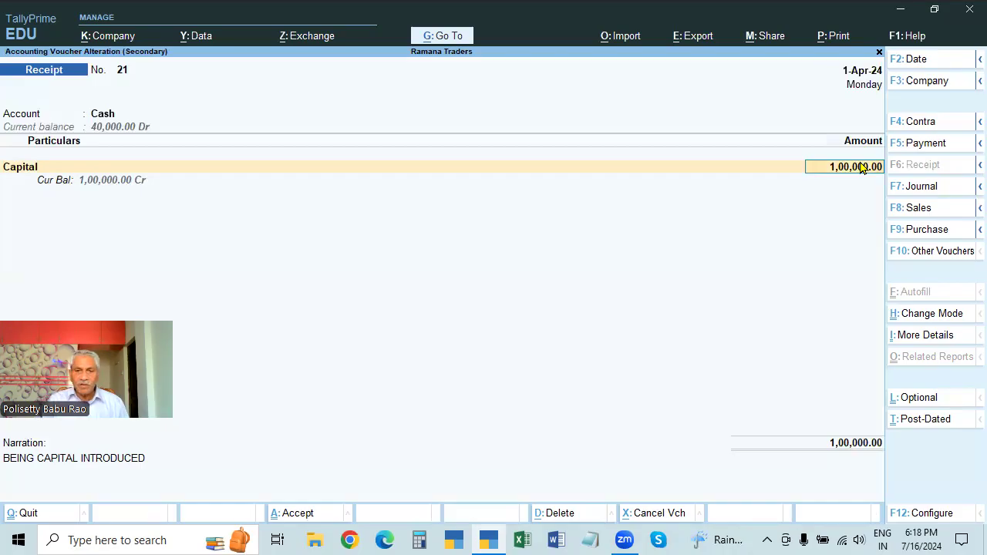
key(Return)
key(Return)
key(Return)
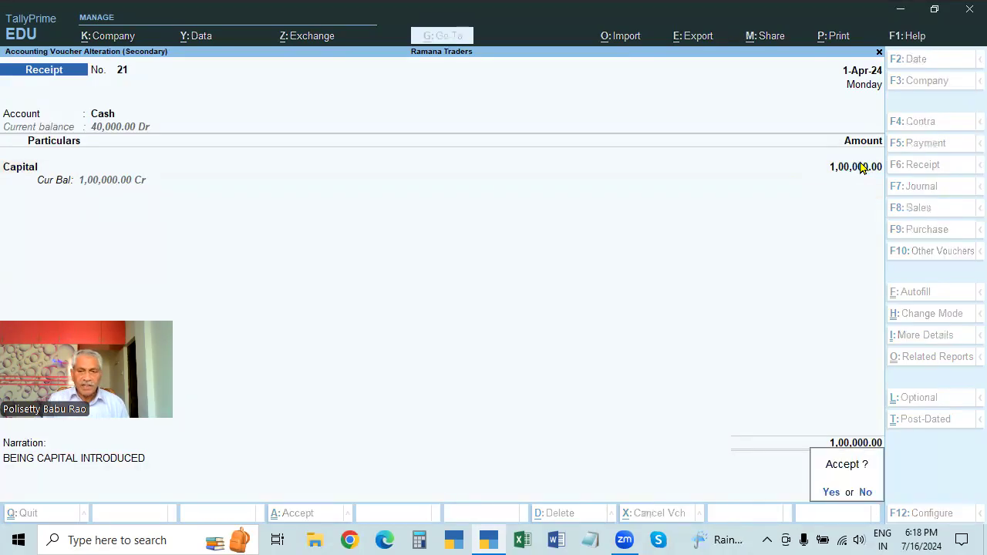
key(Return)
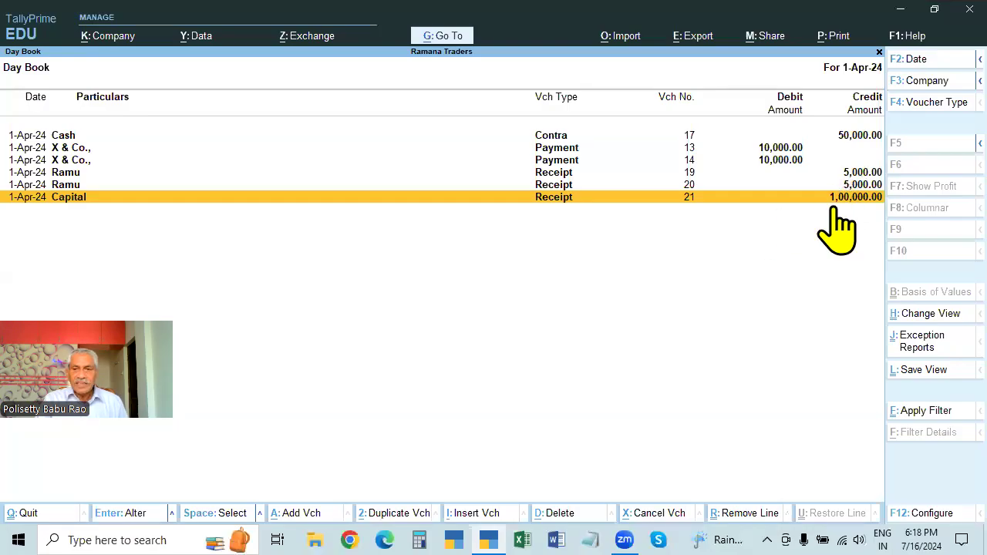
Step: Leave and reopen the Day Book, then view the Capital receipt again and close it
key(Escape)
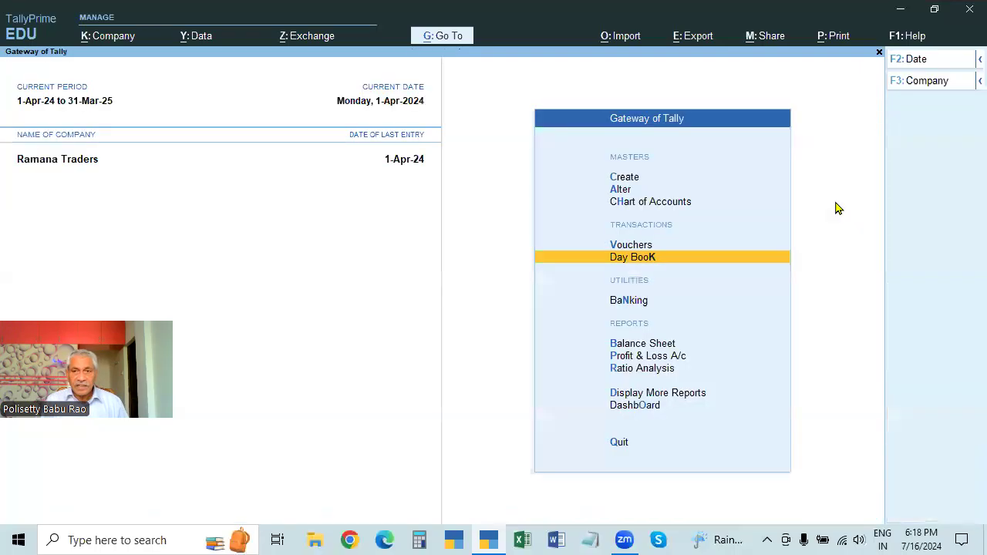
key(Return)
key(Down)
key(Down)
key(Down)
key(Down)
key(Down)
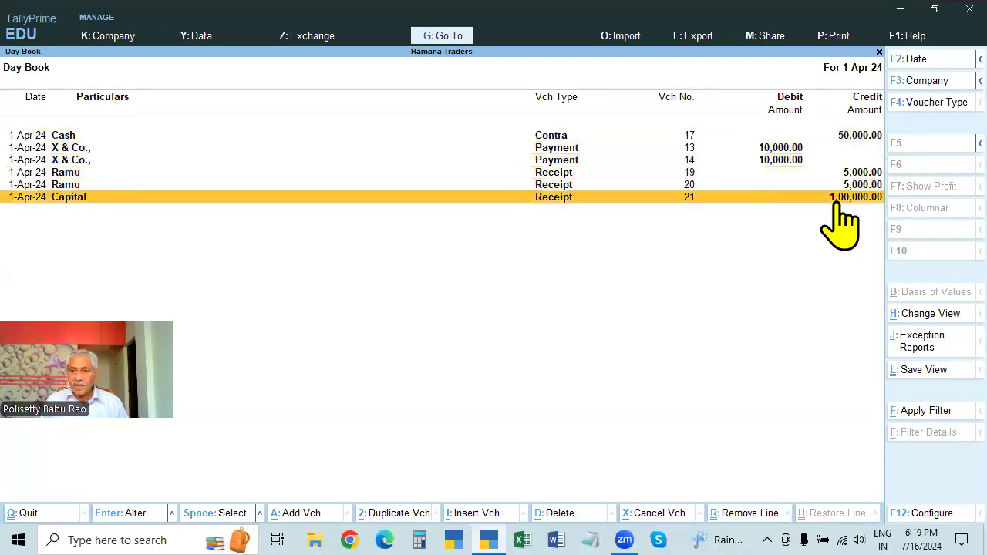
key(Return)
key(space)
key(Escape)
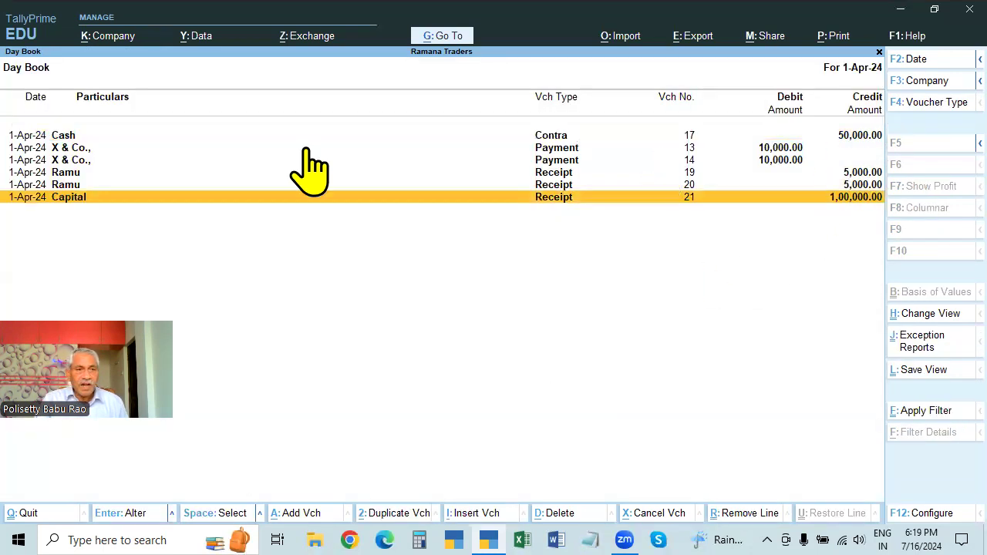
Step: Open Contra voucher creation from the Gateway, review the previously saved Contra voucher and accept it without edits
key(Escape)
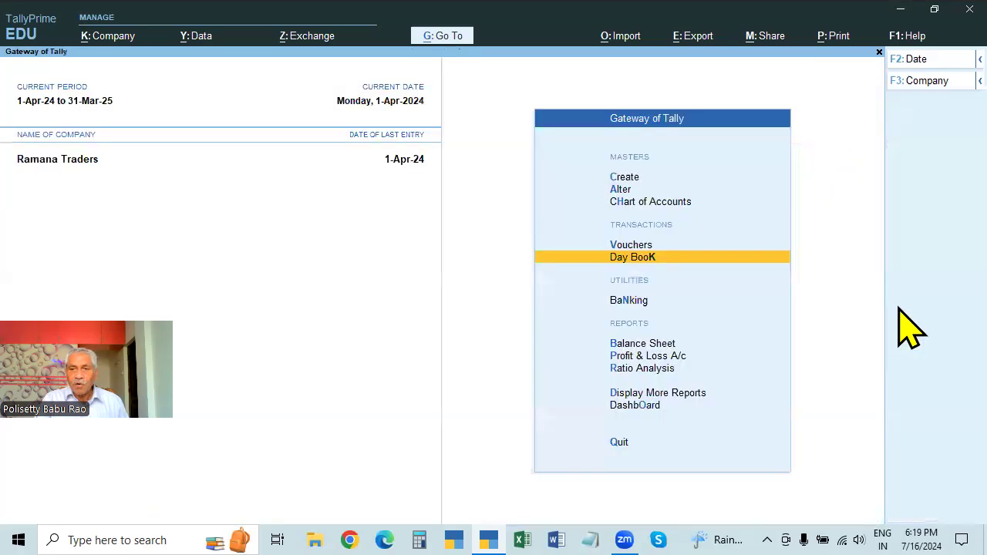
key(Escape)
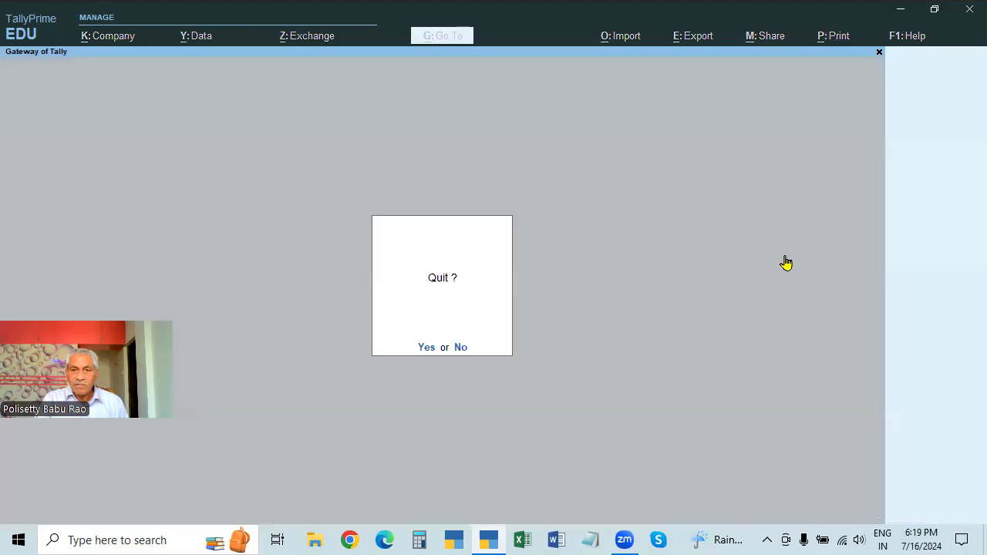
key(Escape)
click(635, 245)
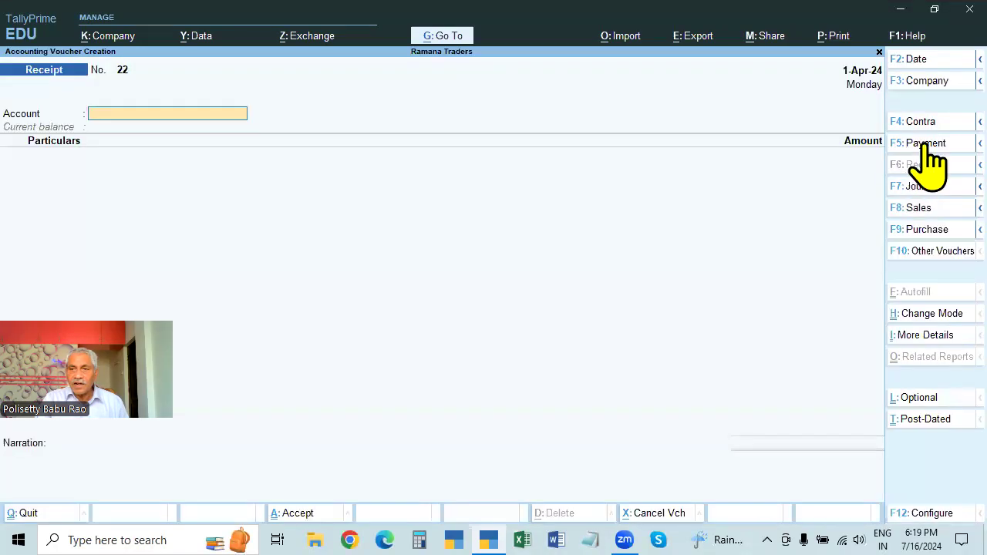
click(923, 127)
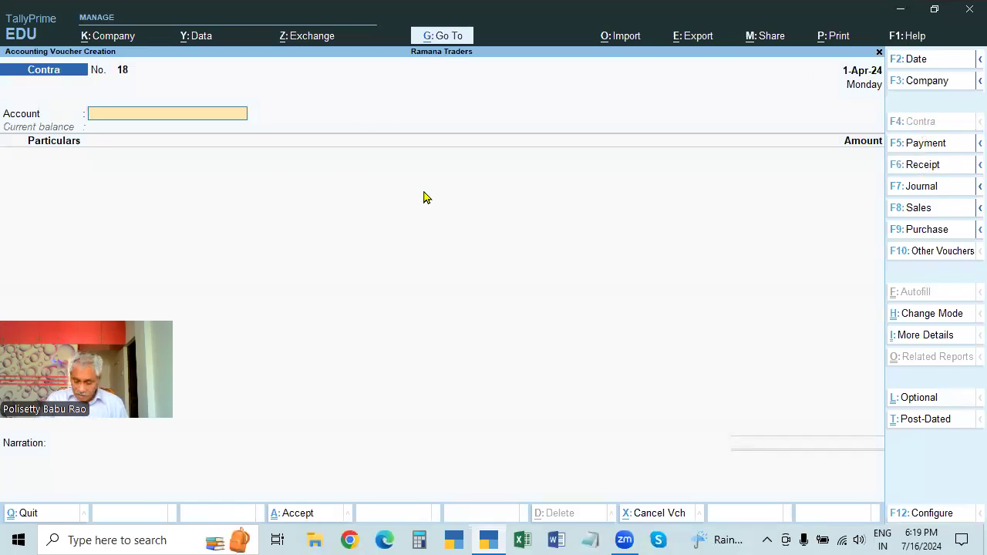
key(Page_Up)
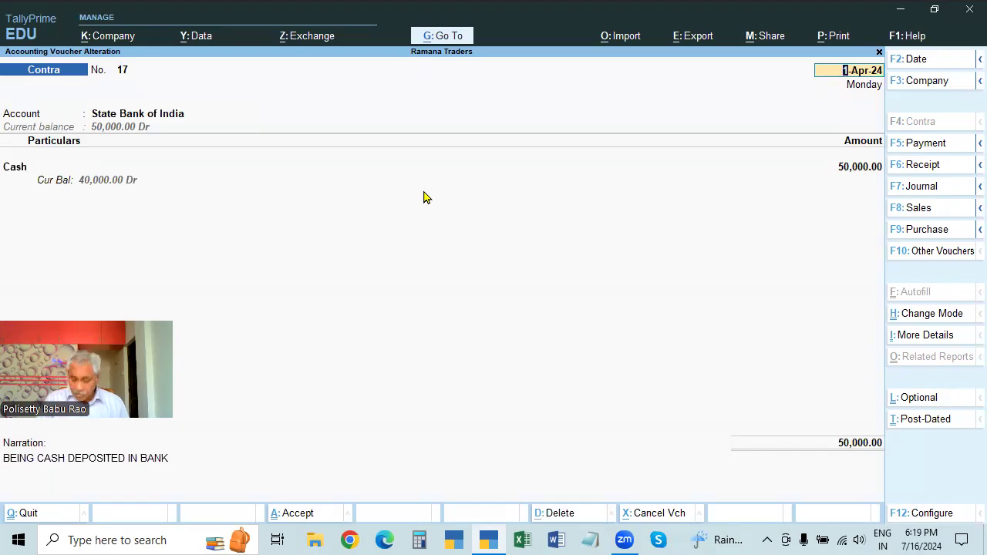
key(ctrl+a)
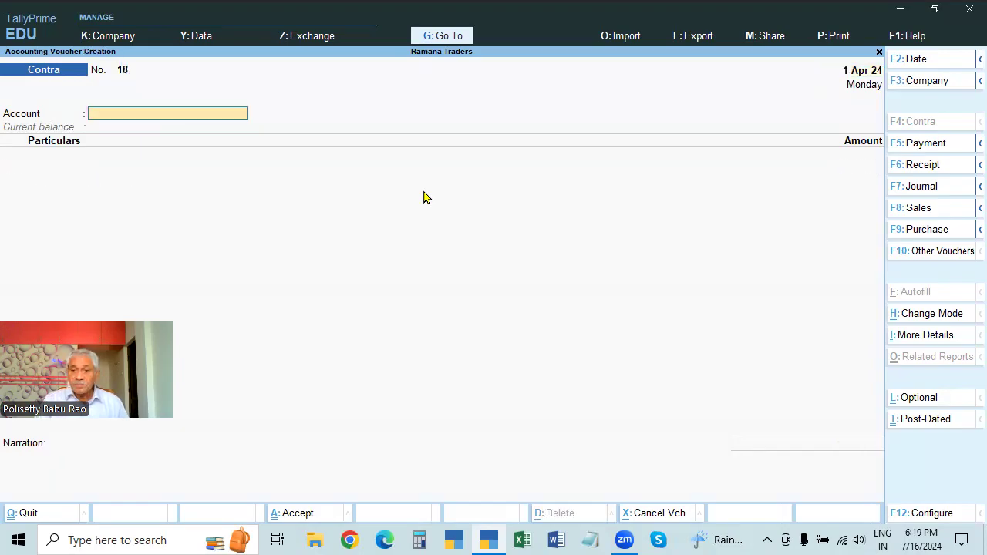
Step: Change the Contra voucher mode to Double Entry and leave voucher creation
click(926, 314)
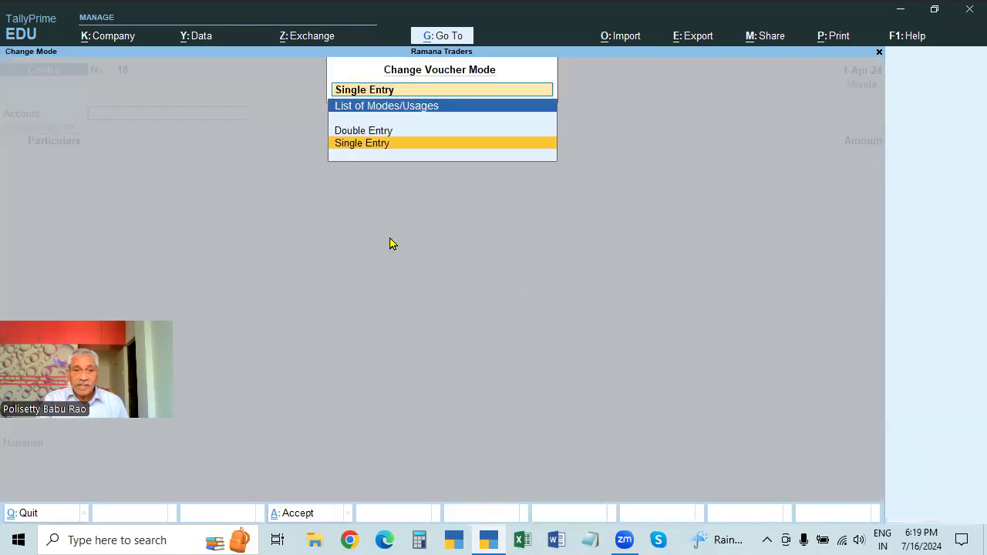
click(371, 130)
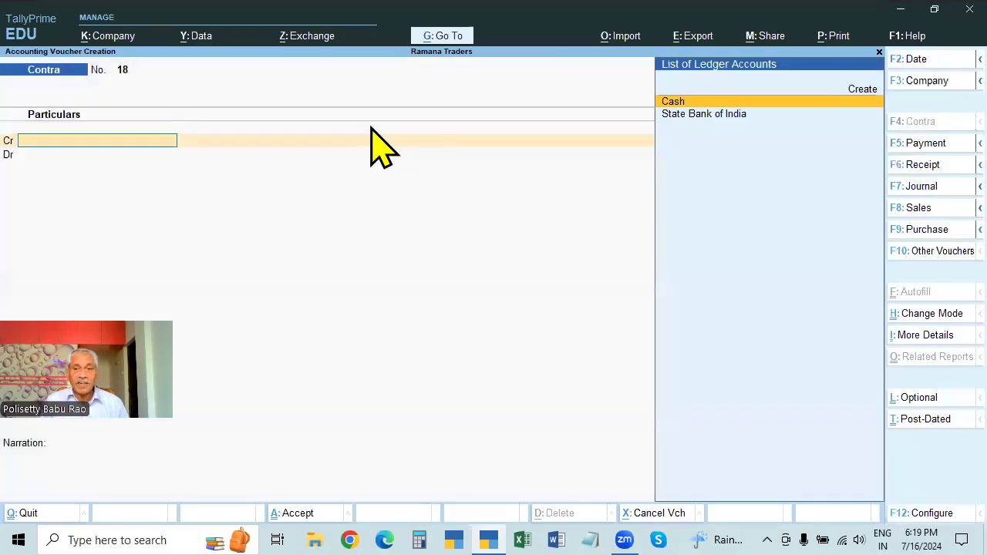
key(Escape)
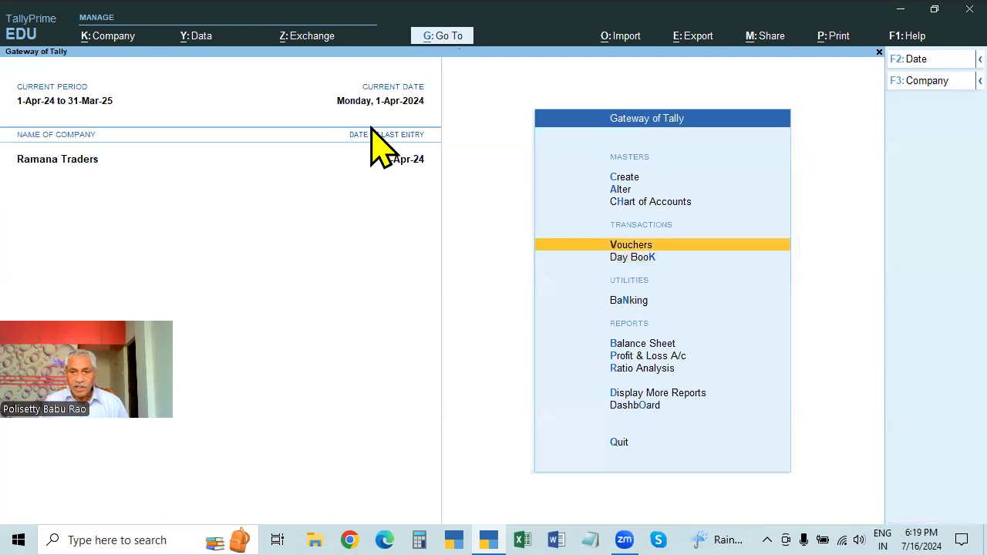
Step: Open the Day Book, view the Cash Contra voucher in double entry form and close it
key(Down)
key(Return)
key(Down)
key(Down)
key(Down)
key(Up)
key(Up)
key(Up)
key(Return)
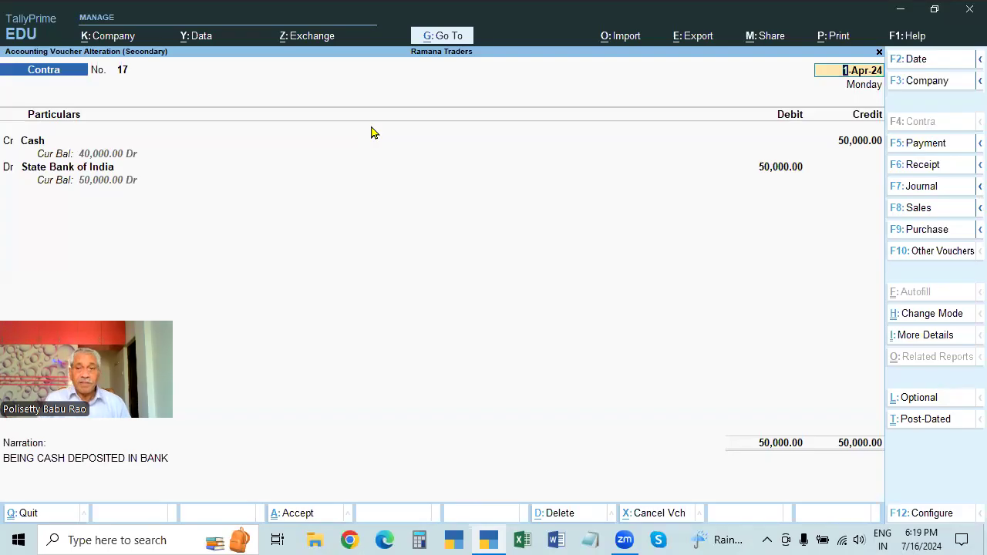
key(Escape)
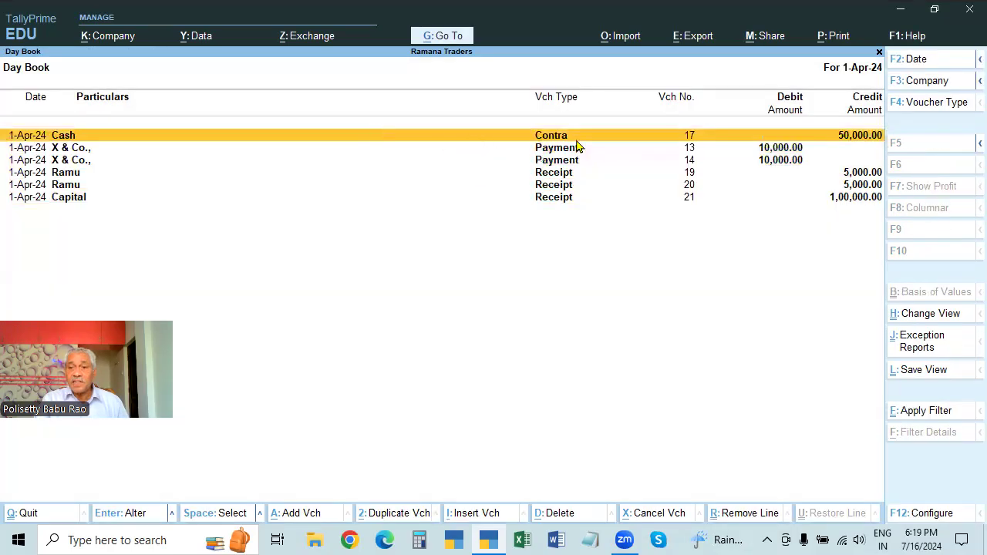
Step: Return to a new Contra voucher and change its mode to Single Entry
key(Escape)
click(641, 244)
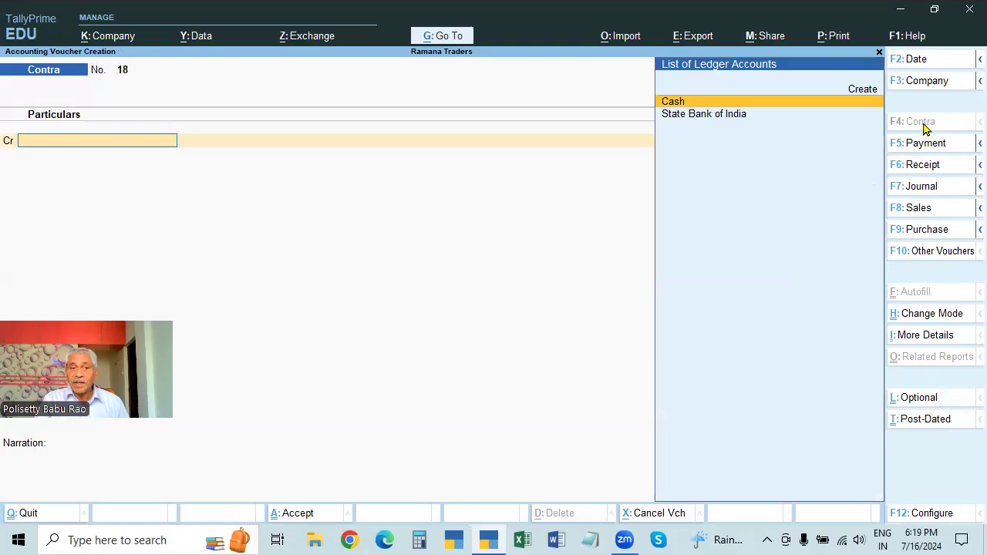
key(ctrl+h)
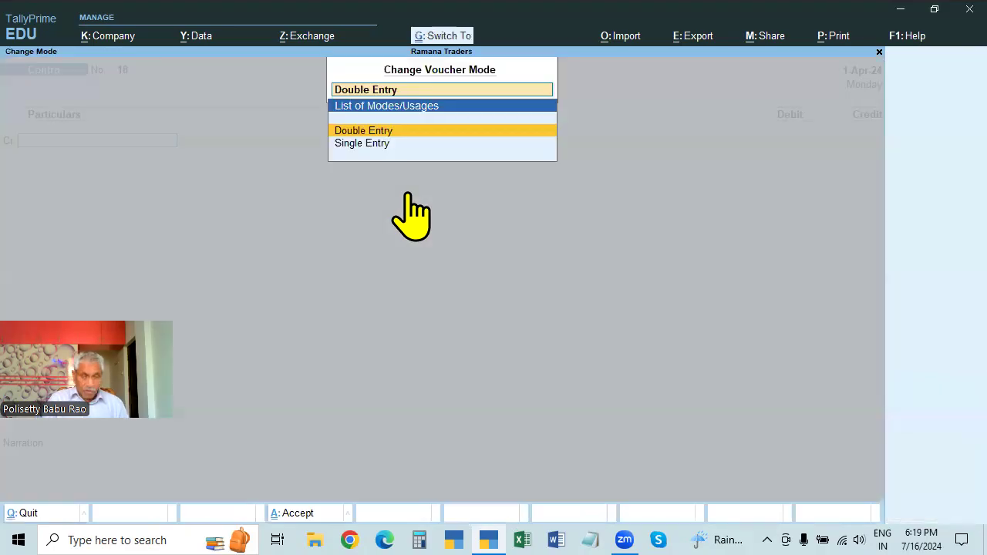
key(Down)
key(Return)
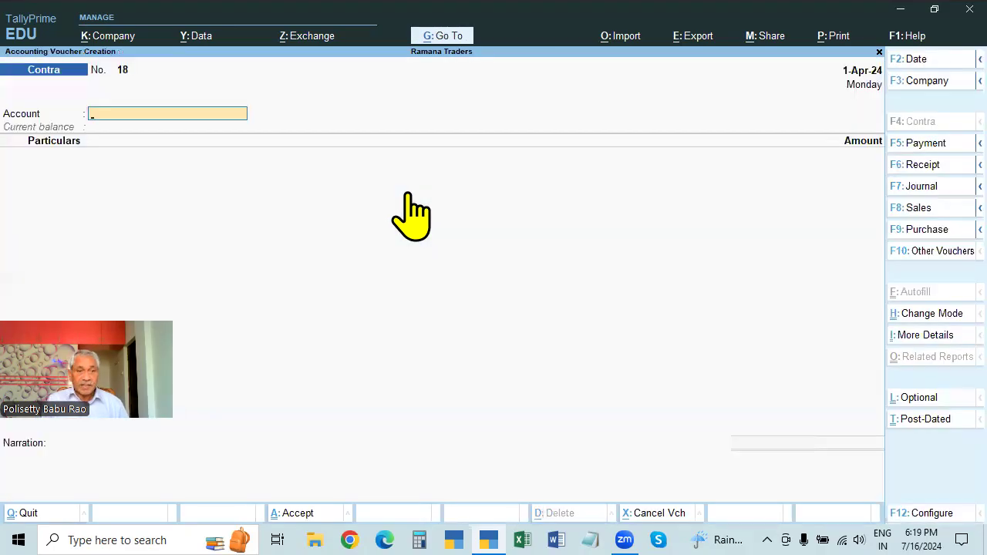
Step: Set the Contra voucher's account to State Bank of India and add a Cash line with amount 50000
text(STA)
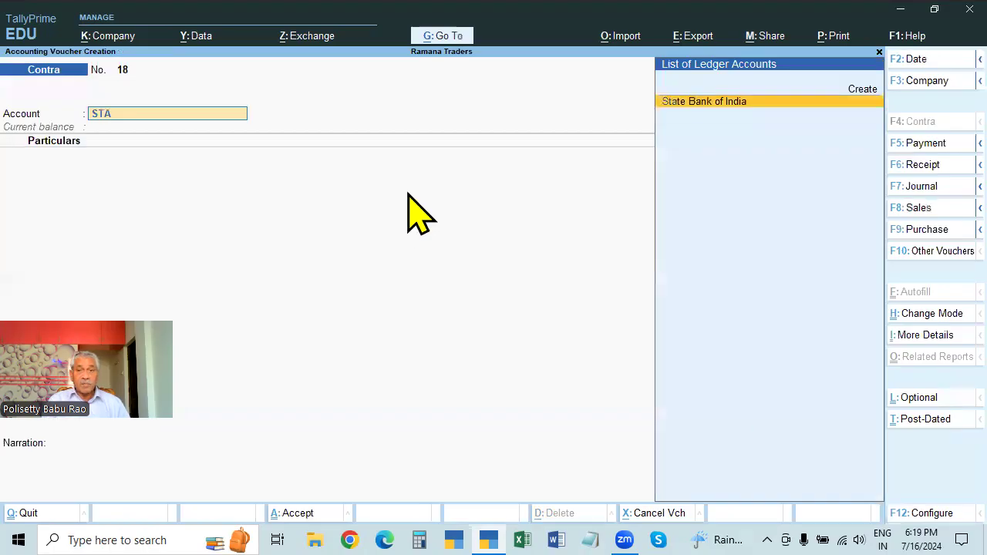
key(Return)
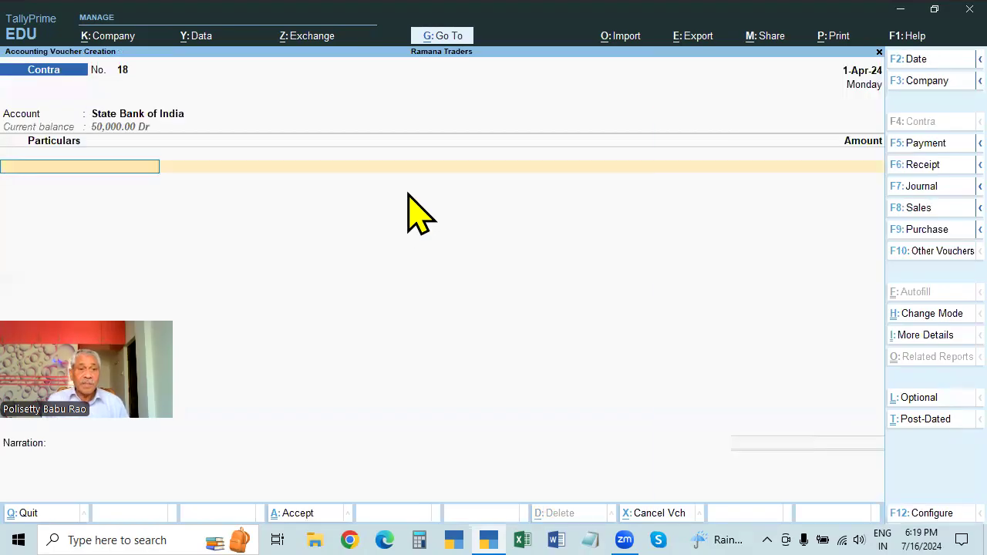
text(CASH)
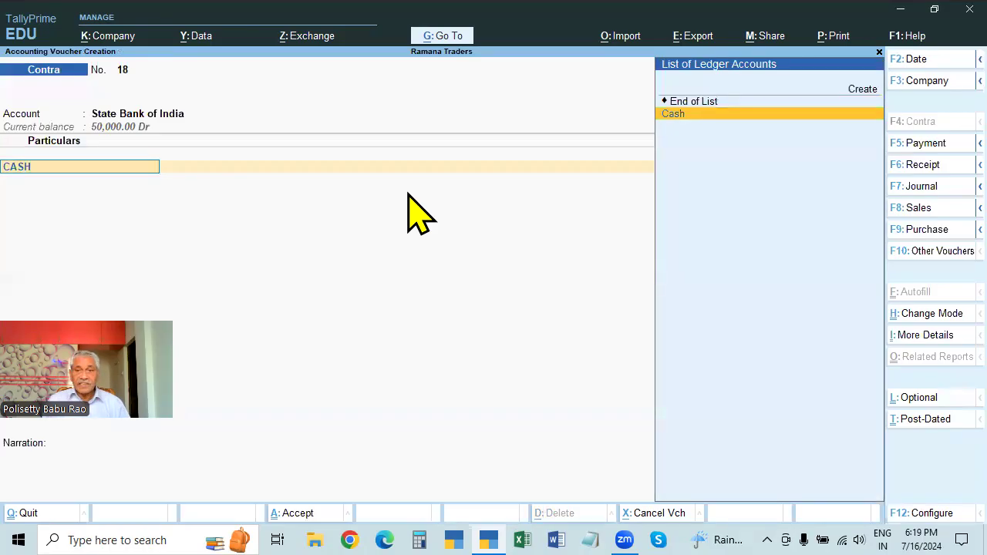
key(Return)
text(50000)
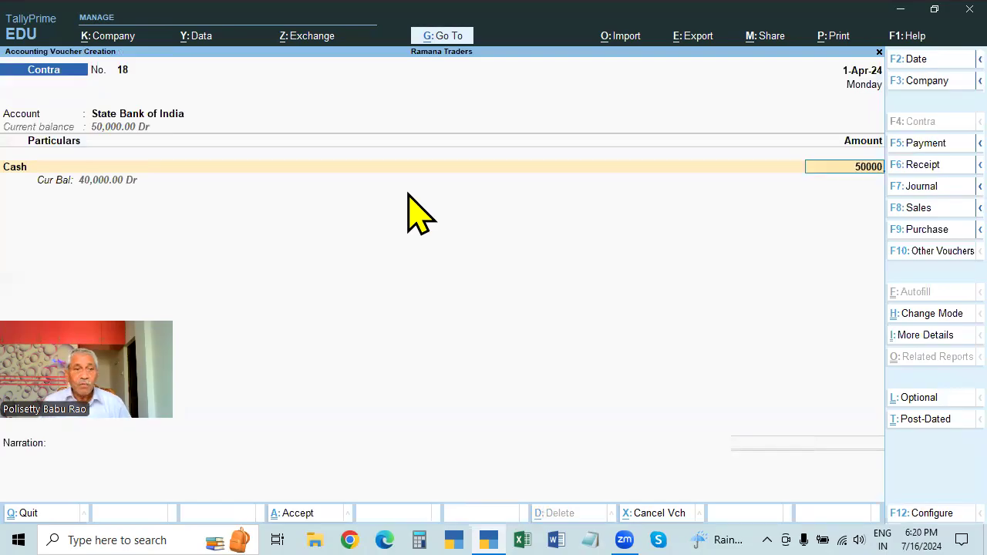
key(Return)
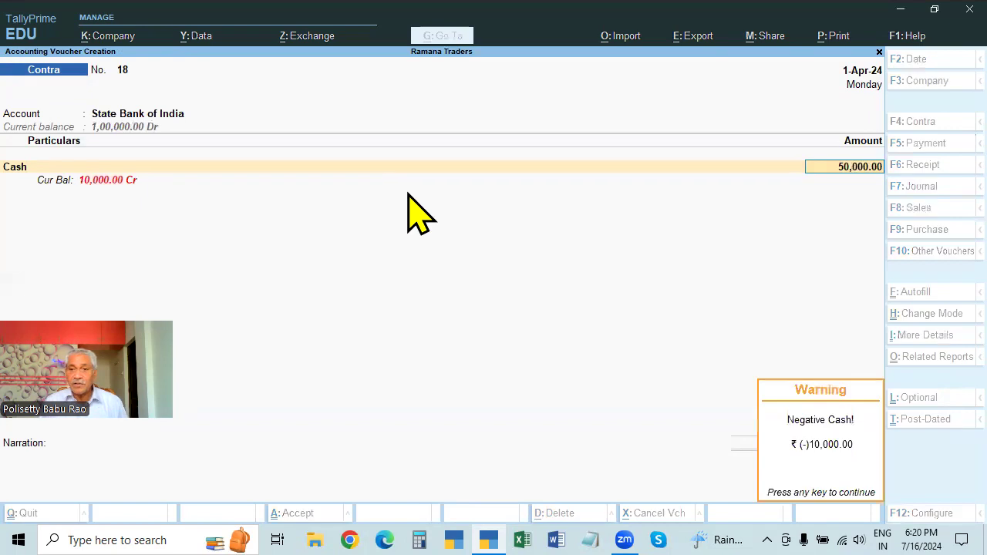
Step: Accept the 50,000 Cash line and keep Cash as the transaction type in the State Bank of India bank allocation
key(Return)
key(Return)
key(Return)
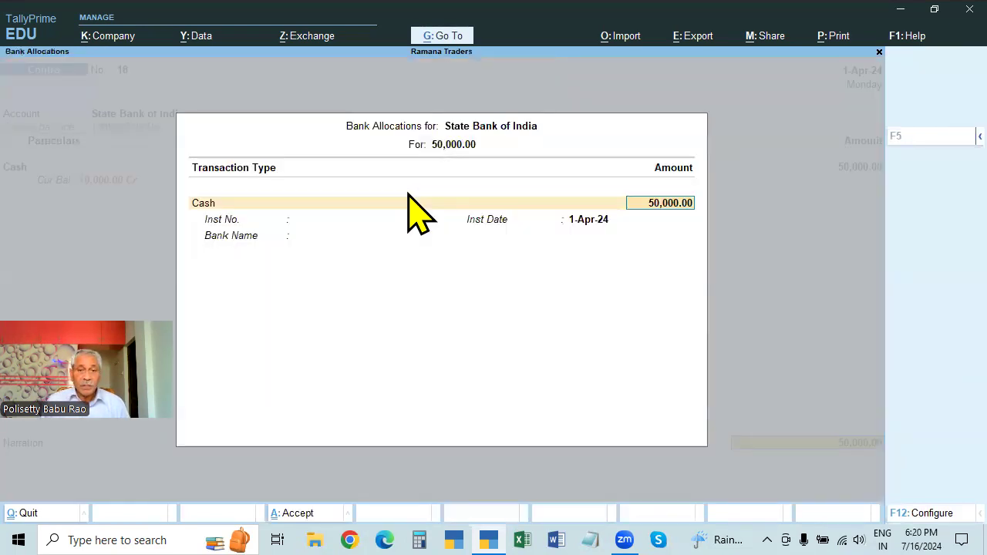
key(Return)
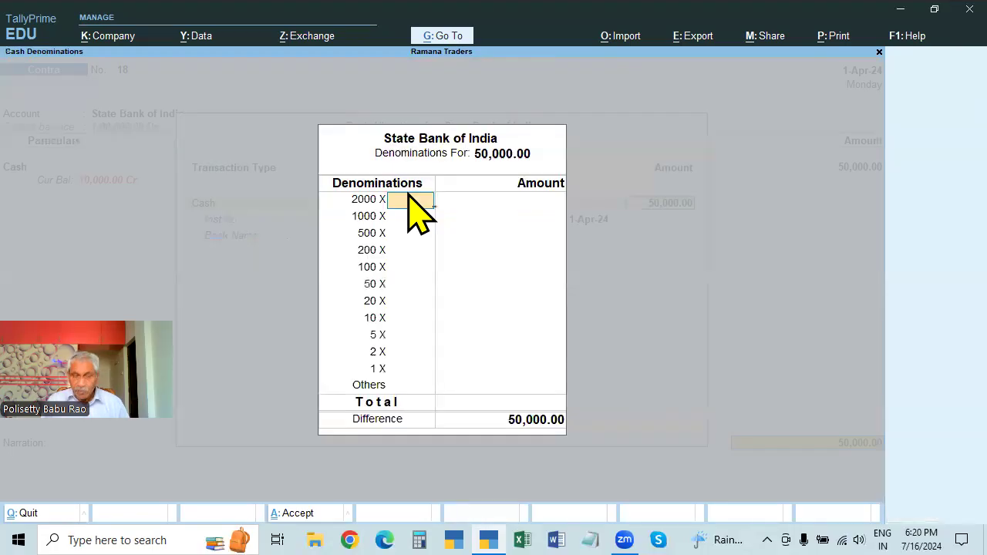
Step: Enter 100 notes of the 200 denomination for the deposit and try to accept the denomination breakdown
key(Return)
key(Return)
key(Return)
text(1)
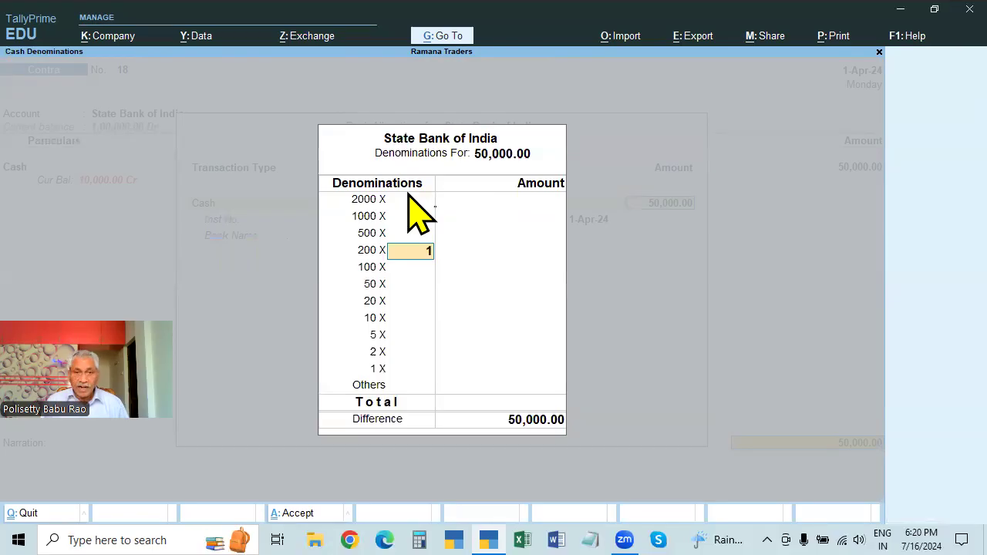
text(00)
key(Return)
key(Return)
key(Return)
key(Return)
key(Return)
key(Return)
key(Return)
key(Return)
key(Return)
key(Return)
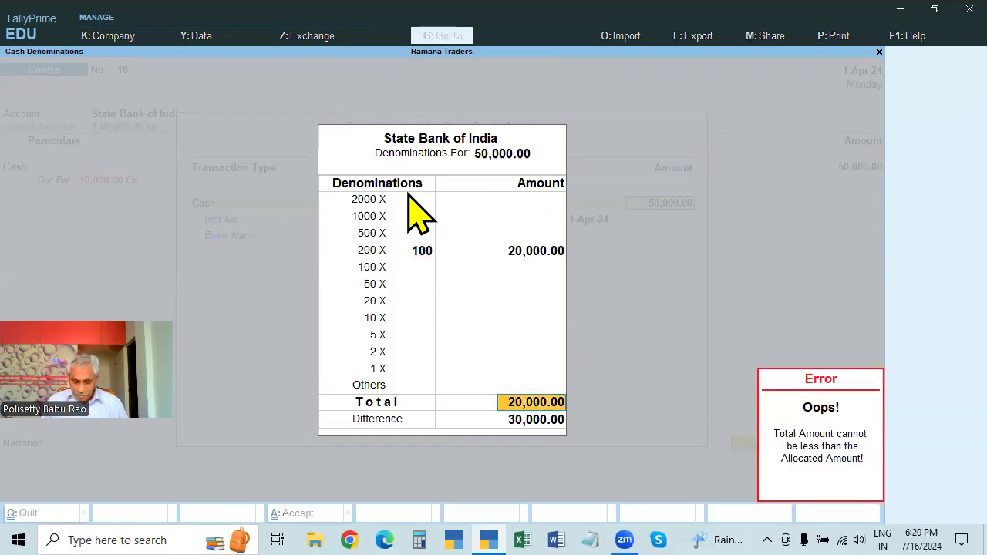
Step: Set the deposit's denominations to 100 notes of 500, clear the count for 200, and accept the bank allocation
click(418, 255)
key(Up)
key(Up)
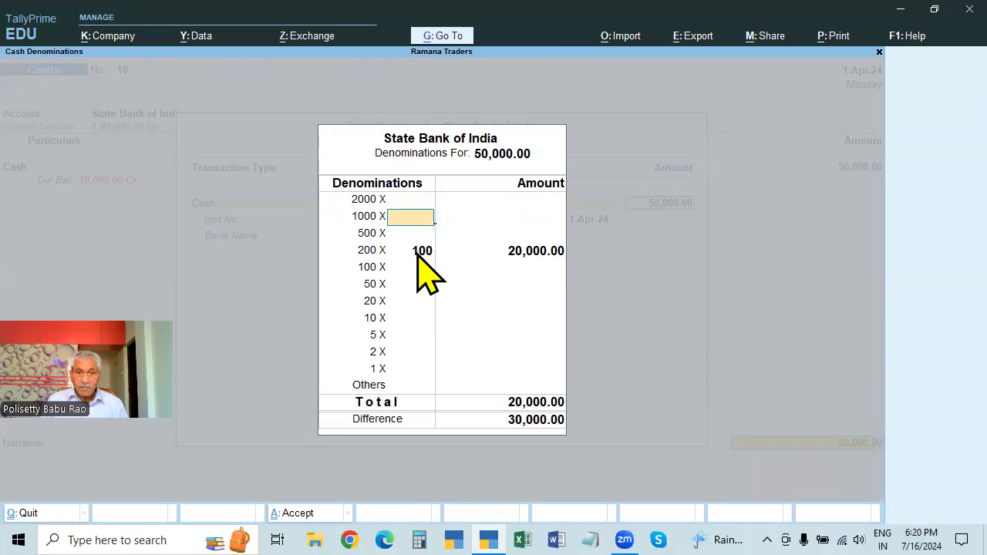
key(Down)
text(100)
key(Return)
key(BackSpace)
key(Return)
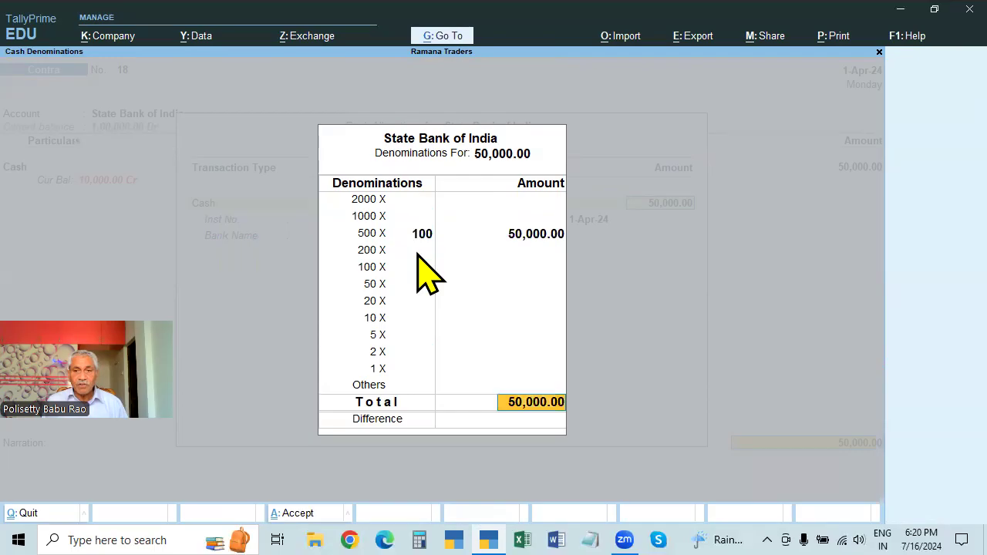
key(Return)
key(Return)
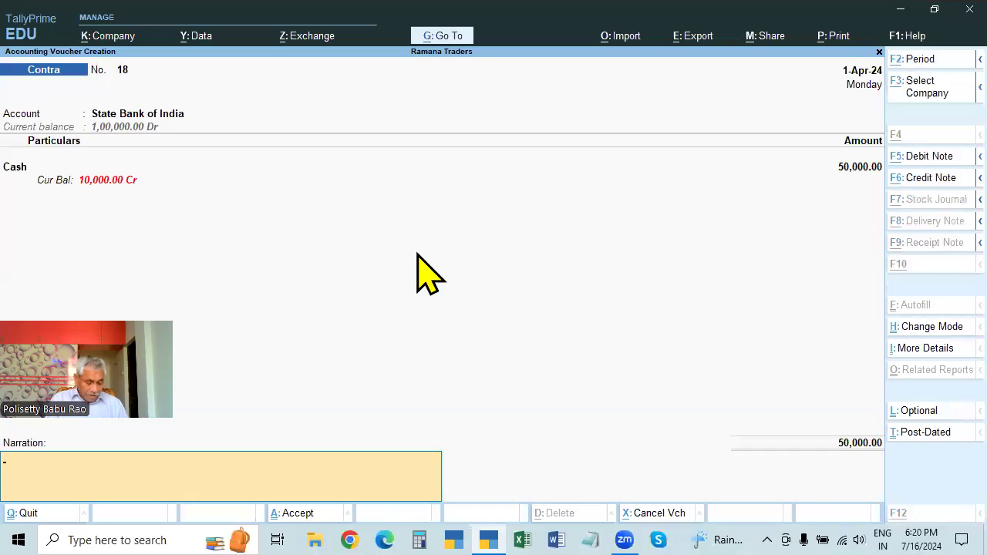
key(alt+r)
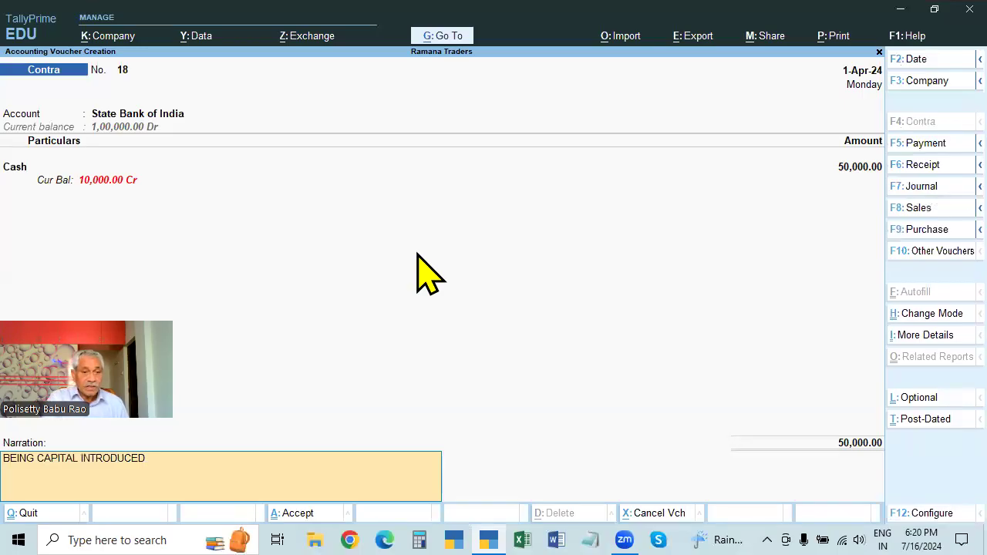
key(ctrl+BackSpace)
key(ctrl+BackSpace)
key(ctrl+BackSpace)
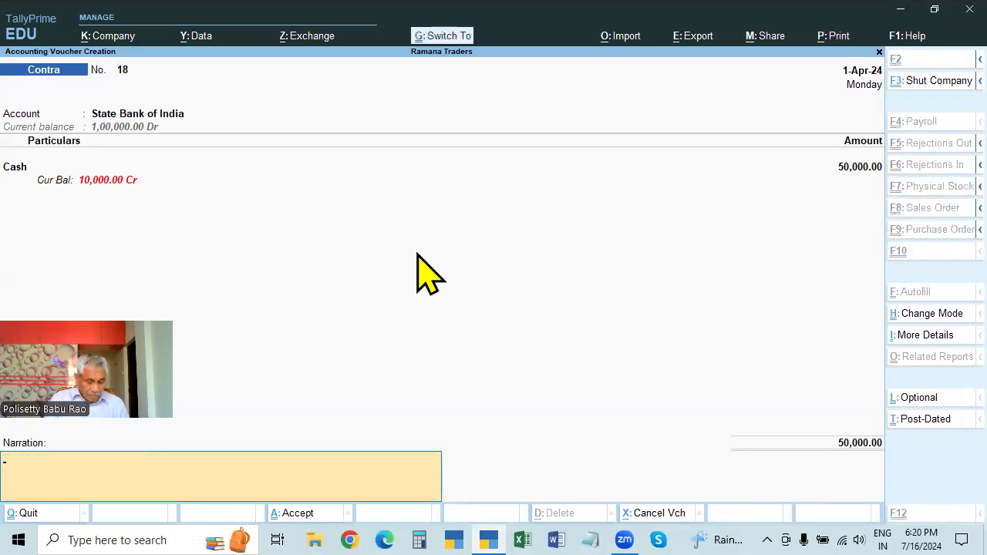
Step: Enter the narration "BEING CASH DEPOSITED IN BANK" and save the cash deposit voucher
key(alt+r)
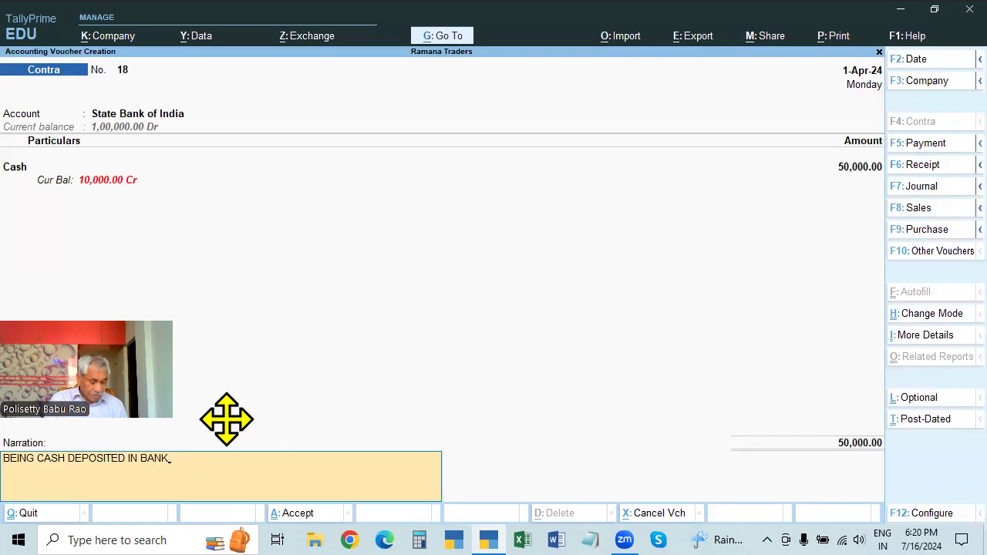
key(Return)
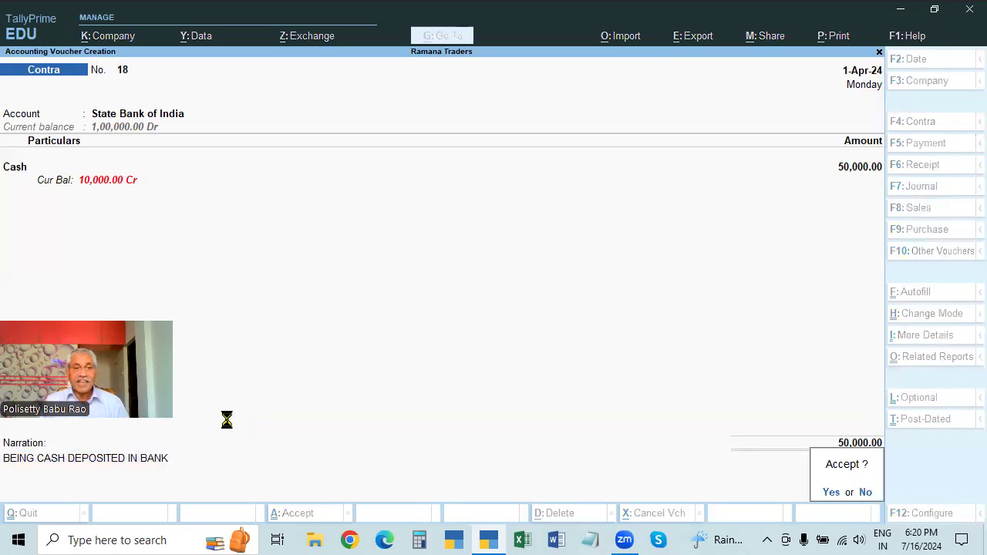
key(Return)
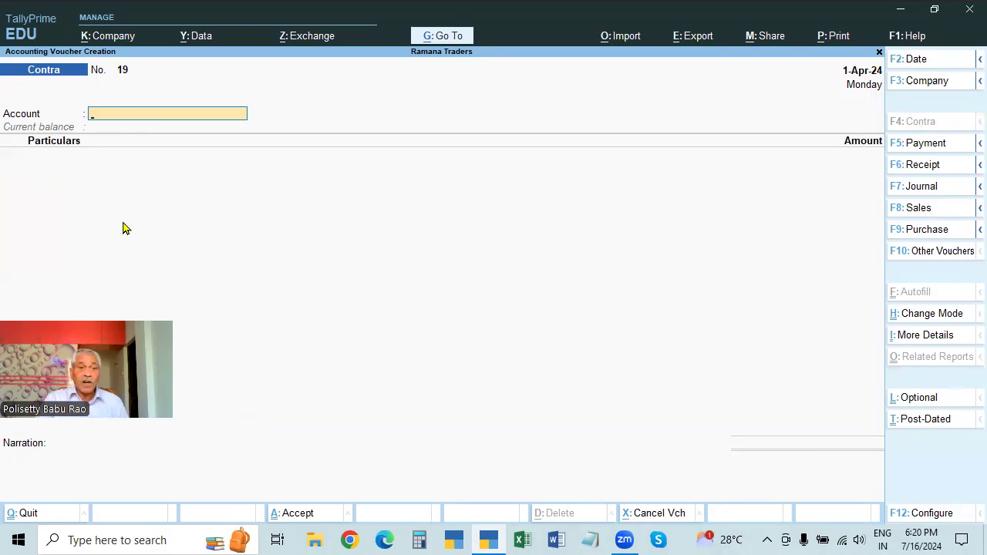
Step: In the new contra voucher, choose Cash as the account and add State Bank of India for 20,000
click(154, 119)
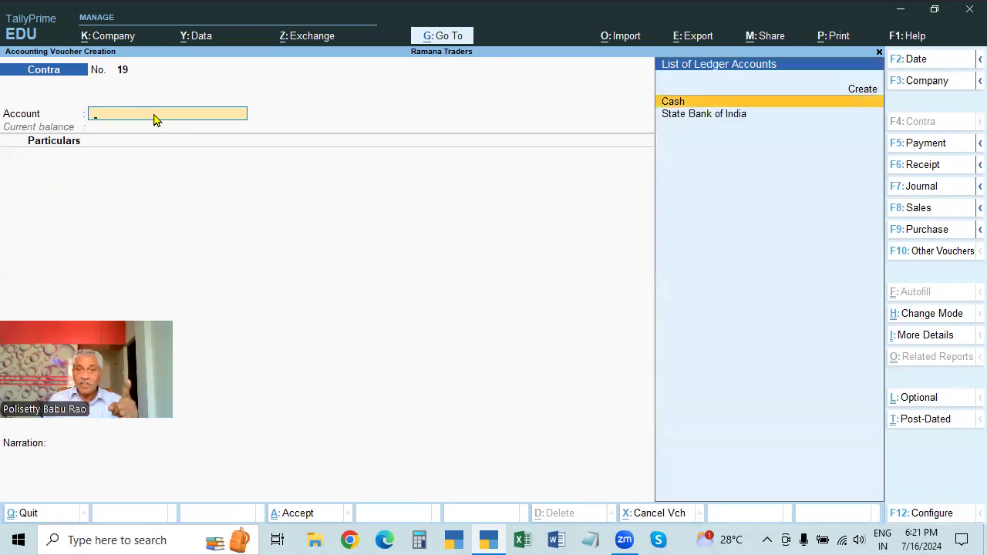
key(Return)
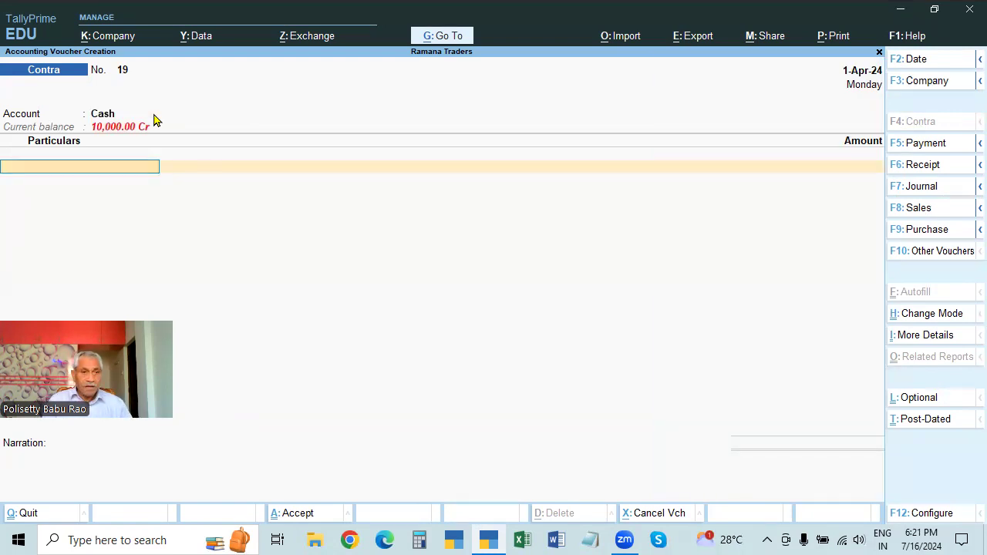
text(s)
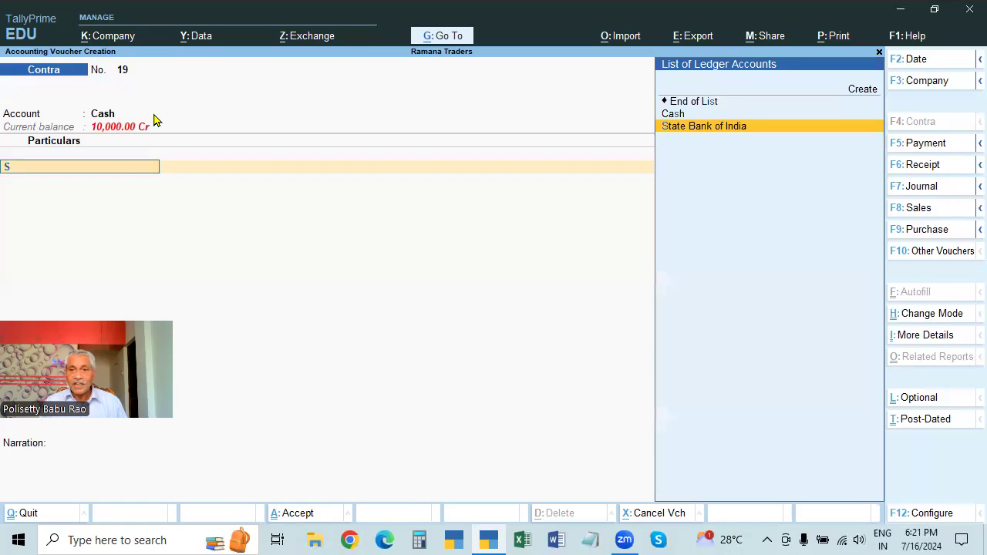
key(Return)
text(20,000)
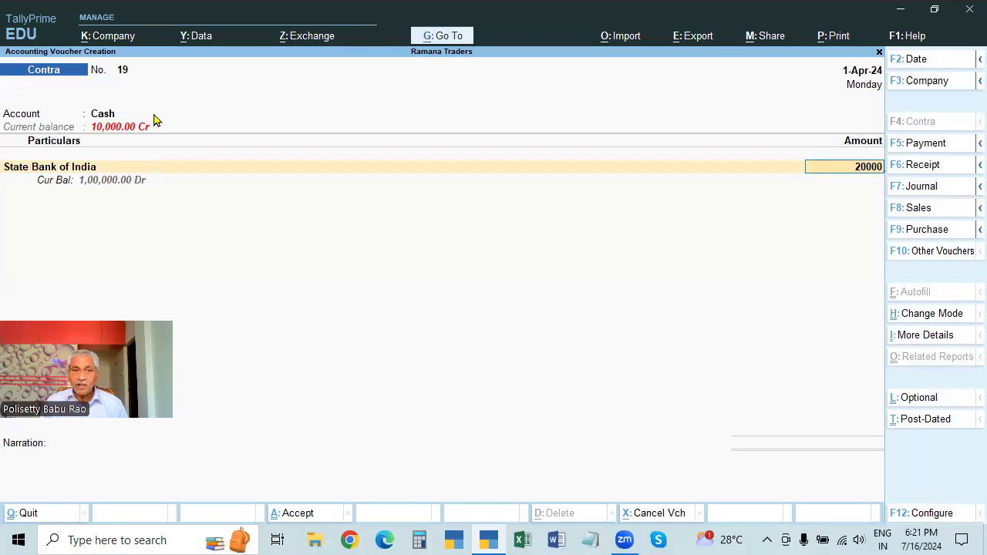
key(Return)
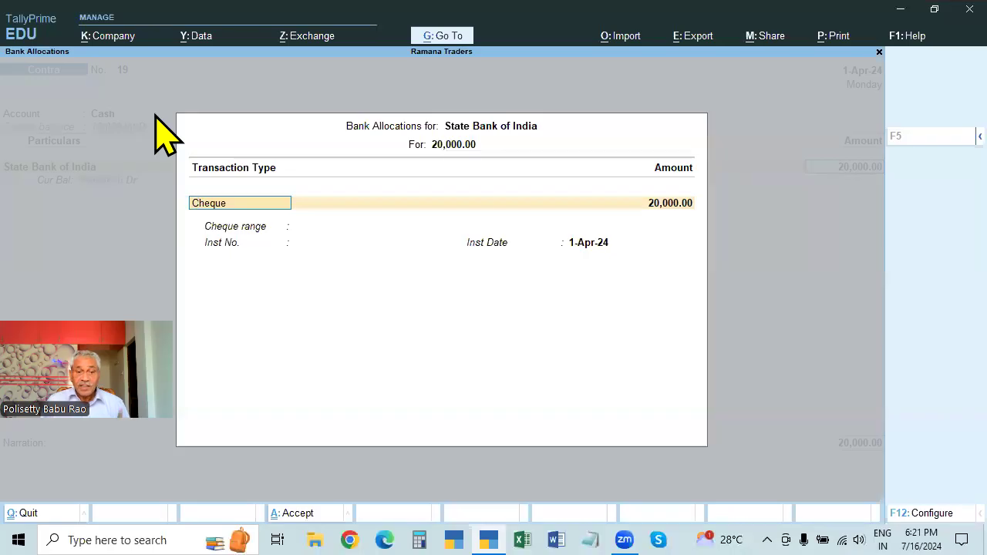
Step: Allocate the 20,000 as a Cheque with range Not Applicable and instrument number 123456, keeping the date 1-Apr-24
key(Return)
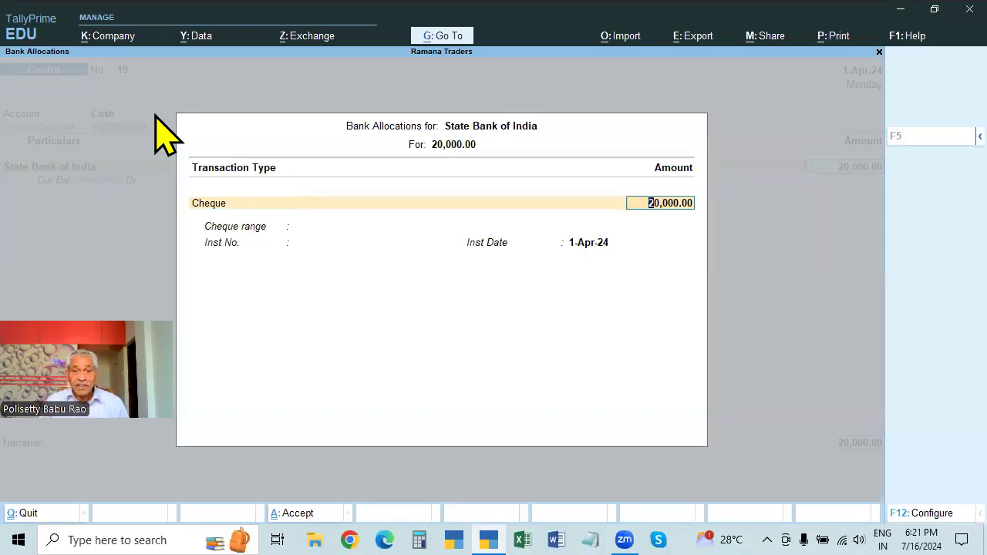
key(Return)
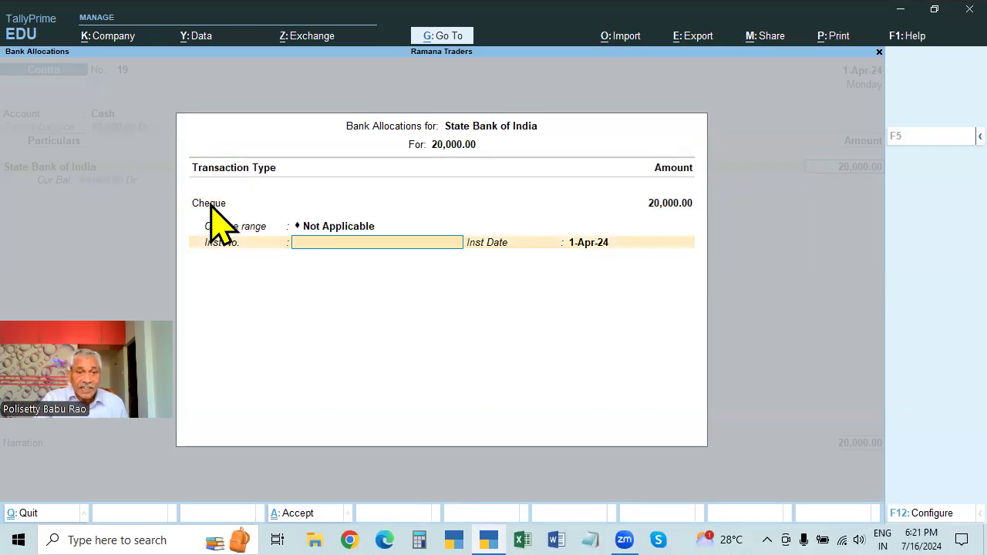
text(123456)
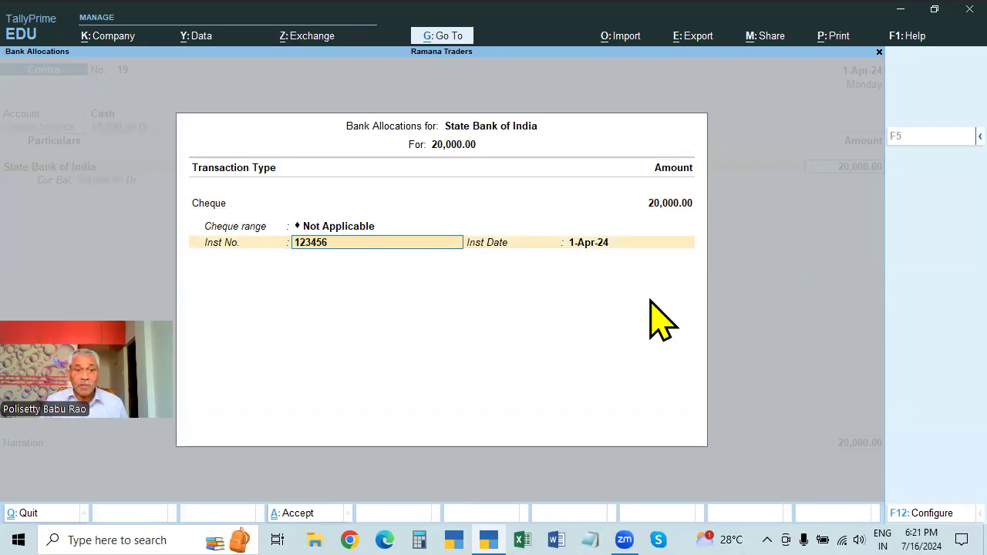
key(Return)
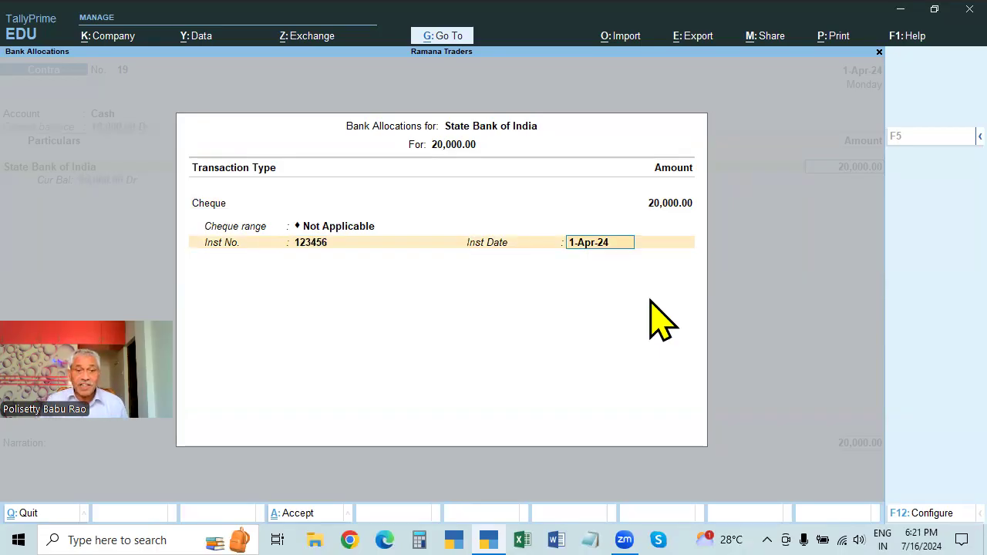
key(Return)
key(Return)
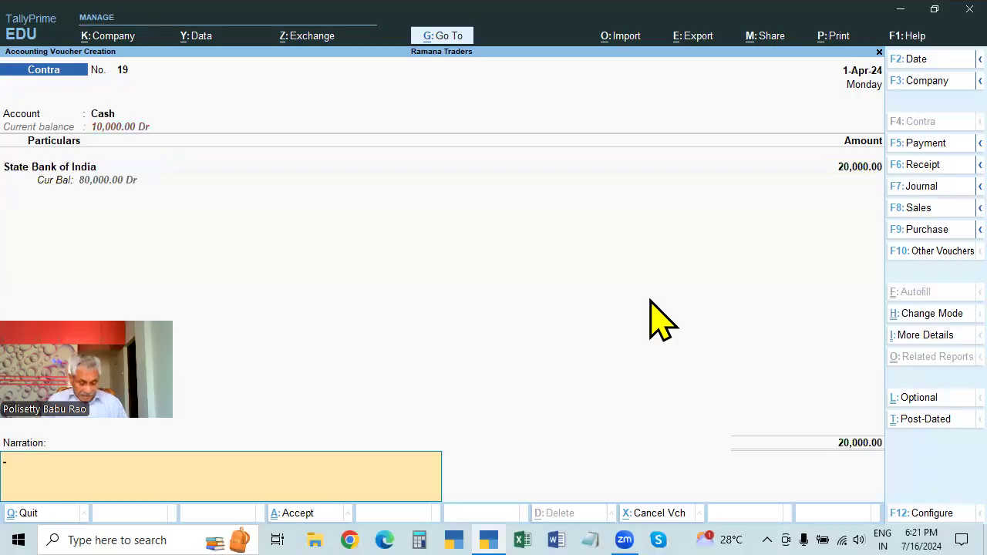
Step: Enter the narration "BEING CASH WITHDRAWN FROM BANK" and save the withdrawal voucher
text(BIENG)
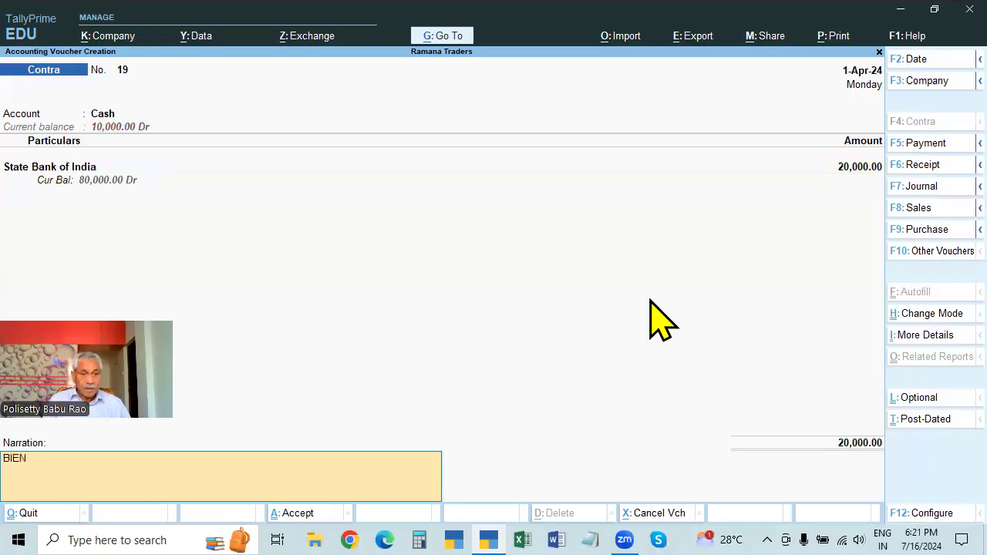
key(BackSpace)
key(BackSpace)
key(BackSpace)
text(E)
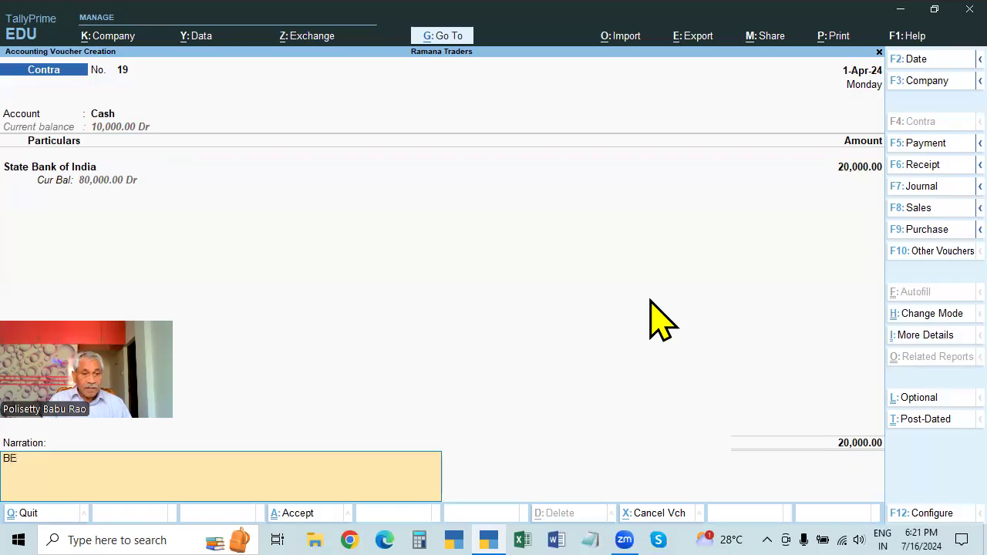
text(ING CASH WITHDRAWN)
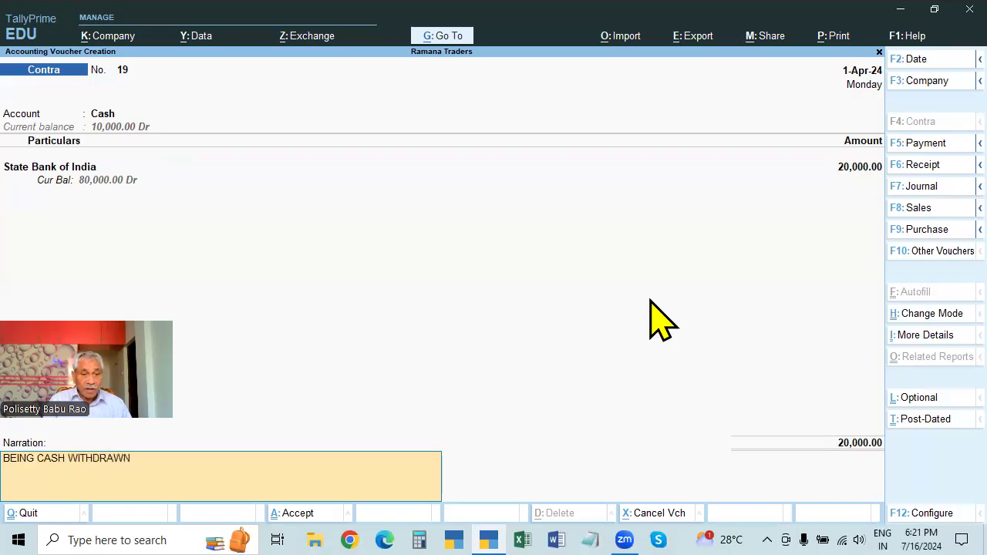
text( FROM BANK)
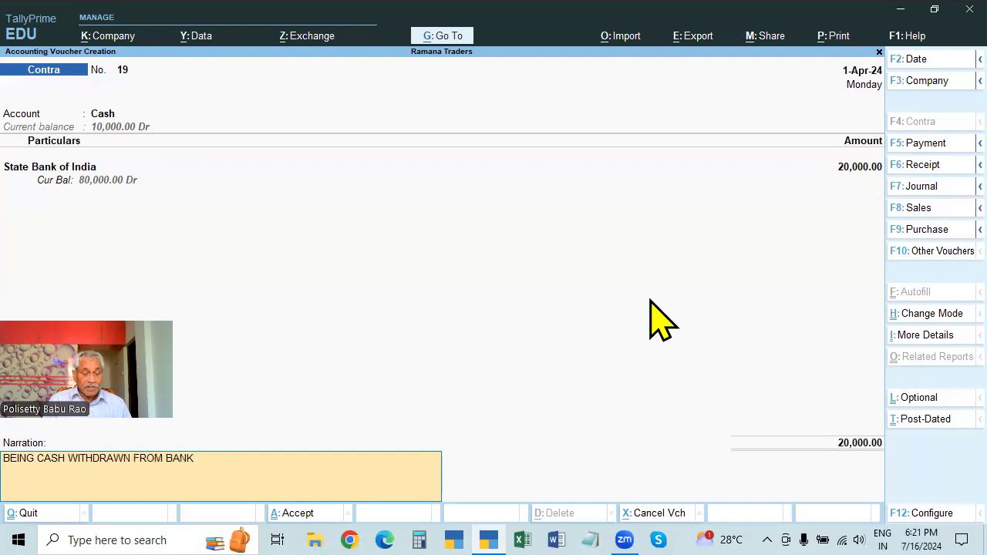
key(Return)
key(Return)
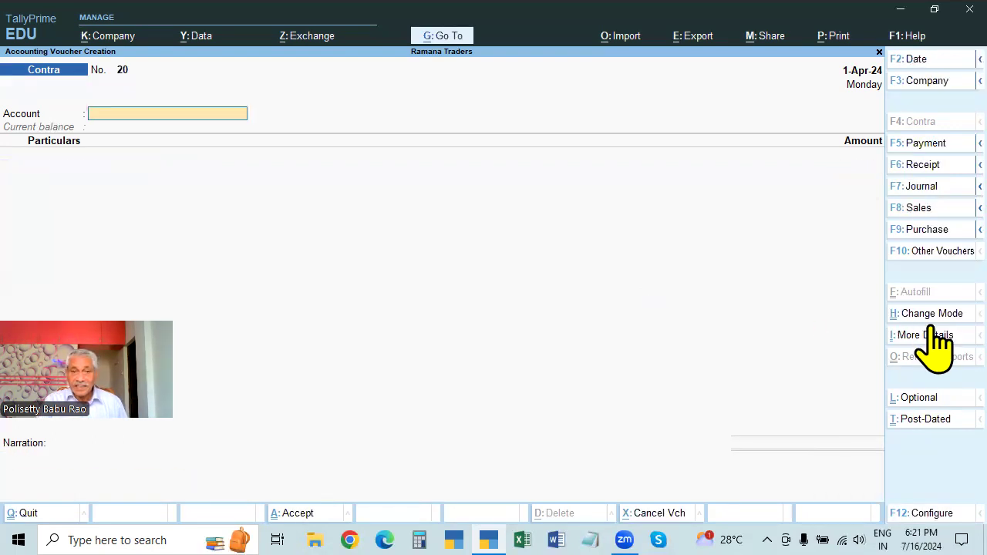
Step: Leave voucher entry and open the Day Book to examine the contra vouchers recorded for 1-Apr-24
key(ctrl)
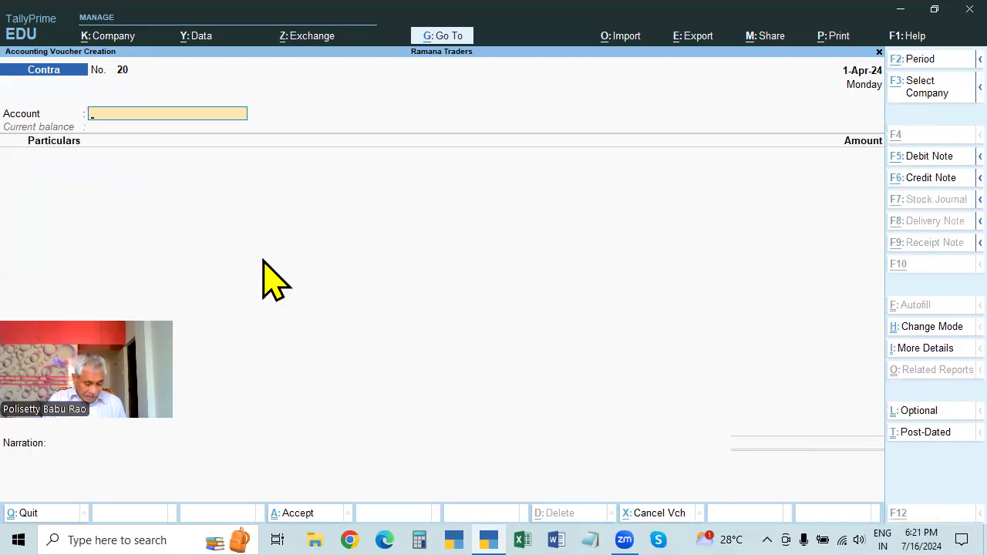
key(Escape)
key(Down)
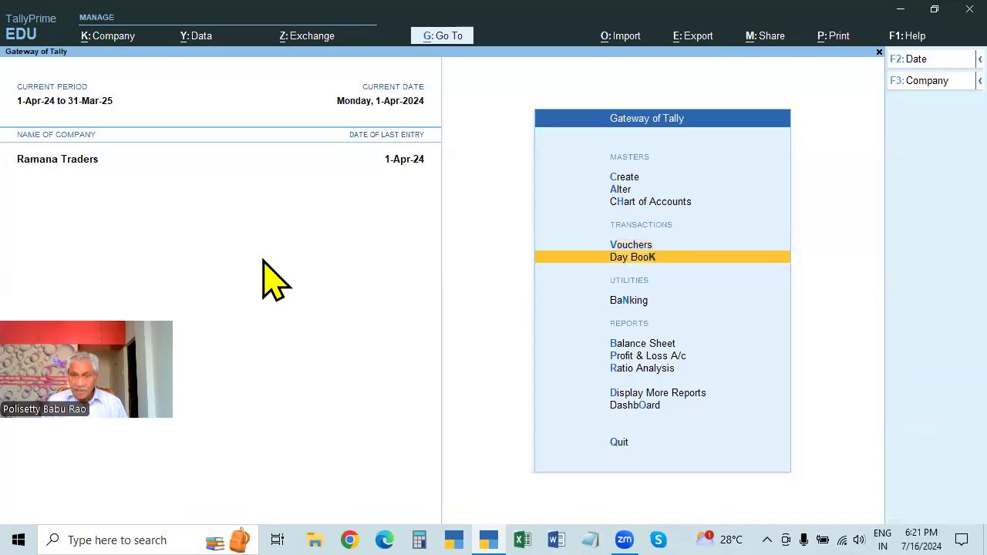
key(Return)
key(Down)
key(Down)
key(Down)
key(Up)
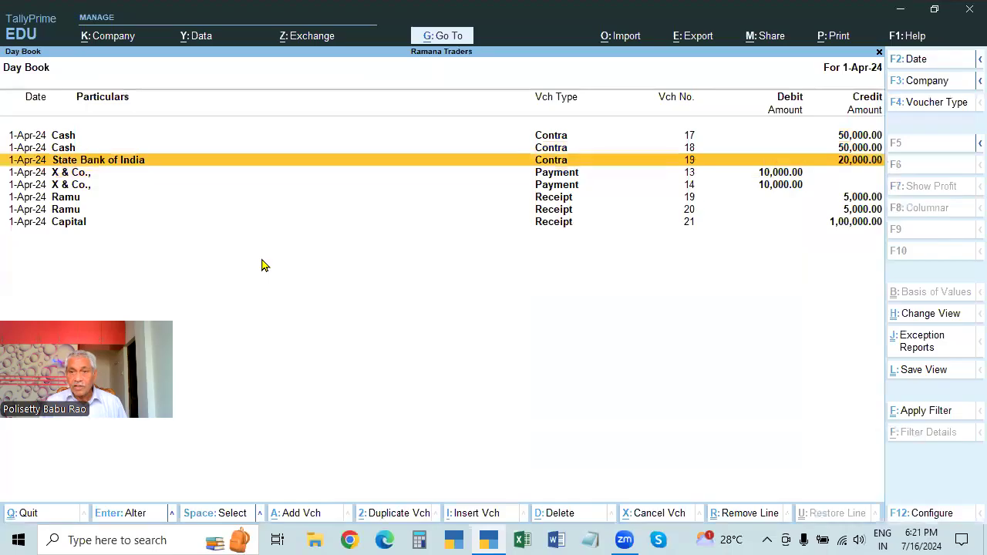
Step: Return from the Day Book to contra voucher creation and change the voucher mode to Double Entry
key(Escape)
key(Up)
key(Return)
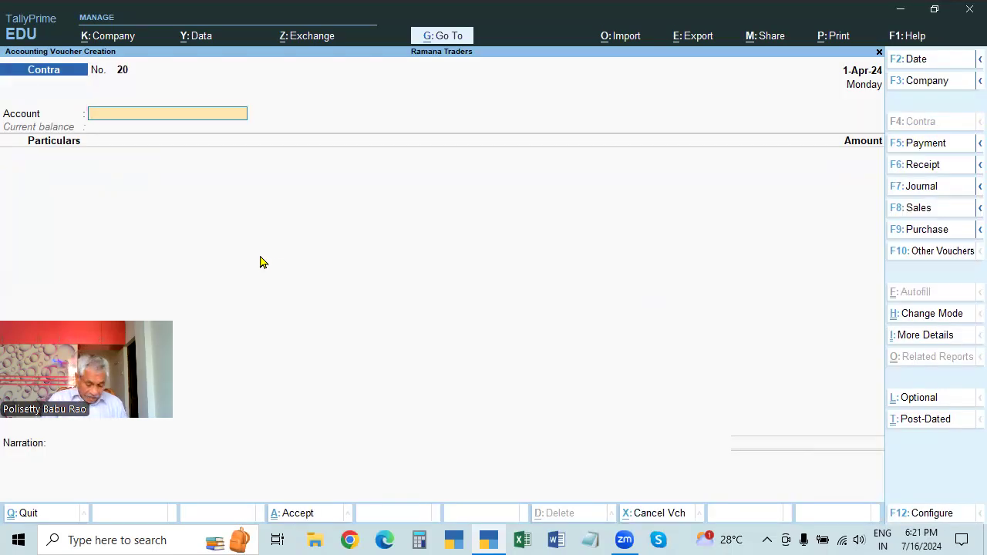
key(ctrl+h)
key(Up)
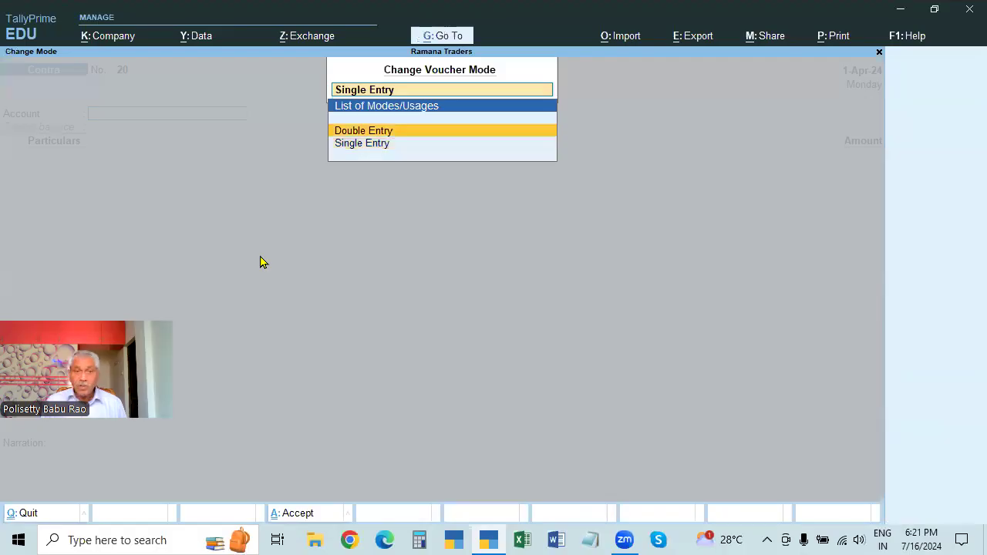
key(Return)
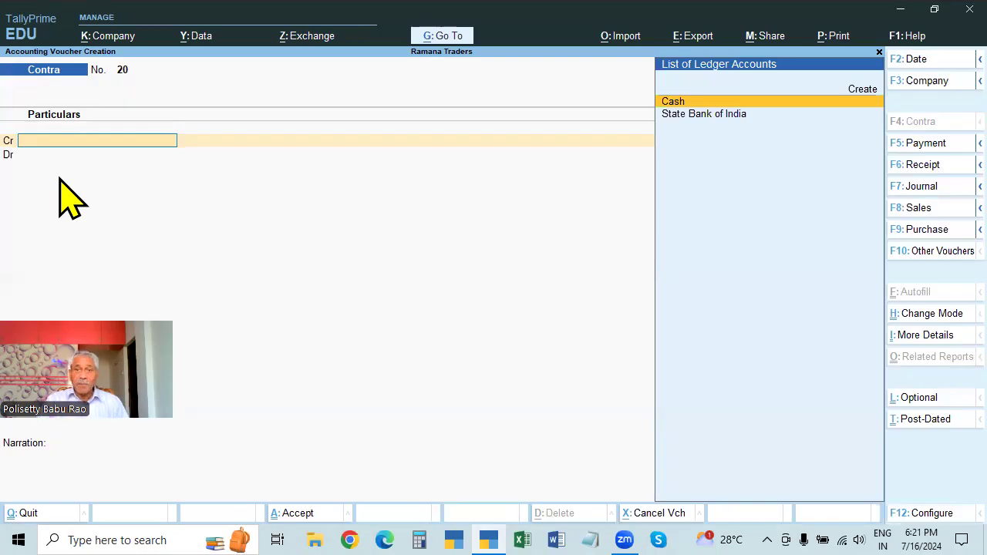
Step: Credit State Bank of India with 20,000 in the double-entry contra voucher
click(689, 115)
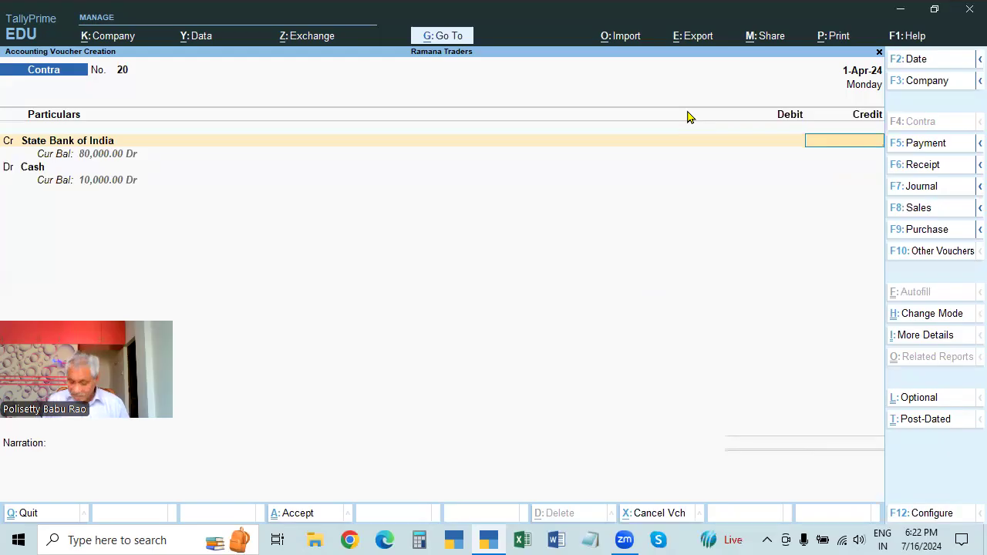
text(20000)
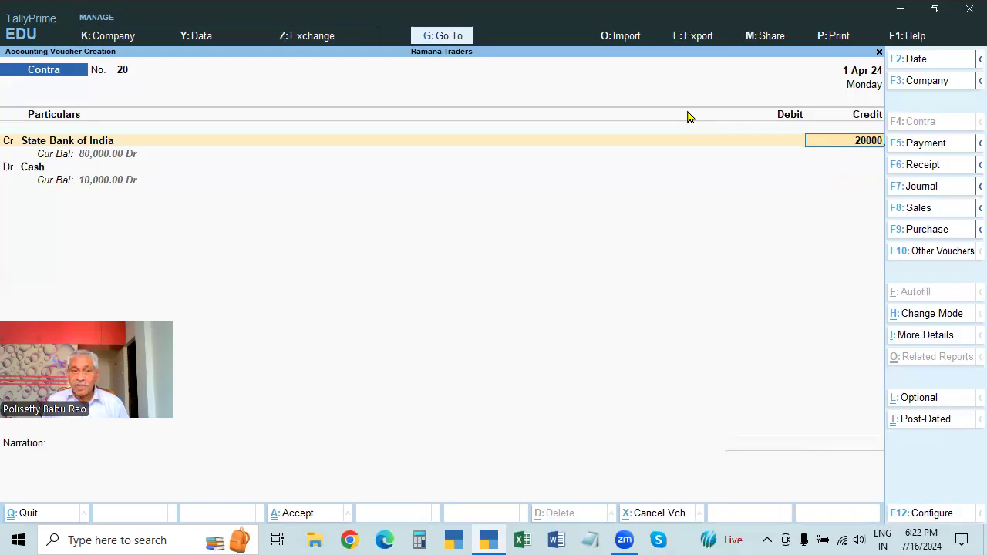
key(Return)
Step: Allocate the bank amount as a Cheque with range Not Applicable, instrument number 123456 and instrument date 1-Apr-24
key(Return)
key(Return)
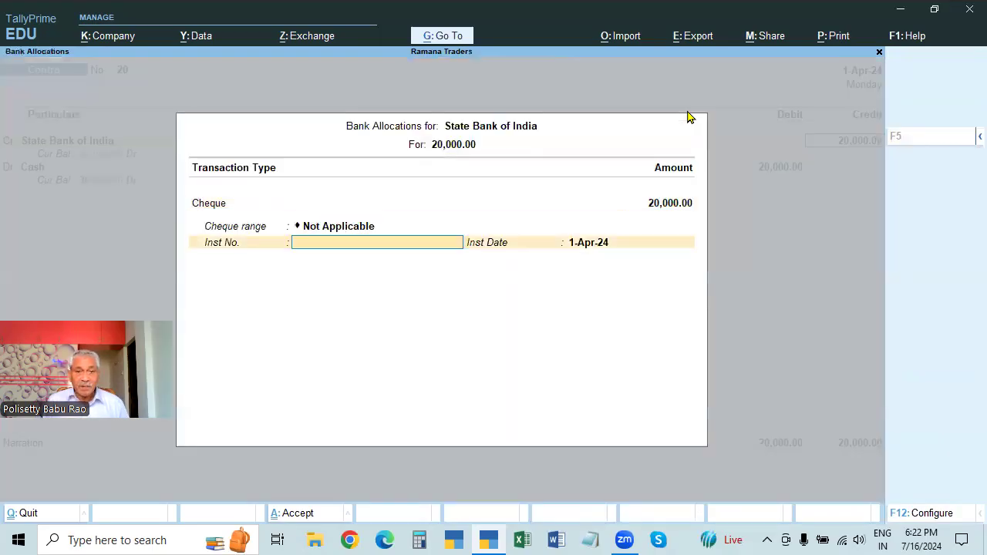
text(123456)
key(Return)
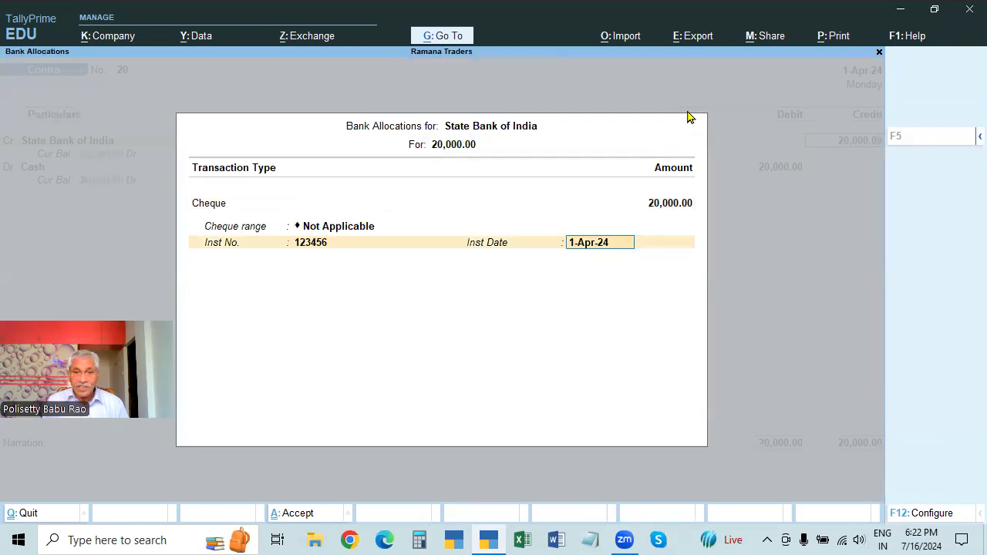
key(Return)
key(Return)
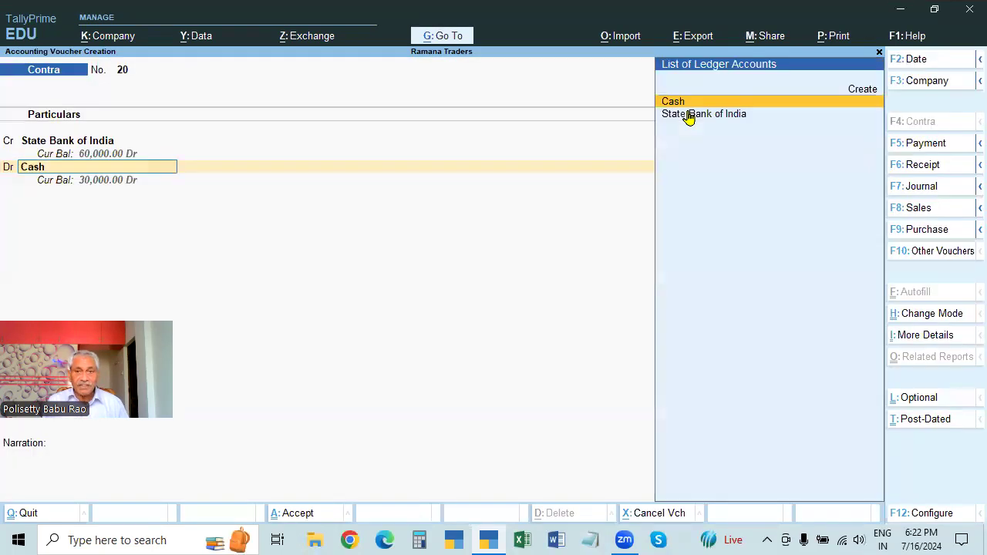
Step: Accept the 20,000 debit to Cash, add the narration "BEING CASH WITHDRAWN FROM BANK" and save the contra voucher
key(Return)
key(Return)
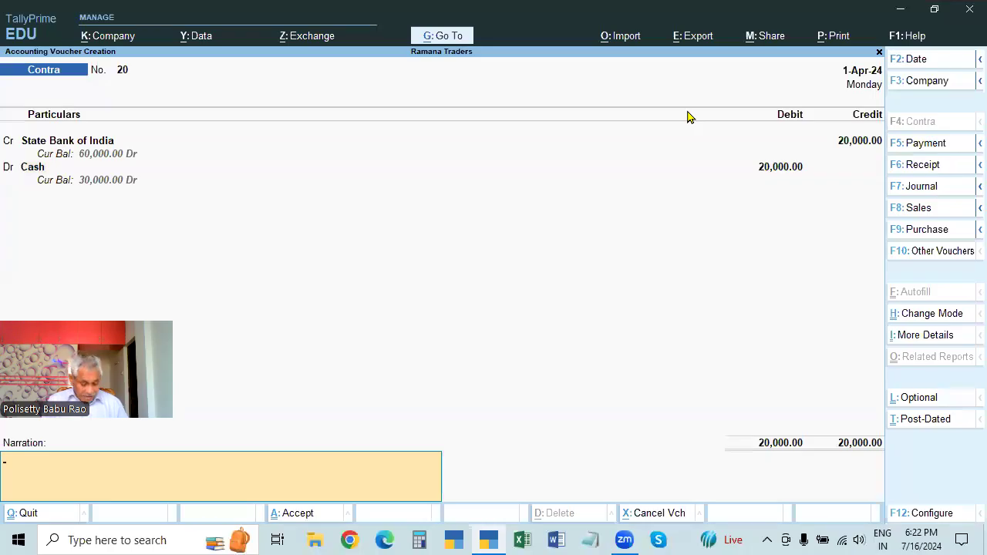
key(alt)
key(ctrl+alt+v)
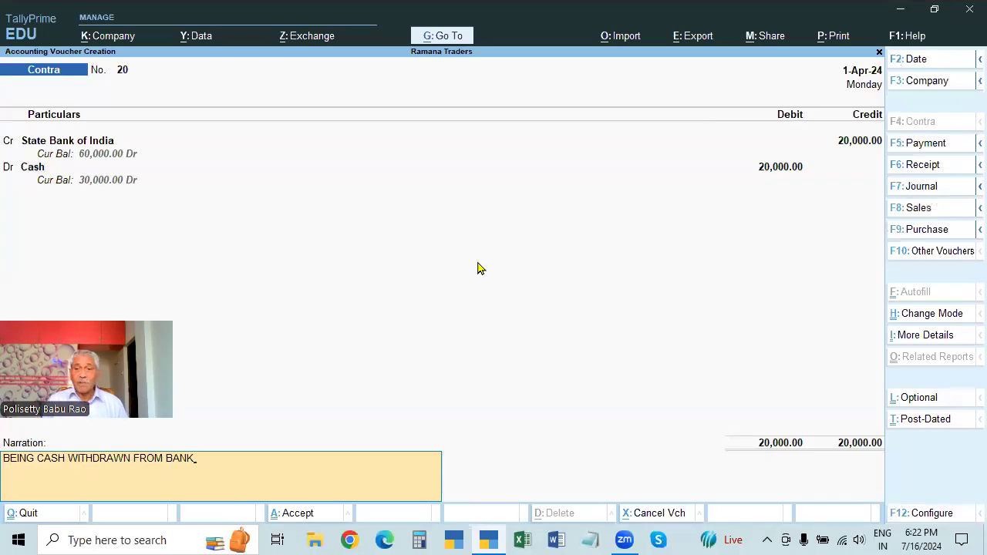
key(Return)
key(Return)
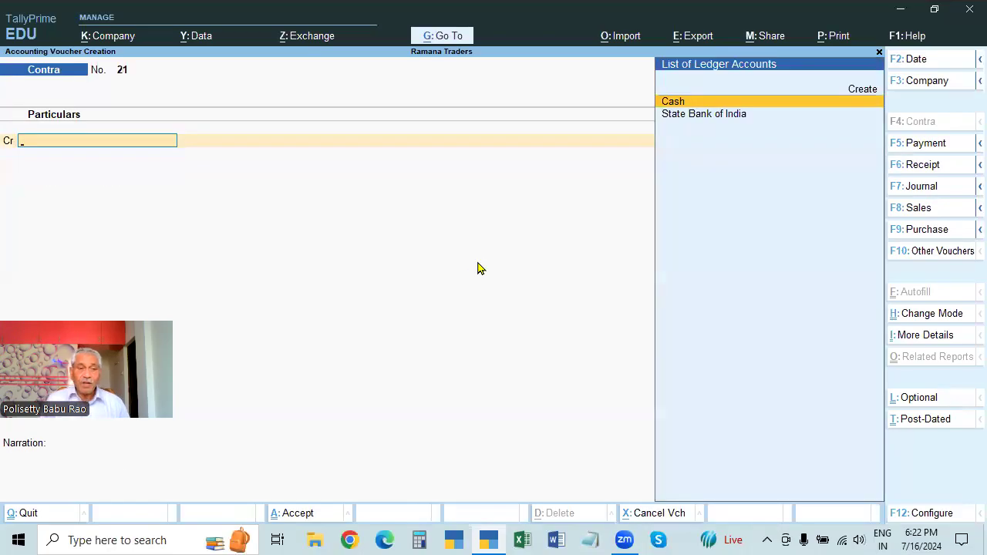
click(923, 189)
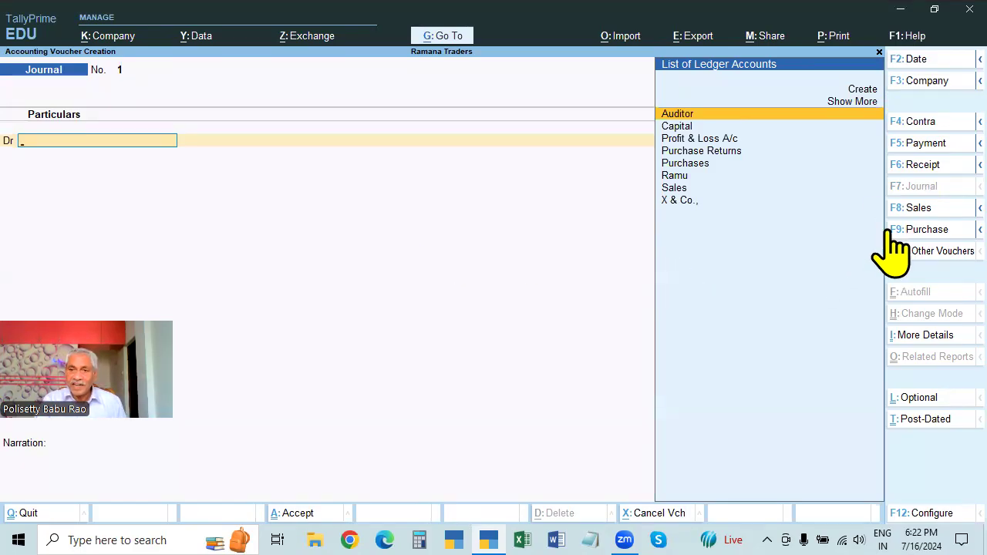
key(Escape)
key(y)
key(v)
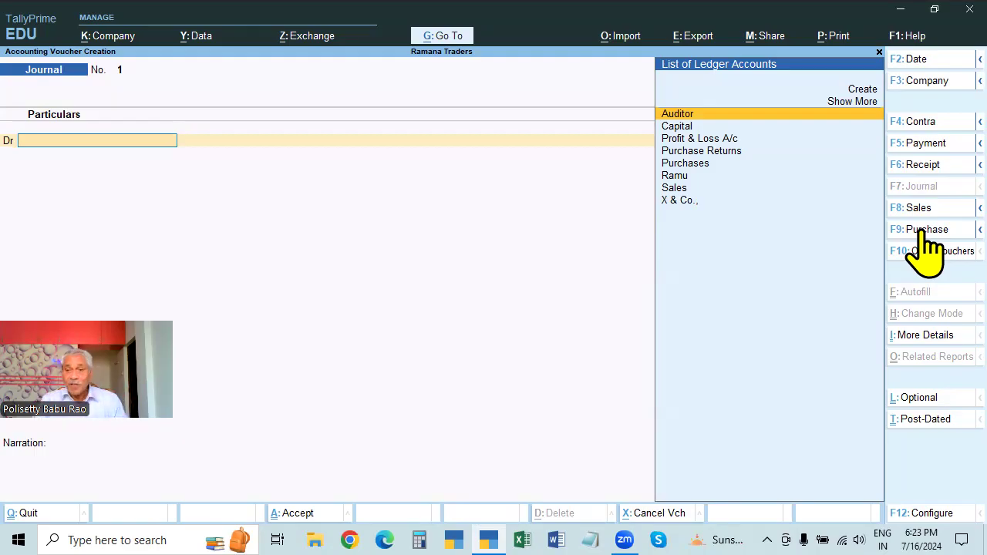
Step: Start a purchase voucher and change its mode to As Voucher
click(923, 233)
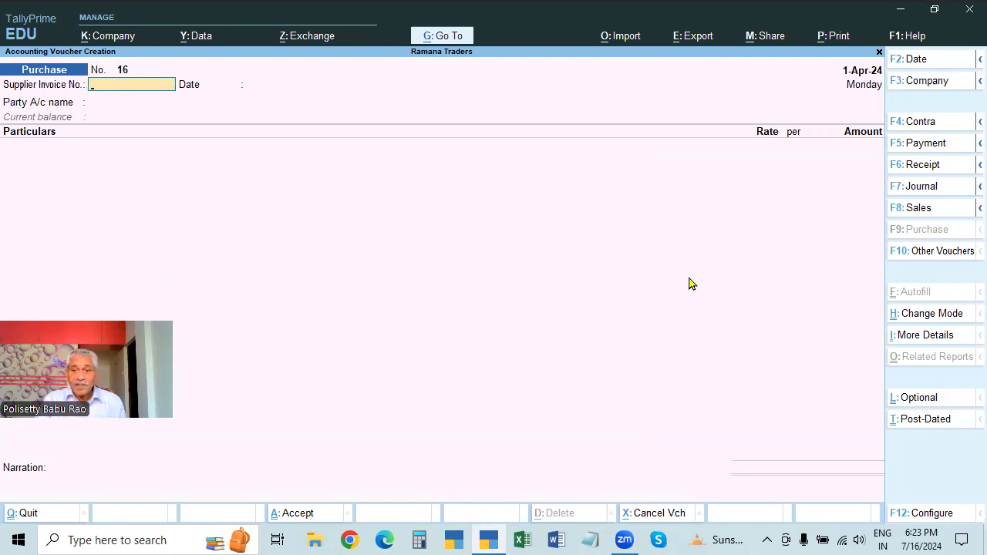
click(932, 316)
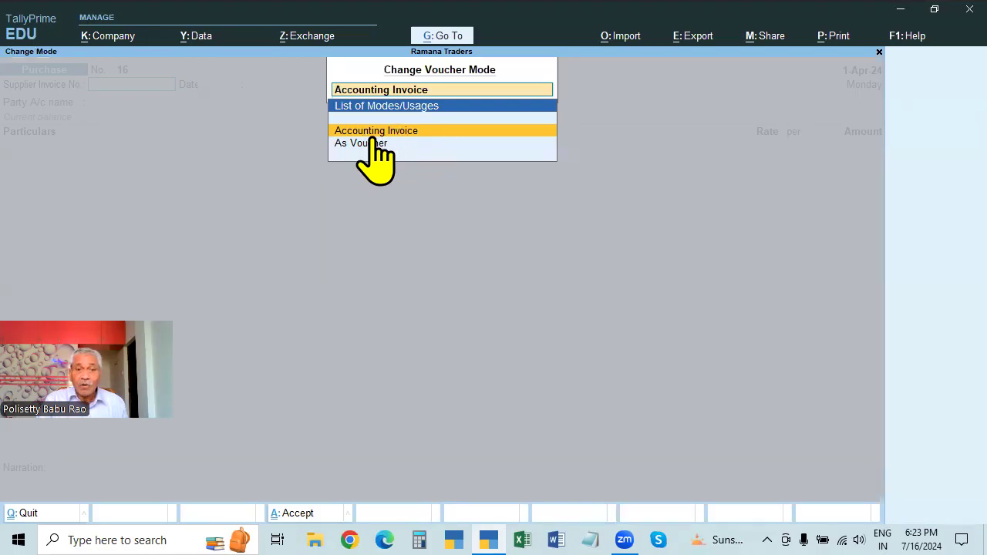
key(Down)
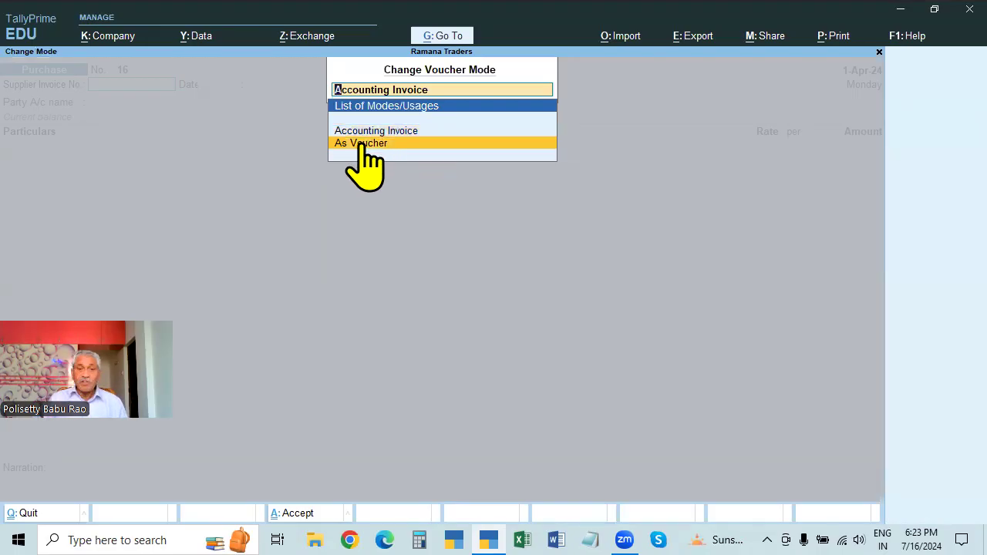
click(363, 145)
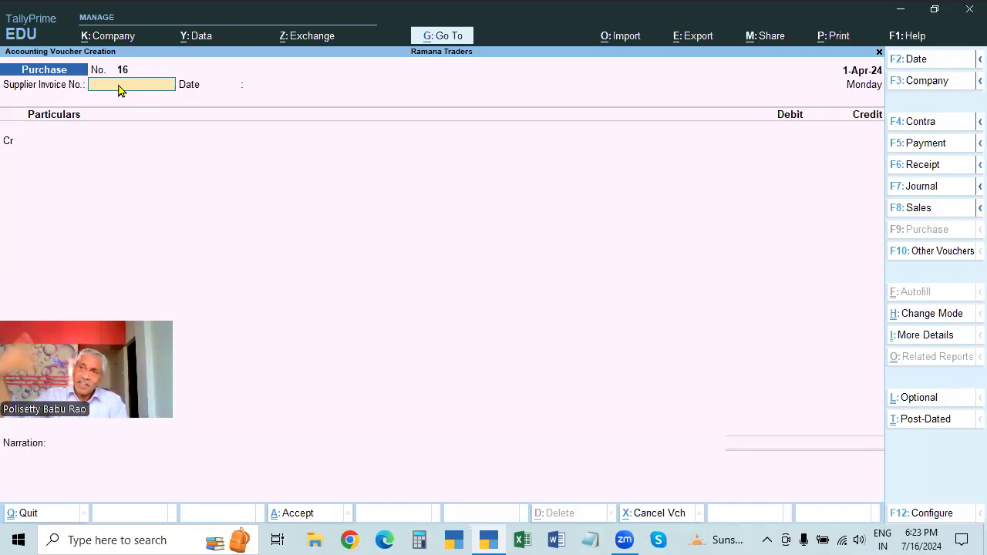
Step: Enter supplier invoice number 12 and keep the invoice date 1-Apr-24
text(12)
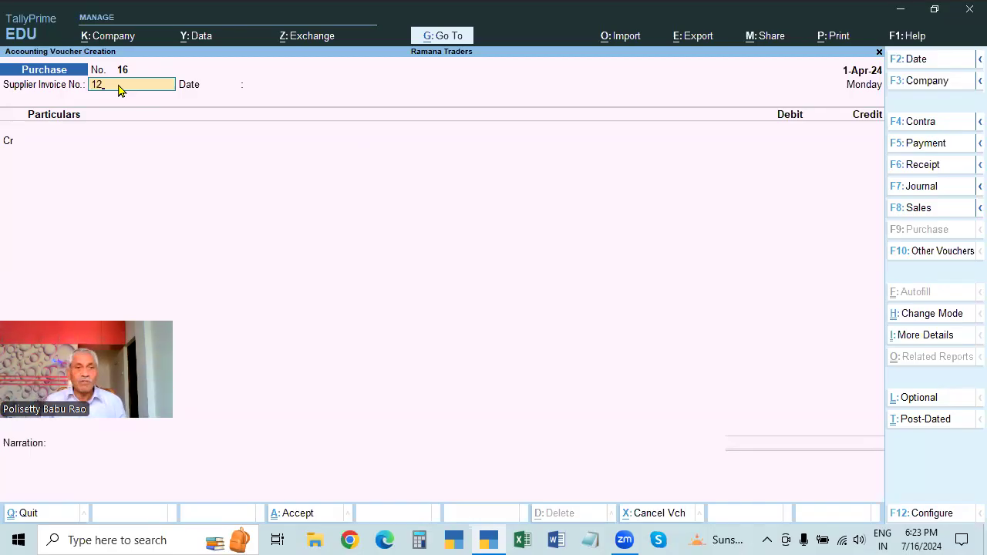
key(Return)
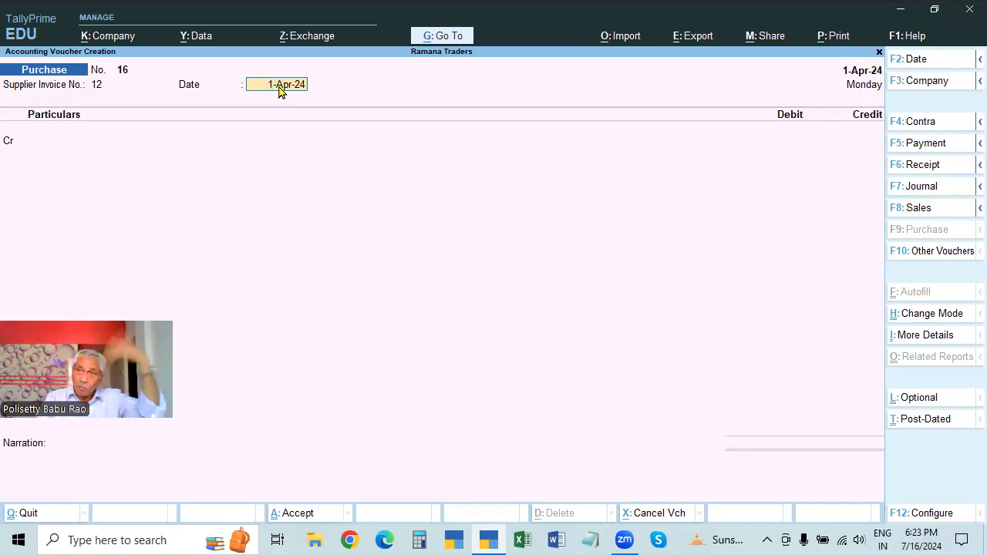
key(Return)
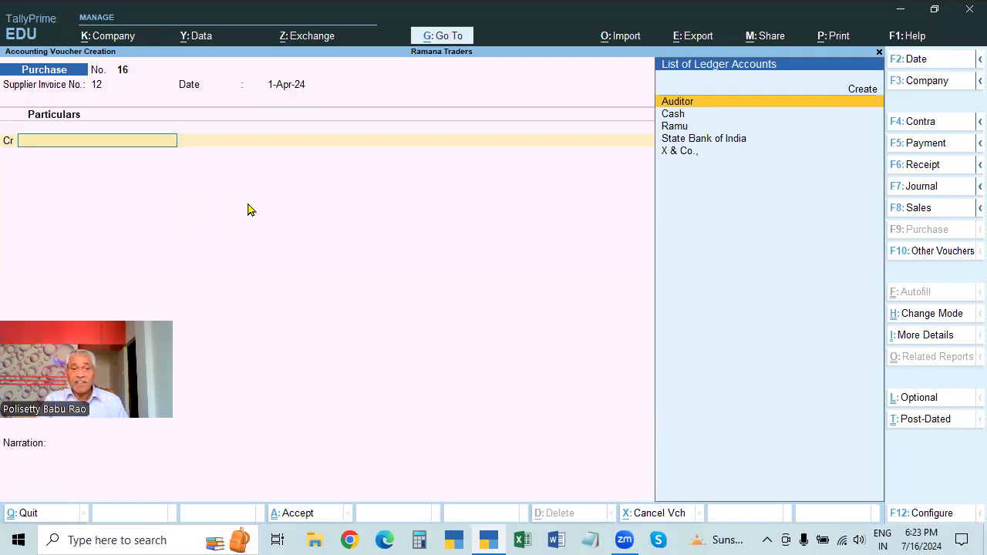
Step: Select X & Co., as the credited supplier, leaving the receipt details blank and accepting the default party details
click(680, 152)
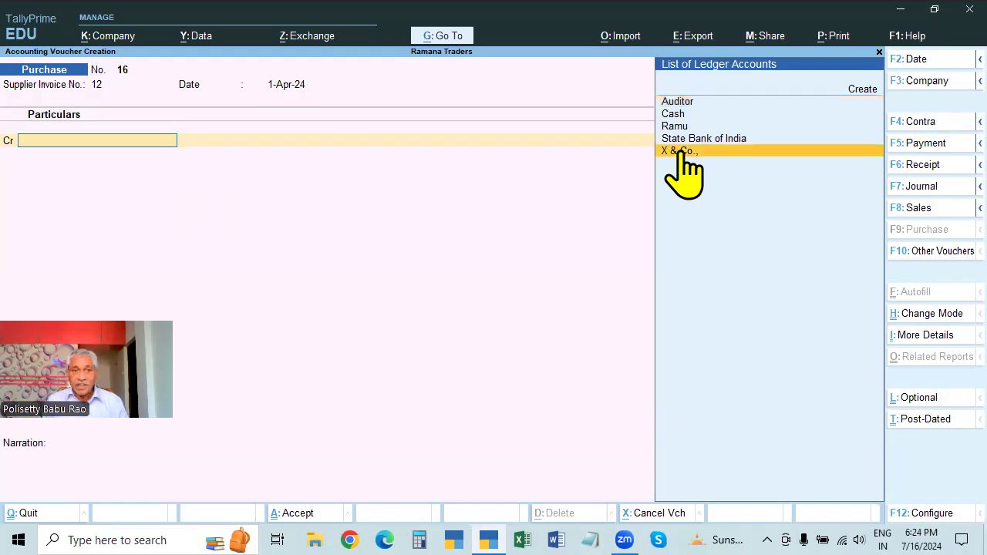
click(681, 153)
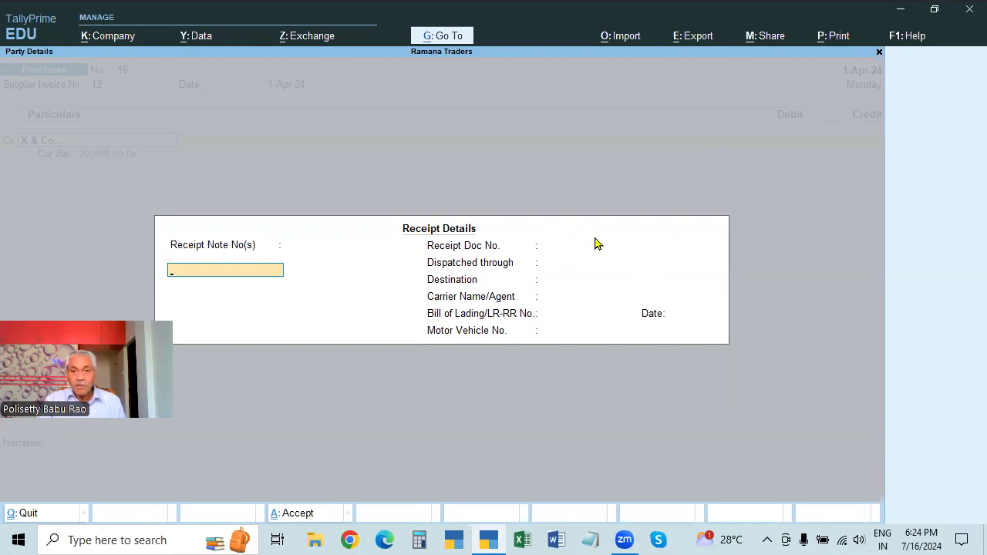
key(ctrl)
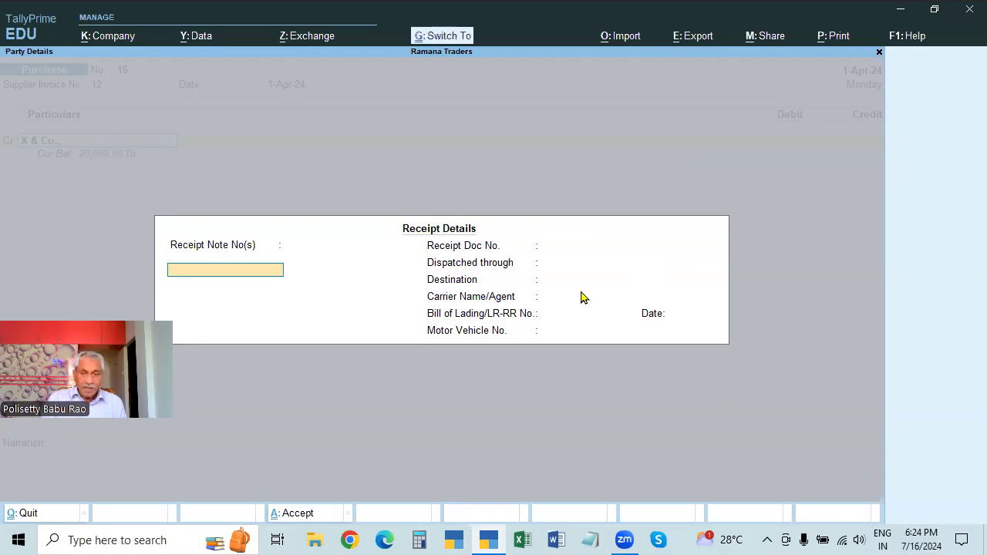
key(ctrl)
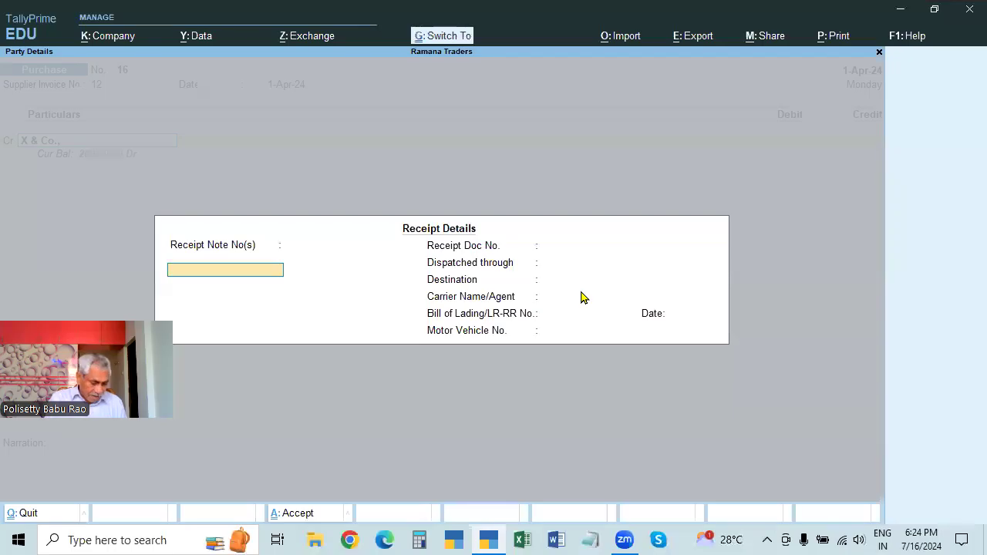
key(ctrl+a)
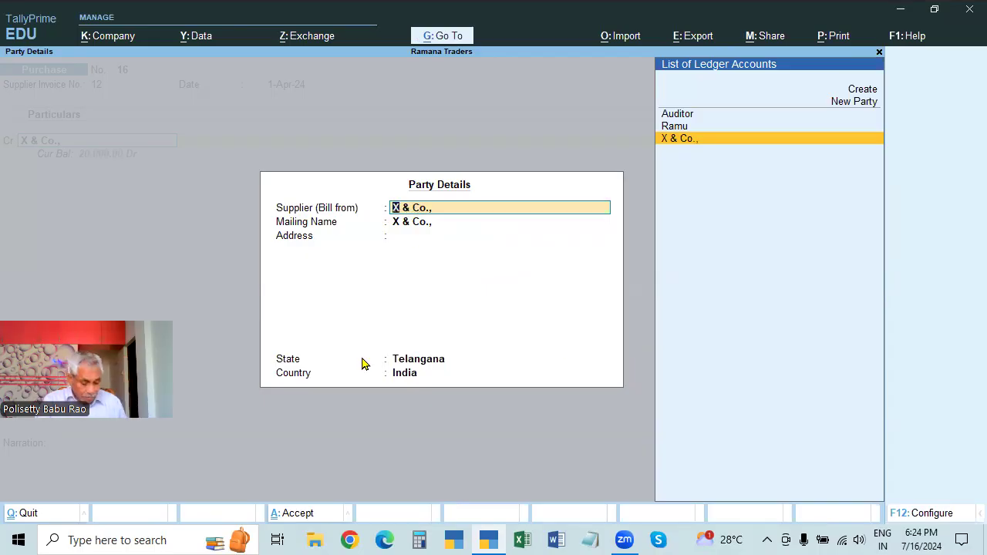
key(ctrl+a)
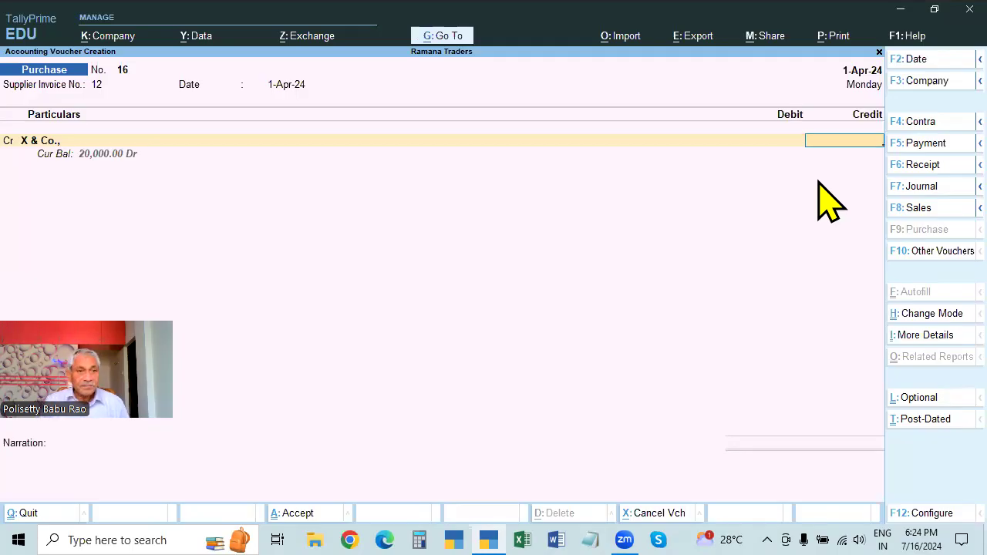
Step: Credit X & Co., with 20,000 and debit Purchases with the same amount
text(20000)
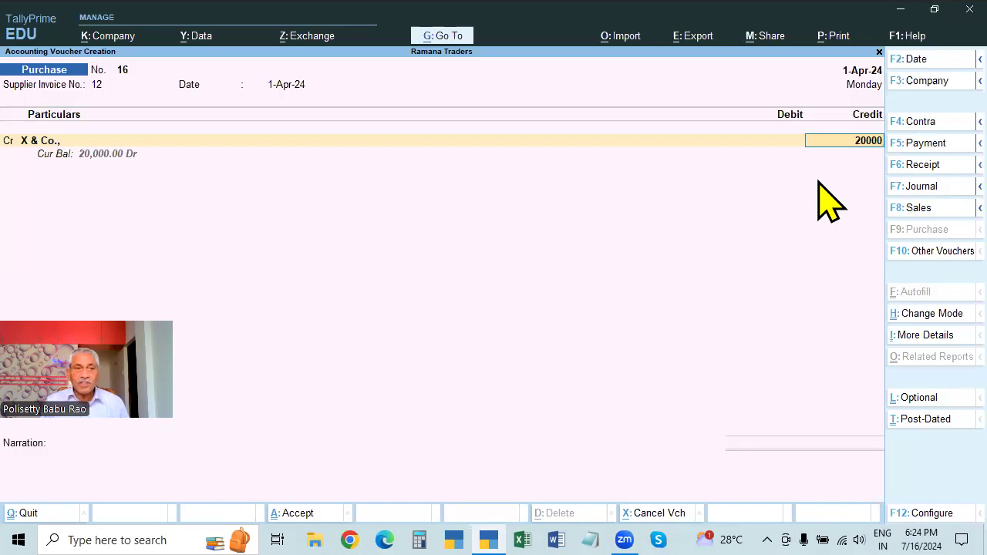
key(Return)
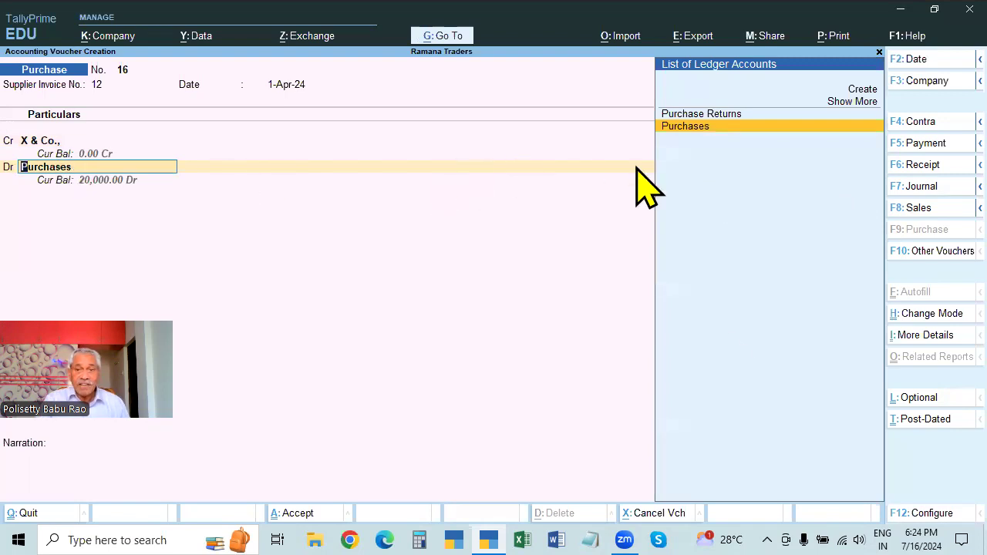
key(Return)
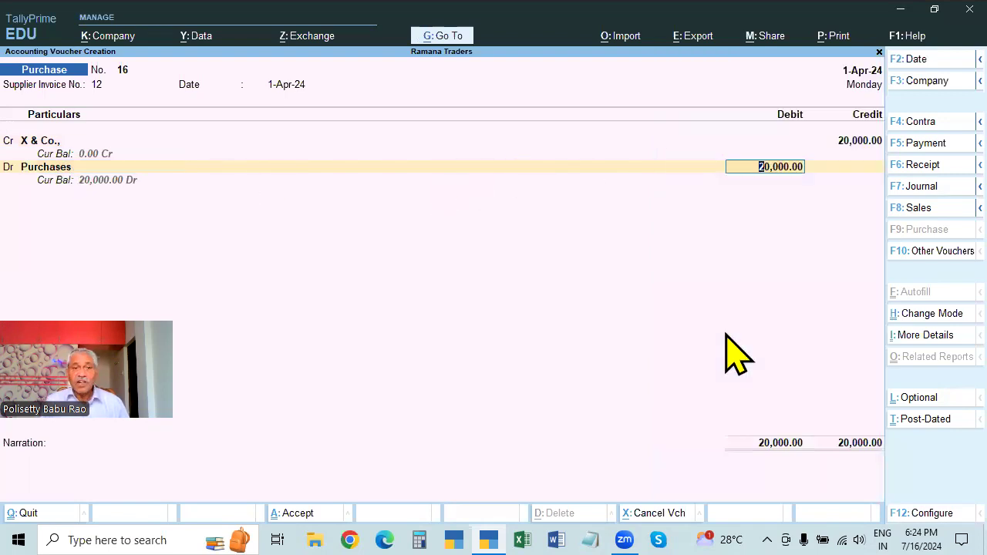
key(Return)
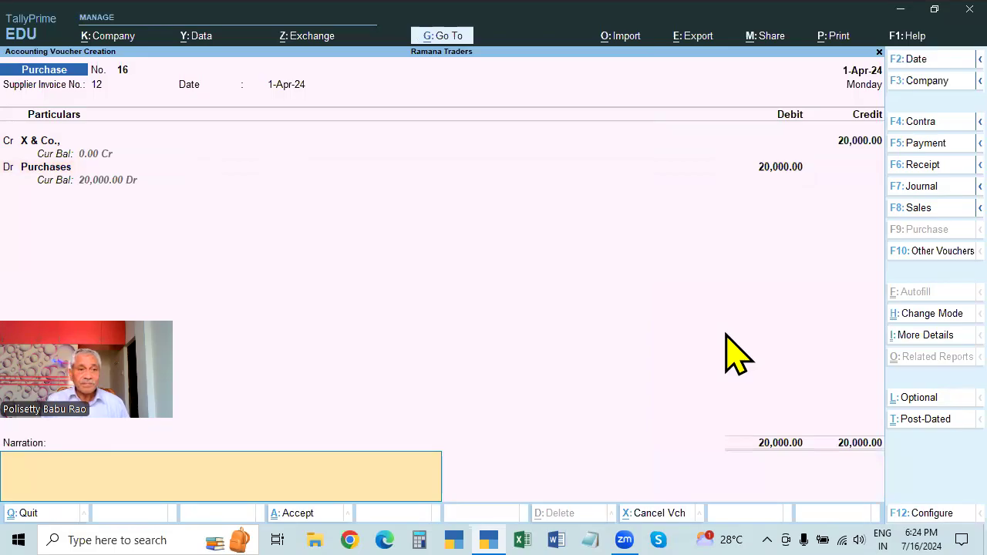
Step: Reopen the X & Co., credit line to review its party details, and return to the narration without saving the voucher
click(52, 141)
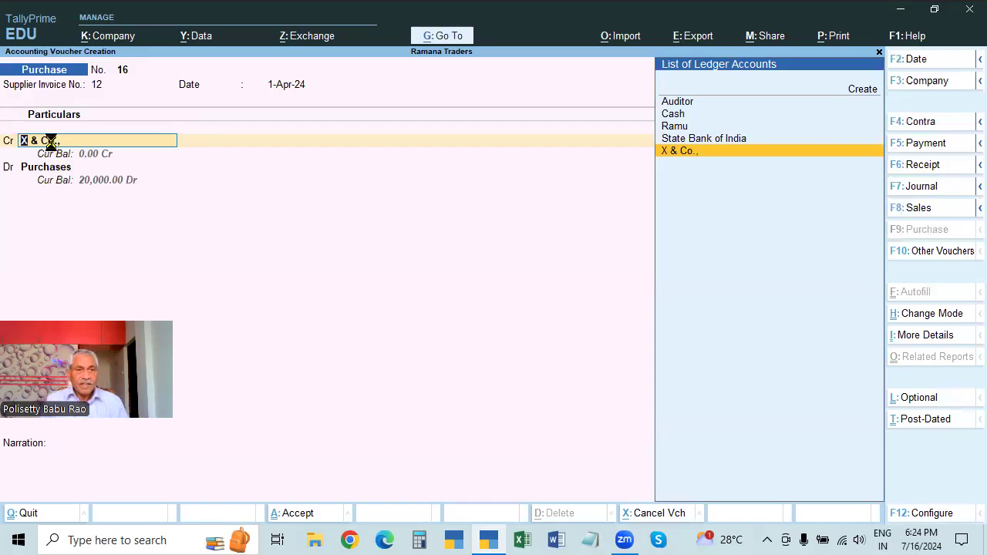
key(Return)
key(ctrl+a)
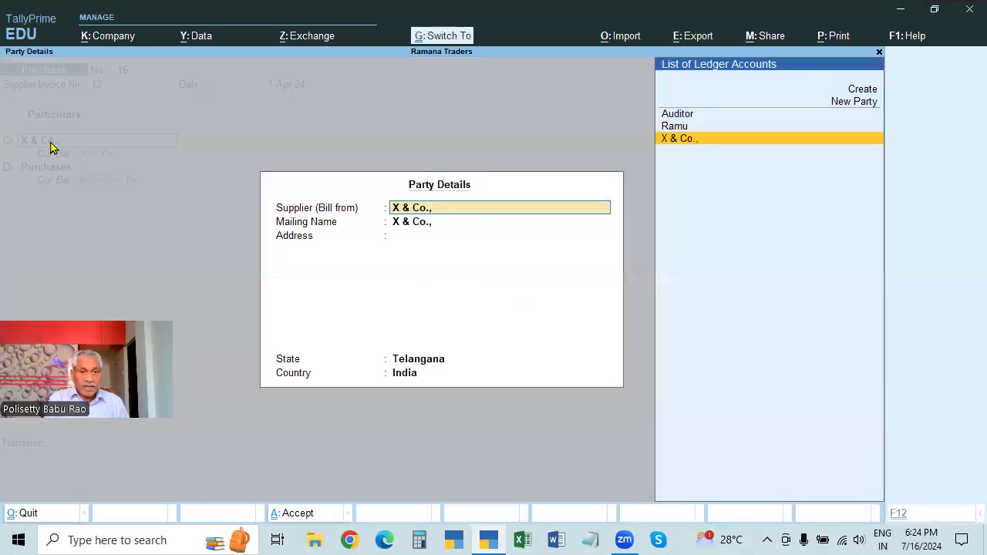
key(ctrl+a)
key(Return)
key(Return)
key(Return)
key(Return)
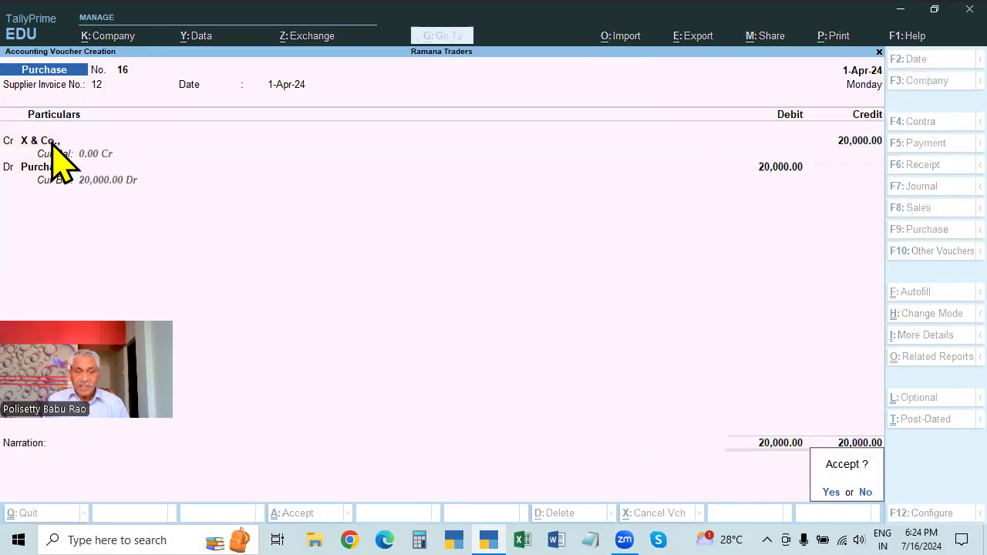
key(Escape)
Step: Enter the narration "BEING GOODS PURCHASED ON CREDIT" and save the purchase voucher
text(BEING GOODS PURCHASED ON CREDIT)
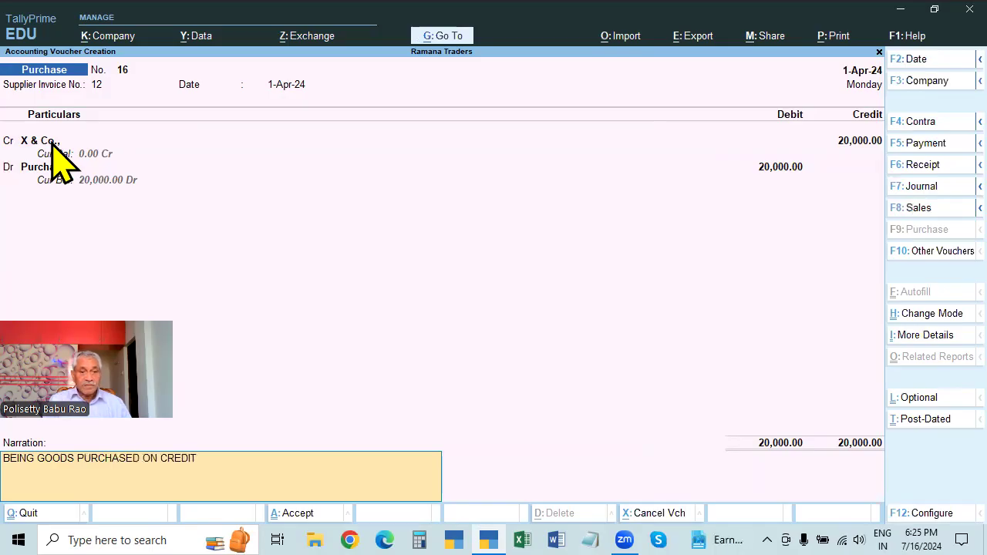
key(Return)
key(Return)
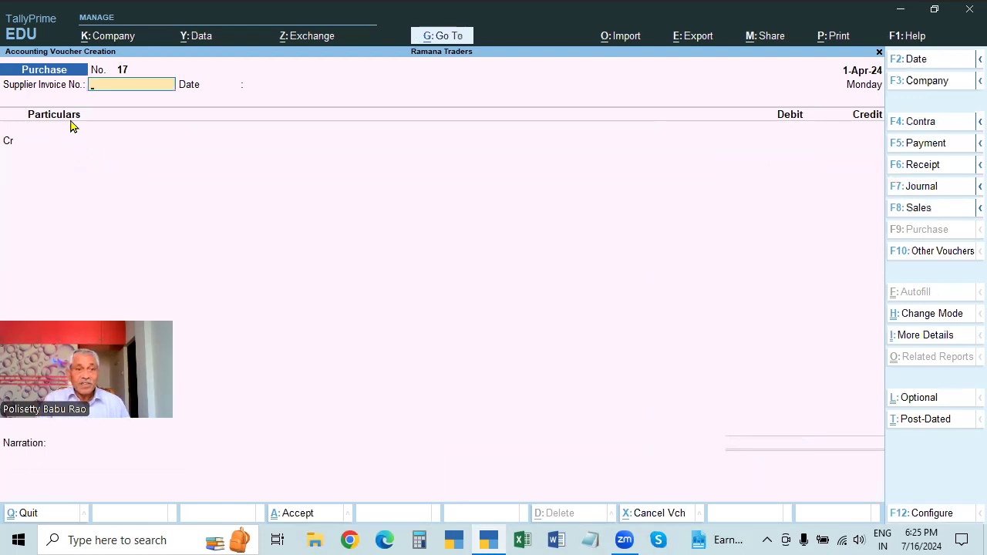
Step: Switch the new purchase voucher to Accounting Invoice mode and enter supplier invoice number 12
click(924, 317)
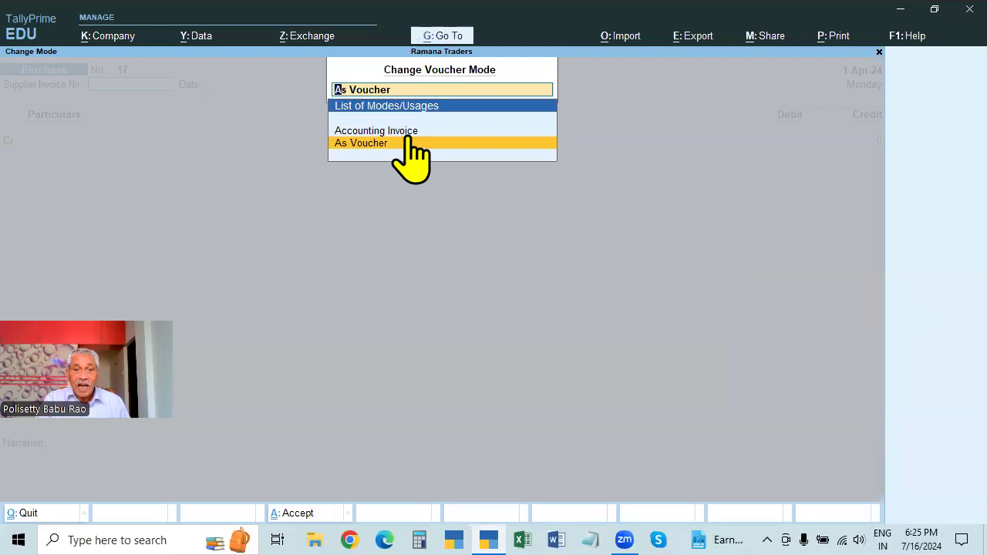
click(407, 134)
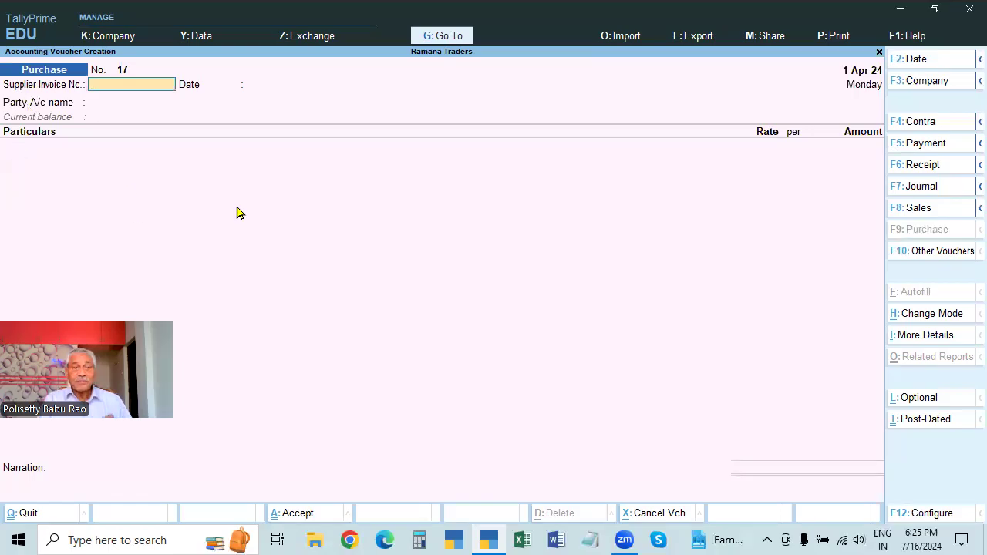
text(12)
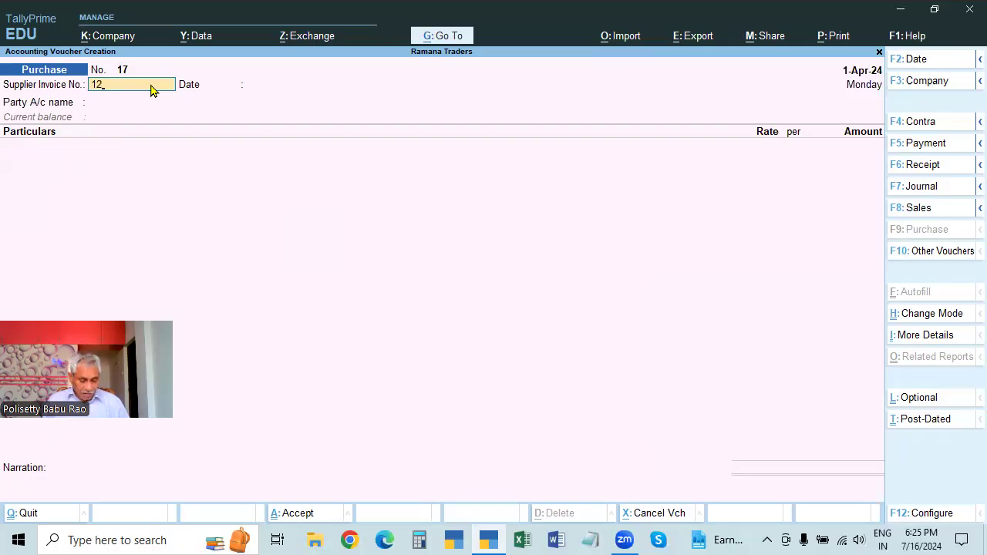
key(Return)
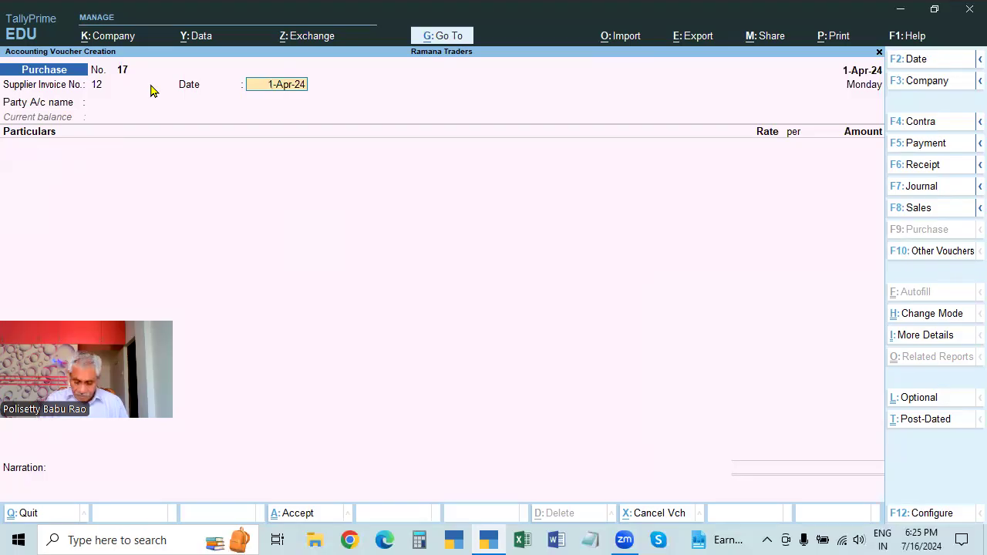
Step: Set both the voucher date and the supplier invoice date to 2-Apr-24
click(152, 90)
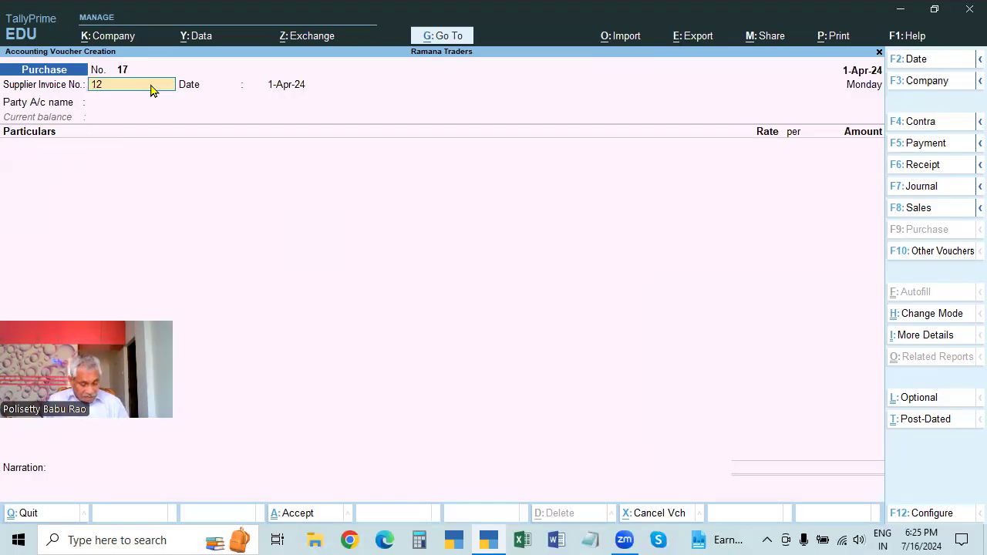
key(F2)
key(Return)
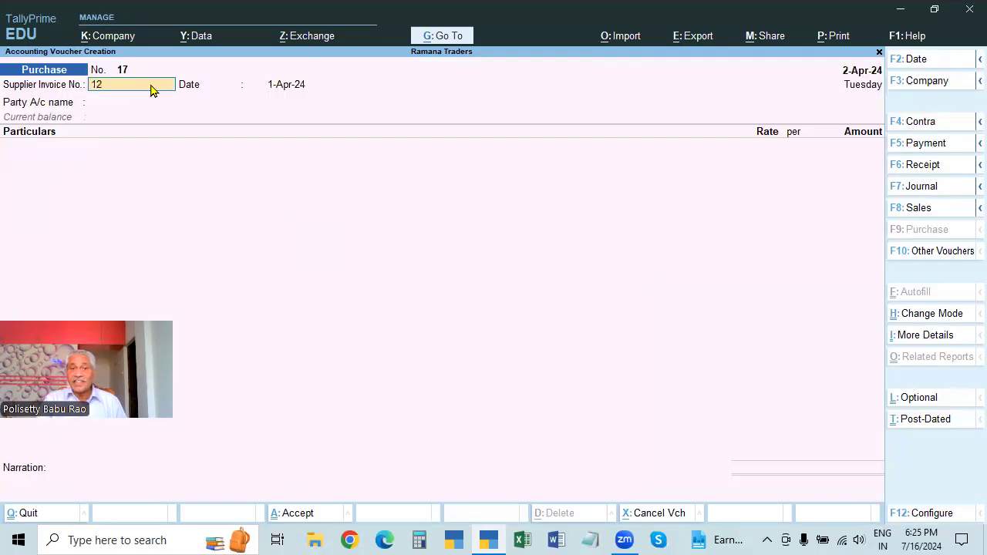
key(Return)
text(2)
key(Return)
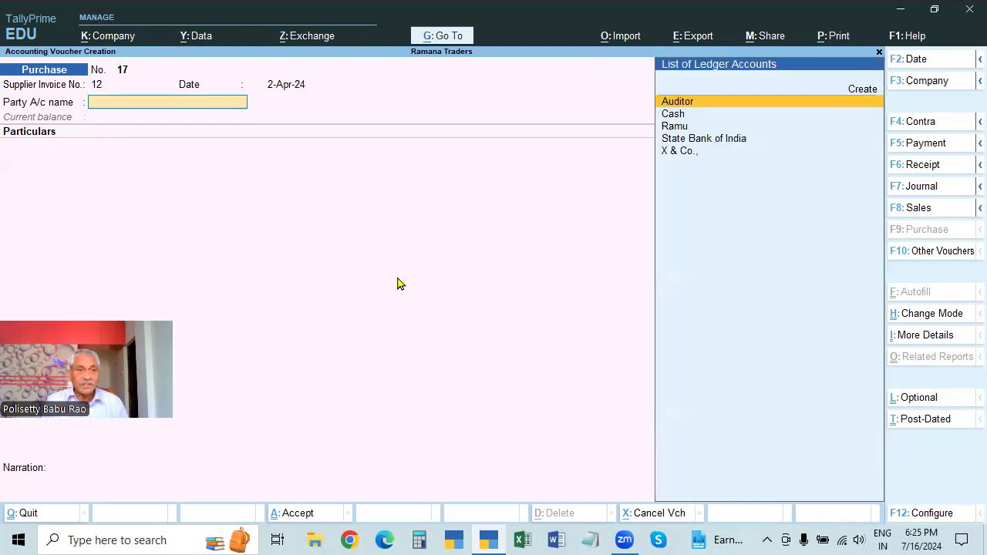
Step: Choose X & Co., as the party account, leaving the receipt details blank and accepting the default party details
key(Down)
key(Down)
key(Down)
key(Down)
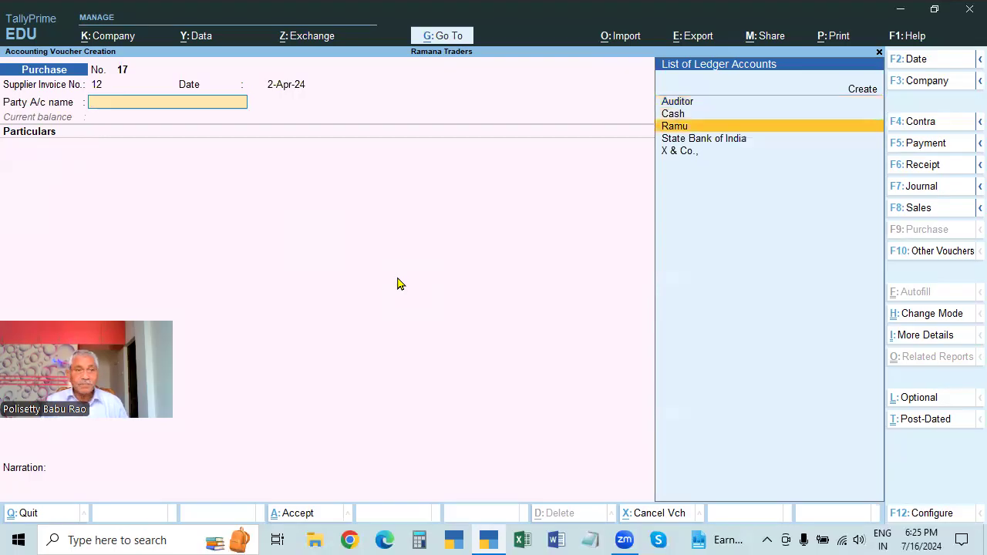
key(Return)
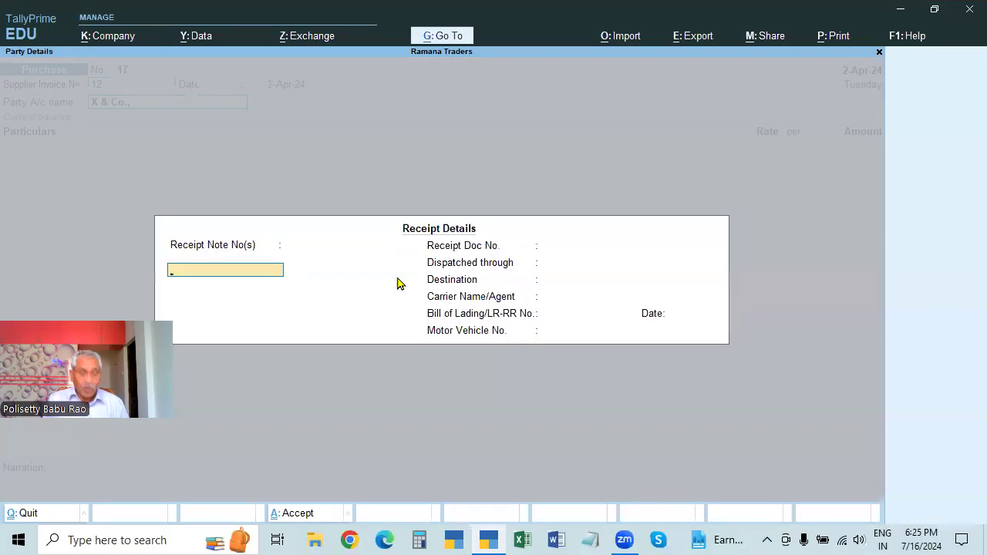
key(ctrl+a)
key(ctrl+a)
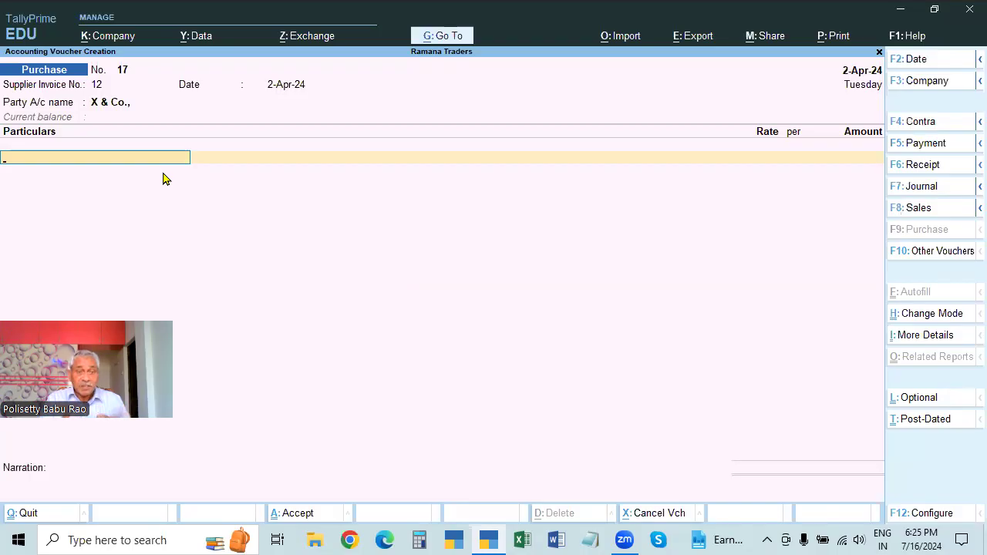
Step: Add the Purchases ledger for 20,000 and enter the narration "BEING GOODS PURCHASED ON CREDIT"
text(P)
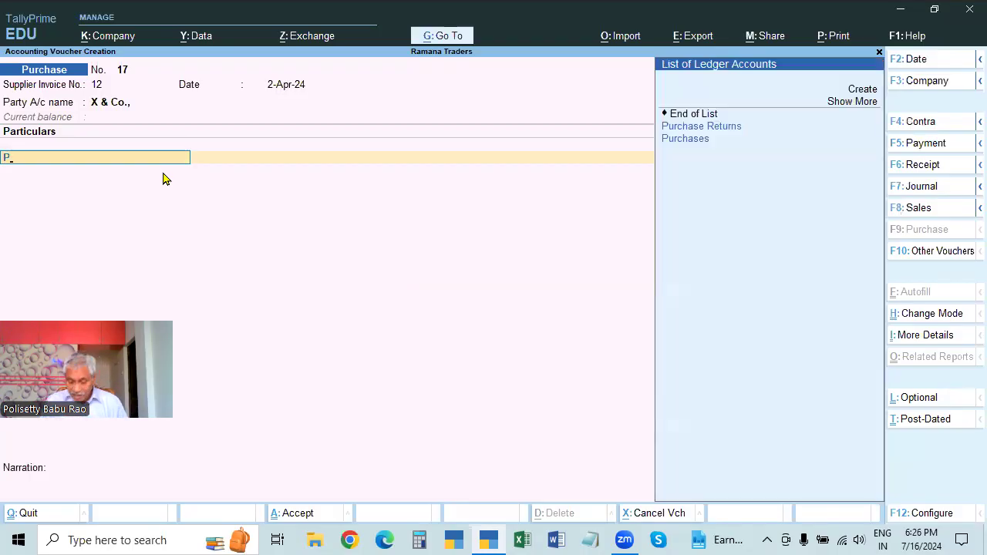
key(Return)
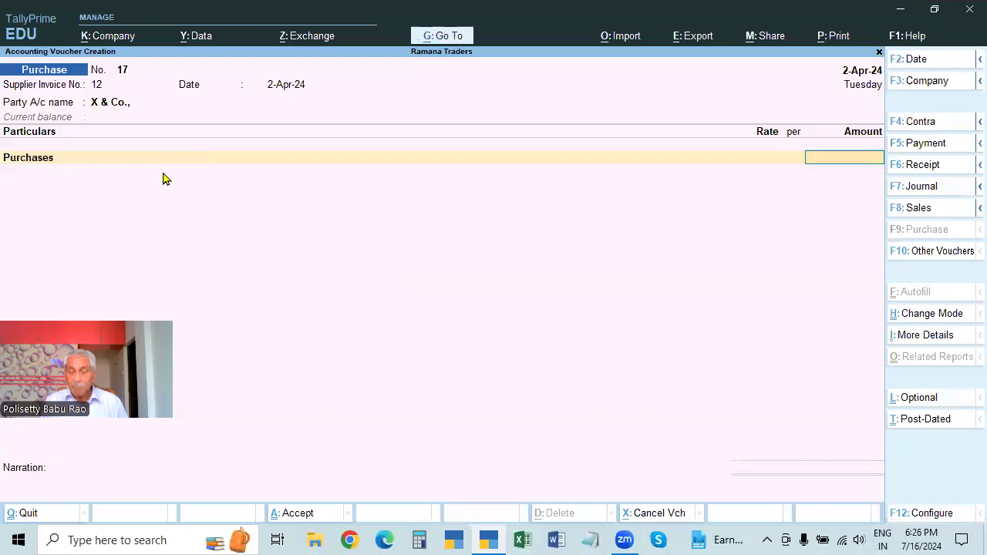
text(20,000)
key(Return)
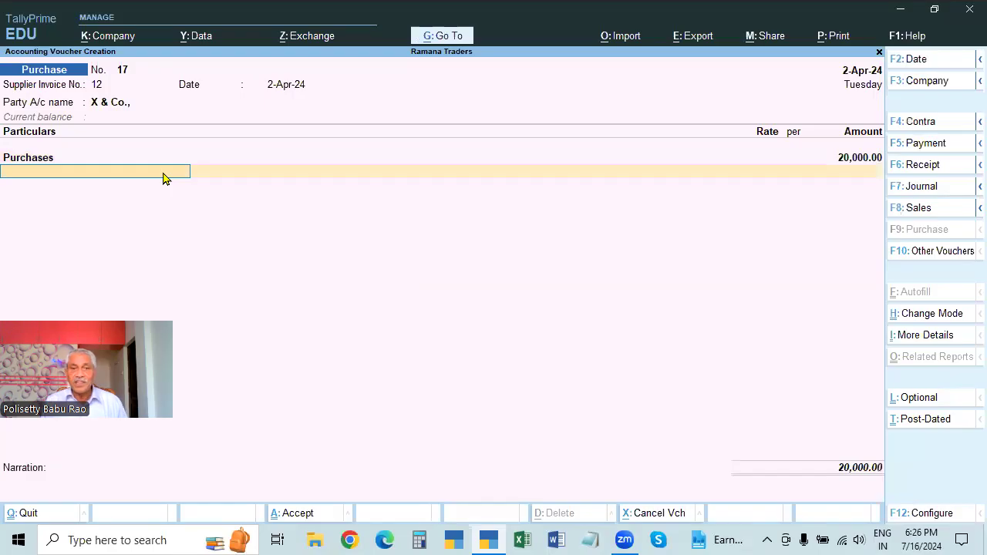
key(Return)
key(Return)
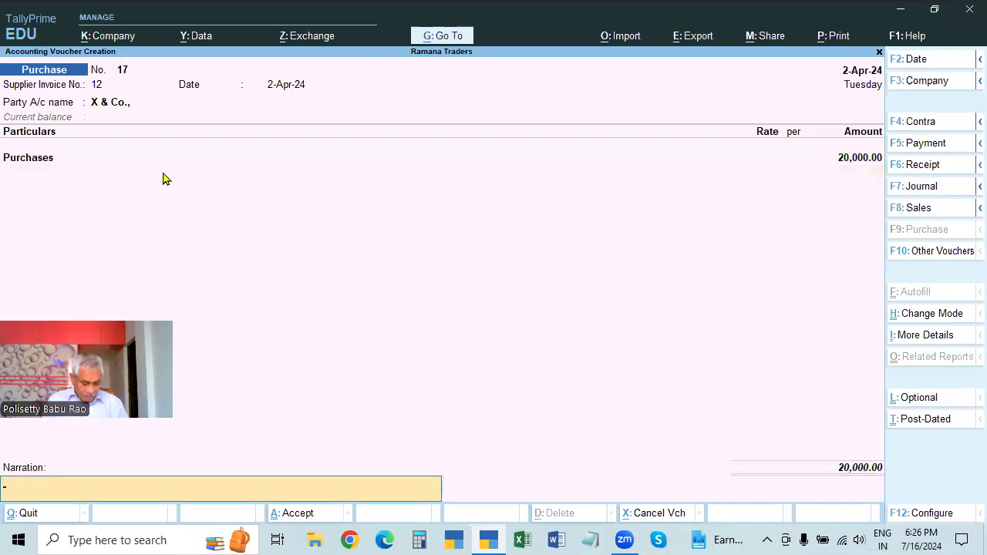
text(BEING GOODS PURCHASED ON CREDIT)
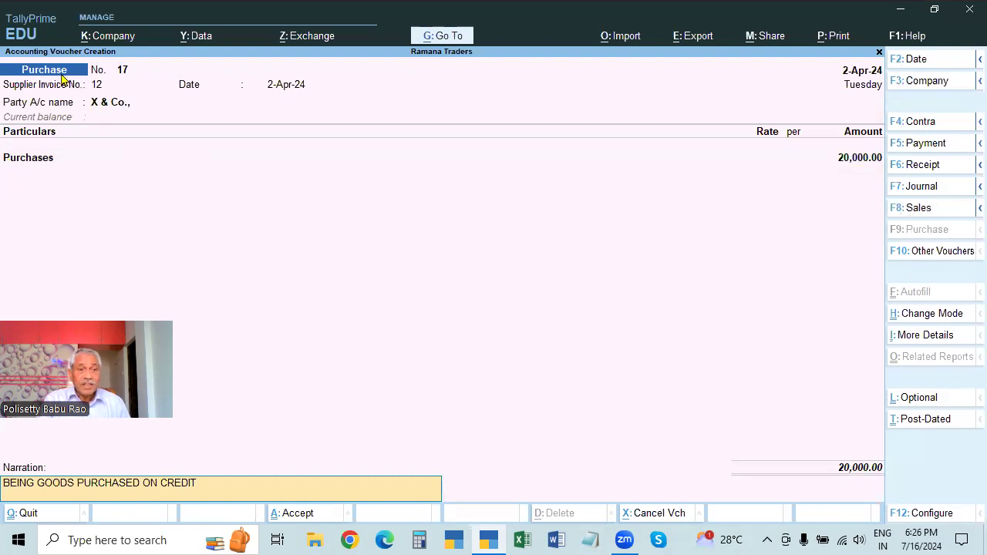
Step: Review the available voucher modes and the company features, keeping Accounting Invoice as the voucher mode
click(925, 316)
click(405, 133)
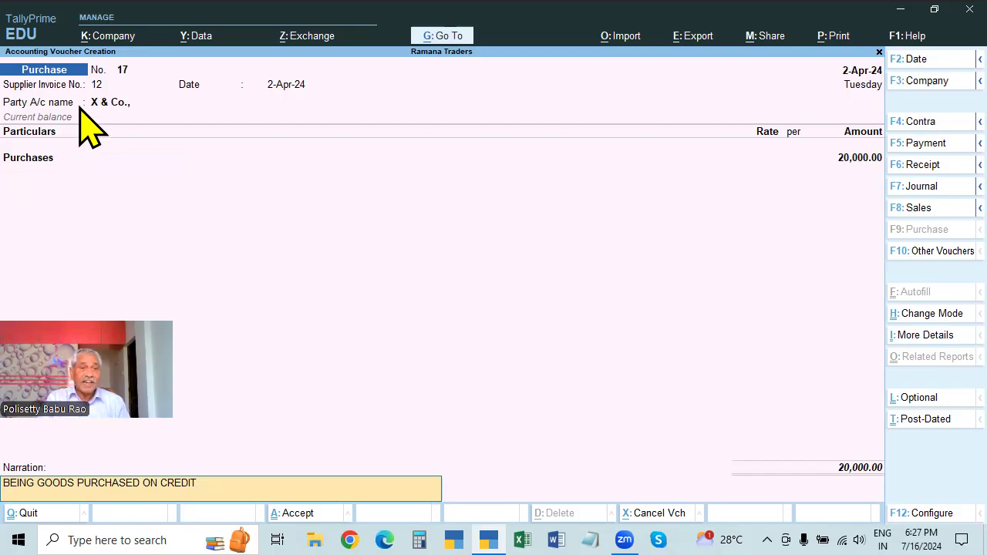
click(918, 316)
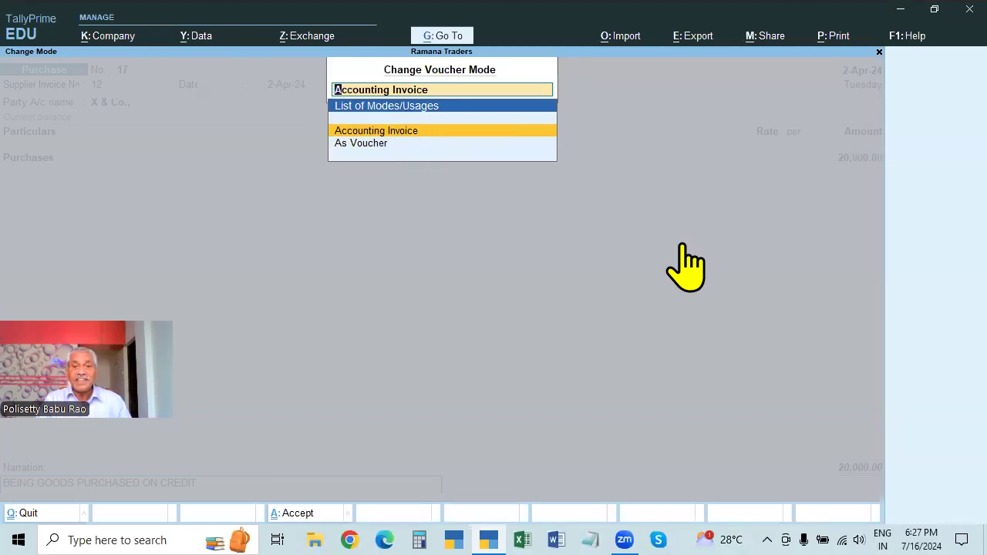
key(Return)
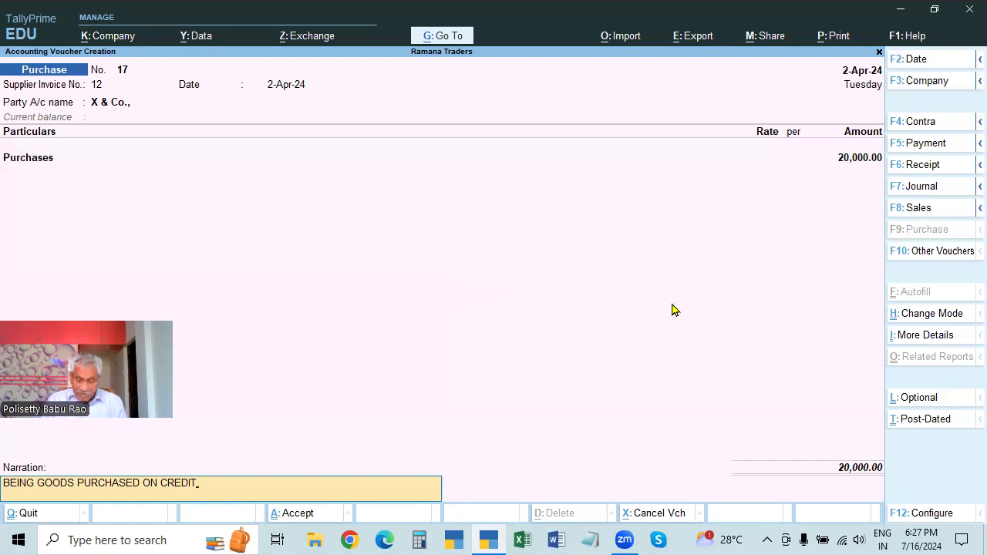
key(F11)
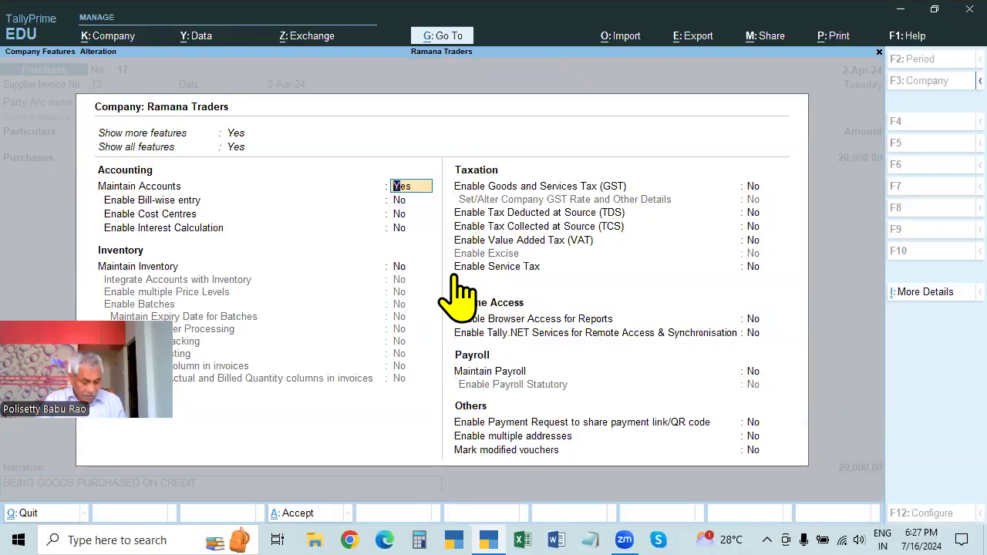
key(ctrl+a)
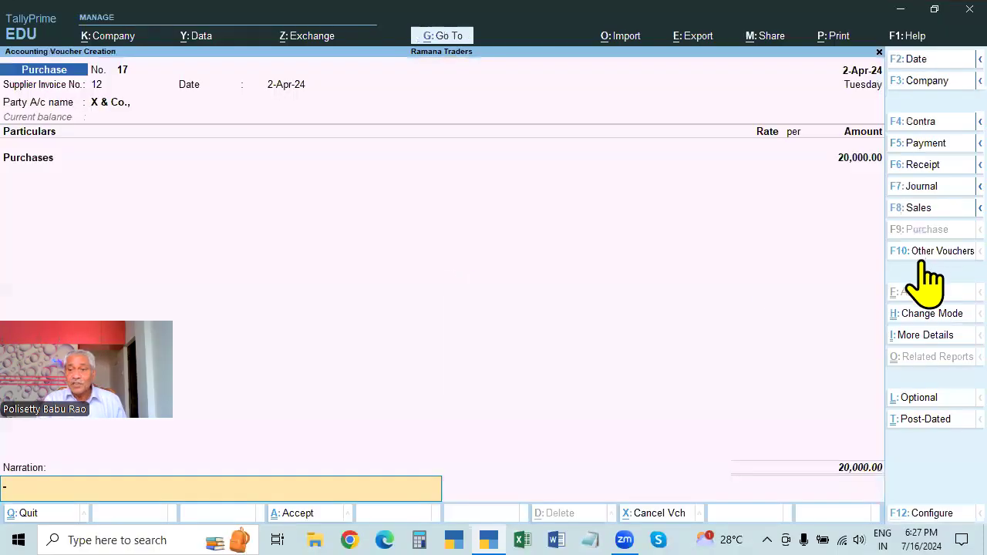
click(926, 314)
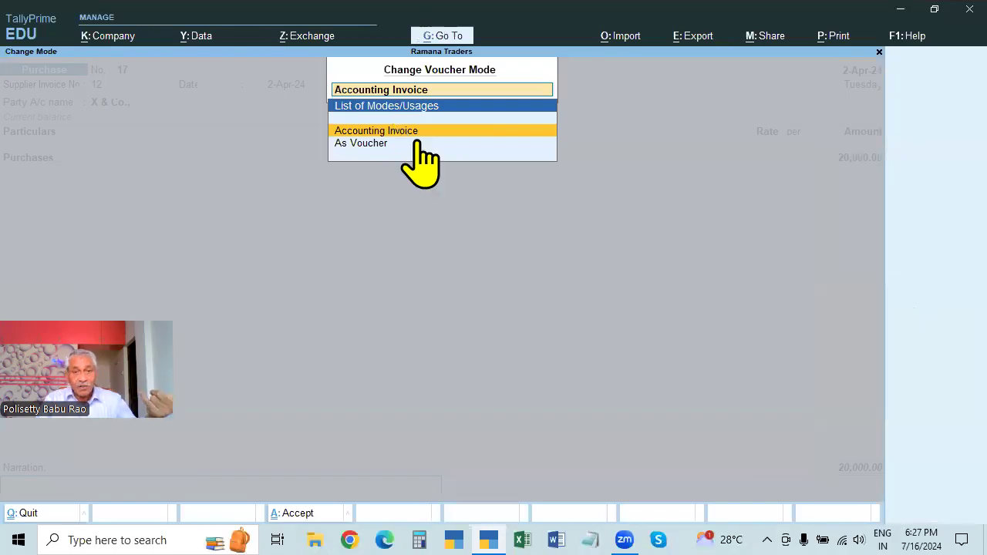
key(Return)
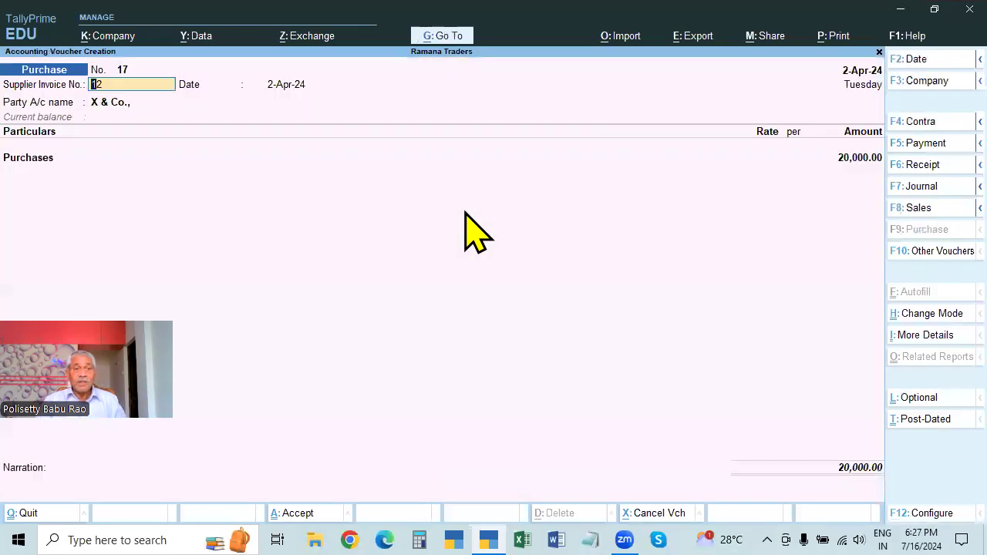
Step: Keep the entered invoice details, fill in the narration "BEING GOODS PURCHASED ON CREDIT" again, and save the purchase voucher
key(Return)
key(Return)
key(Return)
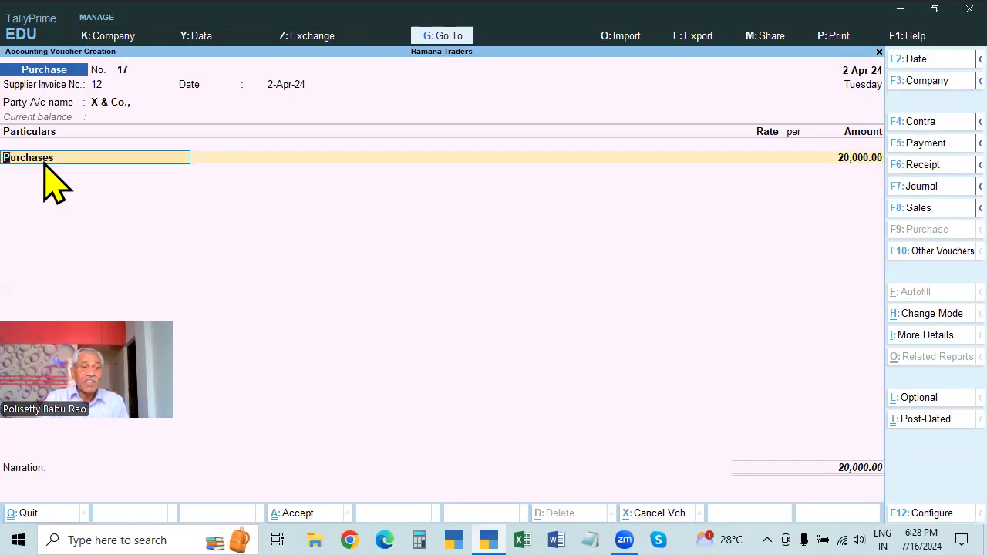
key(Return)
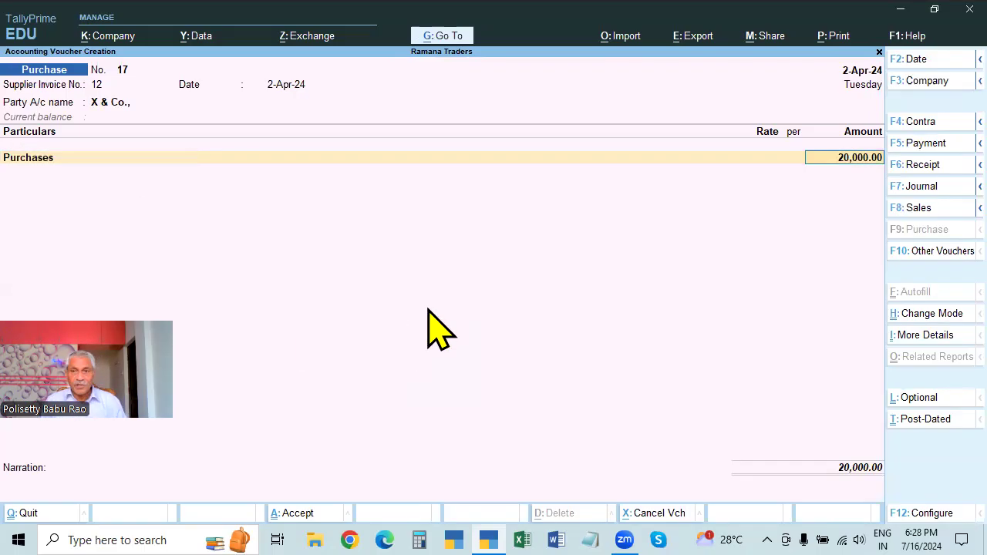
key(Return)
key(Return)
key(Return)
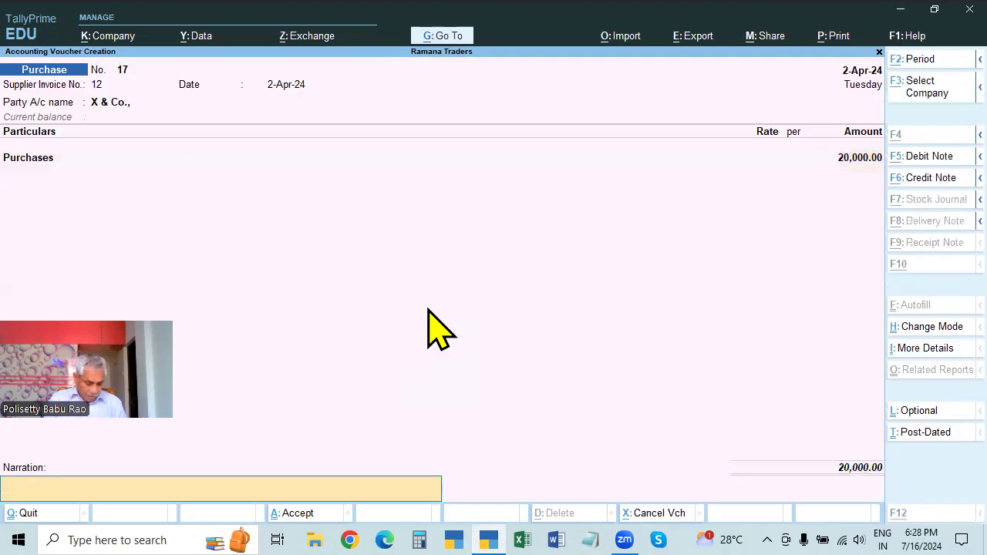
text(BEING GOODS PURCHASED ON CREDIT)
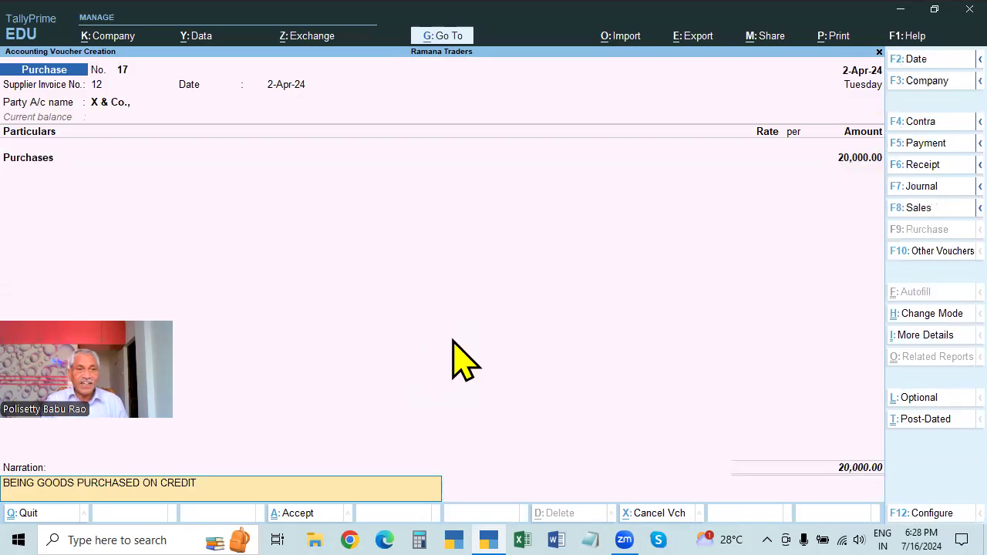
key(Return)
key(Return)
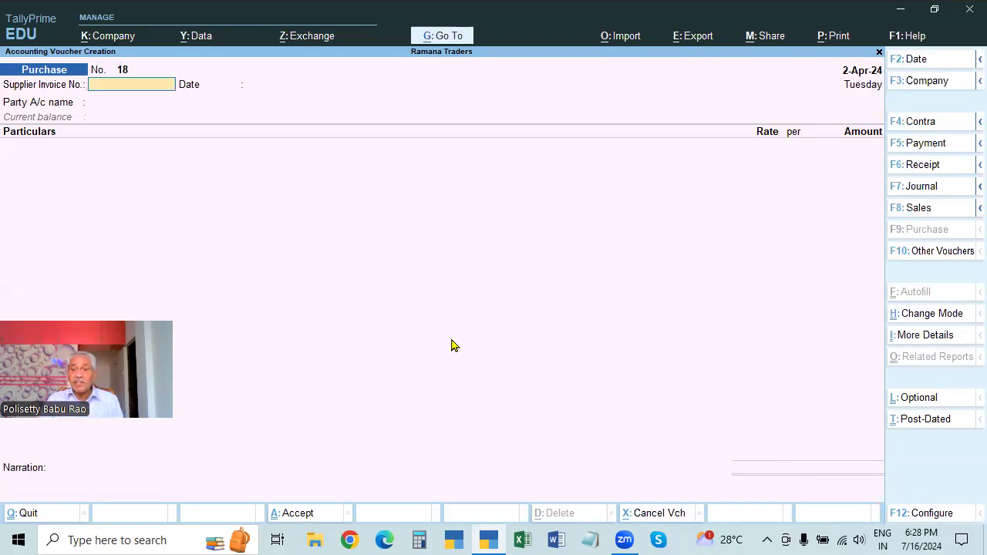
Step: Switch the next purchase voucher to As Voucher mode and enter supplier invoice number 258 dated 2-Apr-24
click(932, 316)
key(Down)
key(Return)
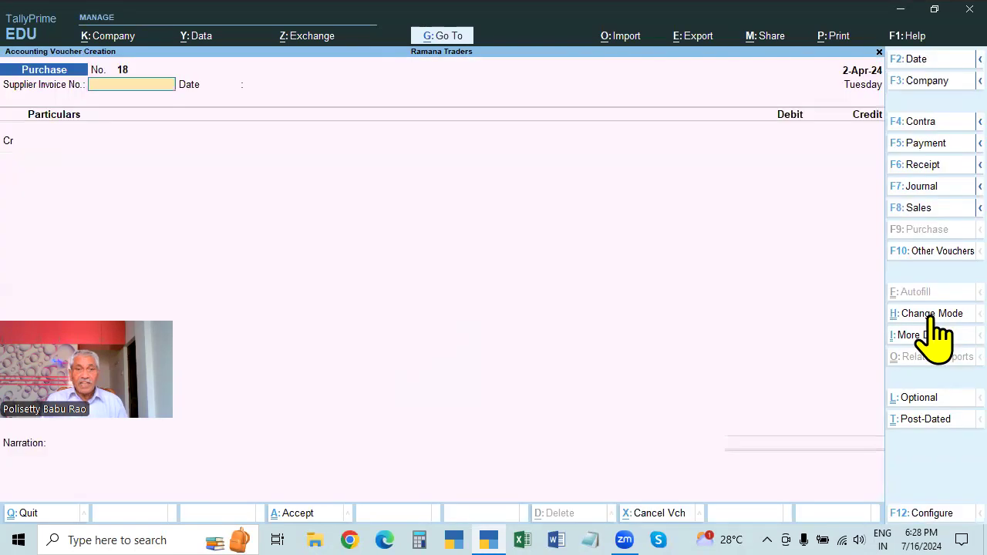
text(258)
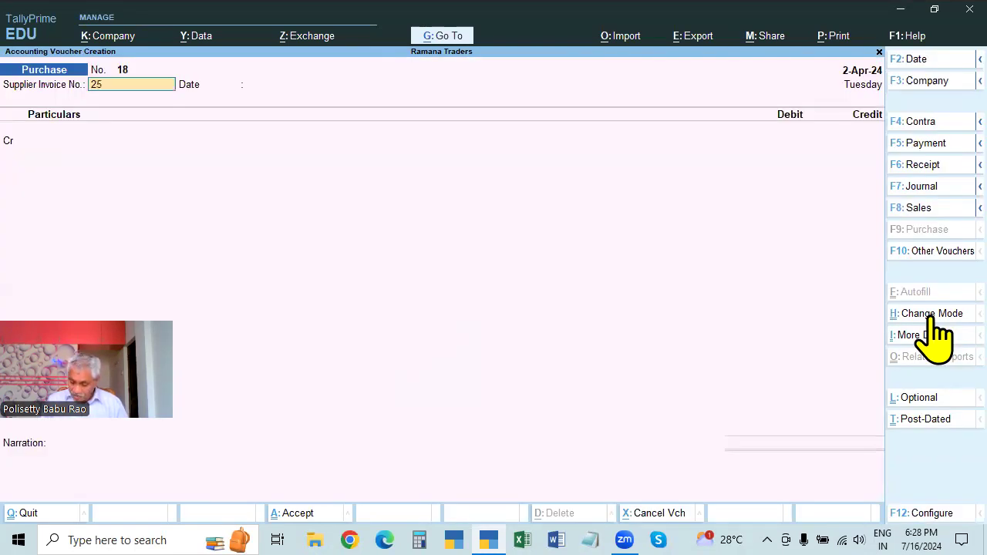
key(Return)
key(Return)
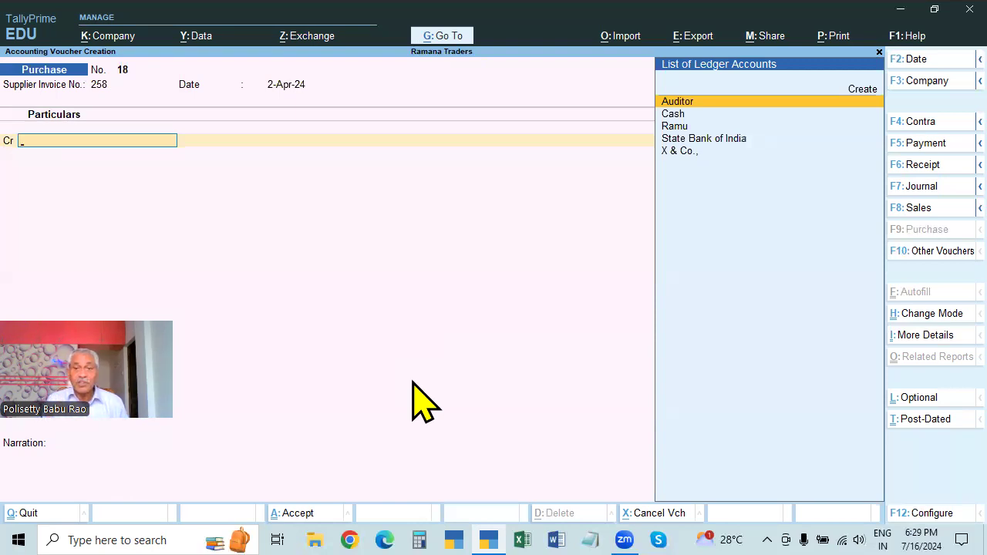
Step: Credit the Auditor ledger with 15,000, leaving the receipt details blank and accepting the default party details
key(Return)
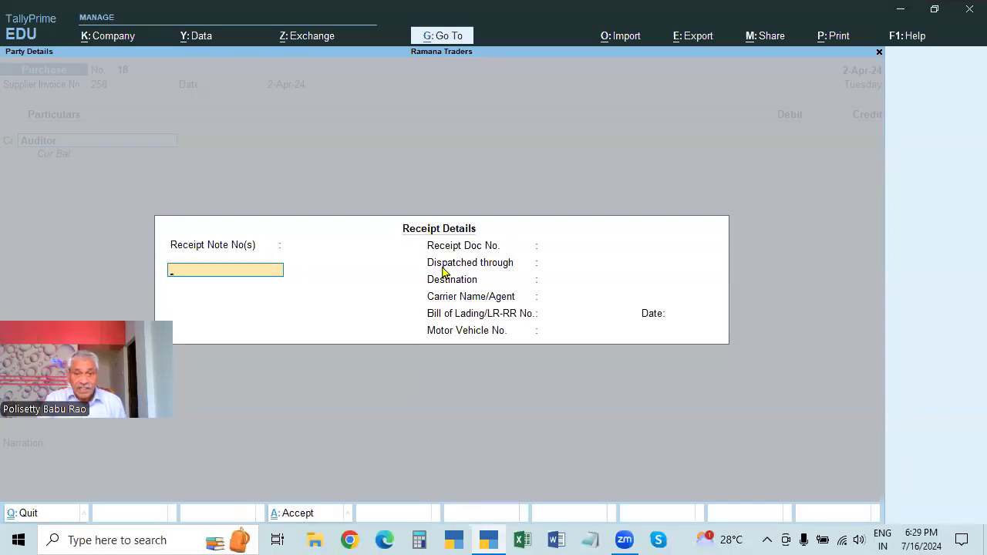
key(ctrl+a)
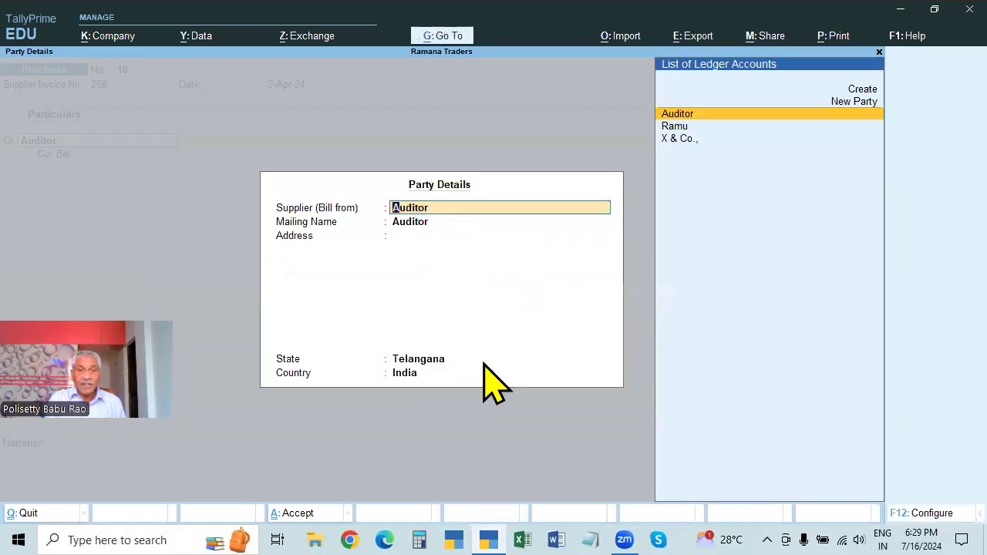
key(ctrl+a)
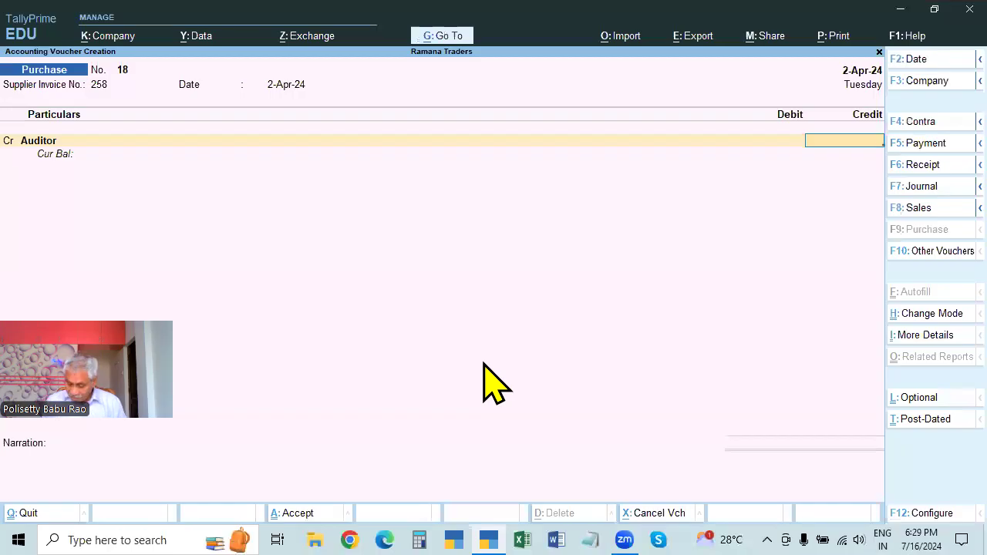
text(2000)
key(Return)
text(15000)
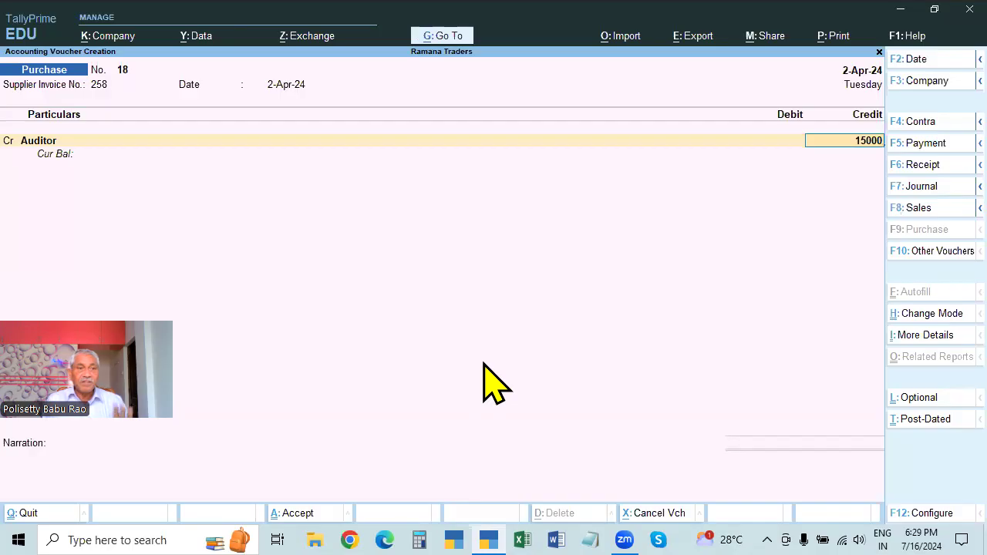
key(Return)
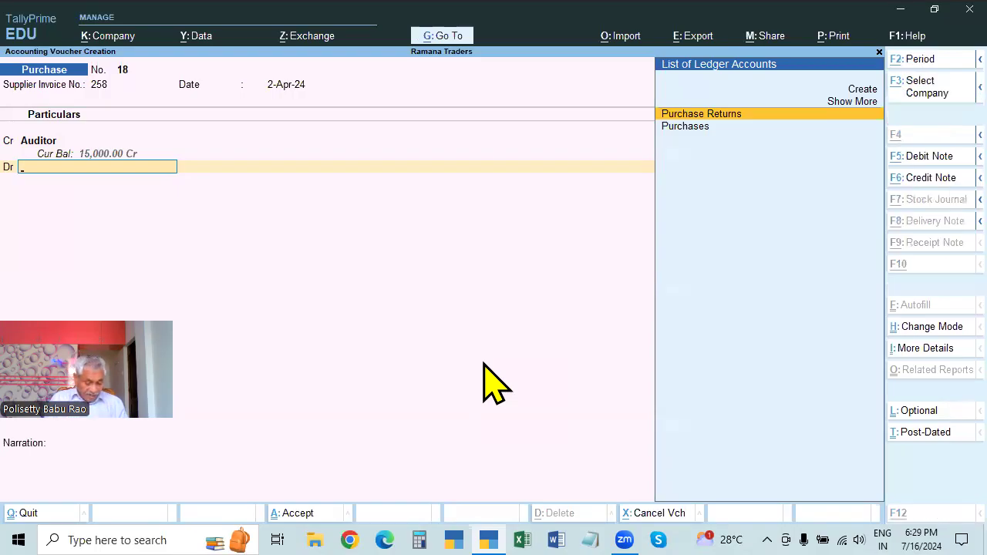
Step: Create the ledger ACCOUNTING CHARGES PAID under Indirect Expenses for the voucher's debit entry, keeping its ledger type Not Applicable
key(alt+c)
text(ACCOUN)
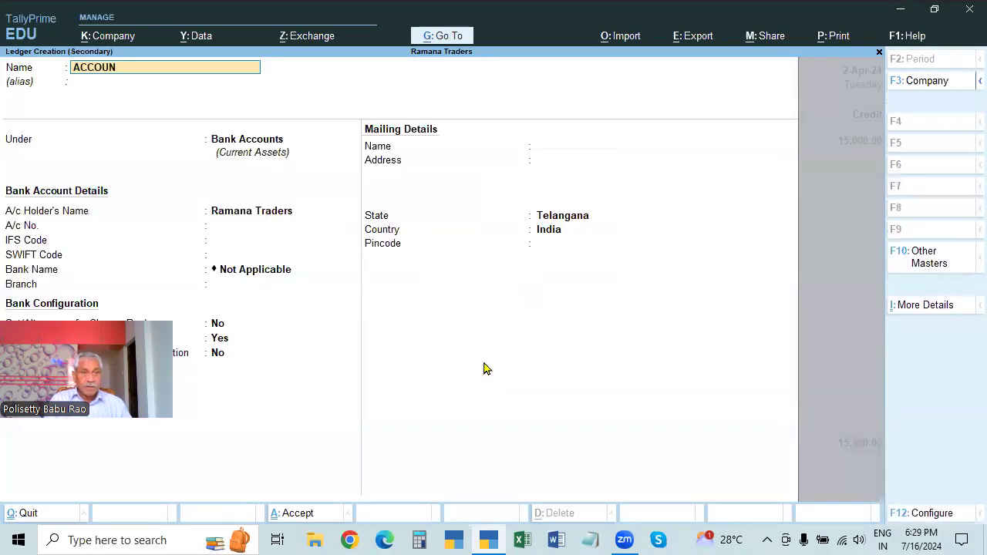
text(TING CHARGES PAID)
key(Return)
key(Return)
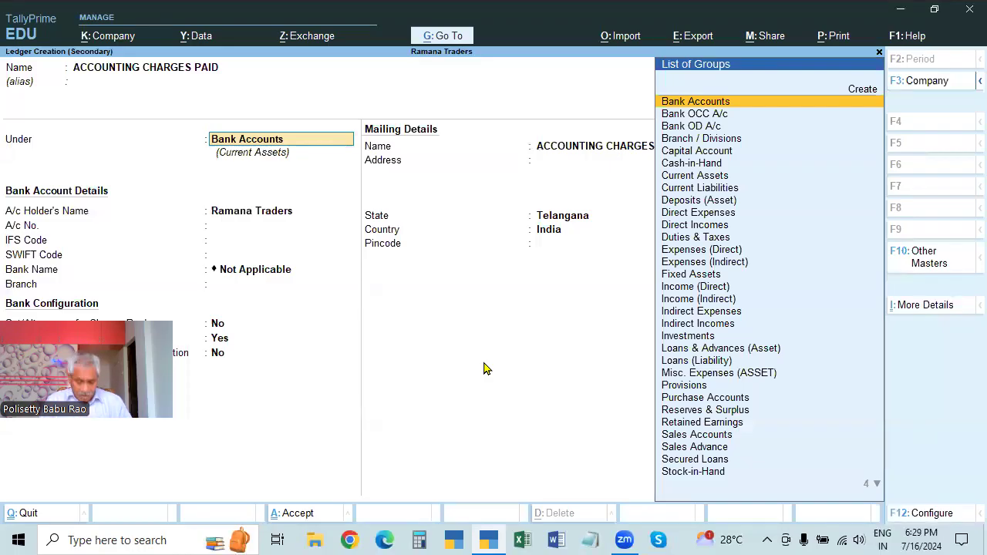
text(IND)
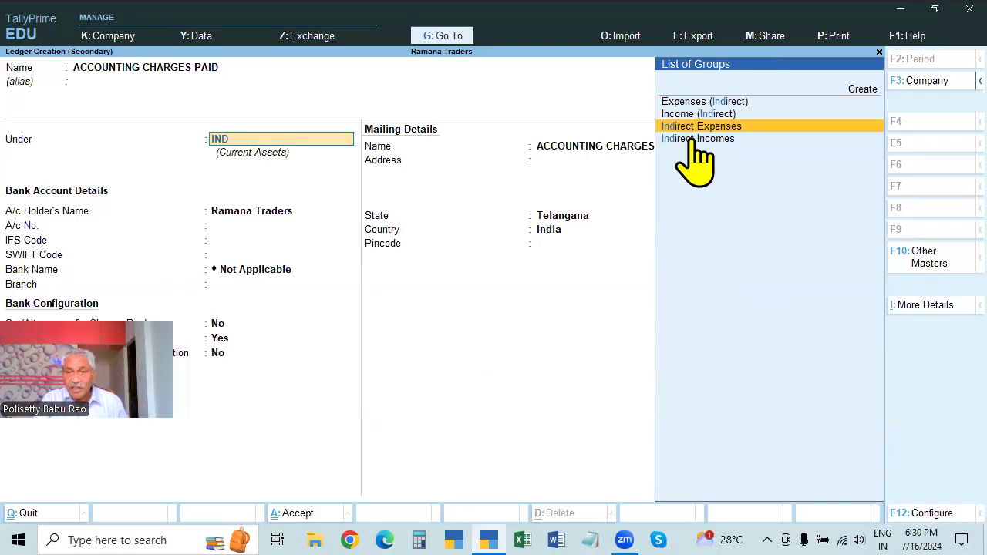
click(823, 128)
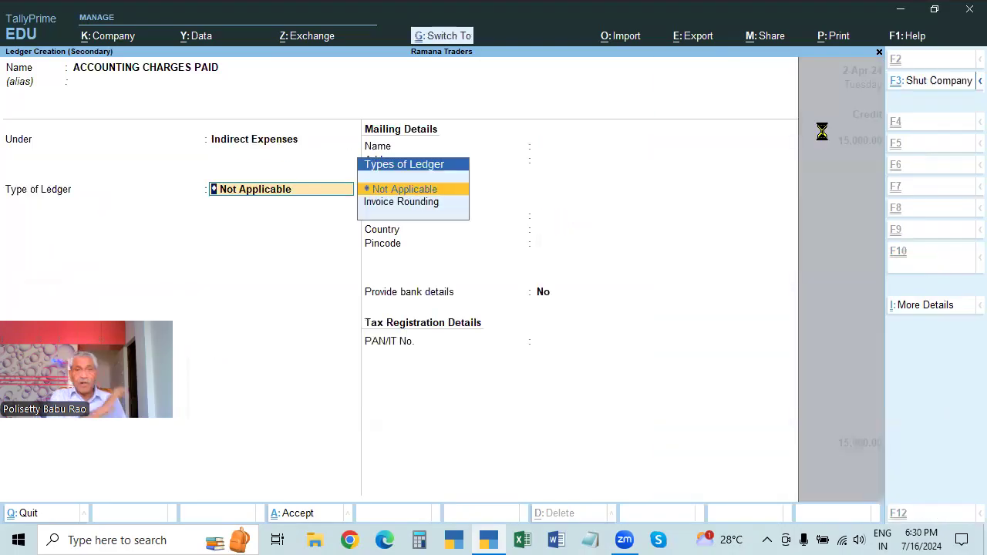
key(ctrl+a)
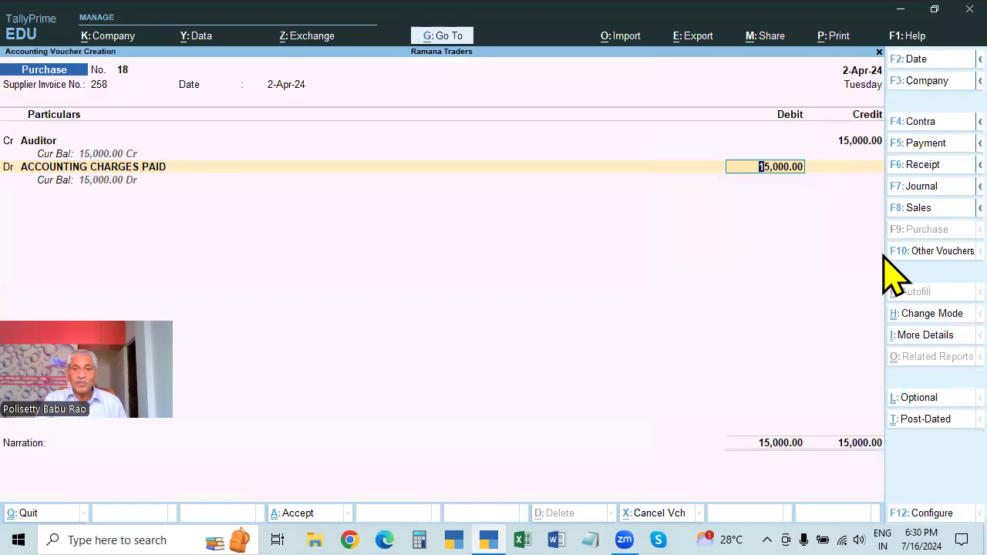
Step: Keep the 15,000 debit, enter the narration "BEING ACCOUNTING CHARGES PAID", and save the purchase voucher
key(Return)
text(BEING)
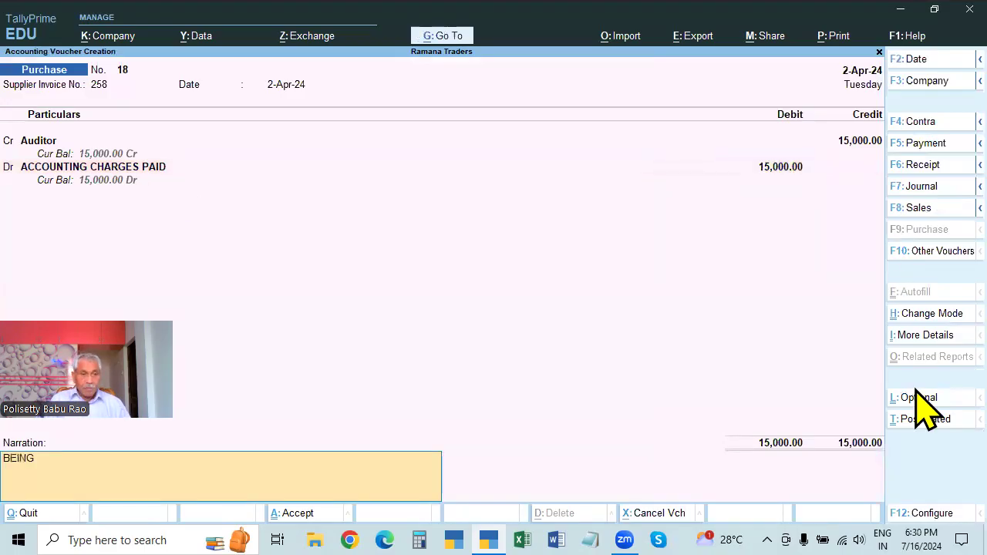
text( ACCOUNTIN)
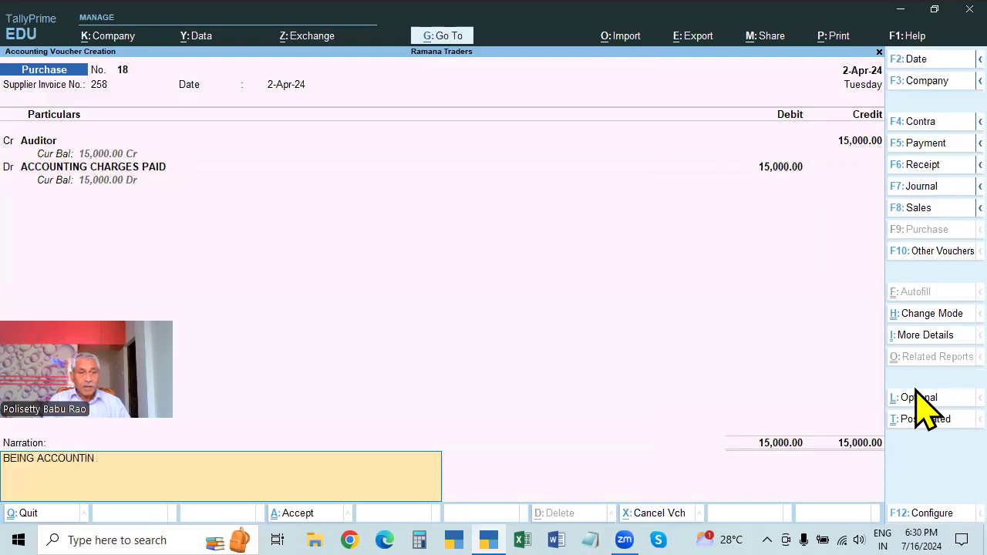
text(G HCARGES)
key(BackSpace)
key(BackSpace)
key(BackSpace)
key(BackSpace)
key(BackSpace)
key(BackSpace)
key(BackSpace)
key(BackSpace)
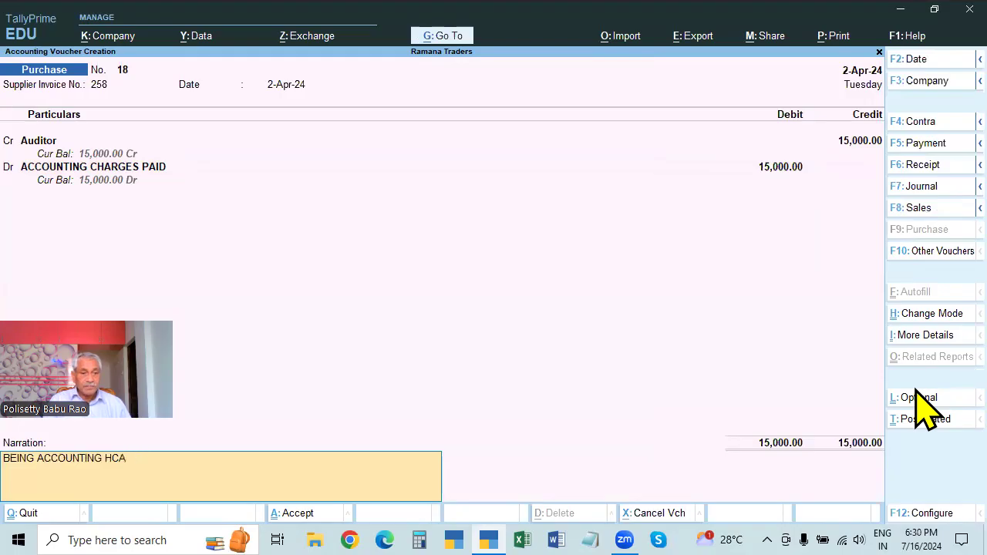
text(CHARGES PAID)
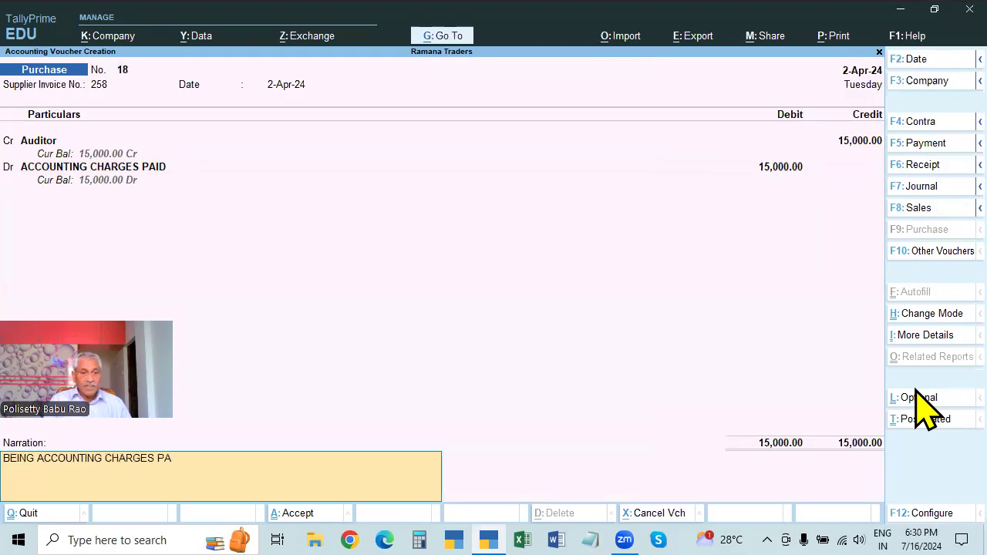
key(Return)
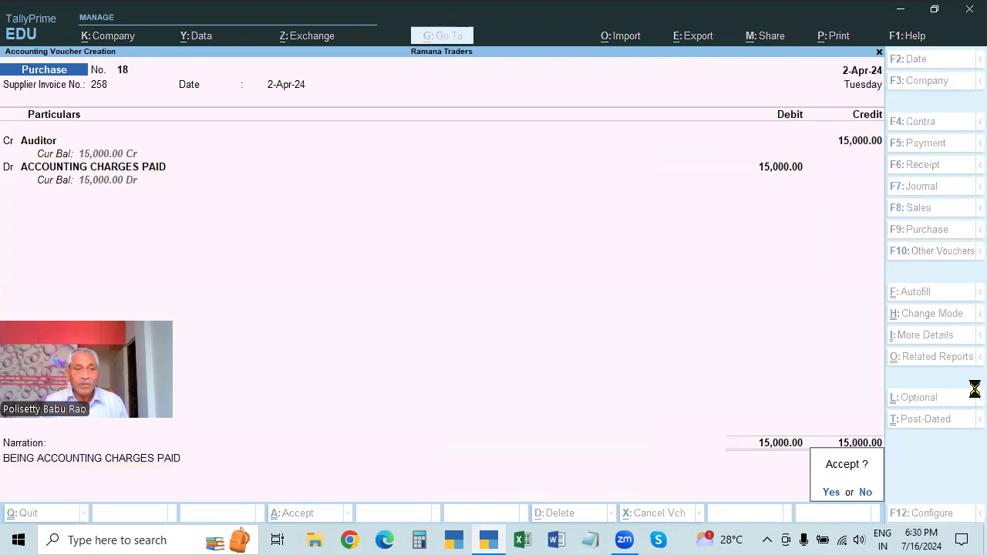
key(Return)
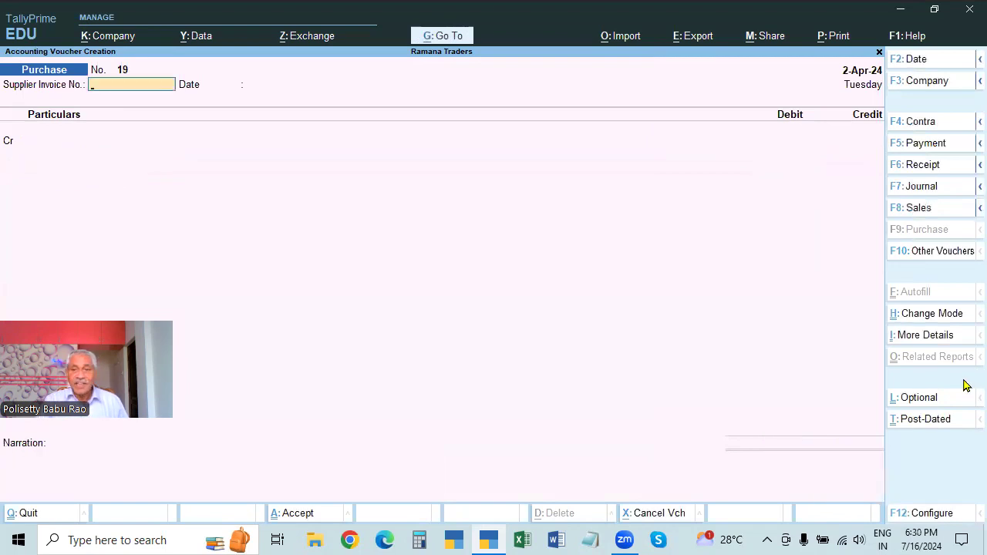
Step: Switch the next purchase voucher to Accounting Invoice mode and enter supplier invoice number 258 dated 2-Apr-24
click(926, 315)
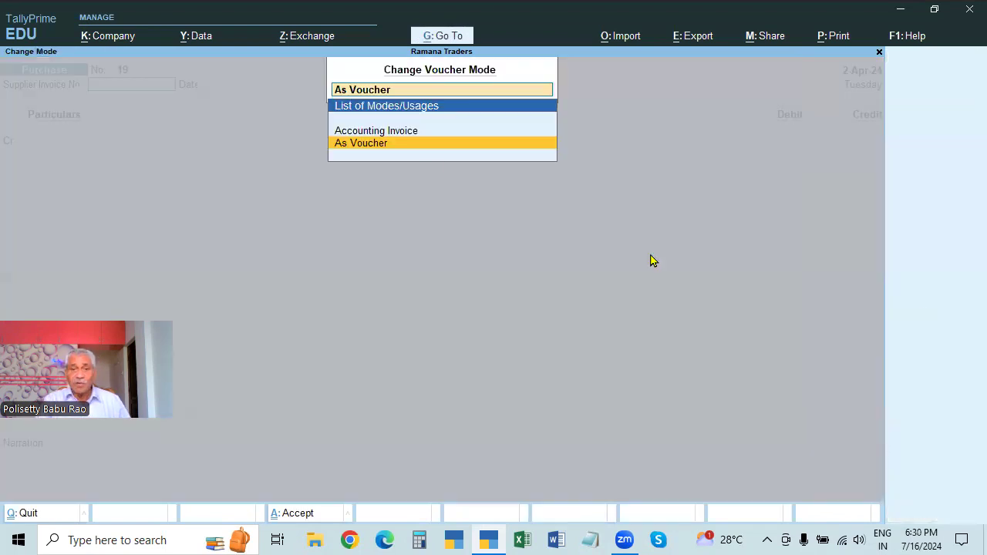
click(407, 132)
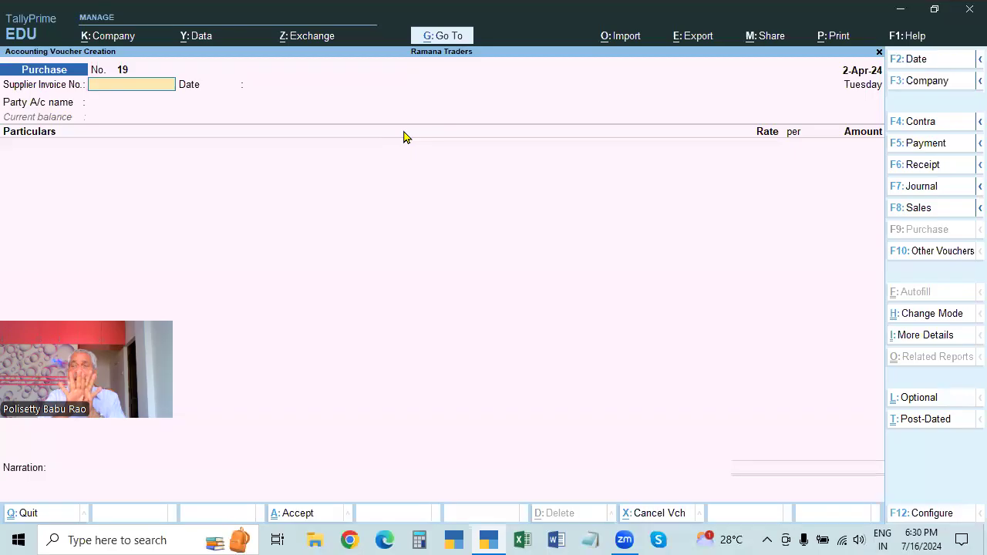
text(258)
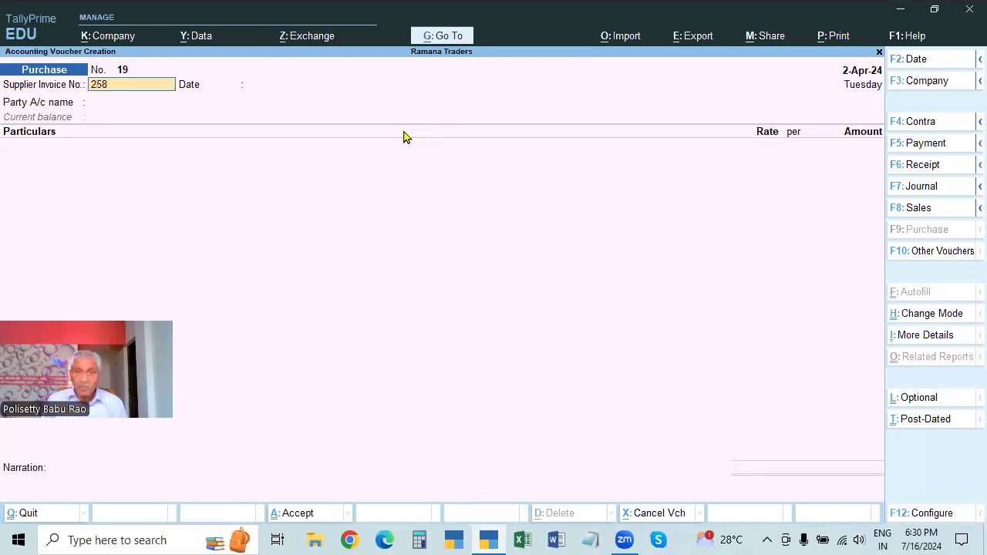
key(Return)
key(Return)
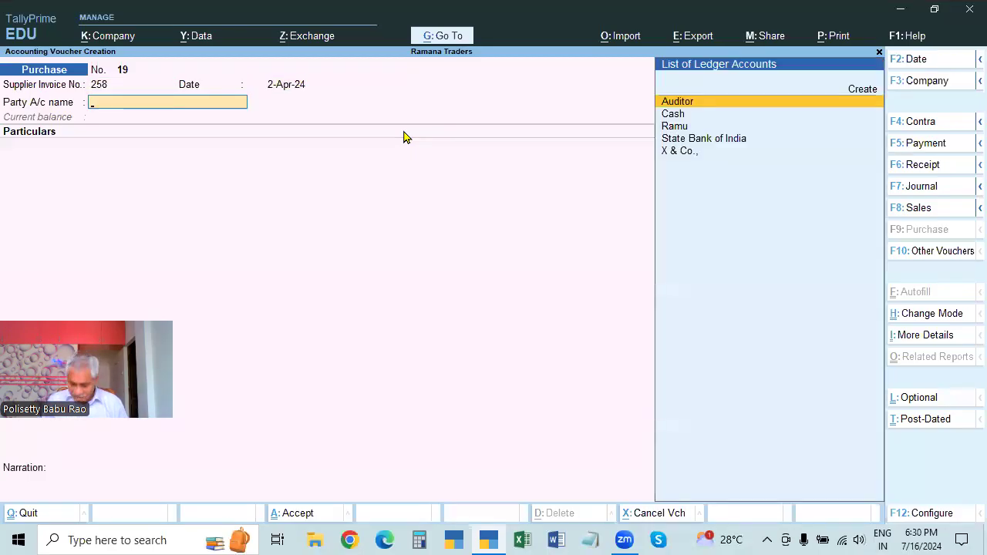
Step: Choose Auditor as the party account, leaving the receipt details blank and accepting the default party details
key(Return)
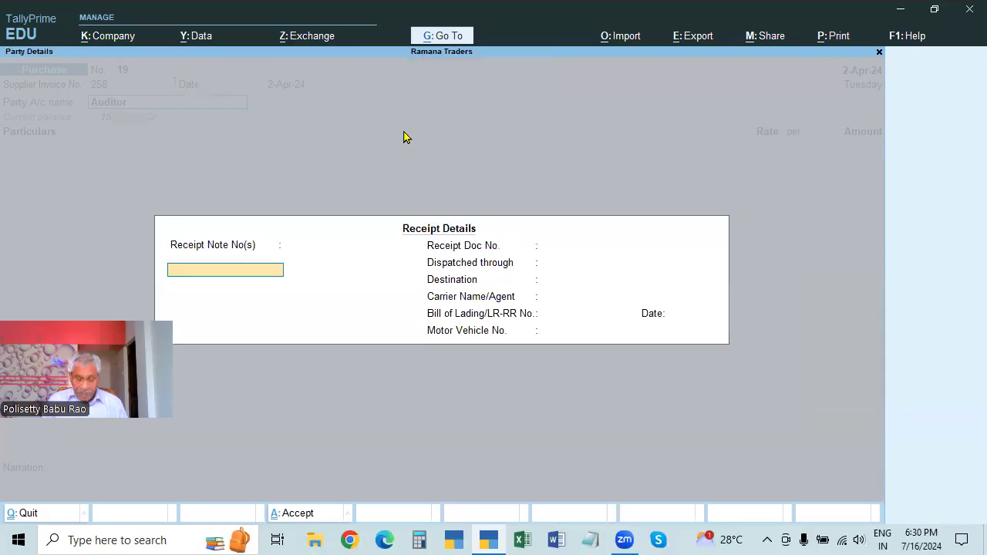
key(Escape)
key(Return)
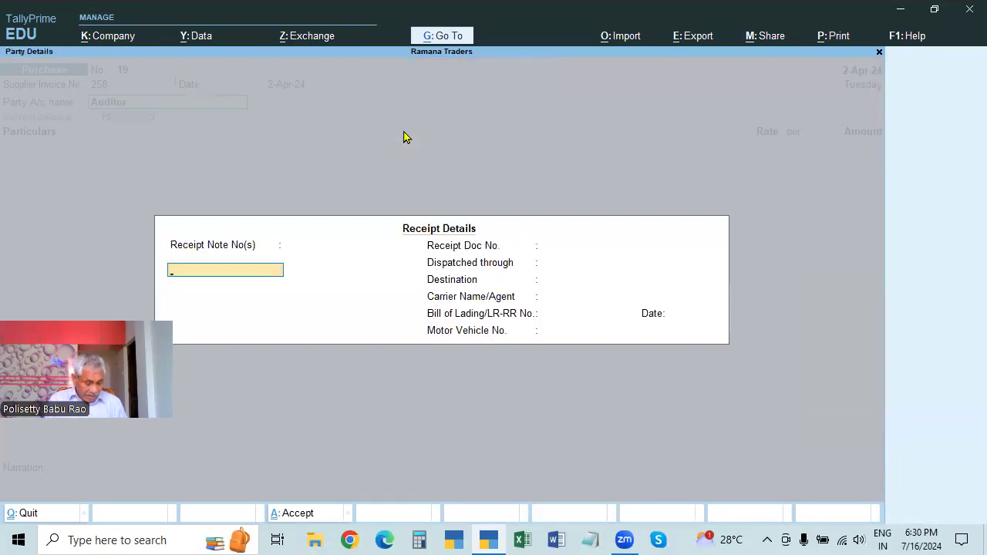
key(ctrl+a)
key(ctrl+a)
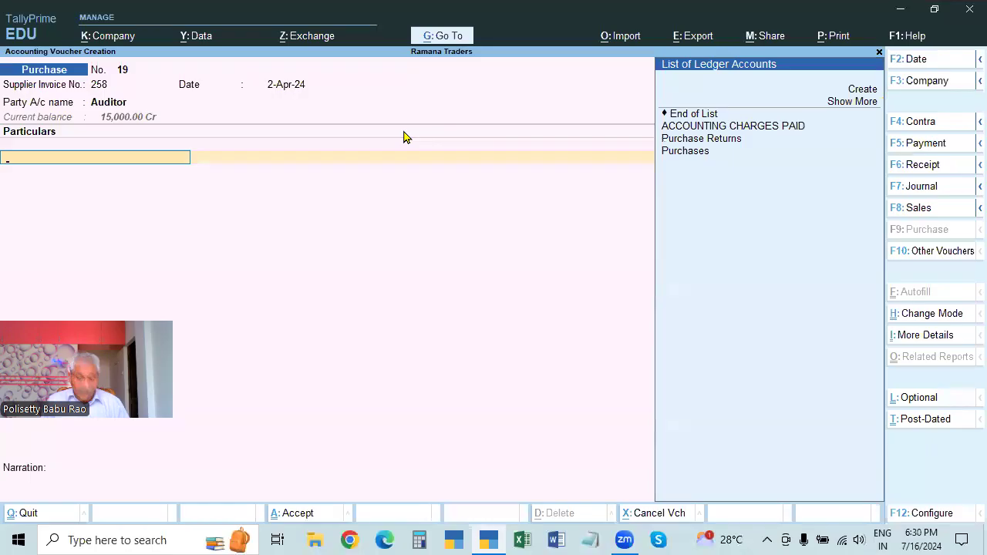
Step: Add the ACCOUNTING CHARGES PAID ledger to the invoice with an amount of 15,000 and end the ledger list
key(Down)
key(Return)
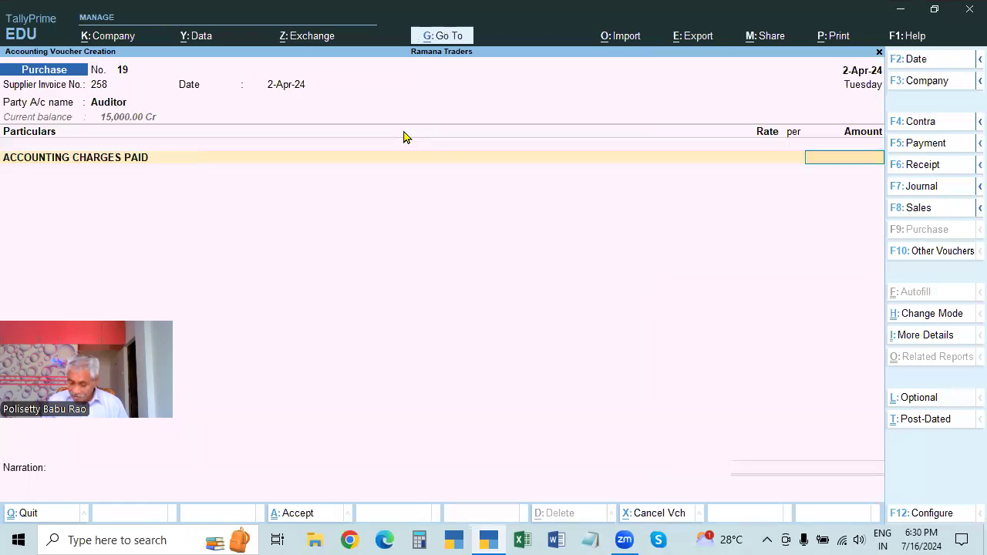
text(15000)
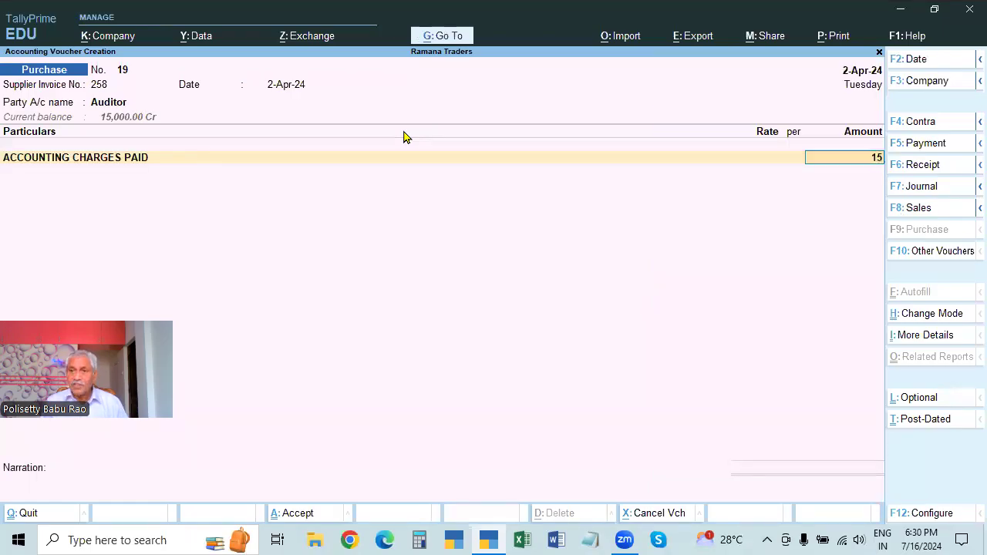
key(Return)
key(Return)
key(Return)
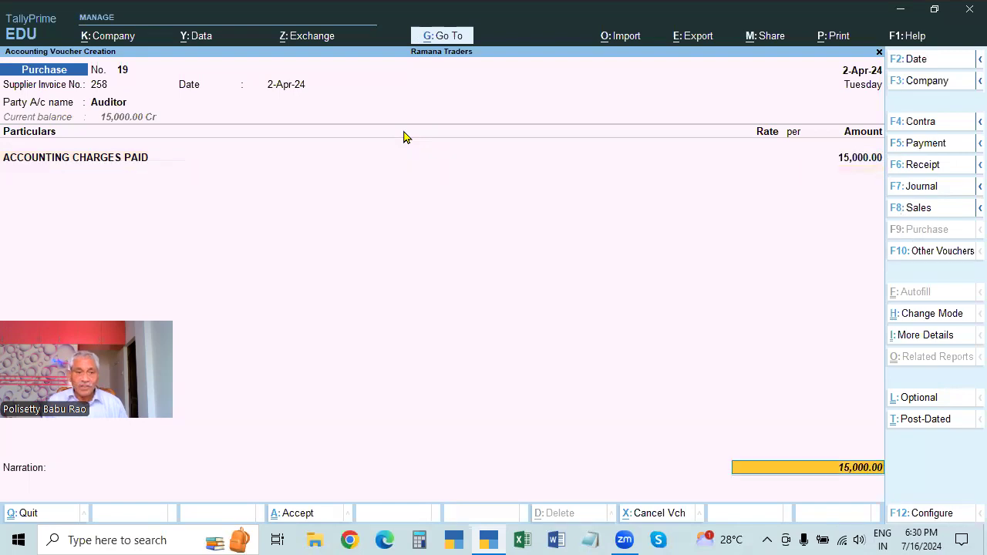
Step: Fill in the previous narration "BEING ACCOUNTING CHARGES PAID" again and save the purchase invoice
key(ctrl)
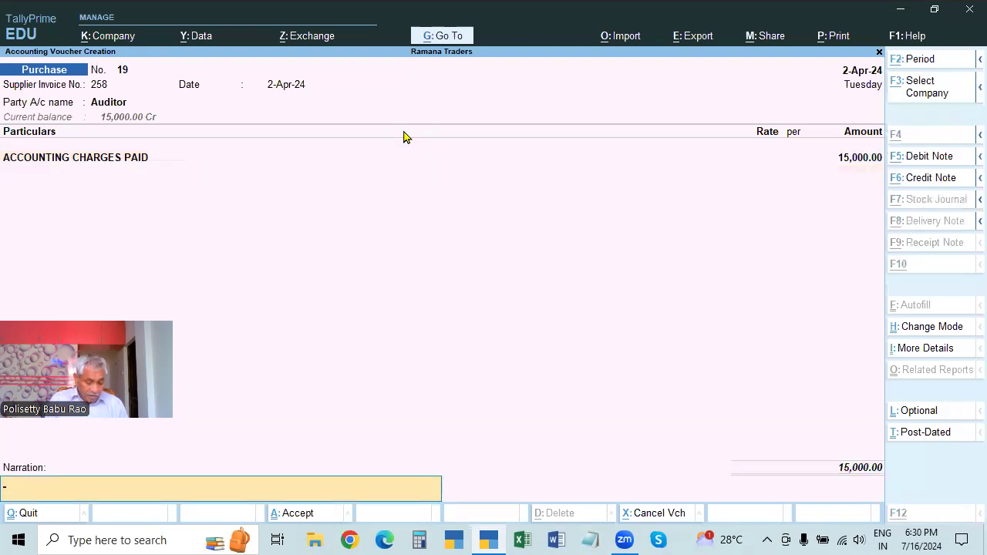
key(ctrl+r)
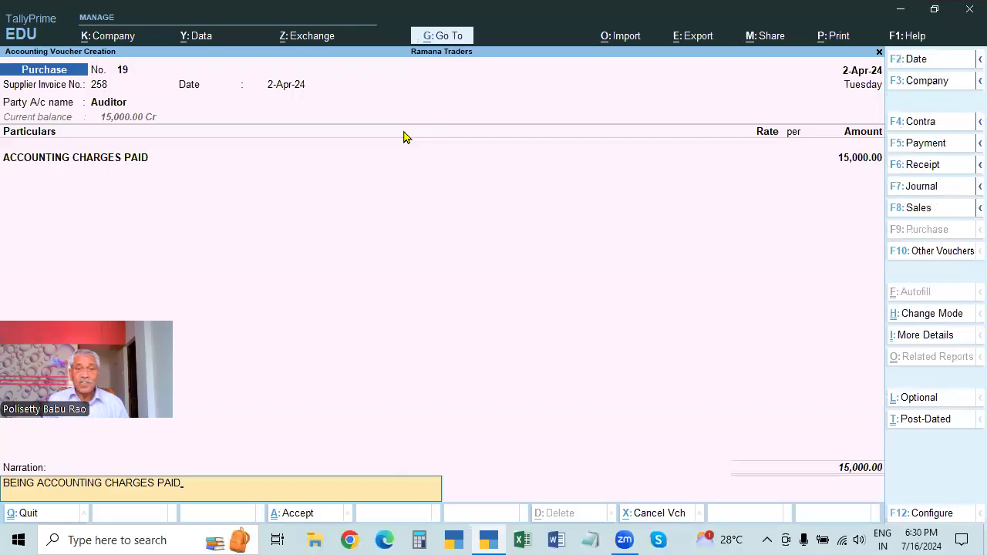
key(Return)
key(Return)
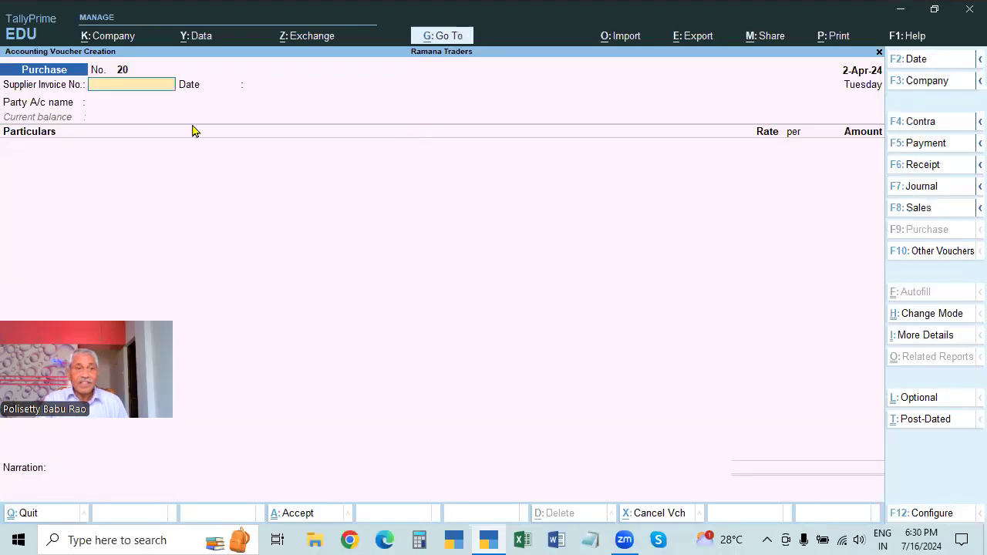
Step: Review the vouchers in the Day Book for the period 1-Apr-24 to 2-Apr-24
click(918, 210)
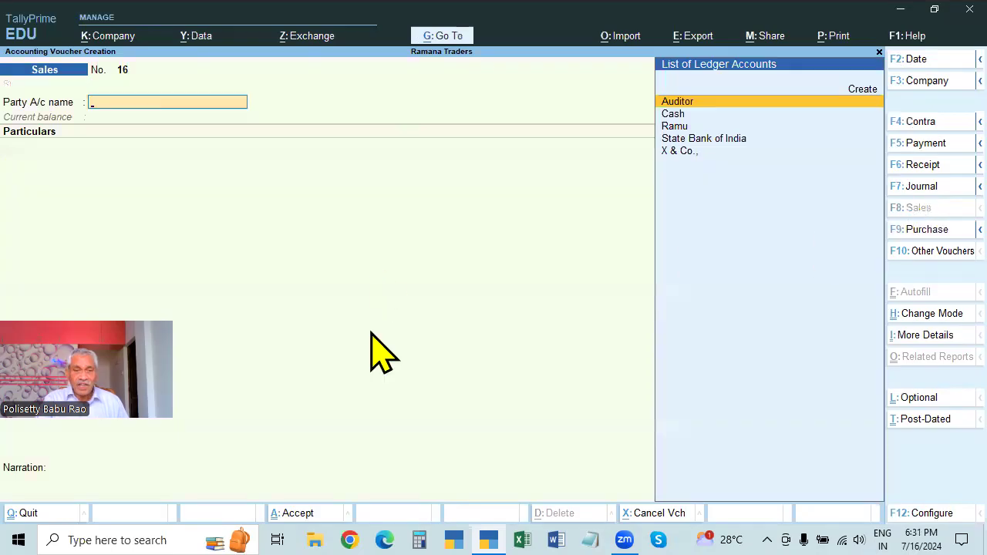
key(Escape)
key(Down)
key(Return)
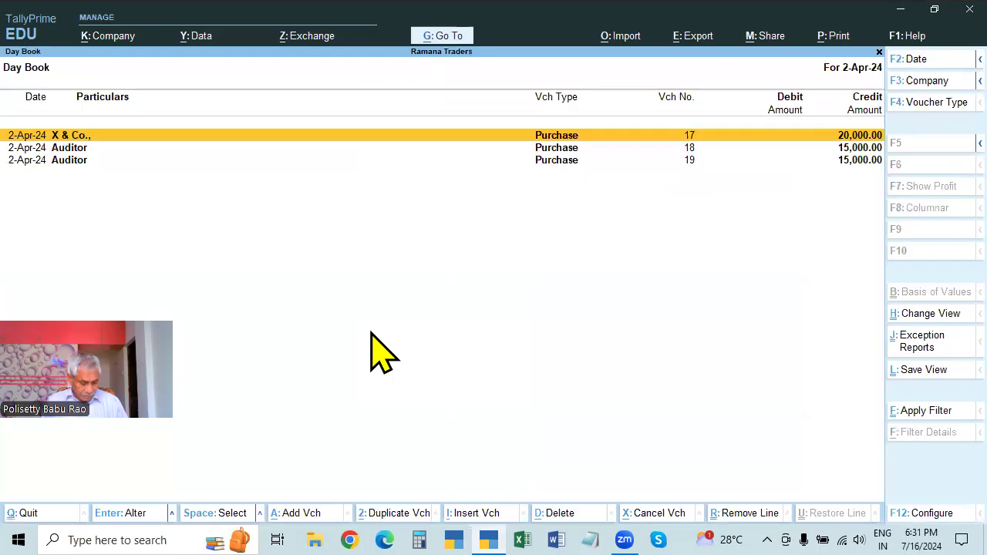
key(F2)
key(BackSpace)
key(Return)
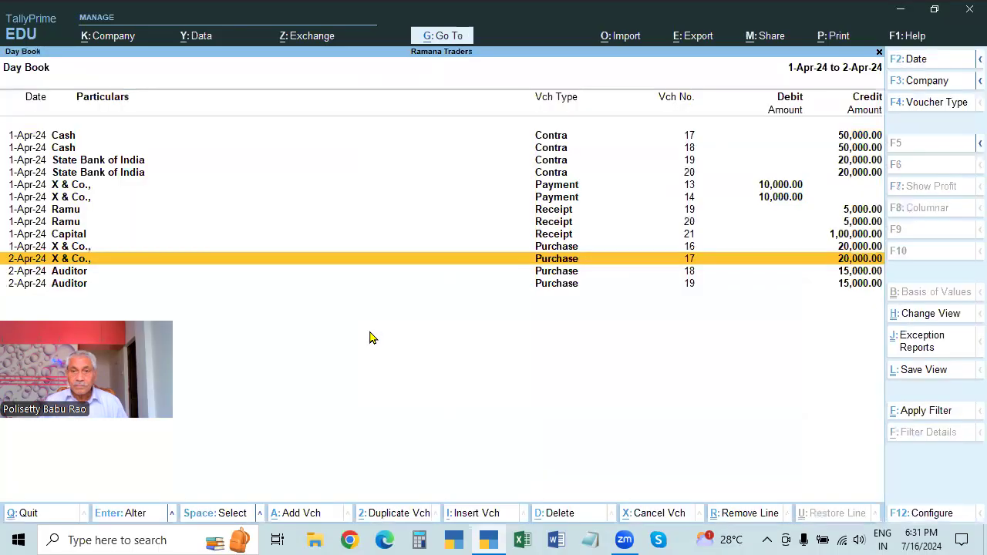
key(Escape)
key(Escape)
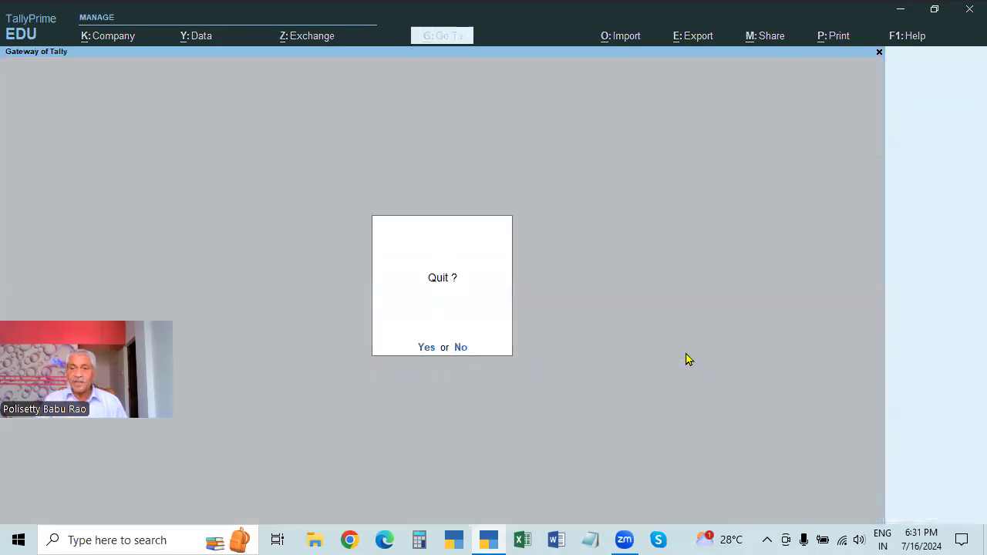
key(Escape)
Step: Start a new sales voucher and switch it to As Voucher mode
click(625, 247)
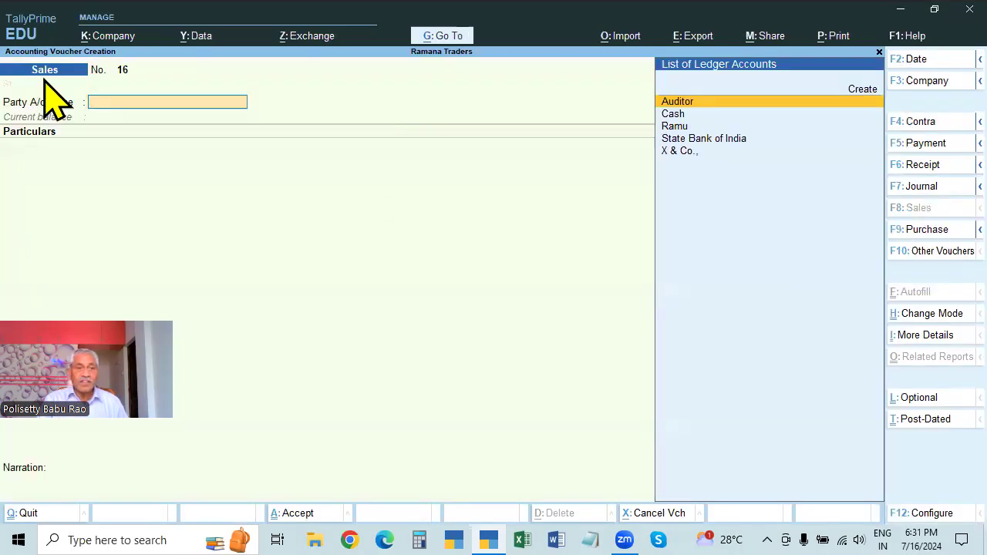
click(918, 313)
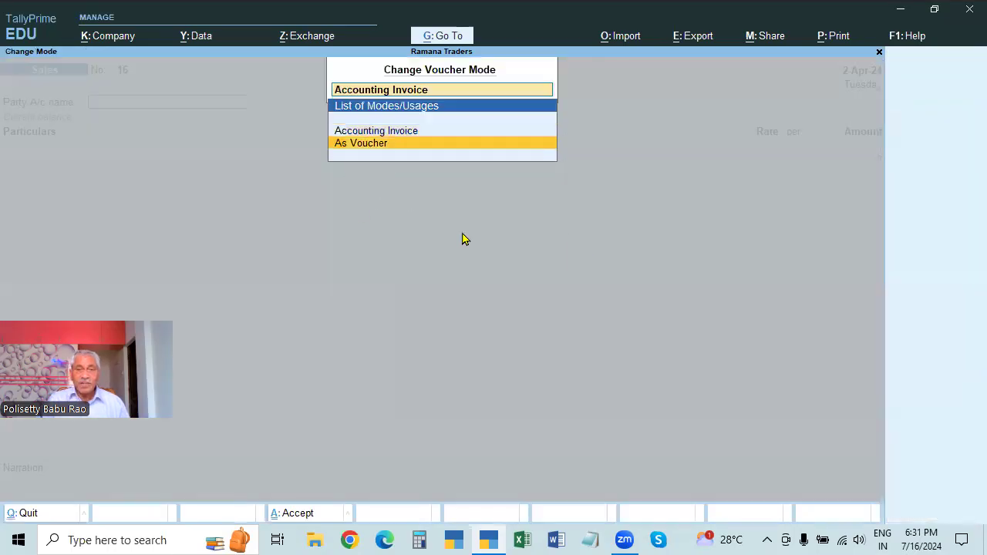
key(Return)
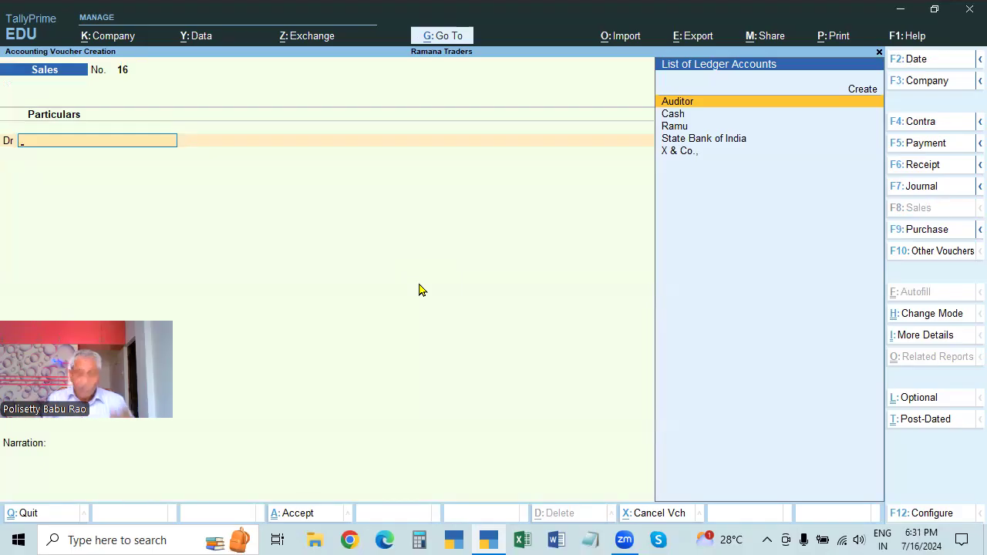
Step: Debit the individual customer's ledger with 20,000, leaving the dispatch details blank, and credit the Sales ledger with the same amount
key(Down)
key(Down)
key(Return)
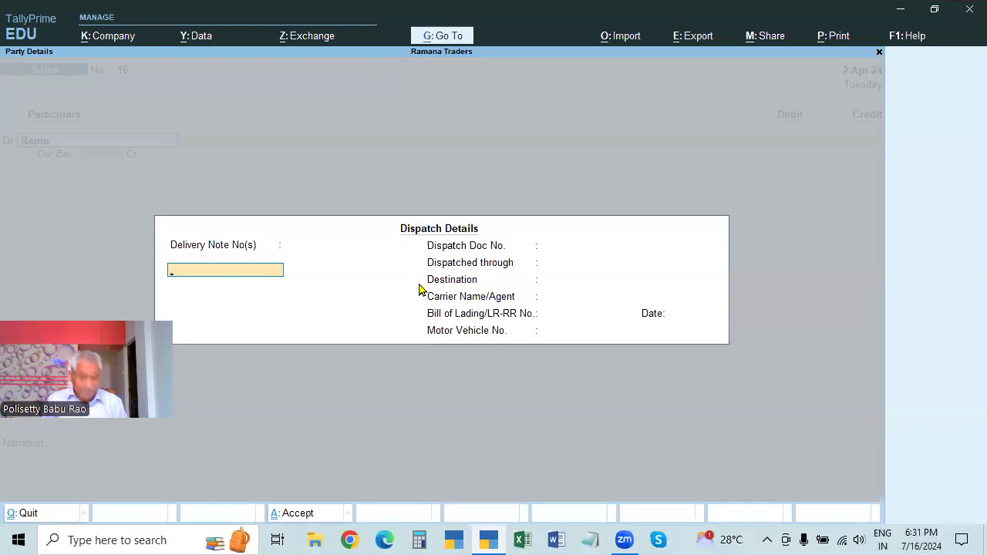
key(ctrl+a)
text(20000)
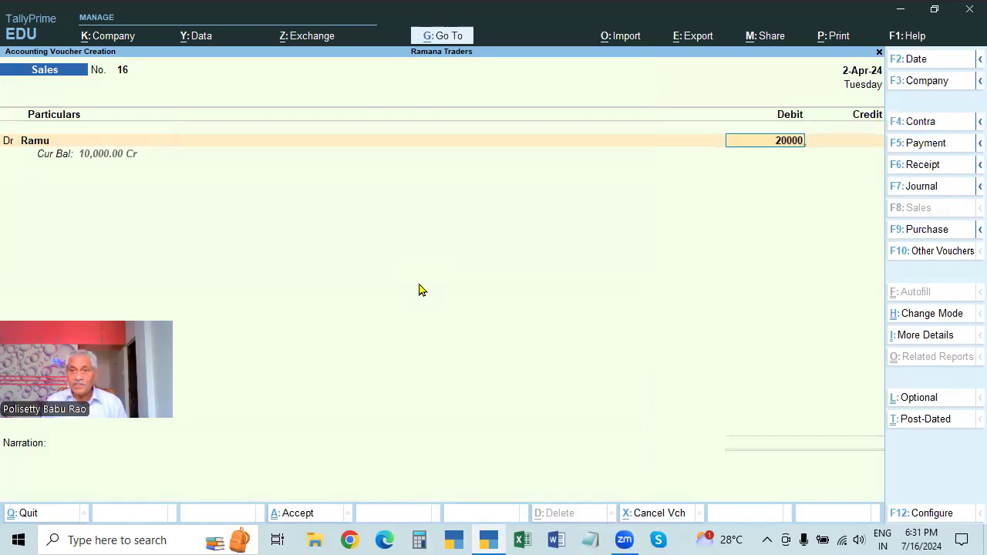
key(Return)
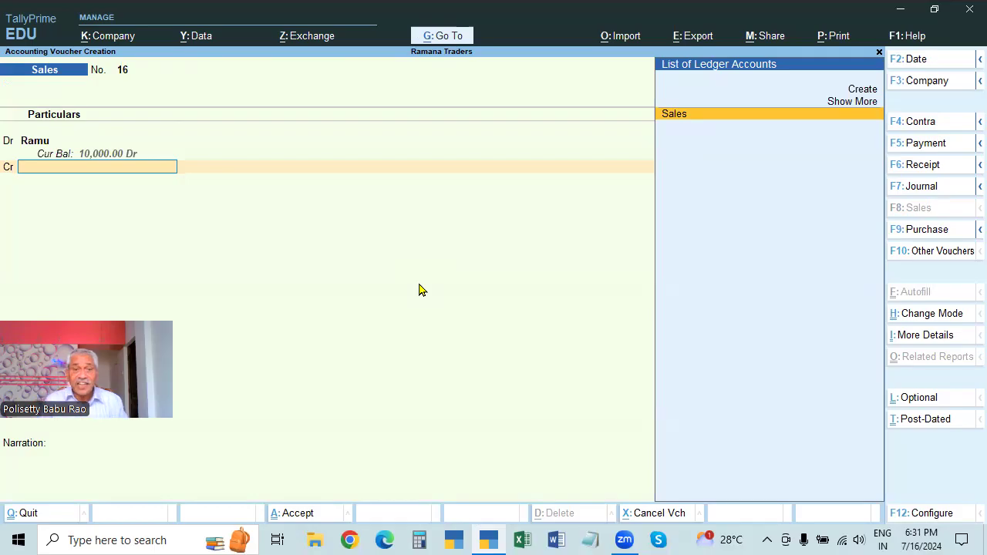
key(Return)
key(Return)
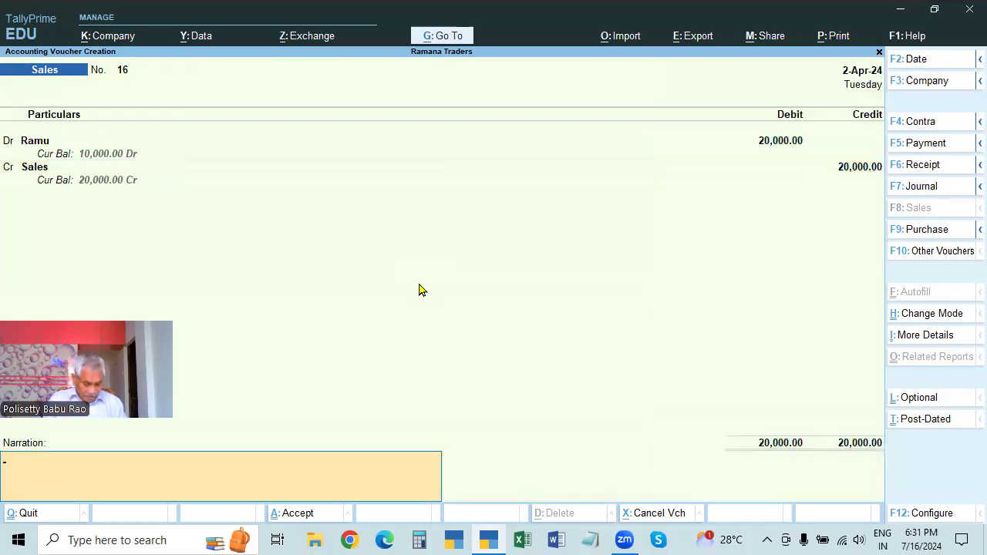
Step: Enter the narration "BEING GOODS SOLD ON CREDIT" and save the sales voucher
text(BE)
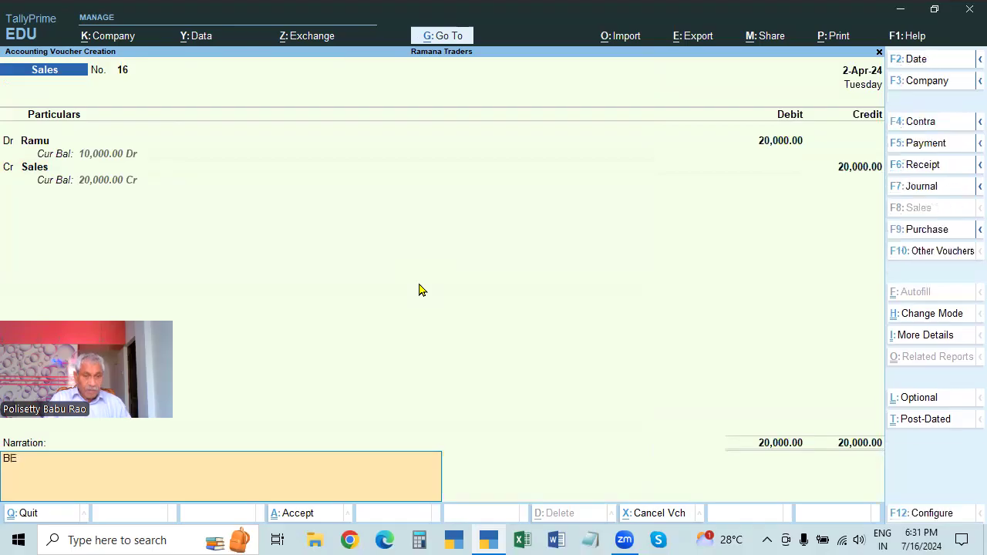
text(ING GOODS SO)
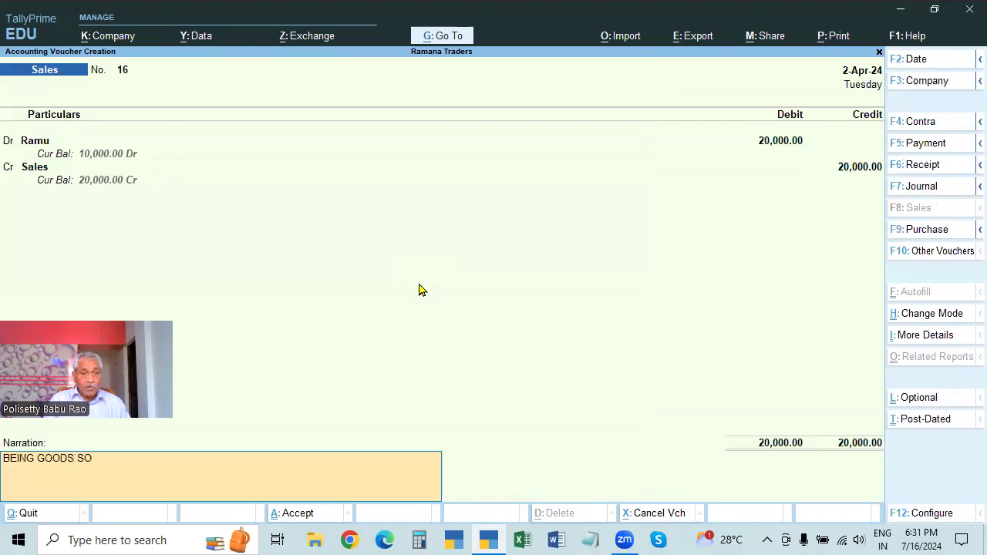
text(LD ON CREDIT)
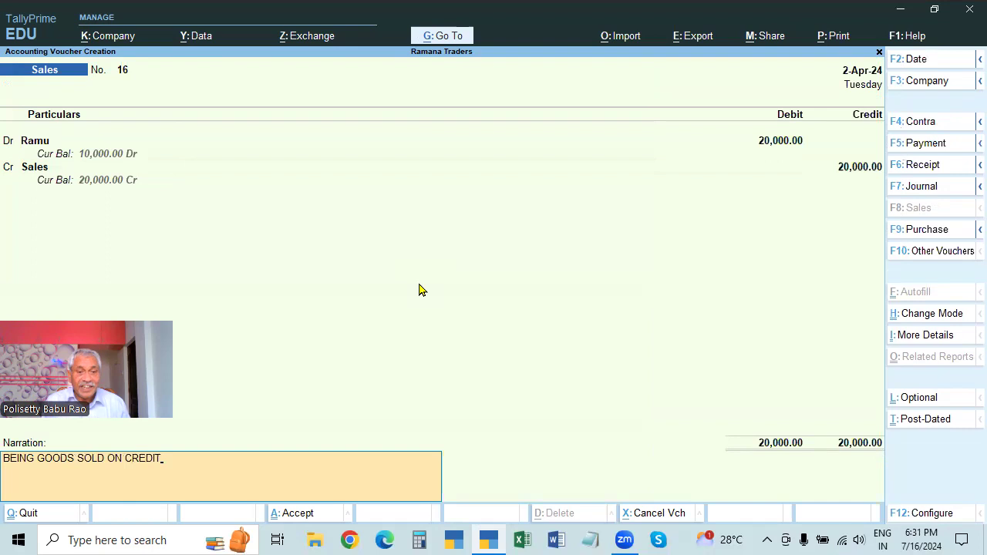
key(Return)
key(Return)
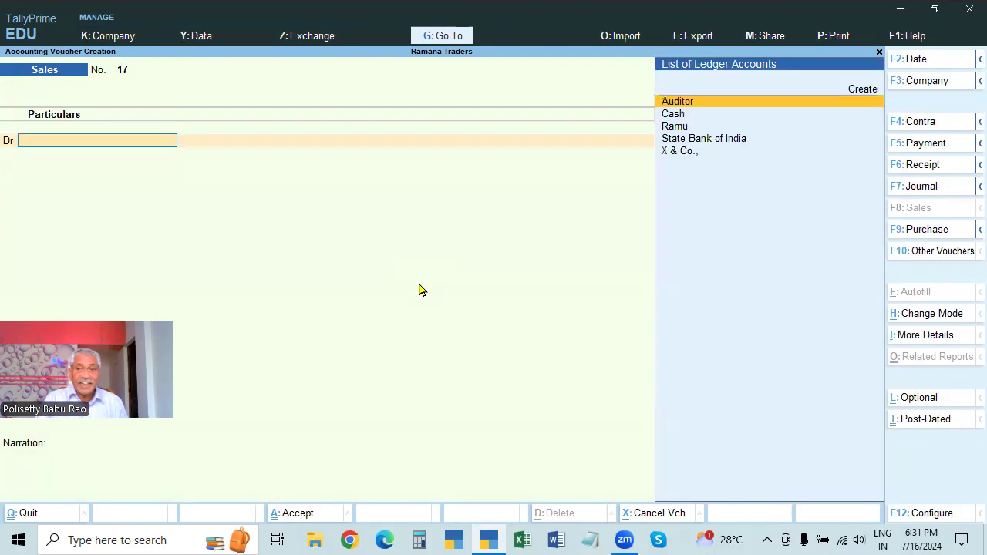
Step: Switch the new sales voucher to Accounting Invoice mode and set the individual customer as the party, leaving the dispatch details blank
click(914, 314)
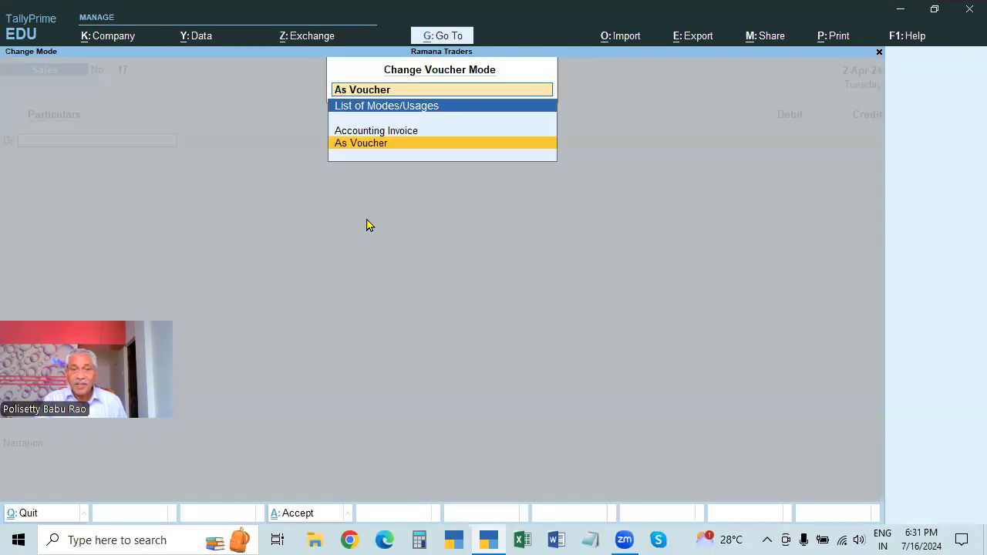
click(383, 133)
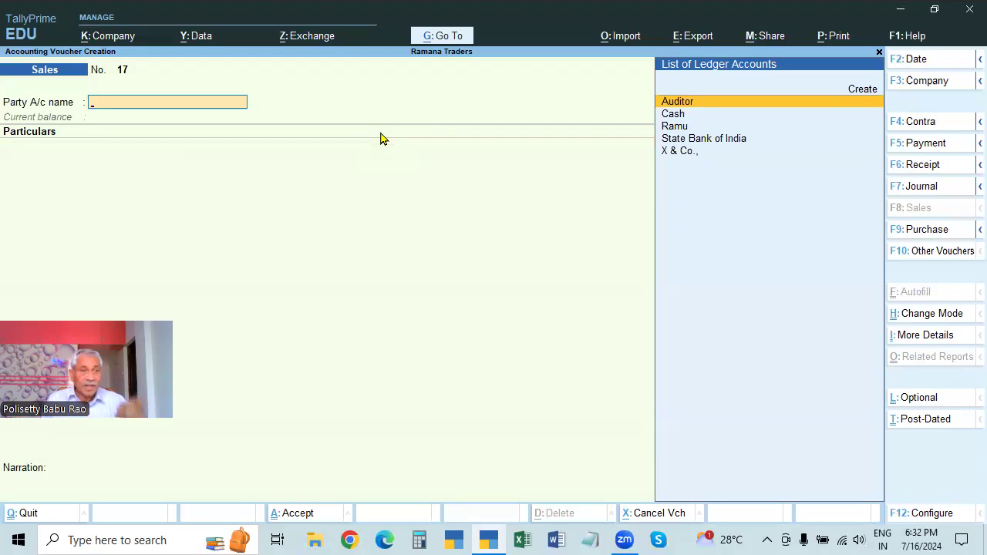
key(Down)
key(Down)
key(Return)
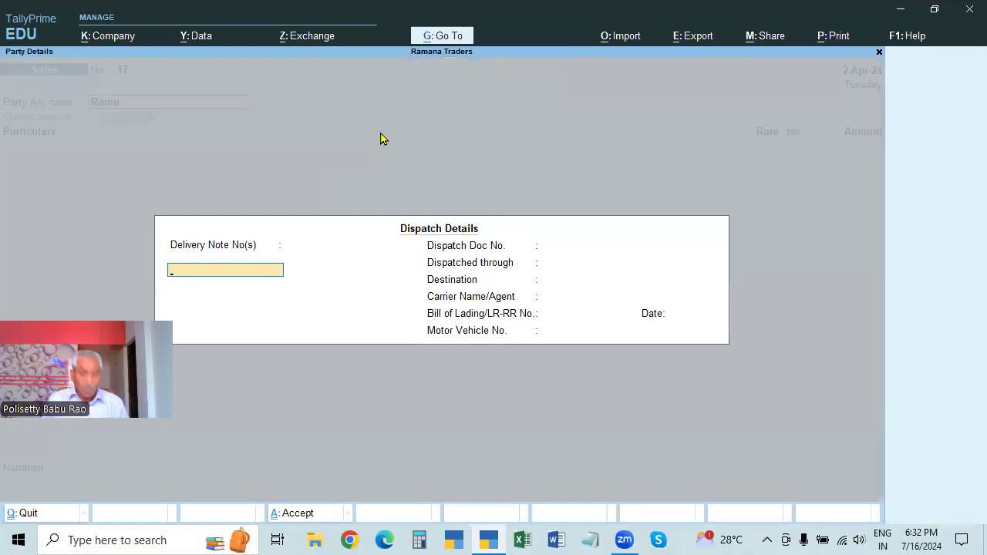
key(ctrl+a)
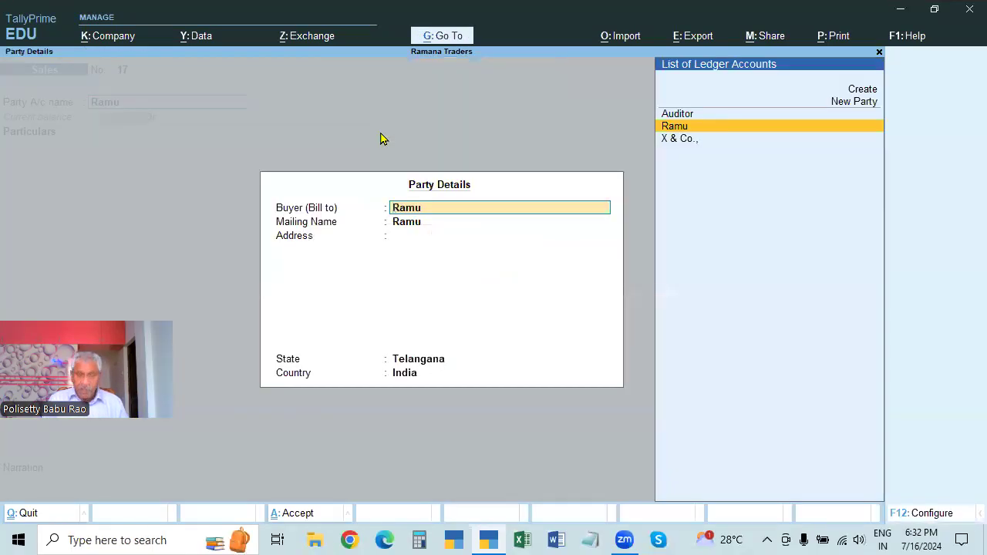
key(Escape)
key(Return)
key(Return)
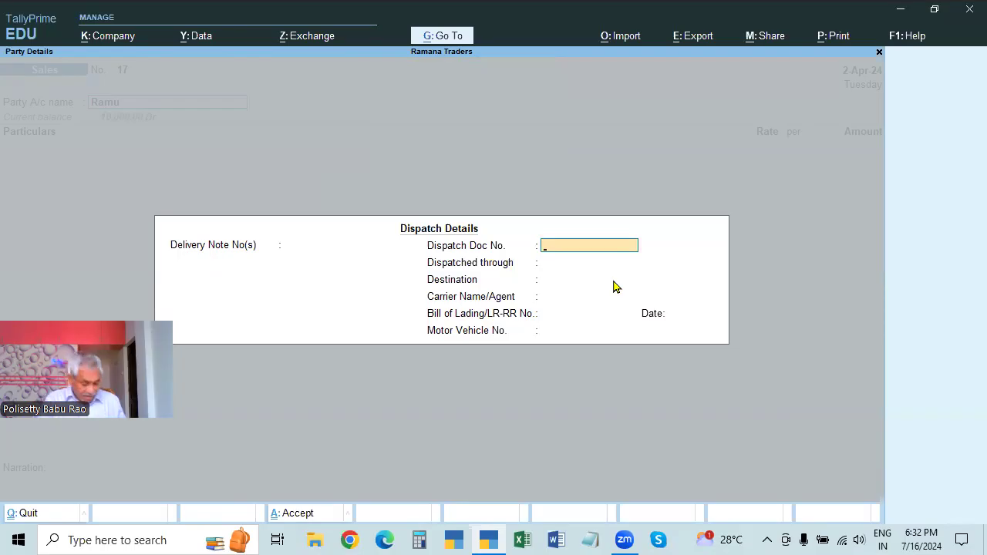
key(ctrl+a)
key(ctrl+a)
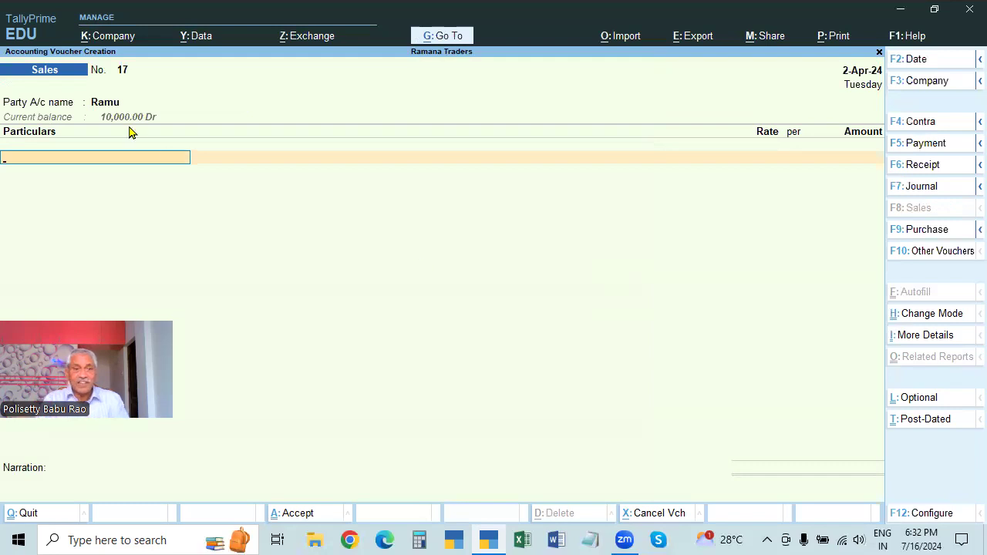
Step: Add the Sales ledger to the invoice with an amount of 20,000
text(S)
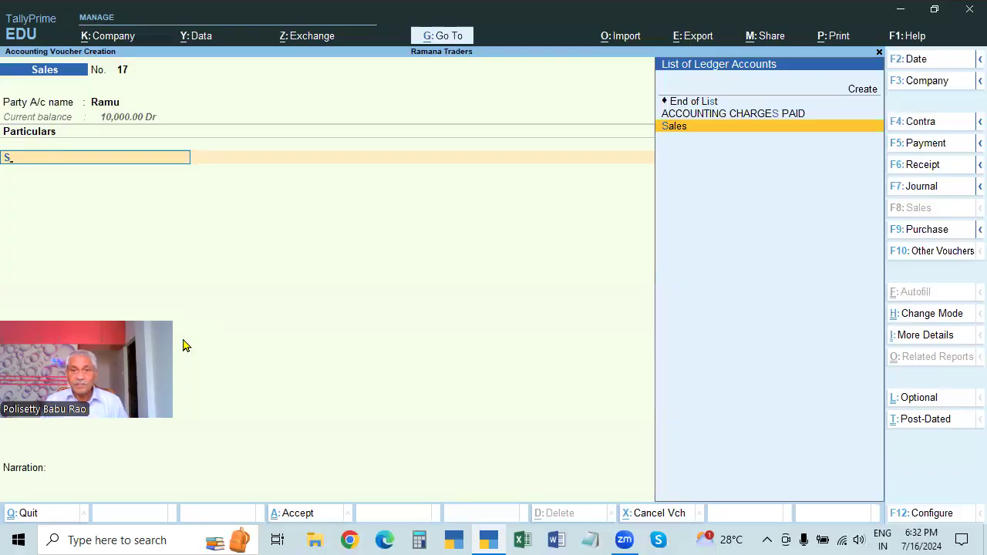
key(Return)
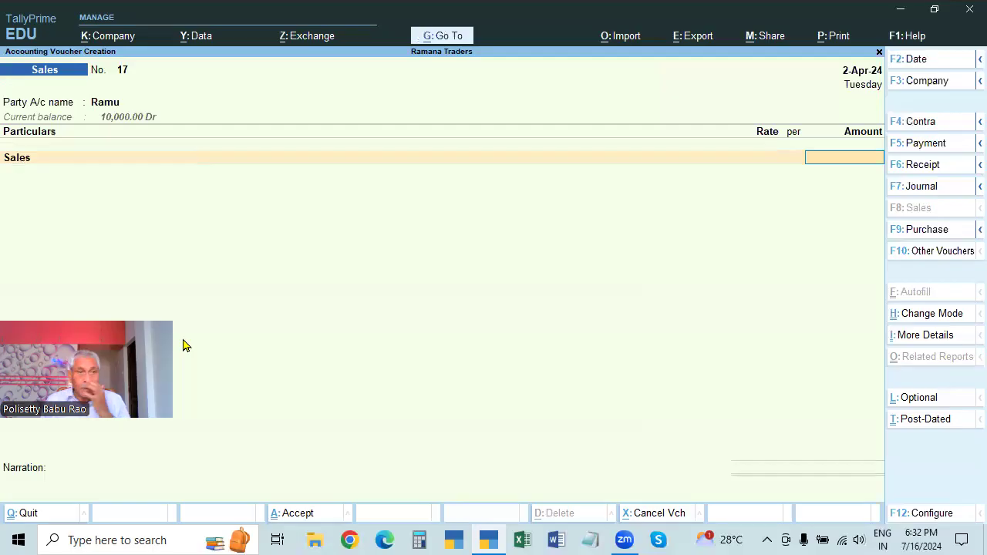
text(20000)
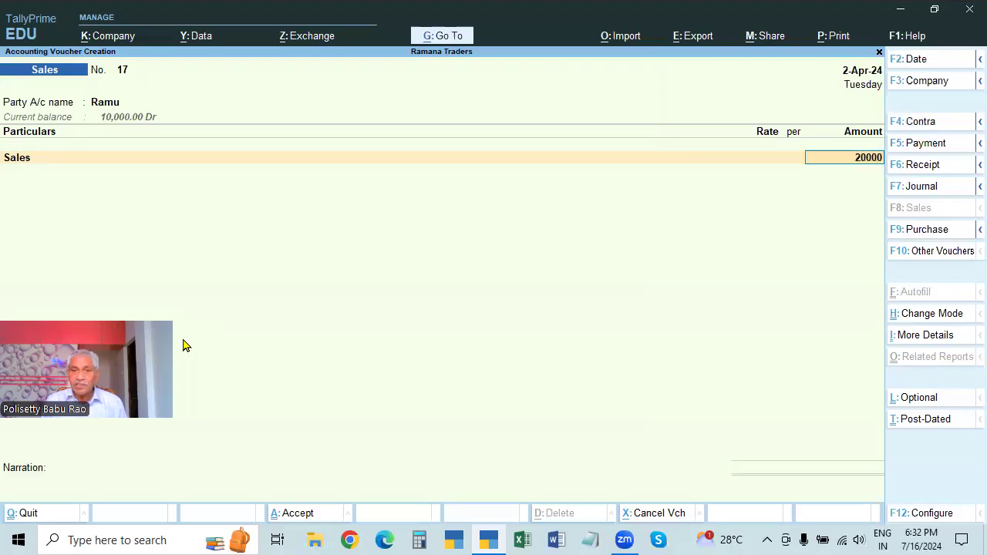
key(Return)
key(Return)
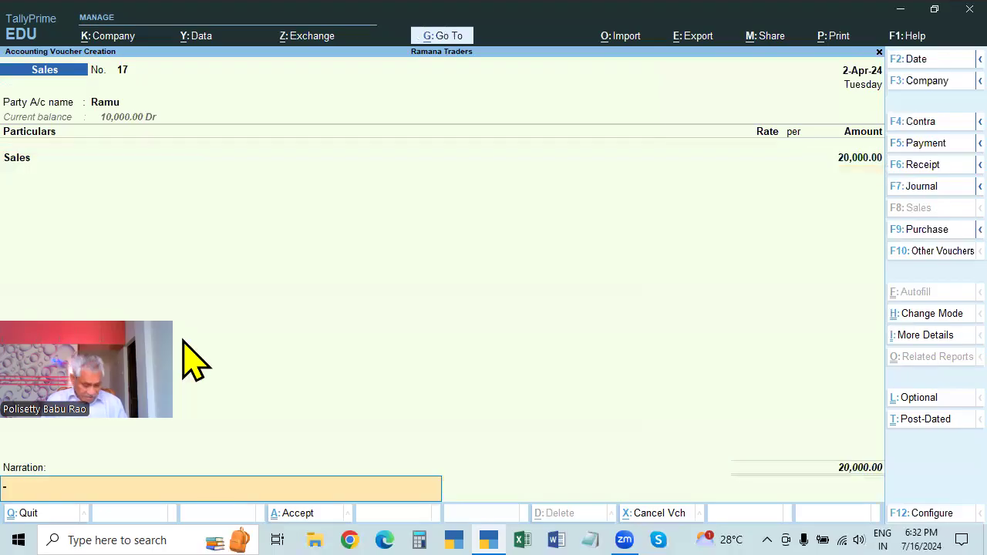
Step: Fill in the narration "BEING GOODS SOLD ON CREDIT" and save the sales invoice
text(BEING GOODS SOLD ON CREDIT)
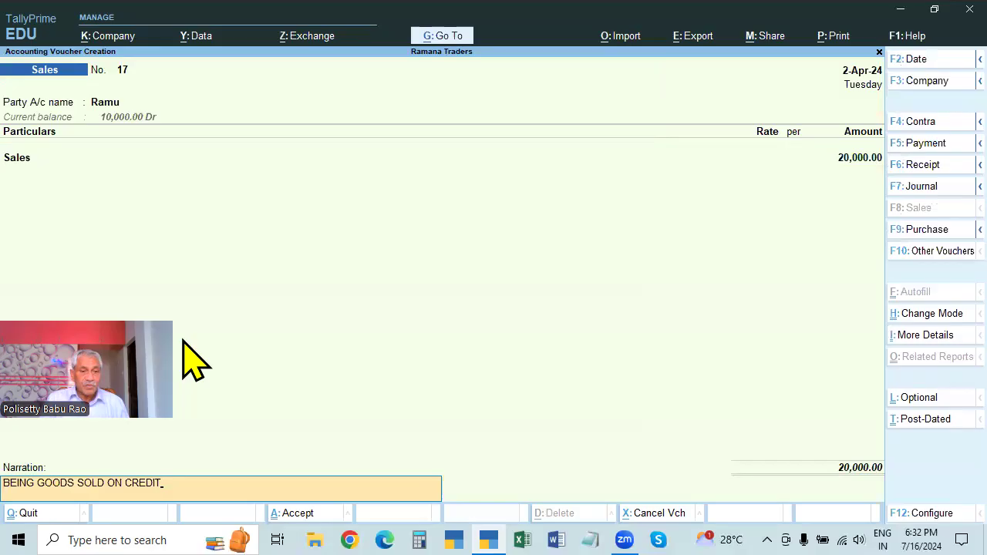
key(Return)
key(Return)
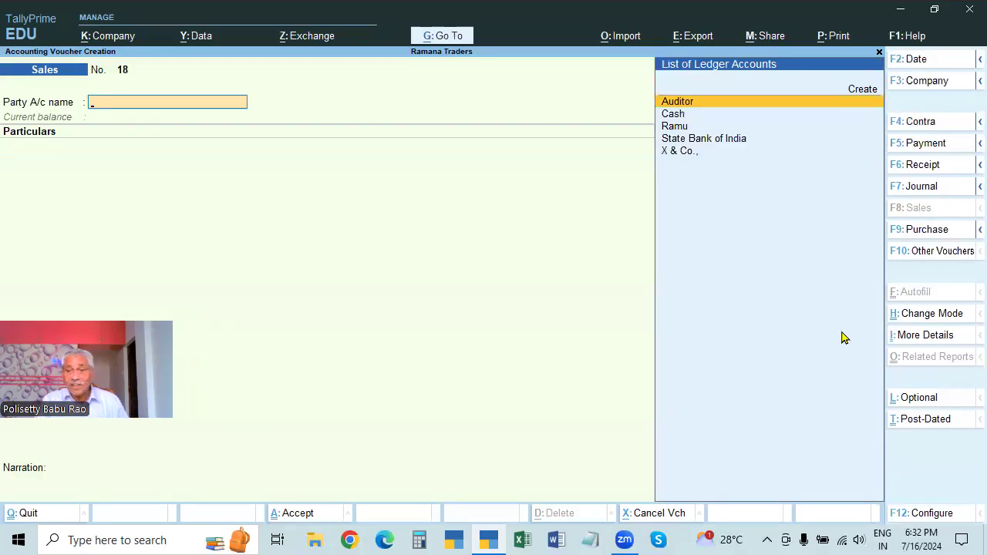
Step: Change the next sales voucher from Accounting Invoice to As Voucher mode
key(ctrl+h)
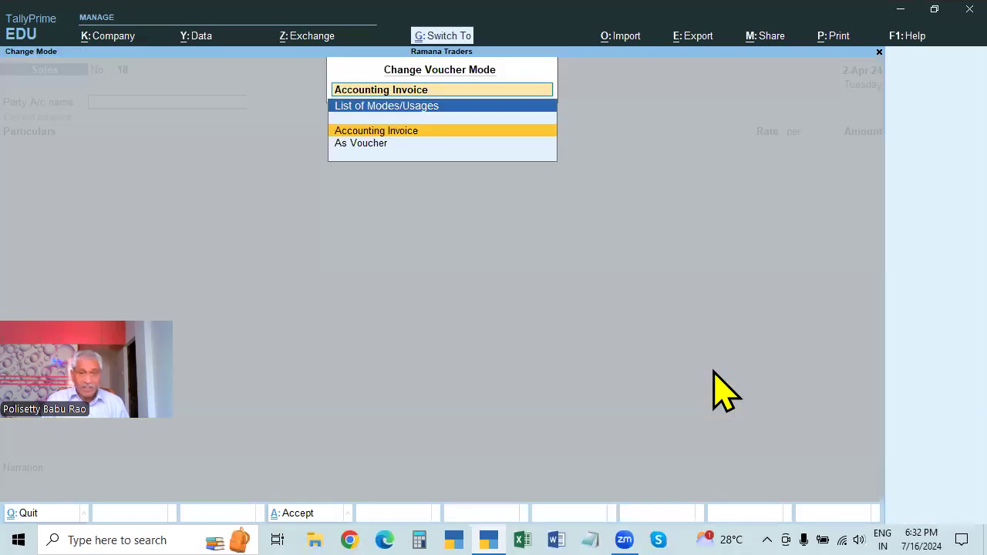
key(Down)
key(Return)
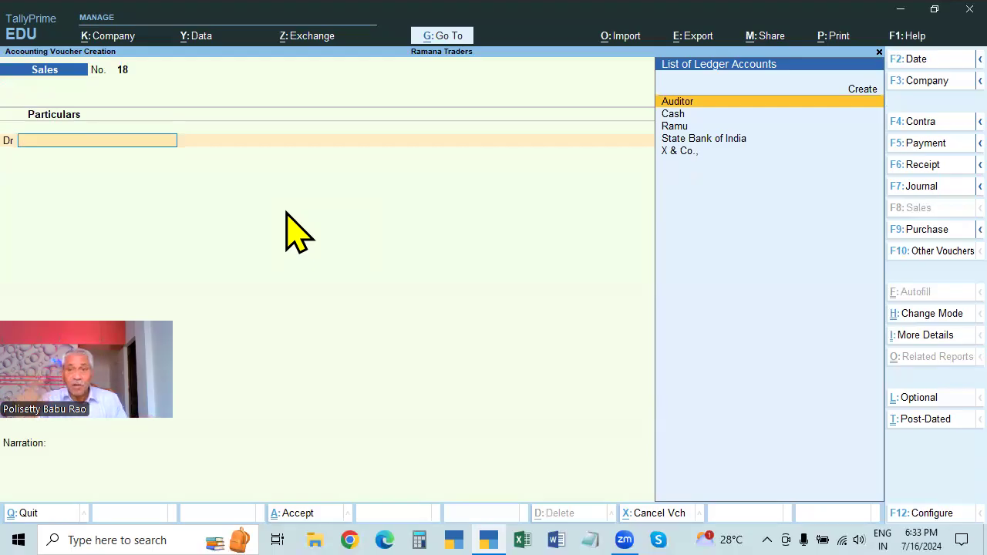
Step: Debit the individual customer's ledger with 25,000, skipping the dispatch and party details
key(Down)
key(Down)
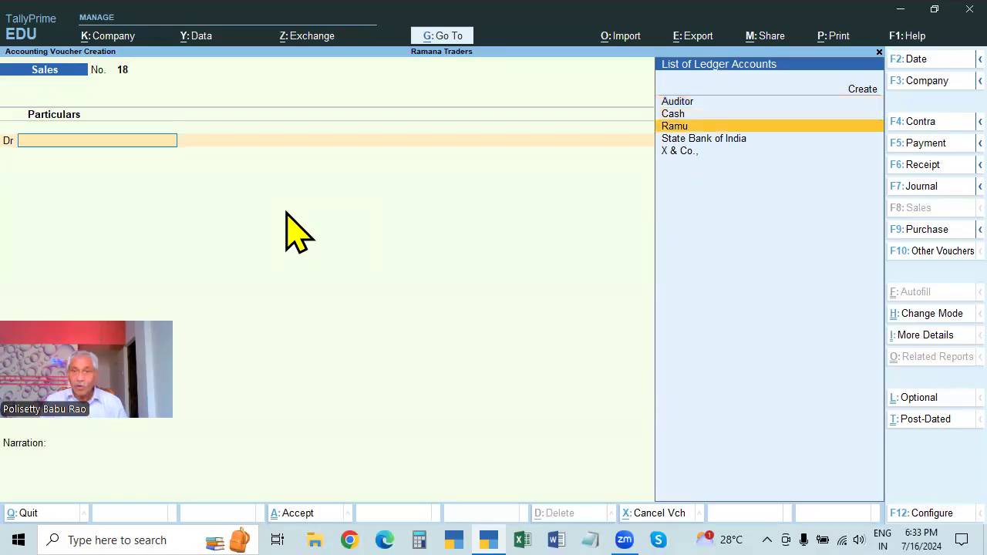
key(Return)
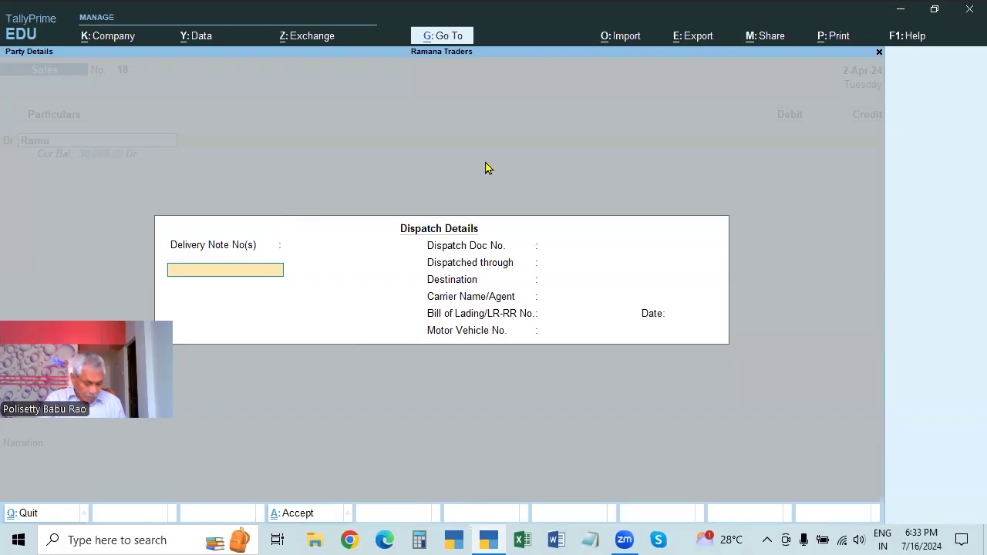
key(Escape)
key(Escape)
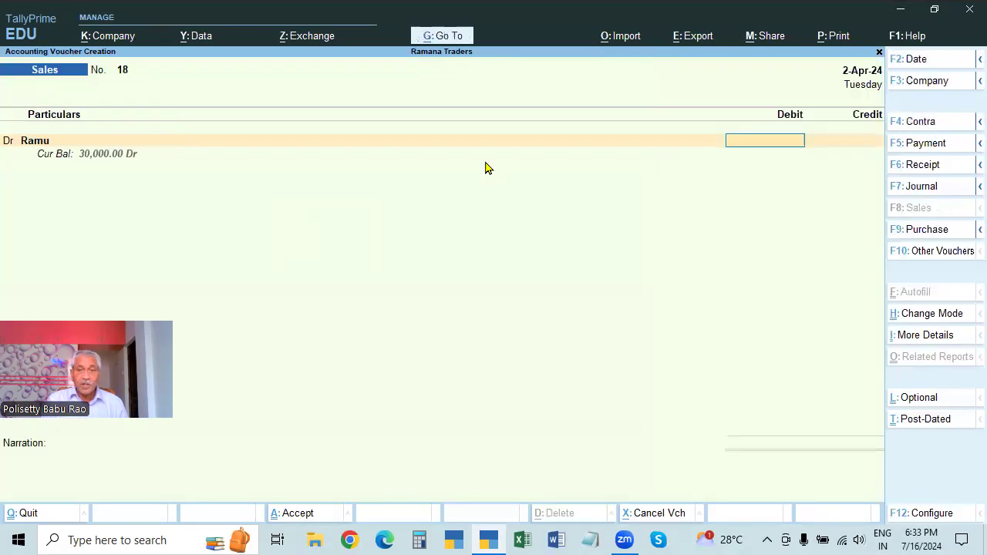
text(25000)
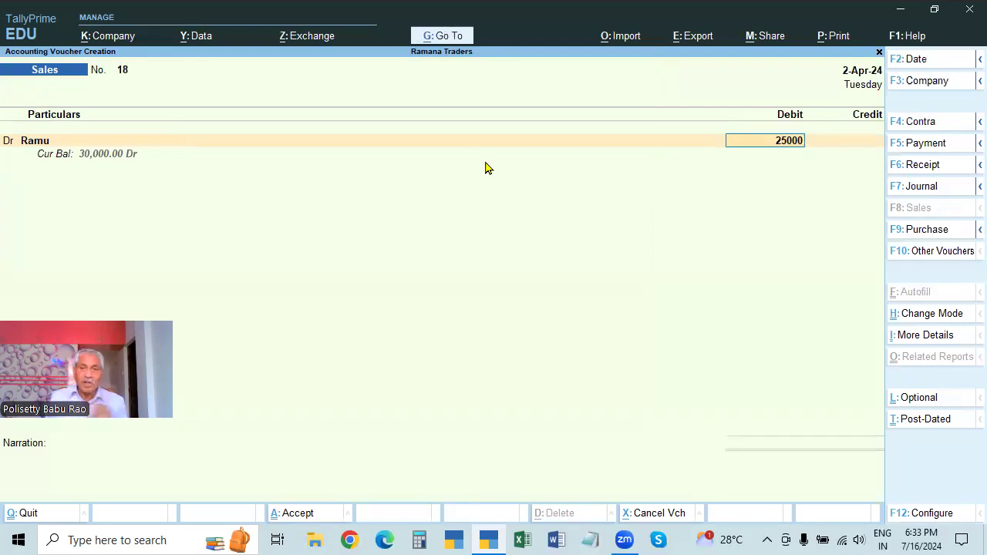
key(Return)
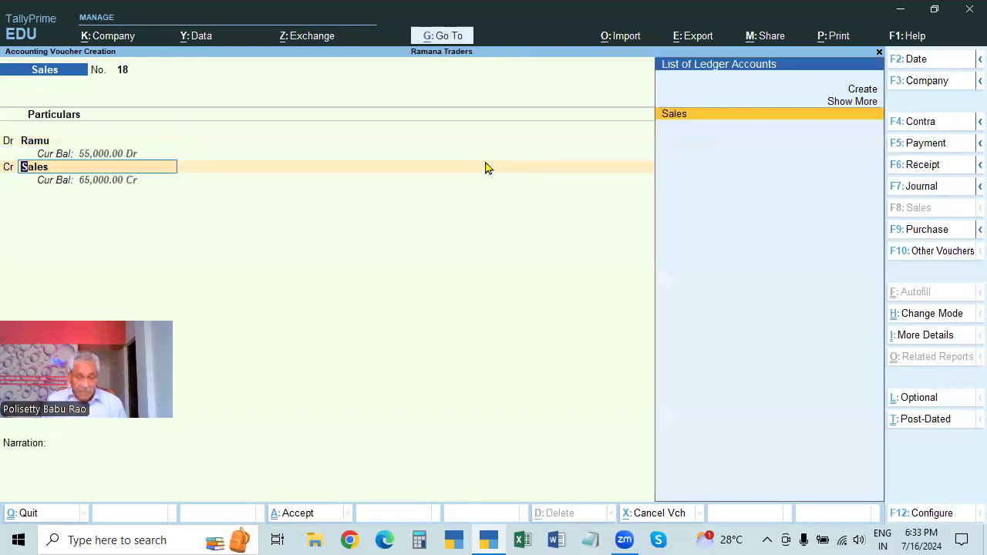
Step: Clear the default Sales ledger from the credit line and start a new ledger named "AUDIT FEES RECEIVED" for it
key(BackSpace)
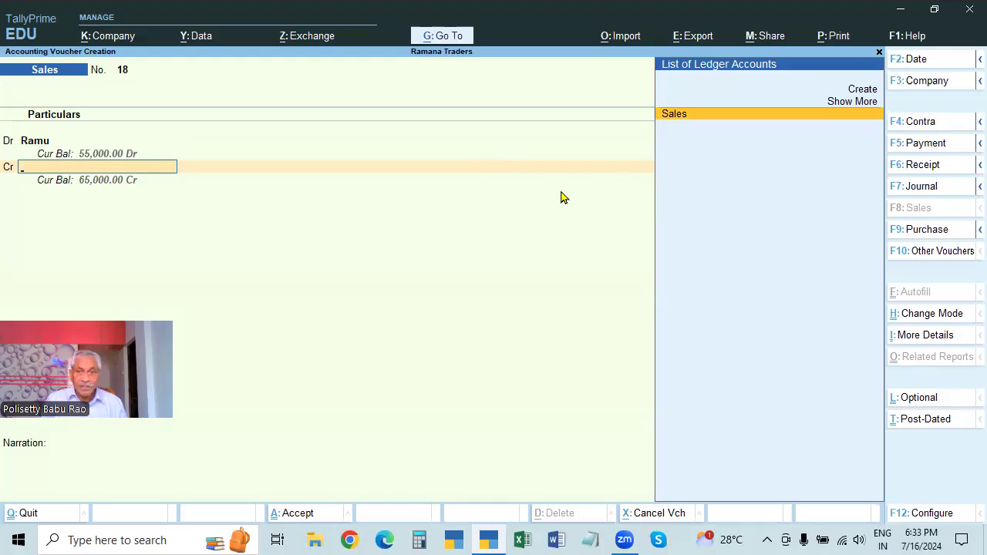
key(Return)
key(BackSpace)
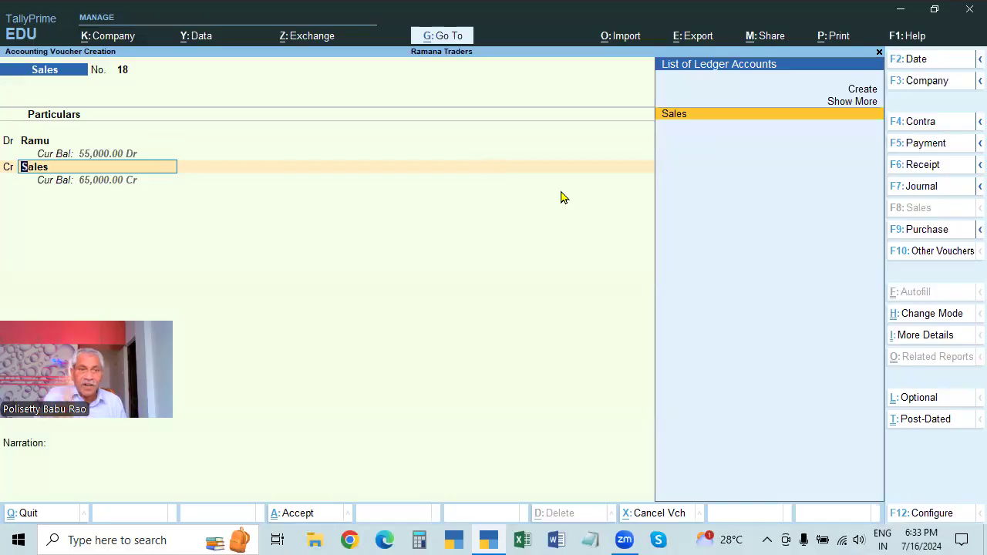
key(BackSpace)
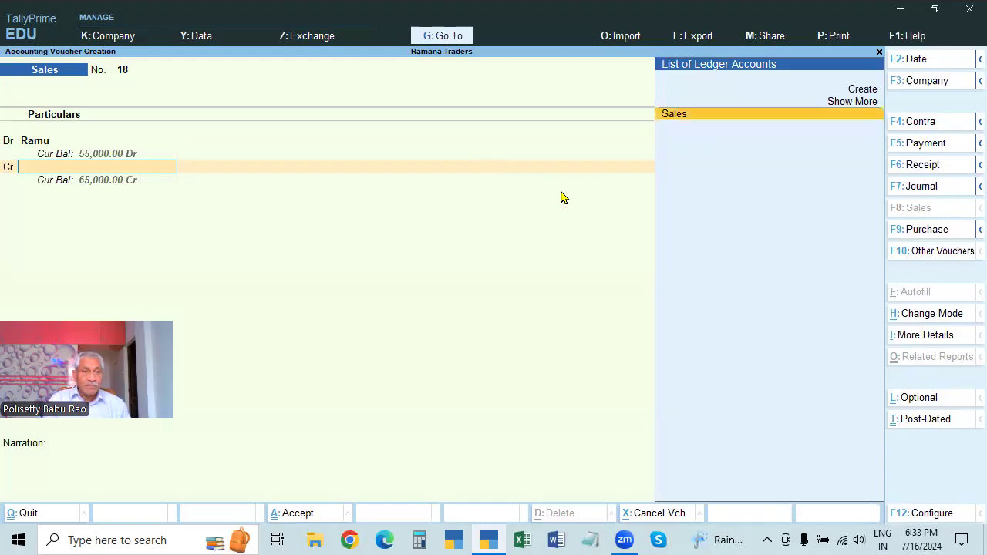
key(alt+c)
text(AU)
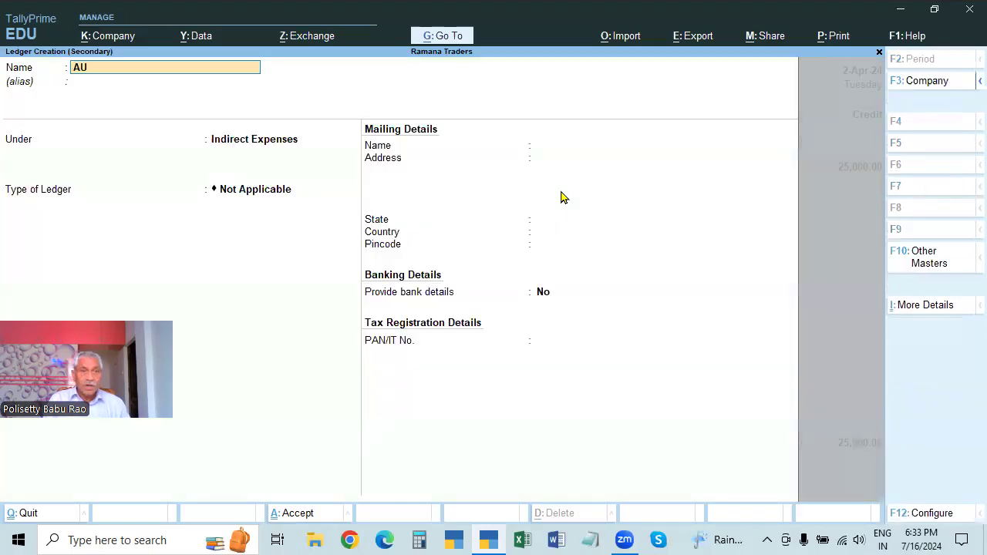
text(DIT FEE)
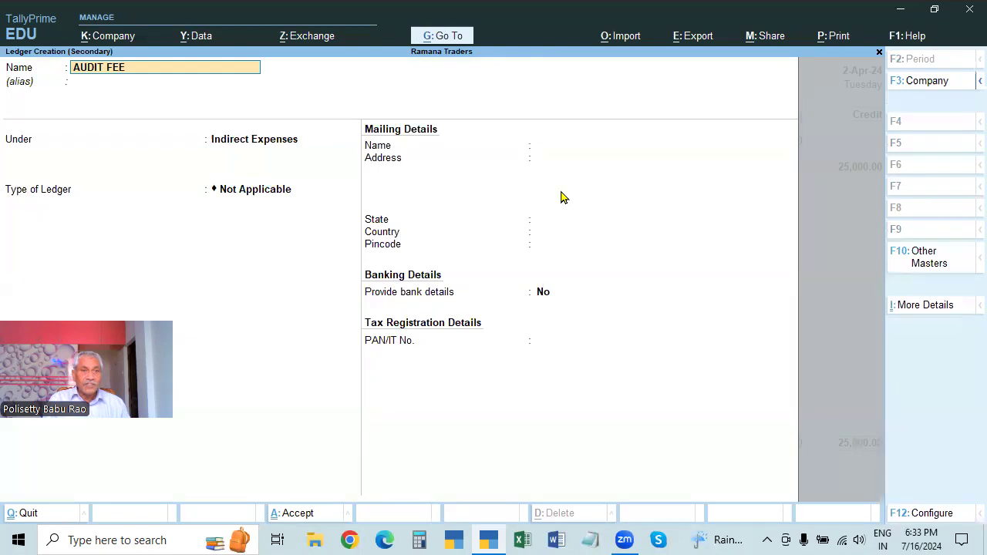
text(S RECEIVED)
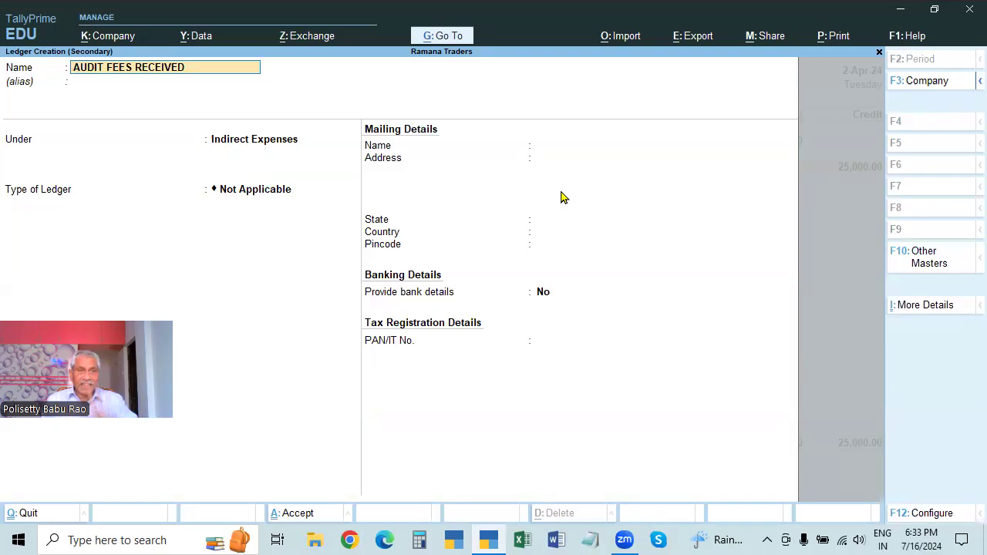
Step: Put the new ledger under the Direct Incomes group, leave the alias blank and save it
key(Return)
key(Return)
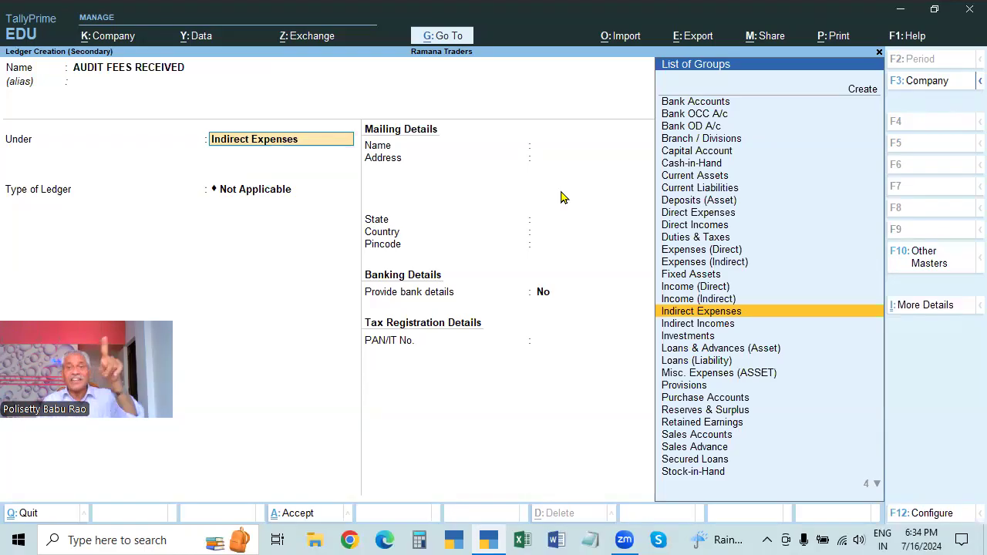
text(di)
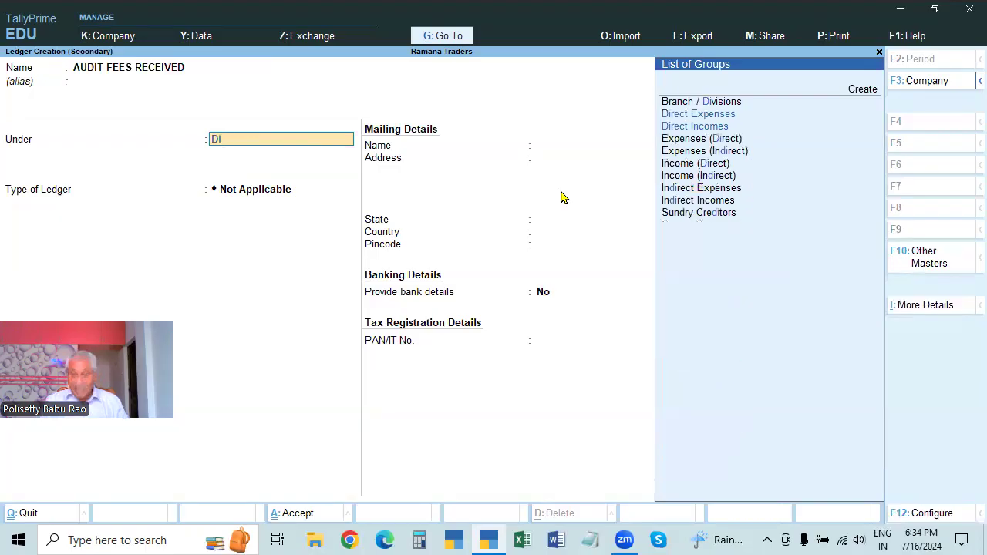
key(Down)
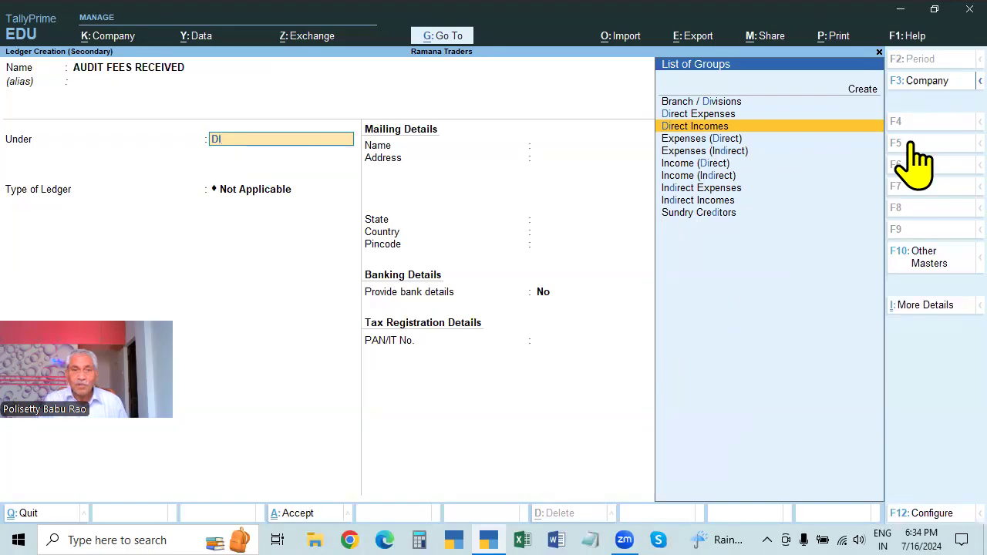
key(Return)
key(ctrl+a)
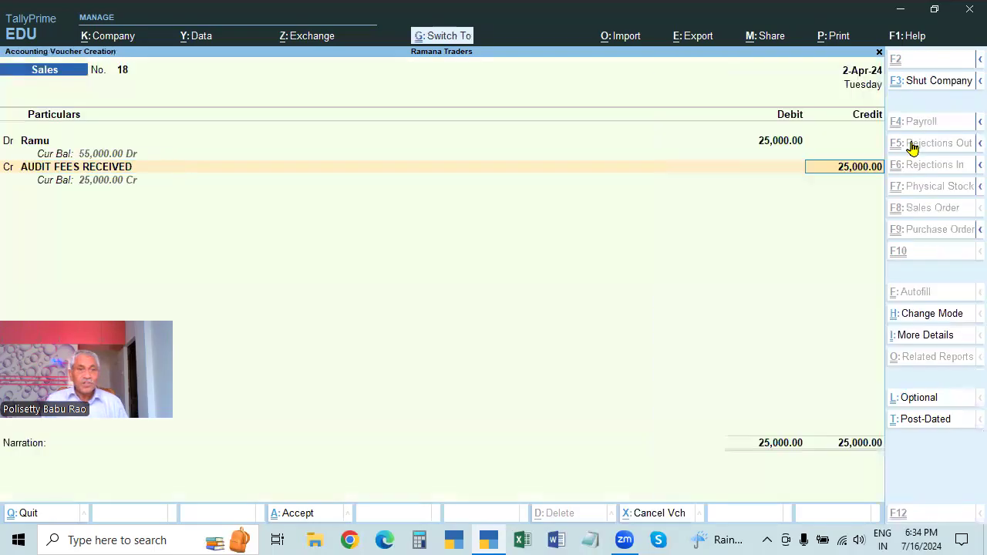
Step: Accept the 25,000 credit to AUDIT FEES RECEIVED, enter the narration "BEING AUDIT FEES" and save the sales voucher
key(Return)
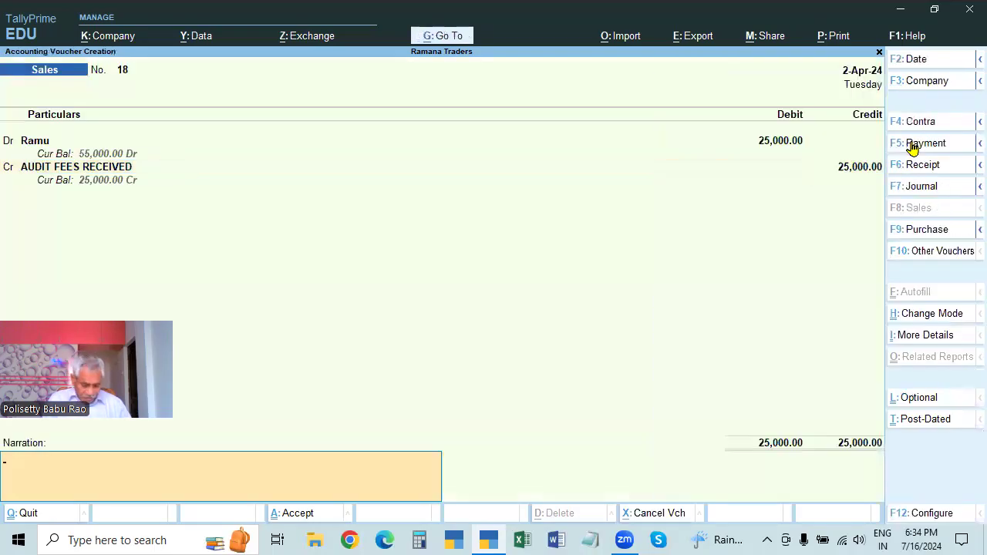
text(BEING)
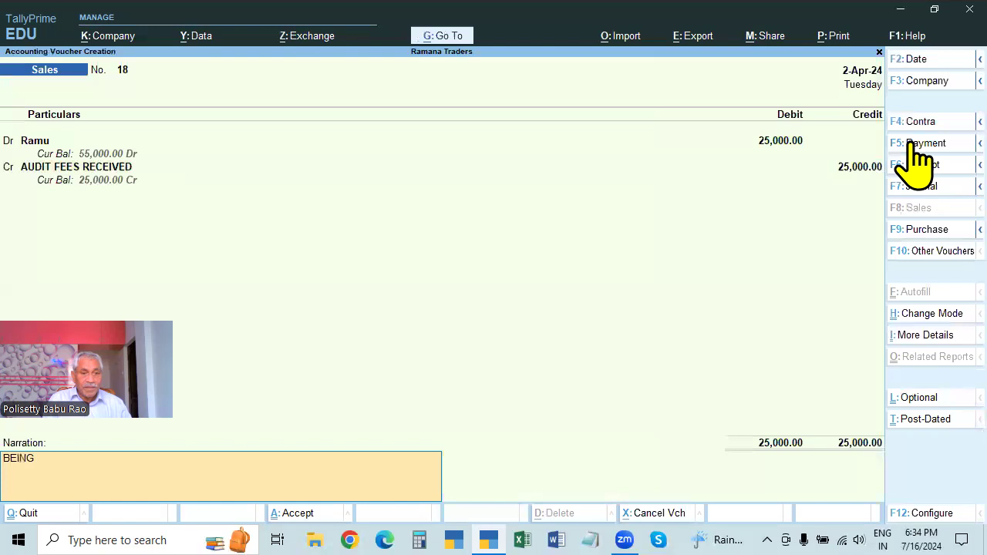
text( AUDIT FEES)
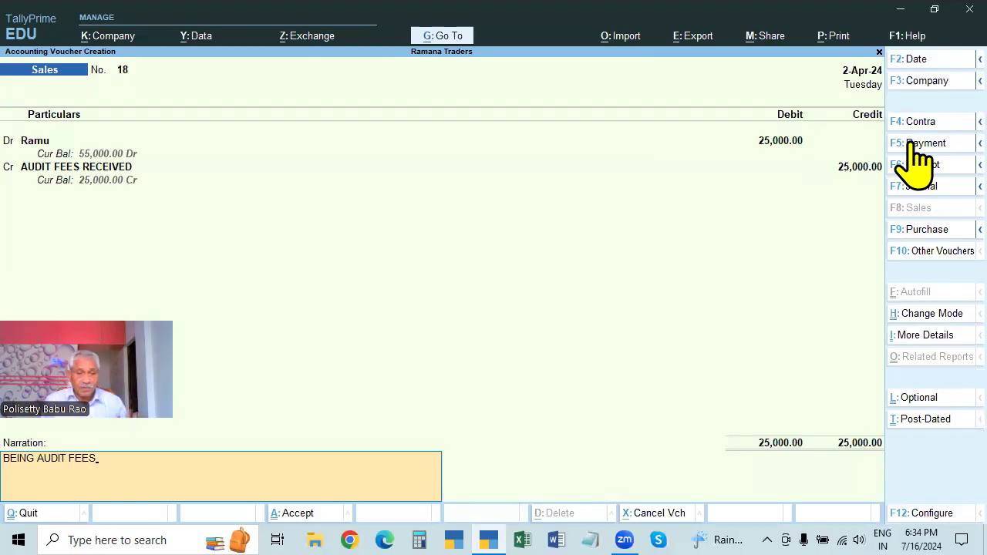
key(Return)
key(Return)
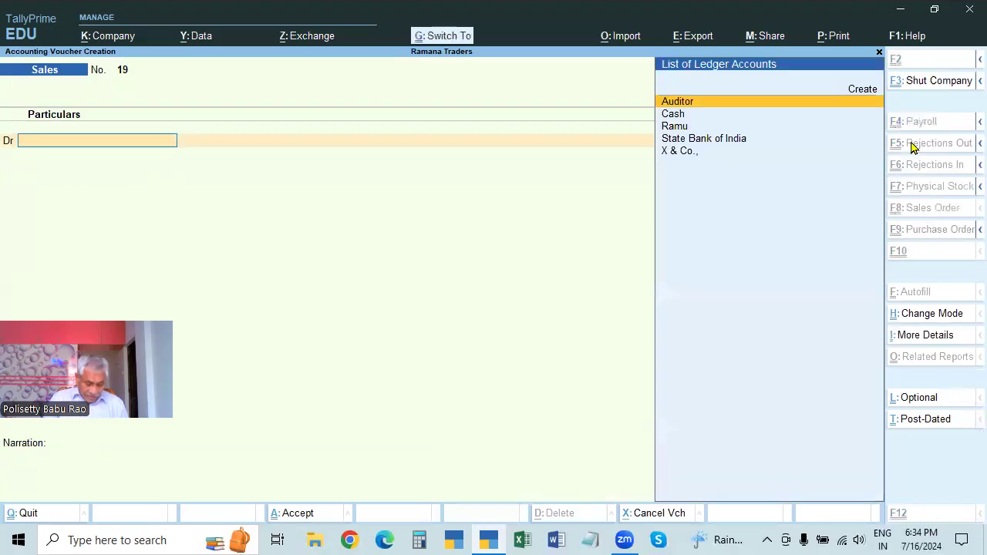
Step: Change the next sales voucher from As Voucher to Accounting Invoice mode
key(ctrl+h)
key(Up)
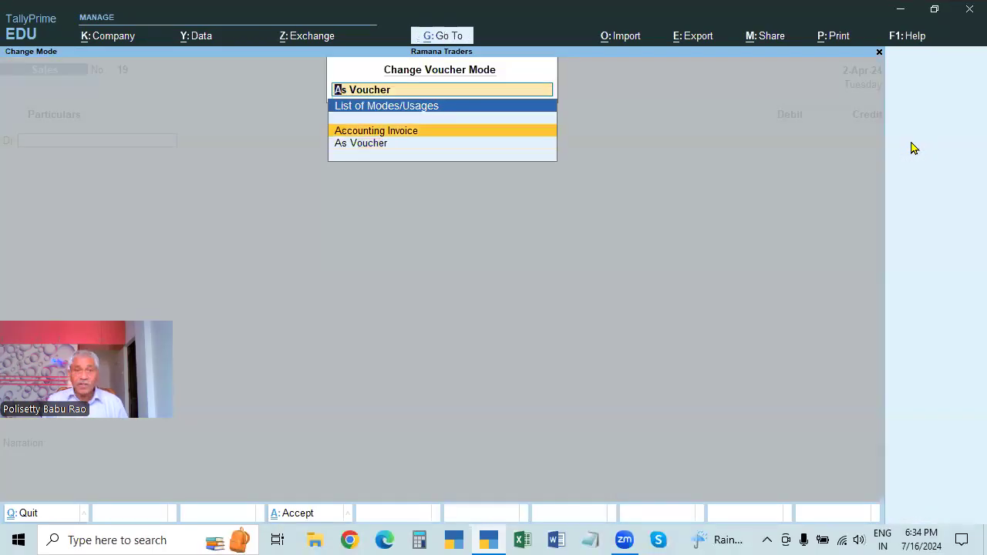
key(Return)
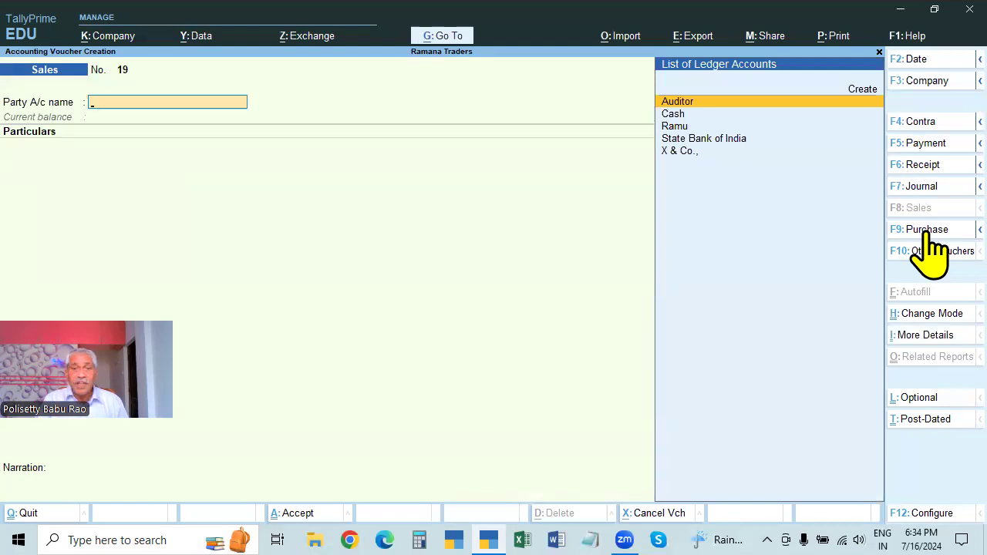
key(ctrl+h)
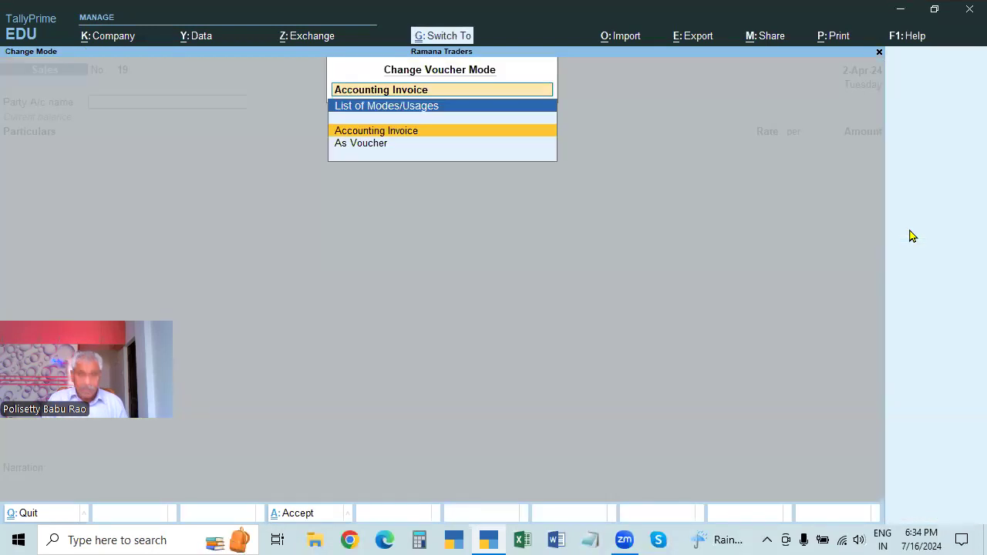
key(Escape)
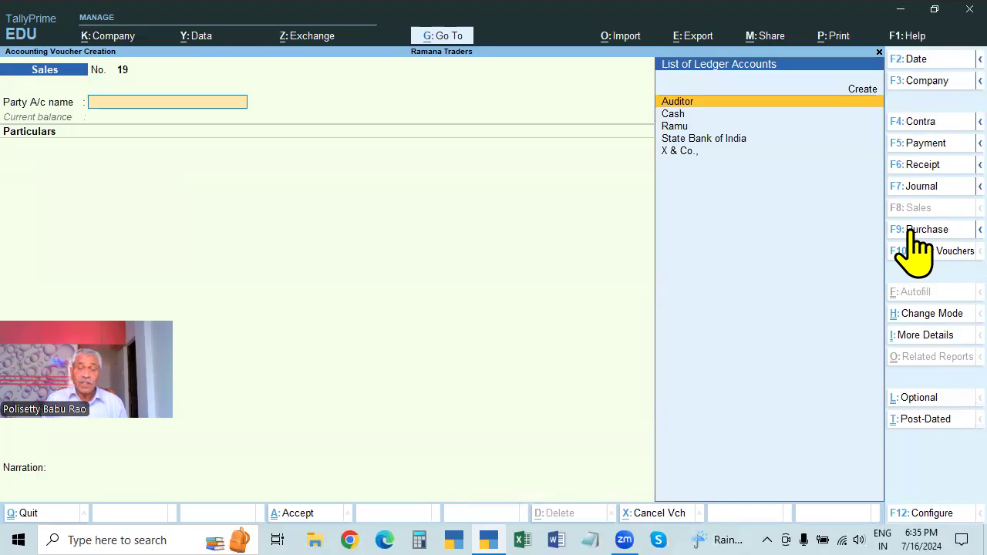
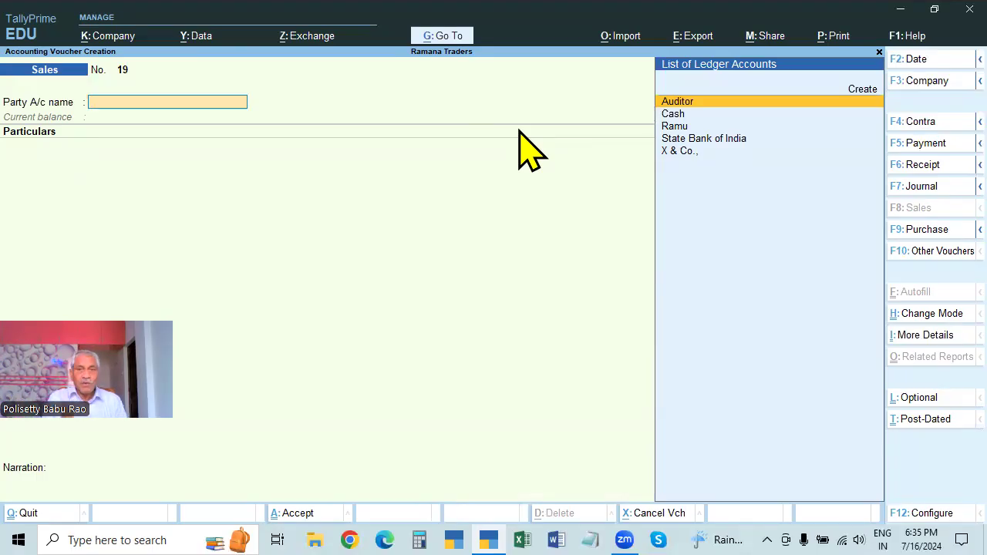
Step: Choose the individual customer's ledger as the party account, accepting the dispatch and party details unchanged
key(Down)
key(Down)
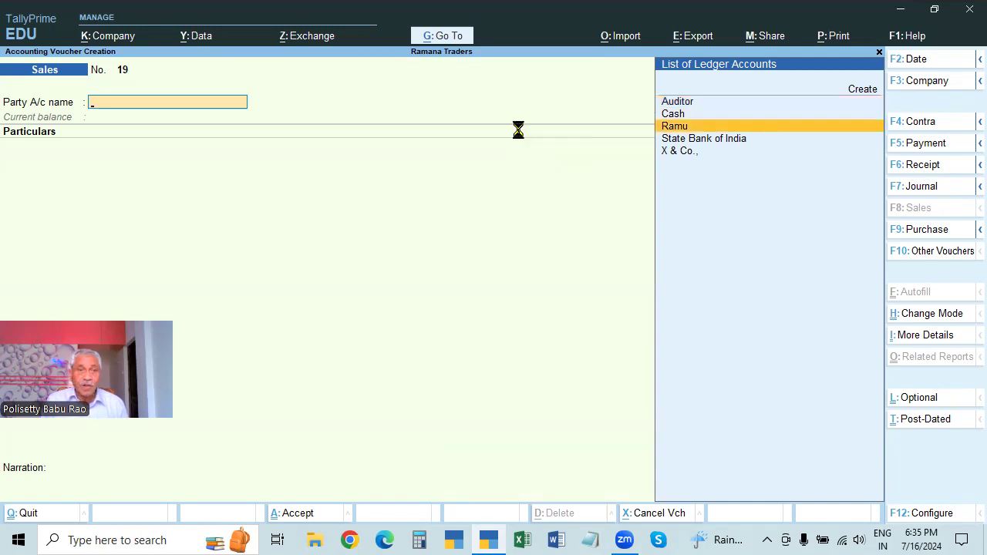
key(Return)
key(ctrl+a)
key(ctrl+a)
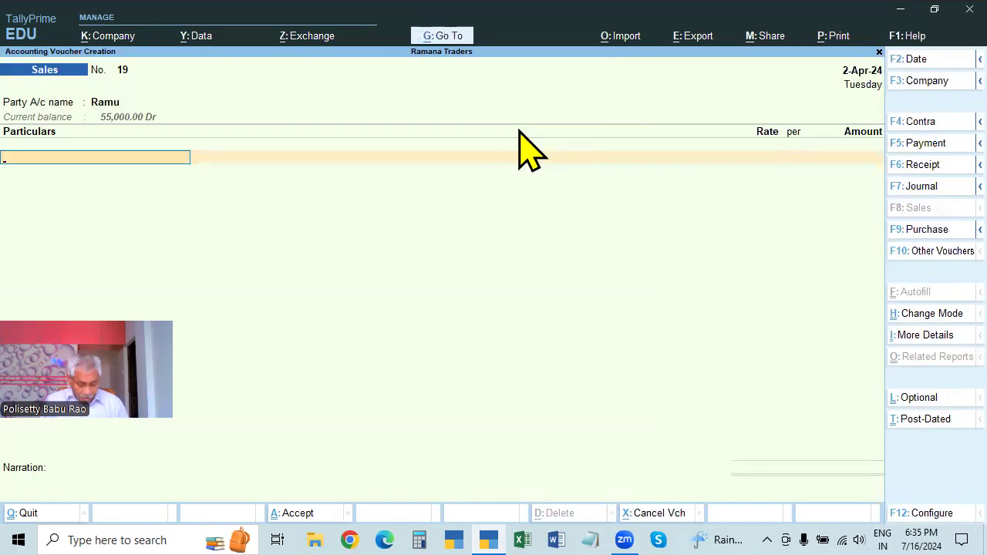
Step: Add the AUDIT FEES RECEIVED ledger to the sales invoice with an amount of 25,000
key(Down)
key(Down)
key(Down)
key(Return)
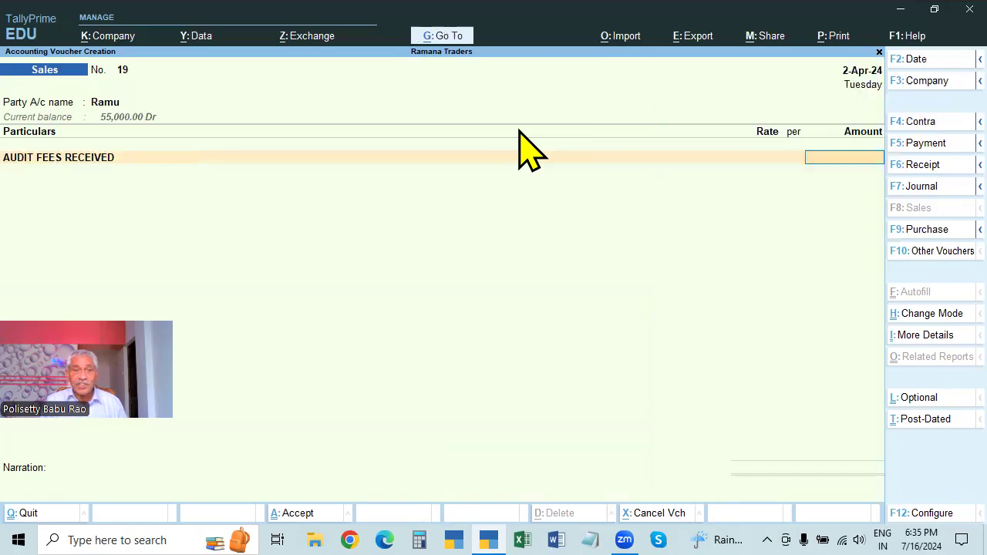
text(25000)
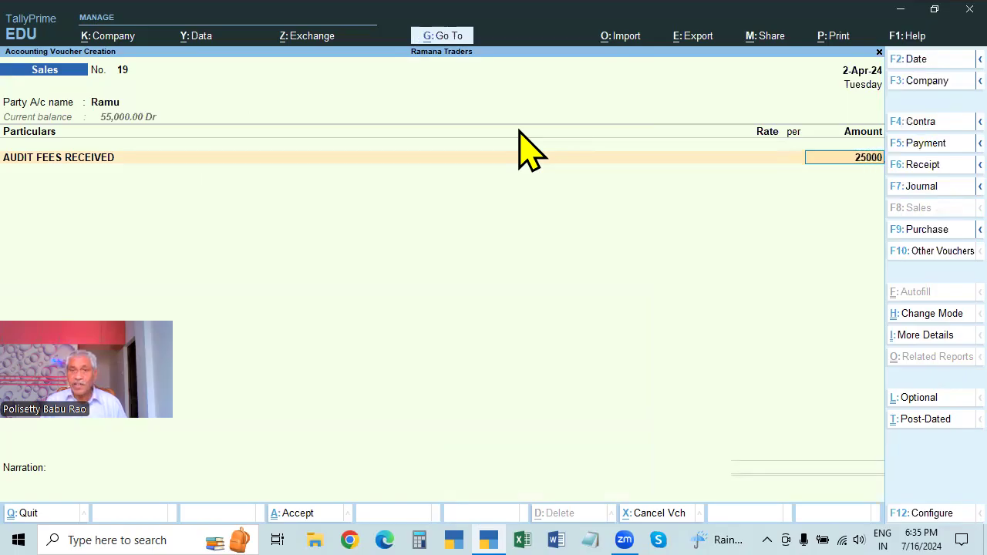
key(Return)
key(Return)
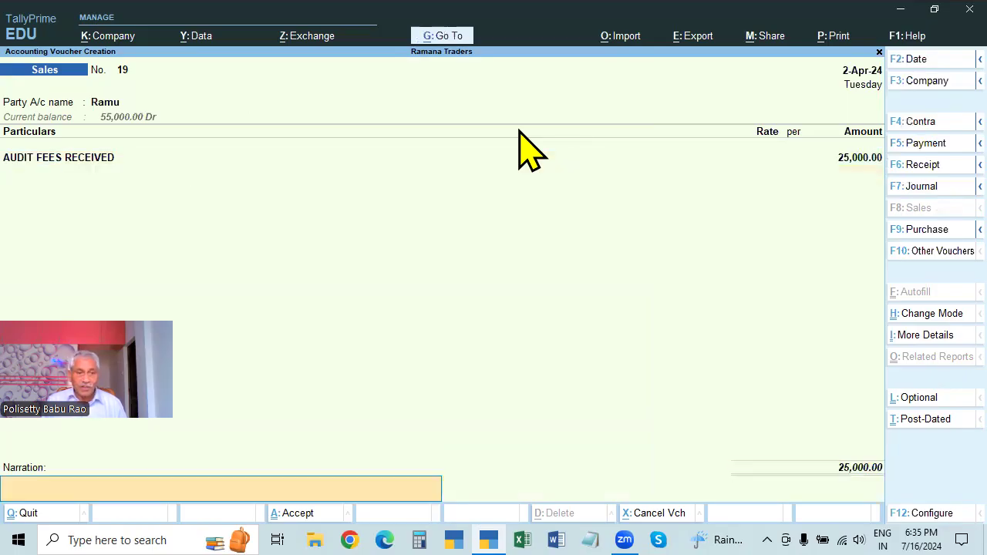
Step: Enter the narration "BEING AUDIT FEES" and save the sales invoice
text(BEING AUDIT FEES)
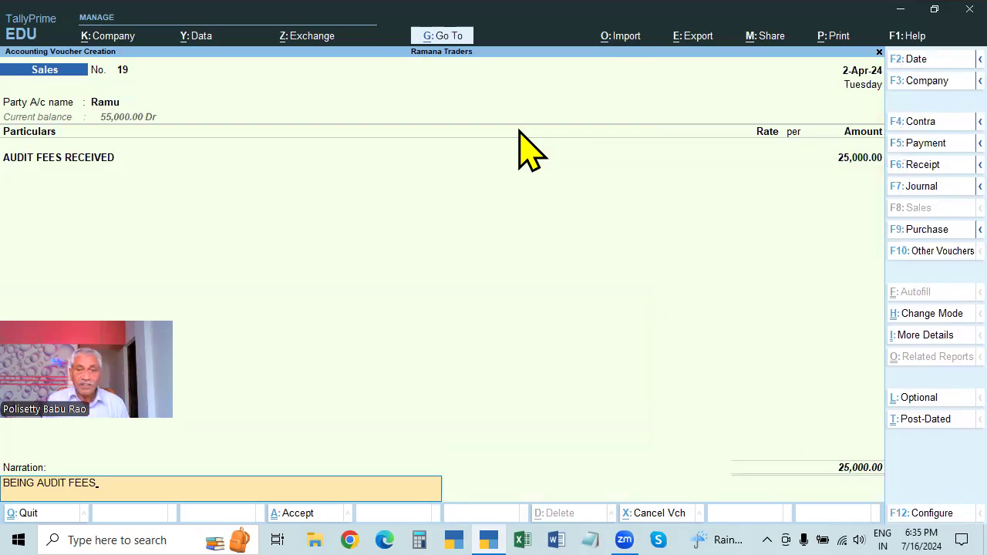
key(Return)
key(Return)
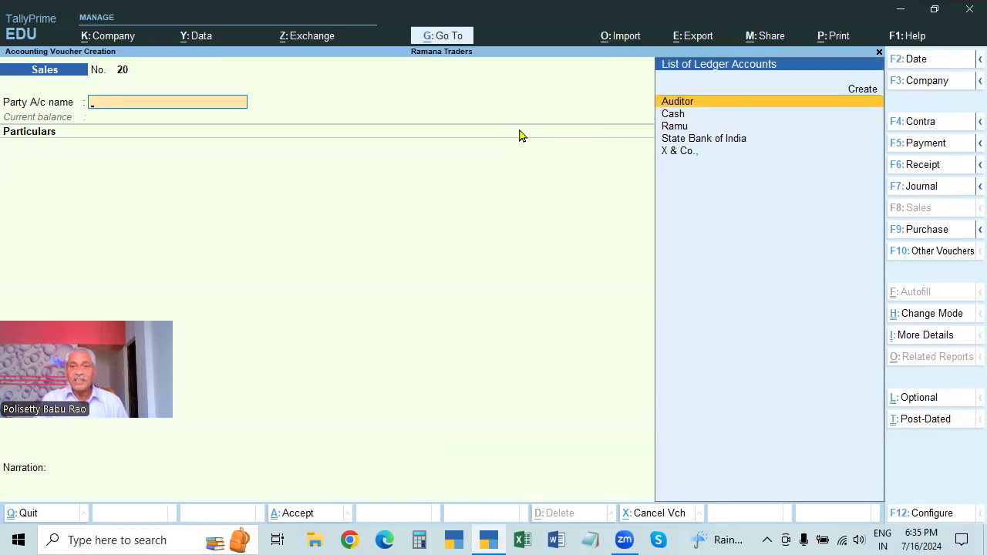
Step: Leave and reopen voucher entry, and examine the list of accounting voucher types and their shortcuts
key(Escape)
key(y)
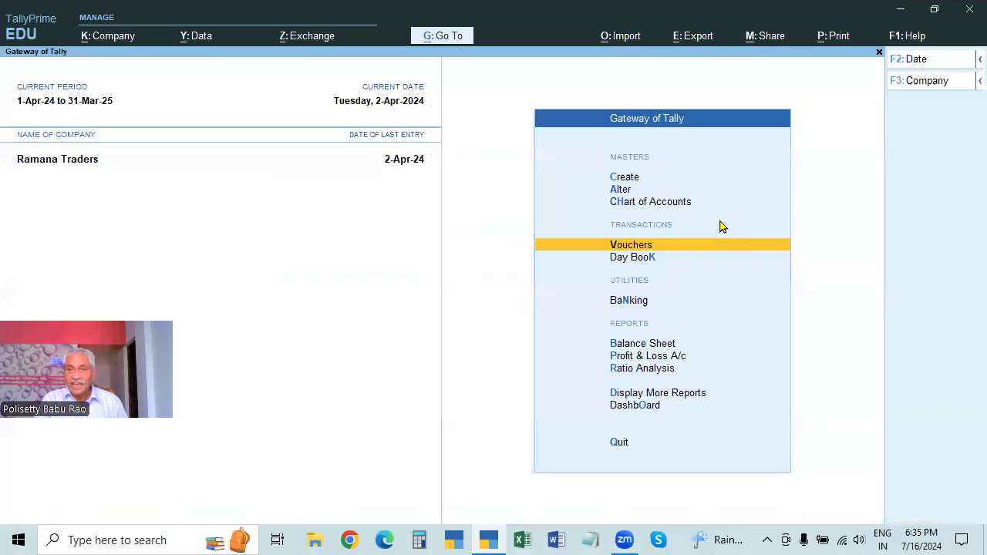
key(Return)
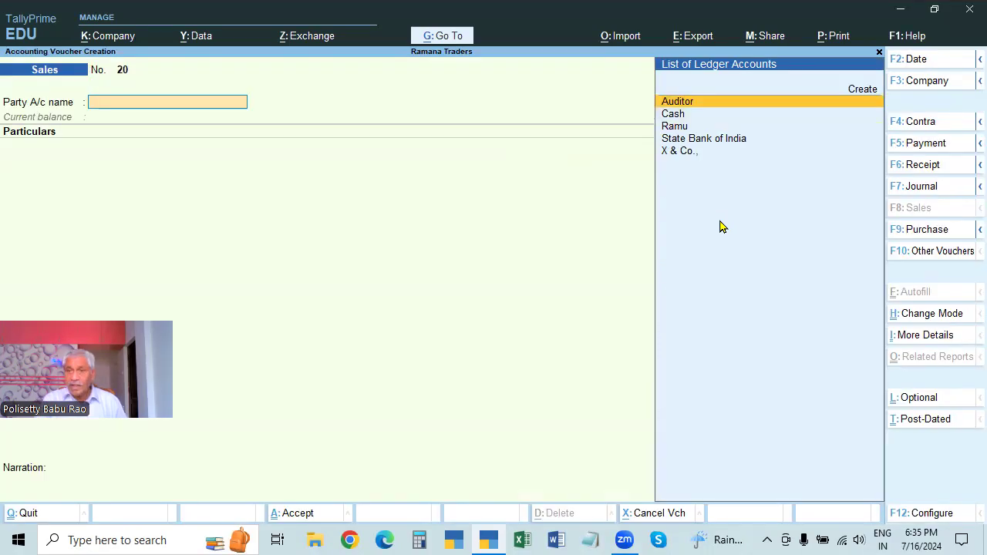
click(930, 253)
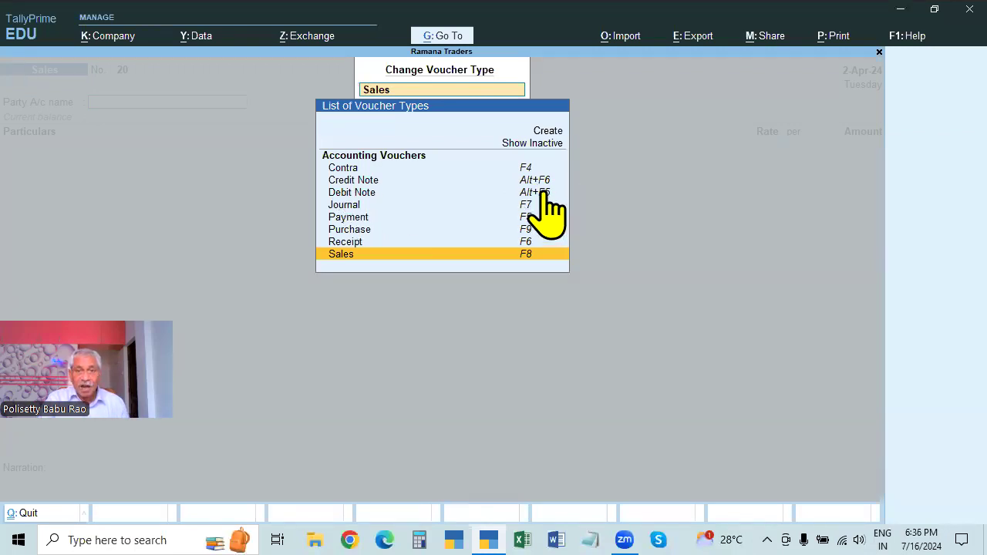
key(Escape)
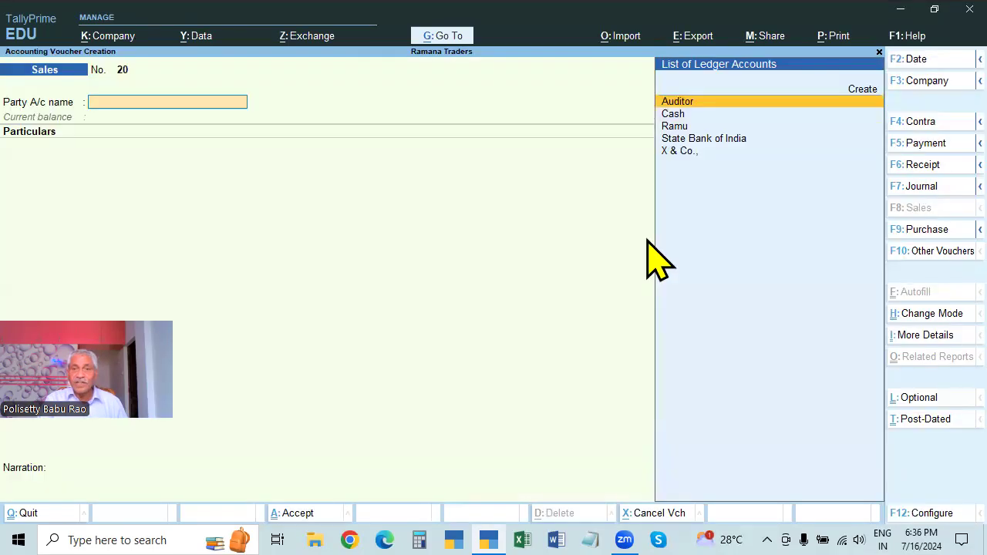
key(ctrl+F9)
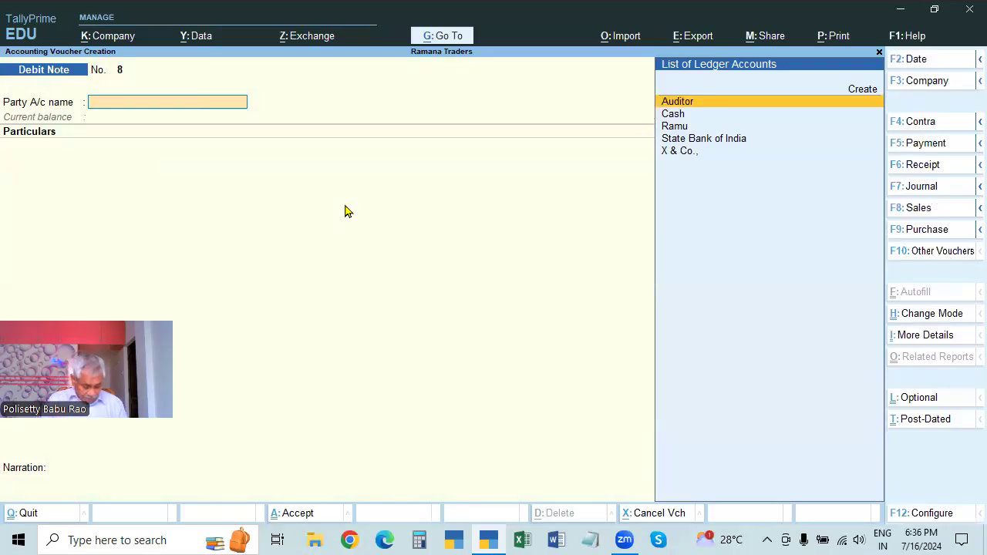
key(ctrl+h)
key(Down)
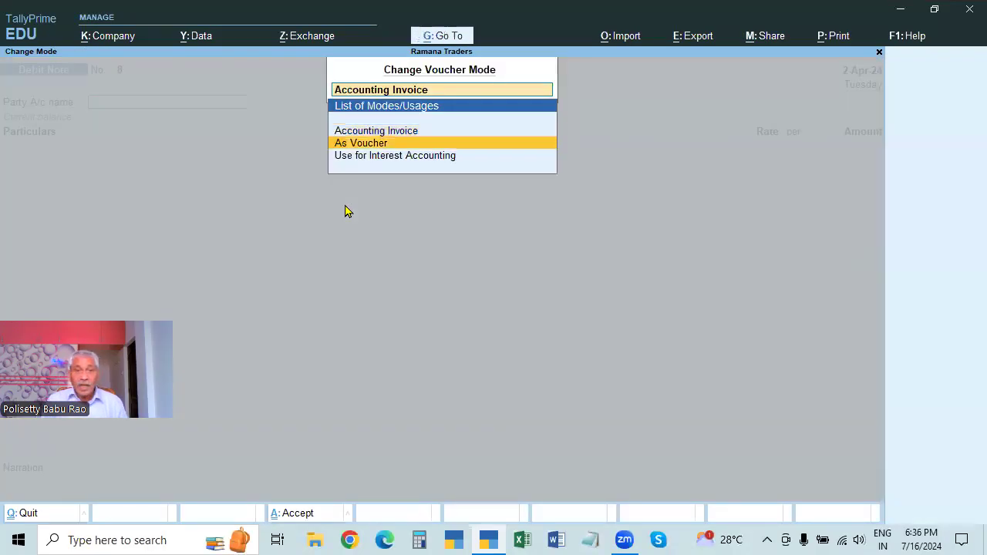
key(Return)
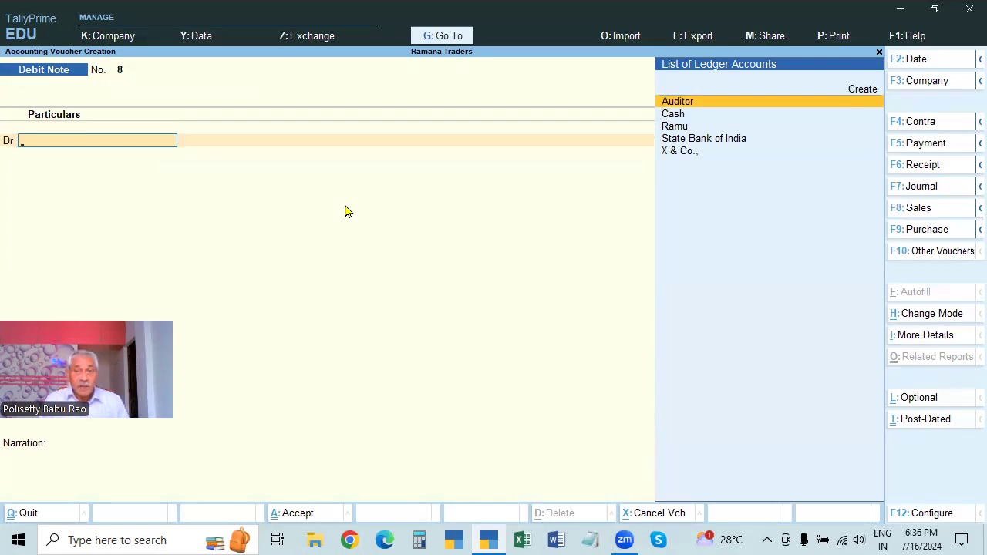
key(Down)
key(Down)
key(Down)
key(Down)
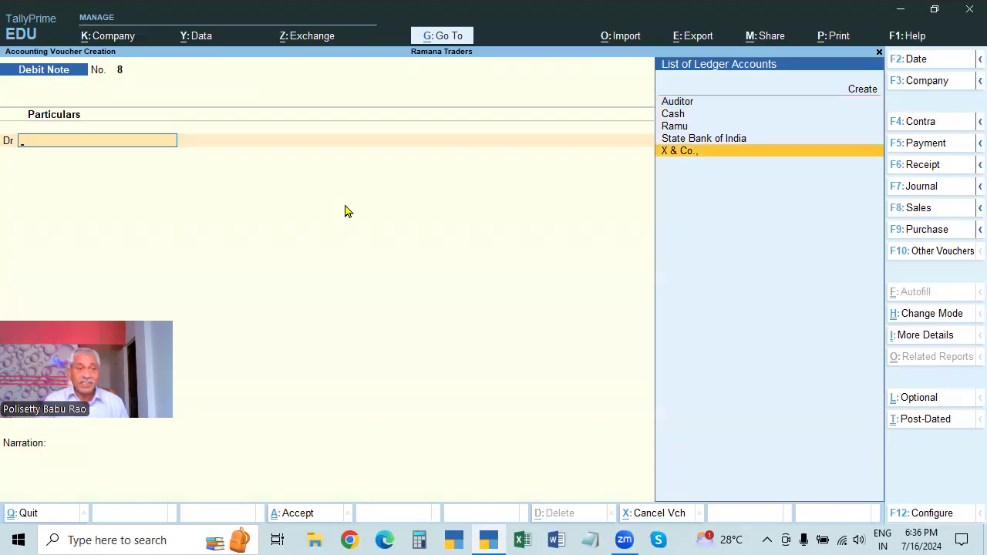
key(Return)
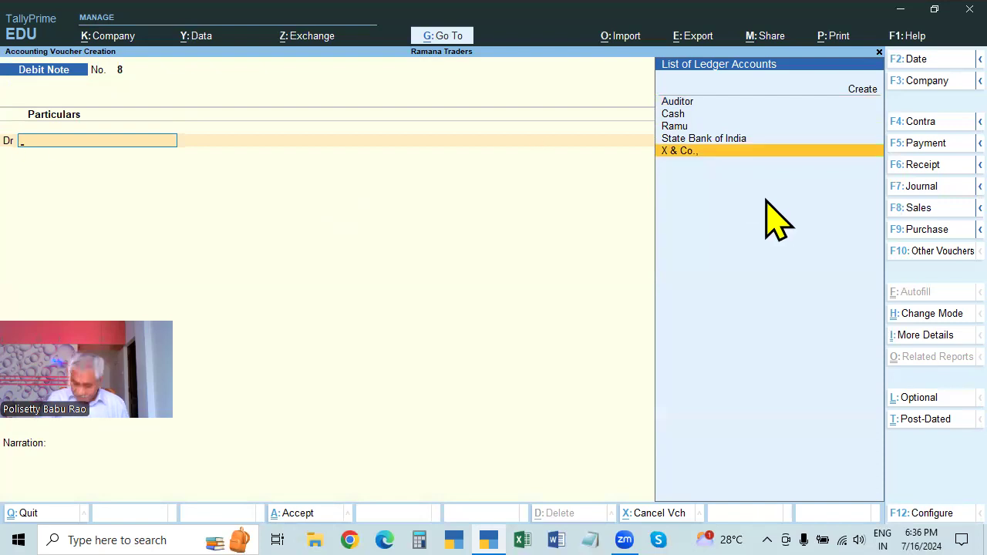
key(Escape)
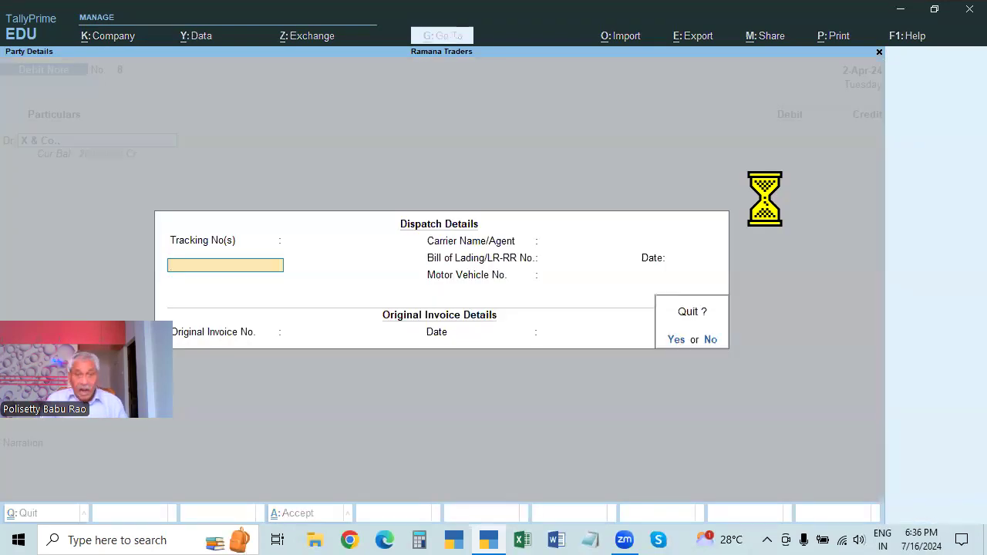
key(y)
key(Escape)
key(Escape)
key(y)
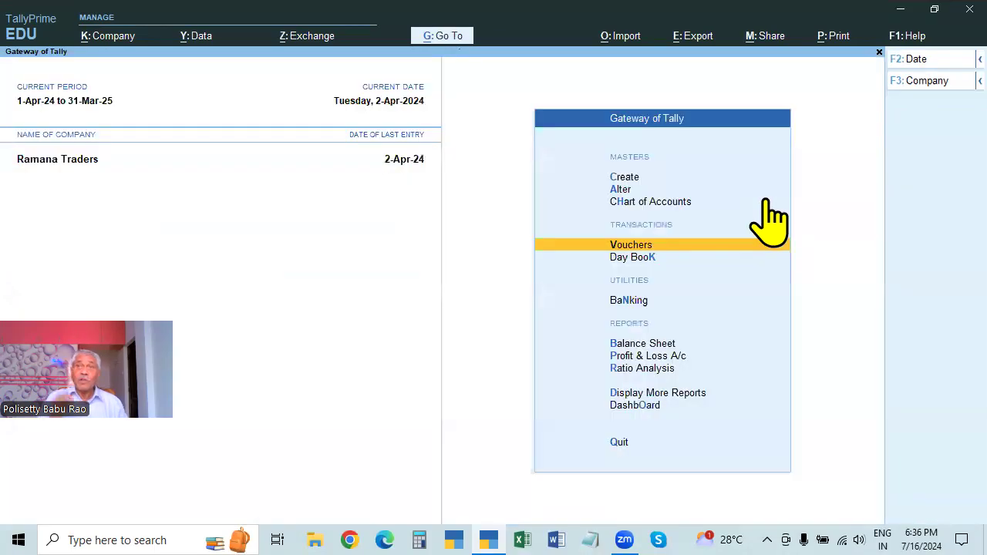
Step: Open the Day Book and review the X & Co., purchase voucher without altering it
key(Down)
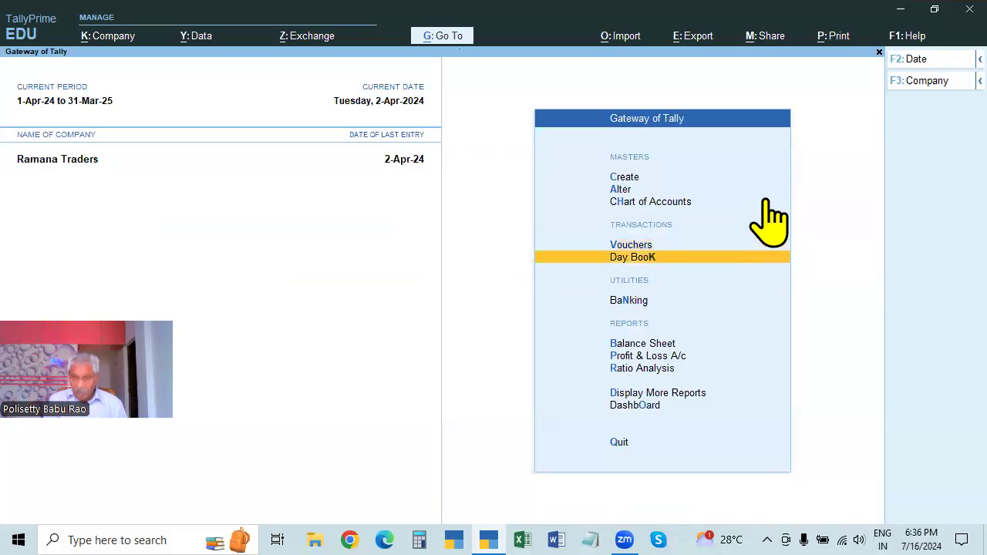
key(Return)
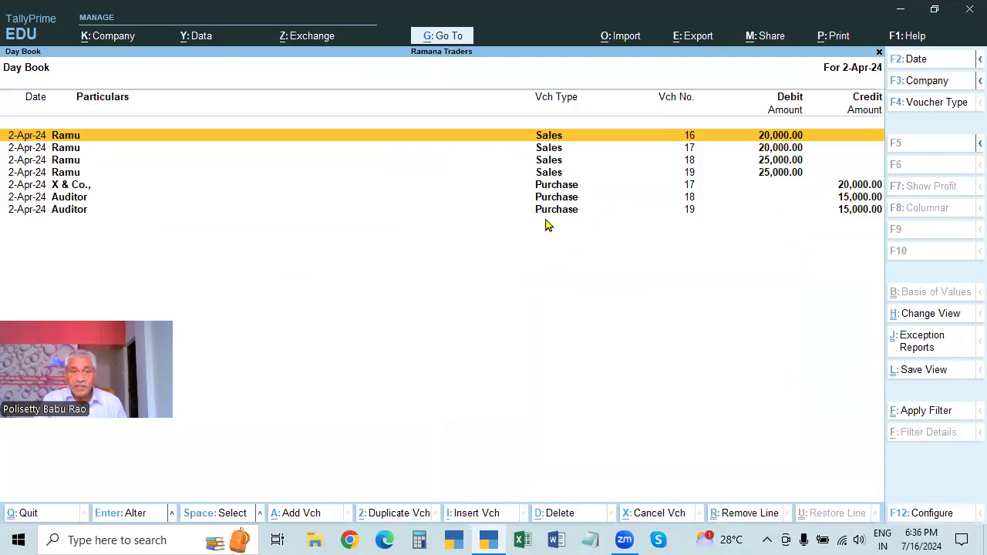
click(70, 187)
key(Return)
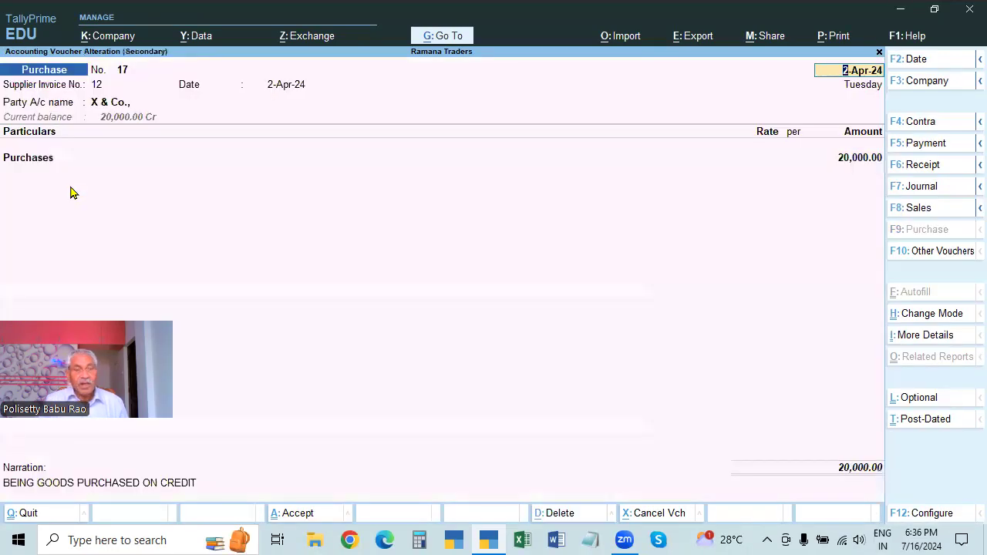
key(Escape)
key(y)
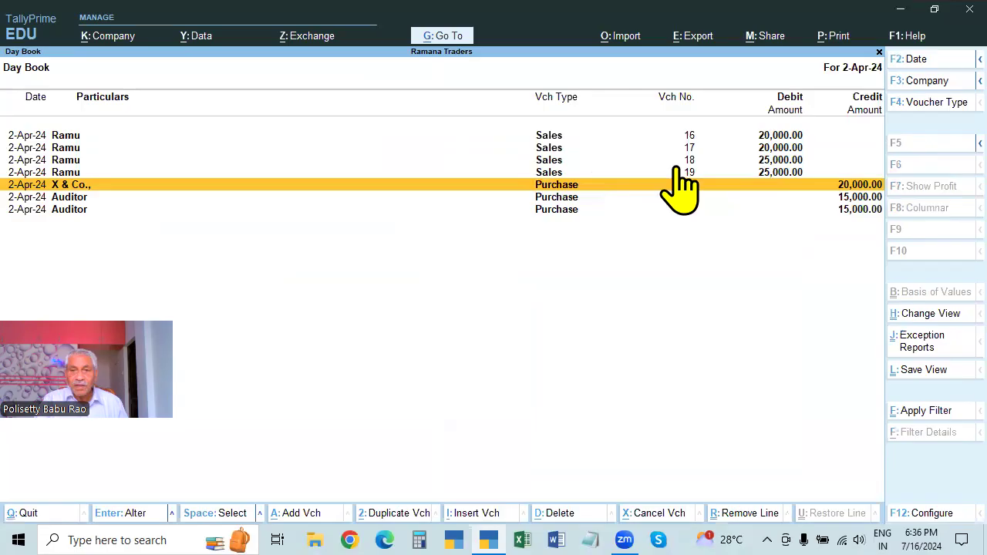
Step: Open sales vouchers 16 to 19 in turn from the Day Book to compare their As Voucher and Accounting Invoice layouts
click(553, 137)
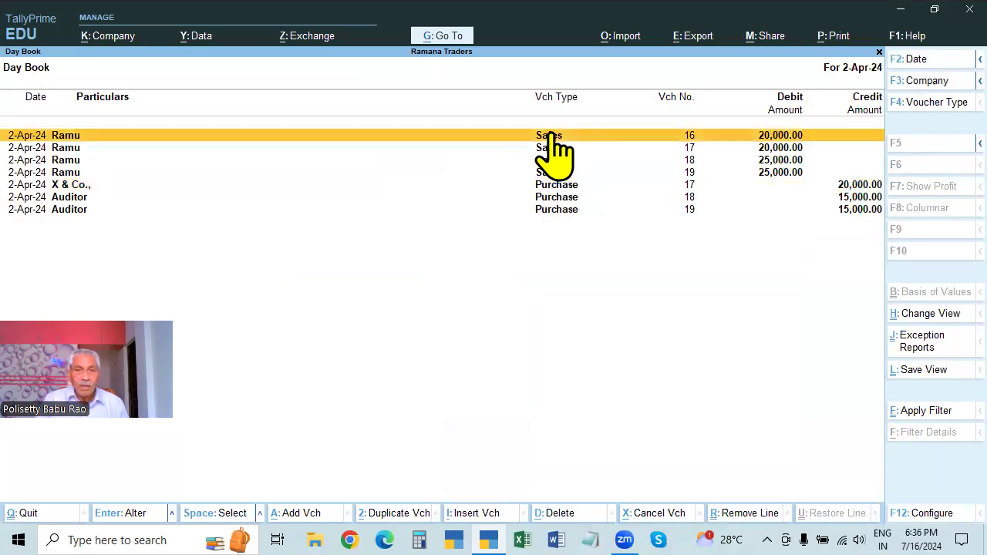
click(551, 138)
key(Escape)
key(Down)
key(Return)
key(Escape)
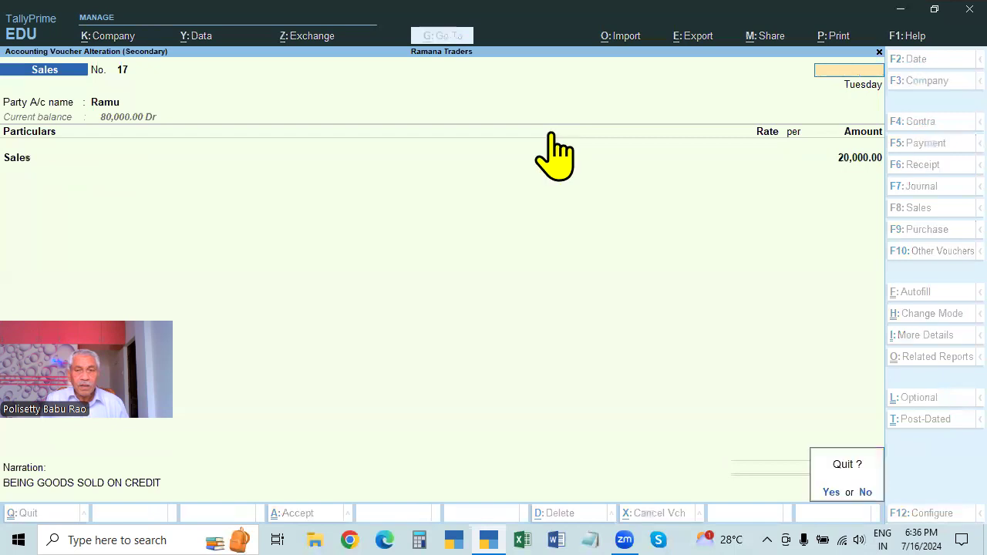
key(y)
key(Down)
key(Return)
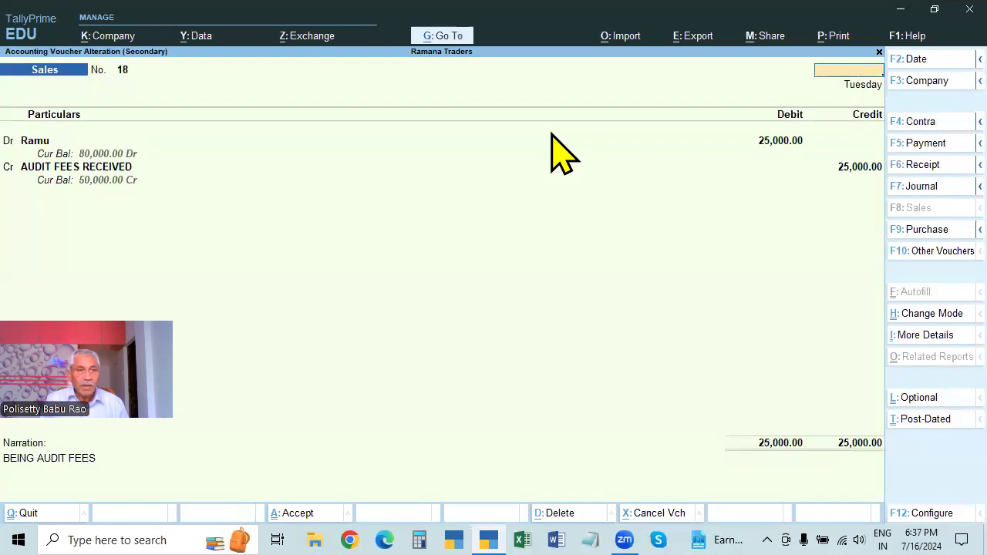
key(Escape)
key(Down)
key(Return)
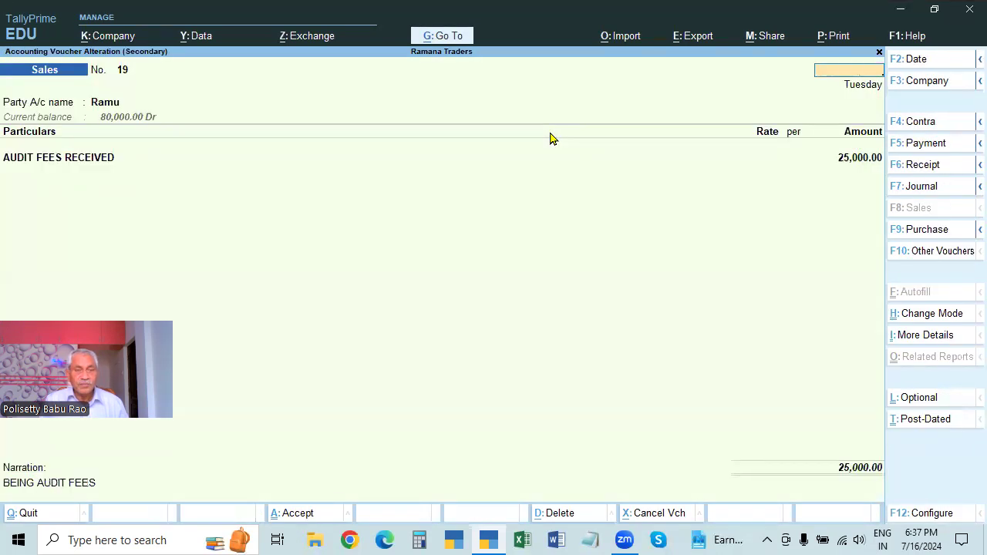
Step: Close sales voucher 19, look over the sales and purchase vouchers in the Day Book, and return to the Gateway of Tally
key(Escape)
key(Up)
key(Up)
key(Up)
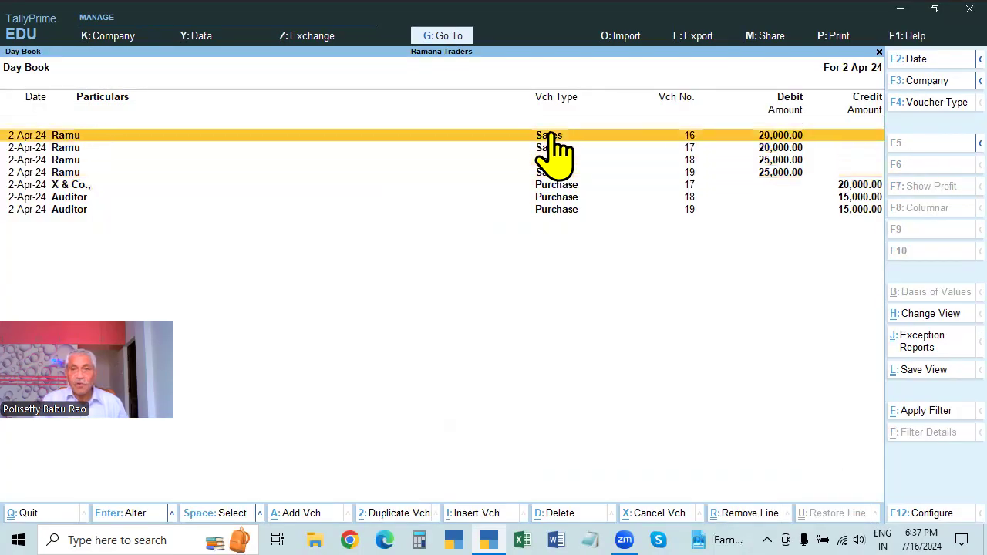
click(693, 199)
click(692, 187)
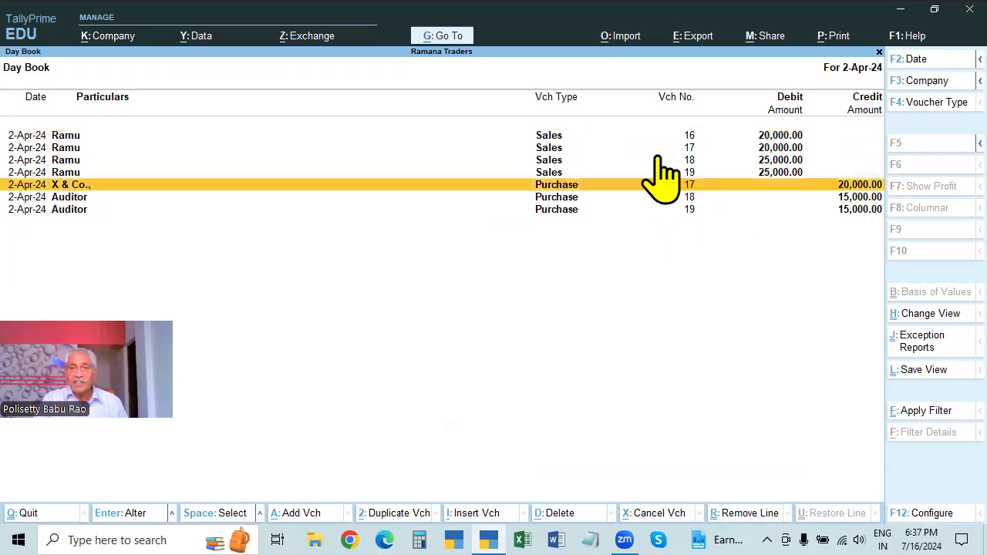
key(Escape)
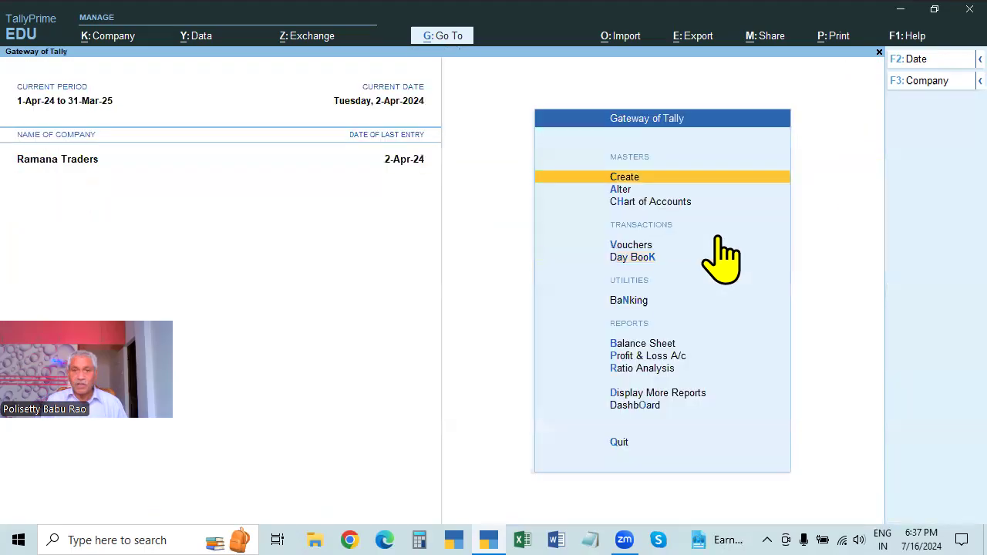
Step: Open voucher entry, start a Debit Note, and choose X & Co., as the party account
key(Down)
key(Down)
key(Down)
key(Return)
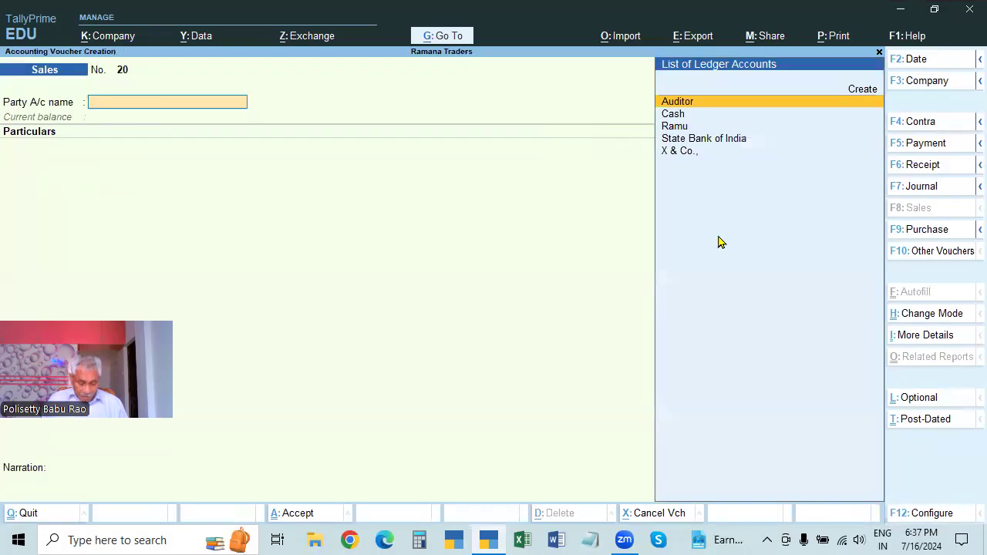
key(alt)
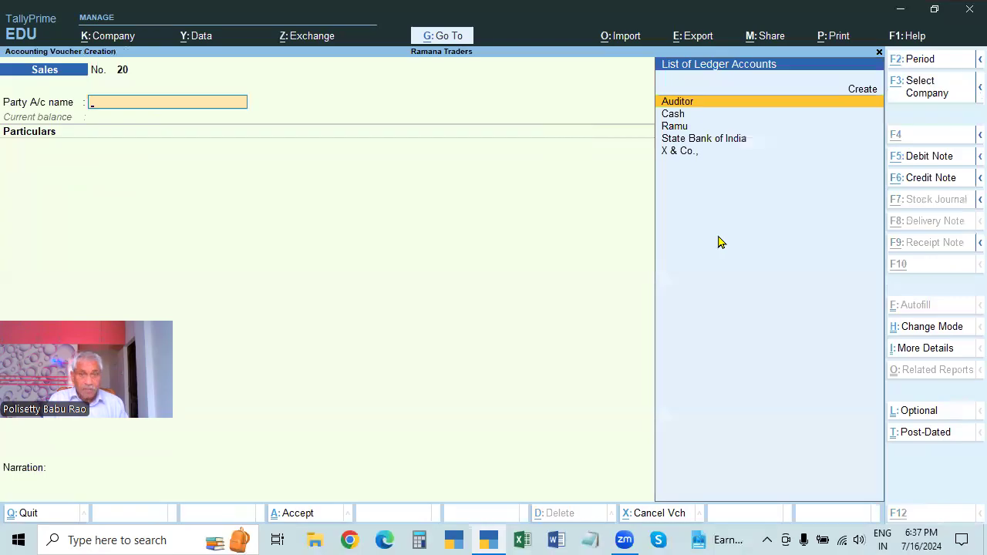
key(alt+F5)
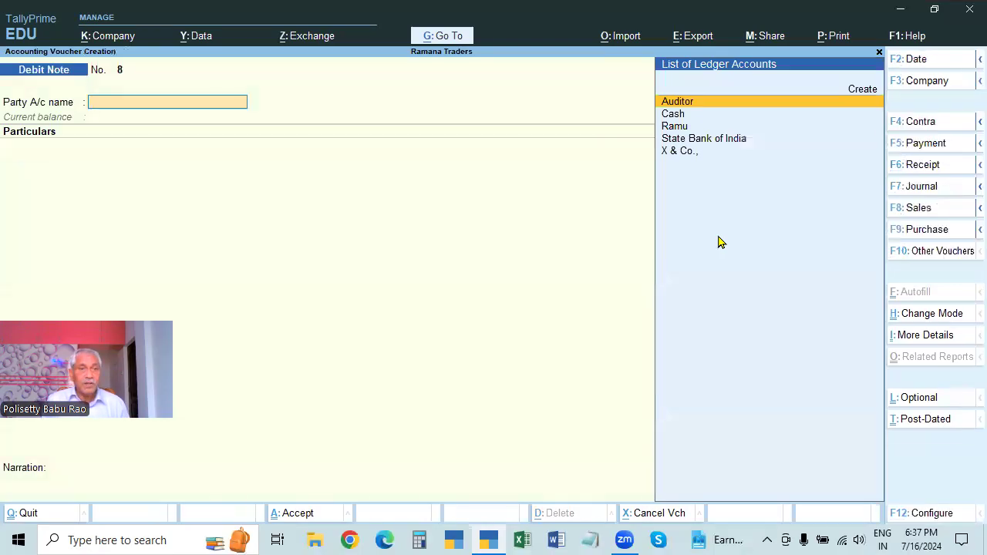
key(Down)
key(Down)
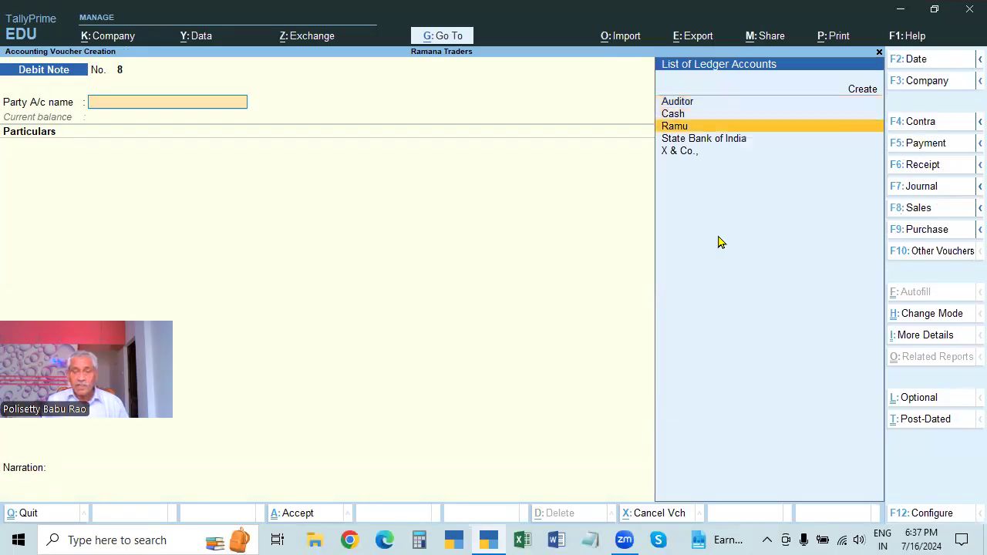
key(Down)
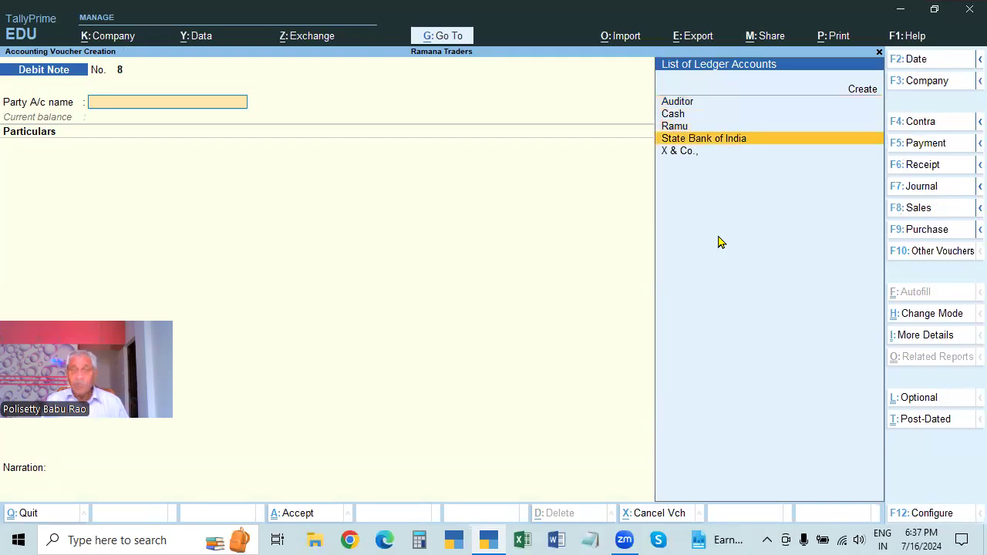
key(Down)
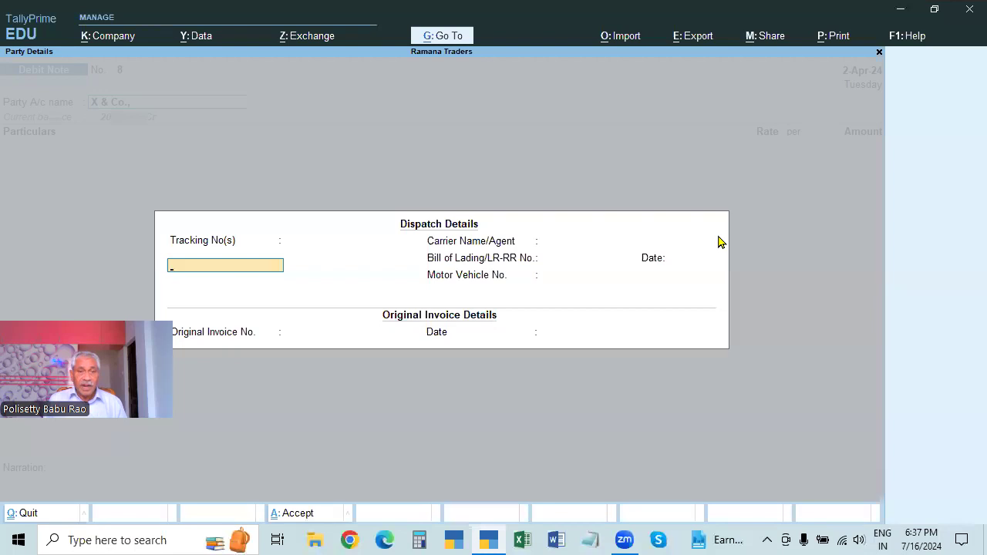
Step: Leave the dispatch details blank, enter original invoice number 7, and accept the party details for X & Co.,
key(Return)
key(Return)
key(Return)
key(Return)
key(Return)
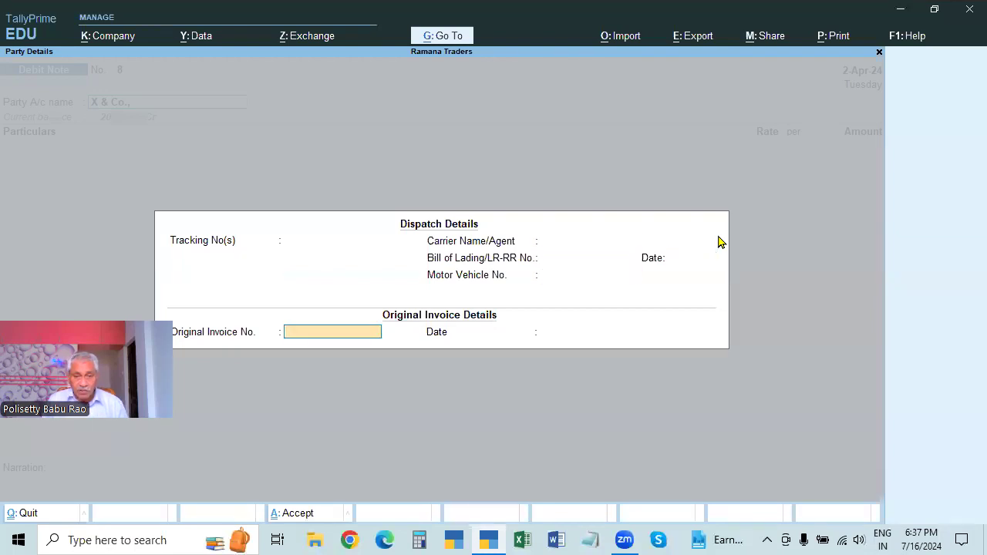
text(7)
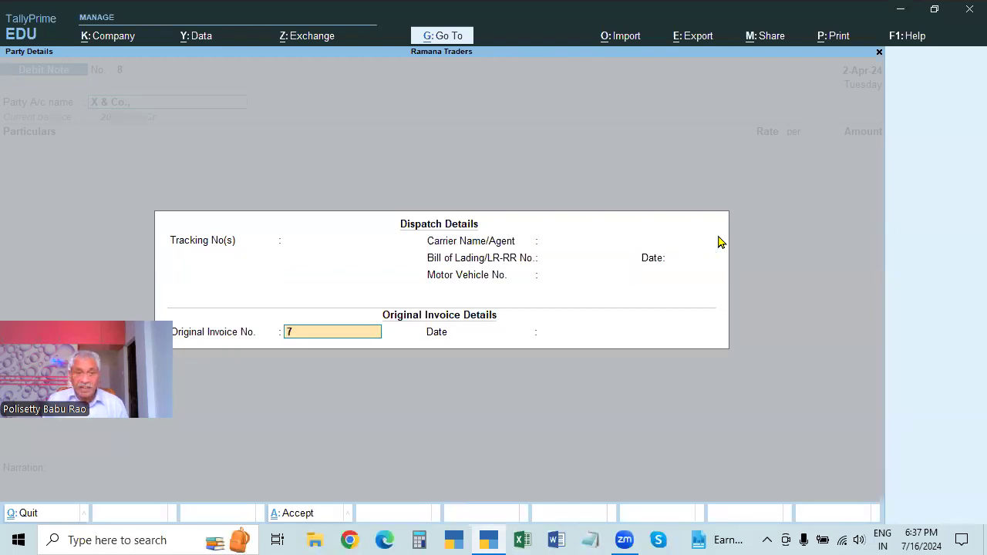
key(Return)
key(Return)
key(Return)
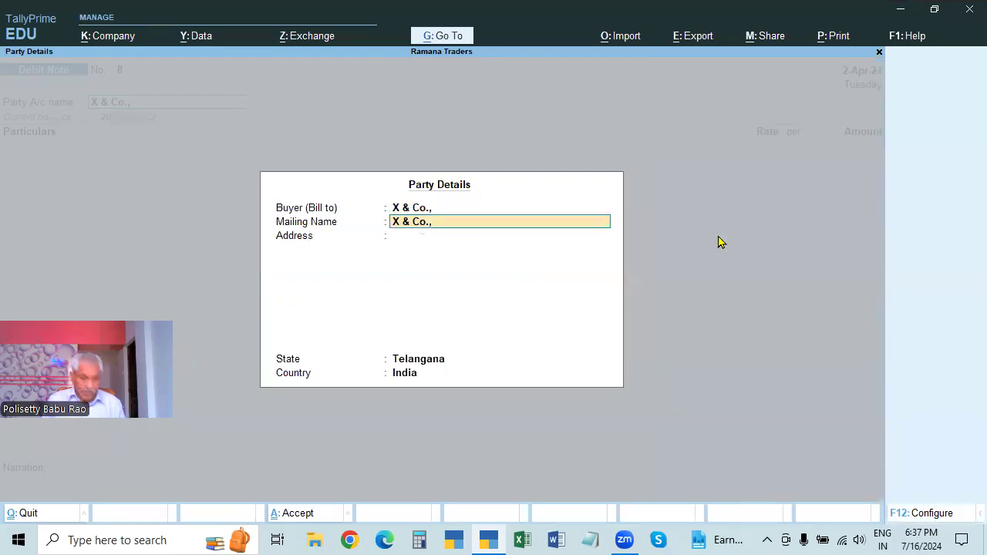
key(ctrl+a)
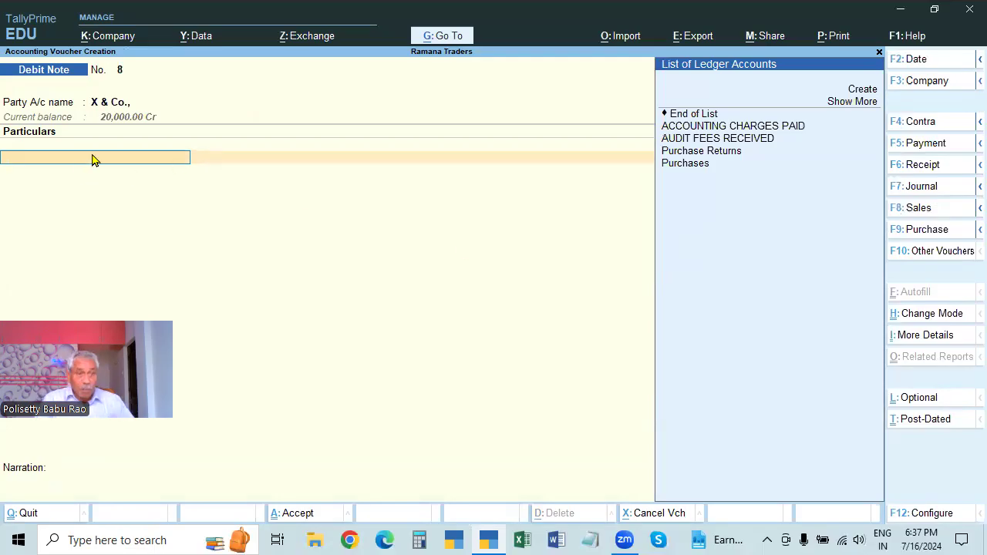
Step: Choose the Purchase Returns ledger for the debit note and check its master details without altering them
click(728, 156)
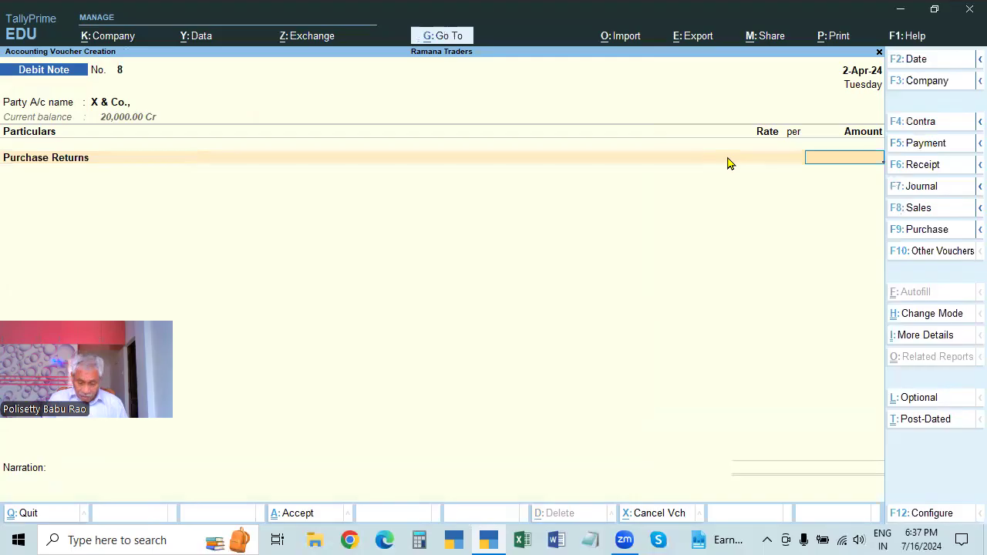
key(BackSpace)
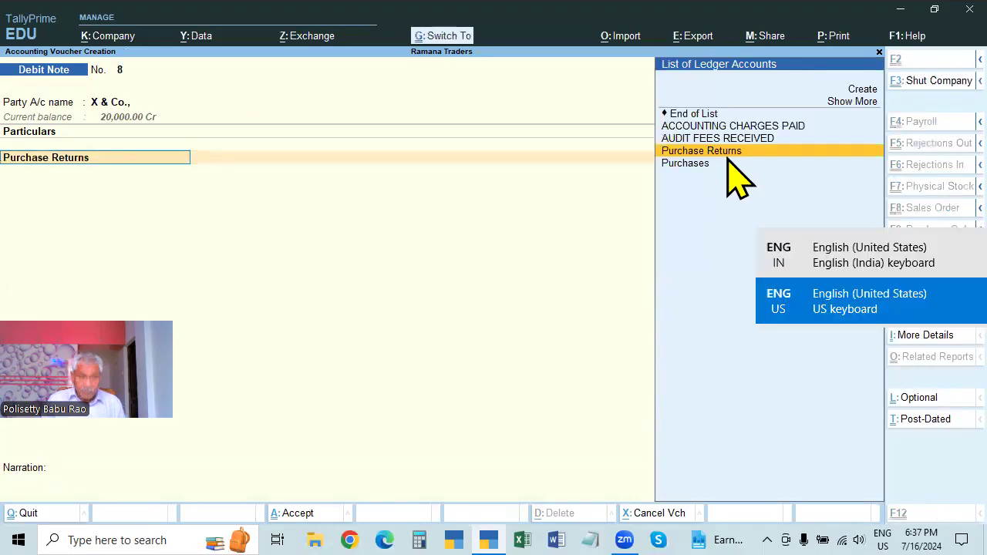
key(ctrl+Return)
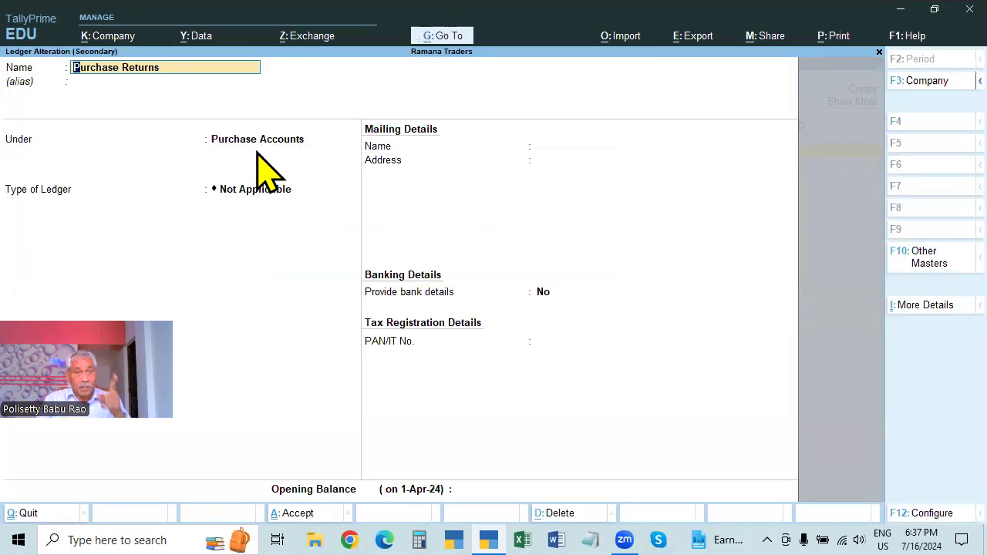
key(Escape)
key(Return)
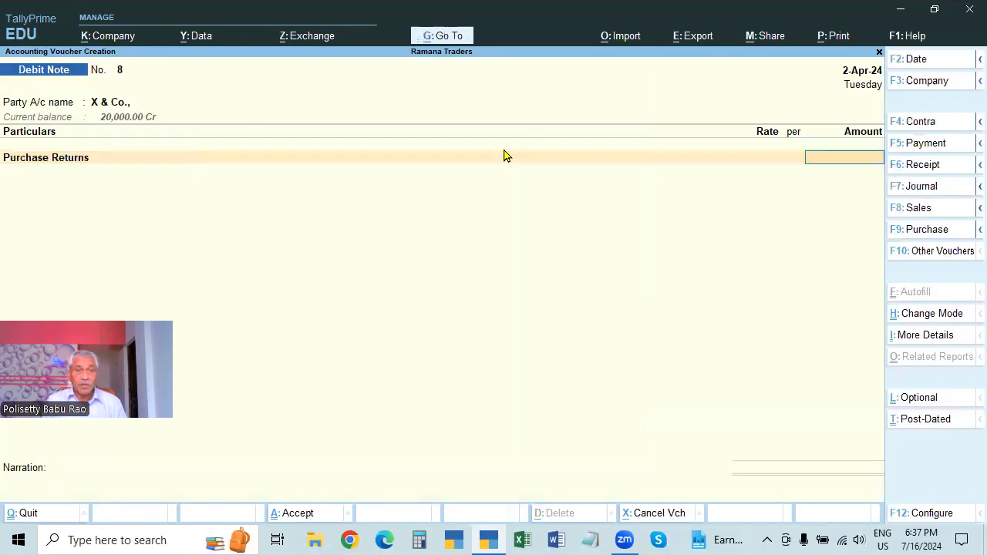
Step: Set the Purchase Returns amount to 2,000 and finish the particulars of the debit note
text(2000)
key(Return)
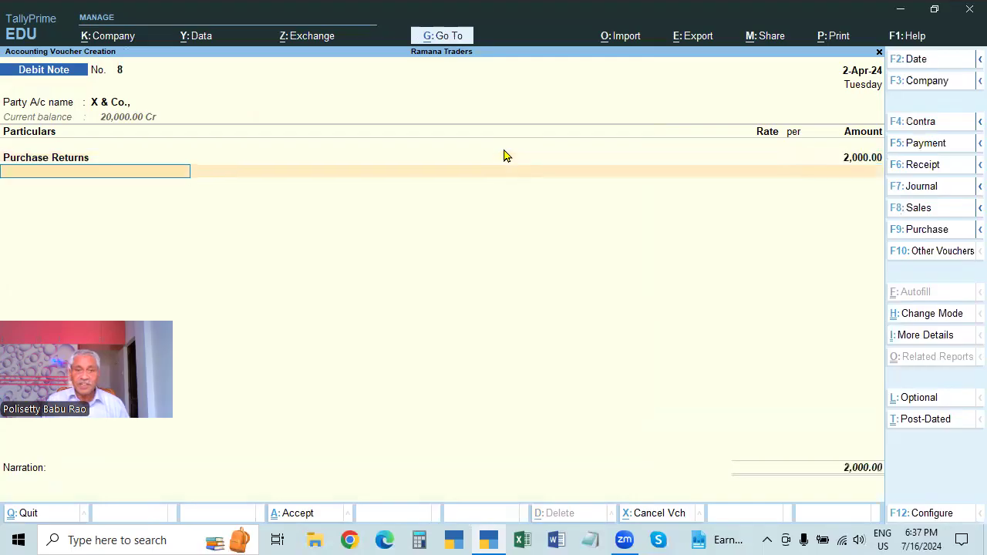
key(Return)
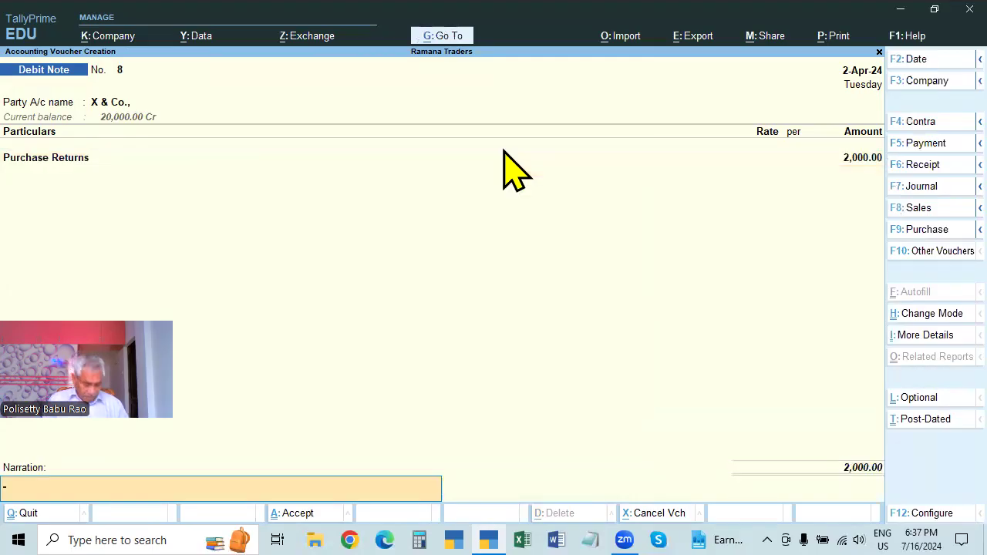
Step: Enter the narration "BEING PURCHASE RETURNS SENT" and save the debit note
text(BEING PURCHASE)
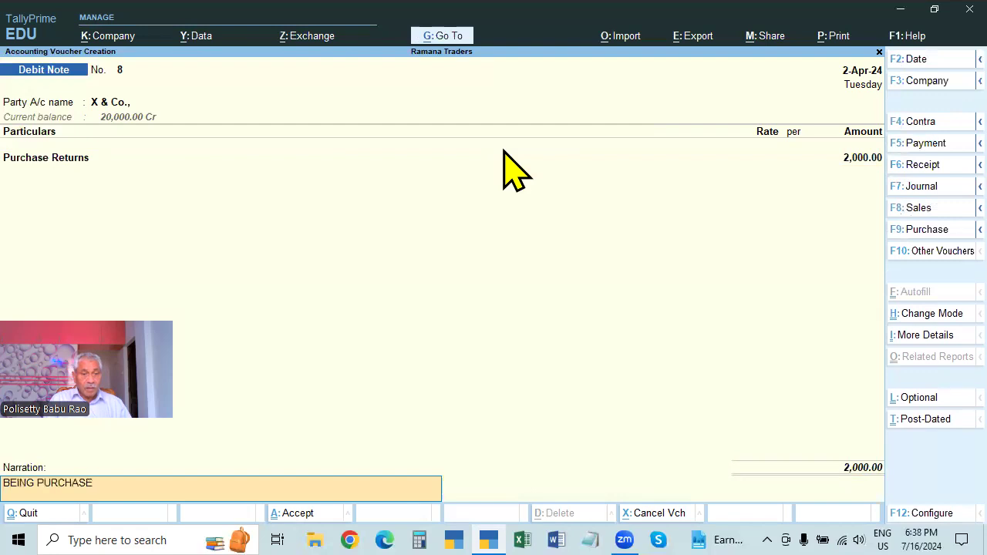
text( RETURNS SENT)
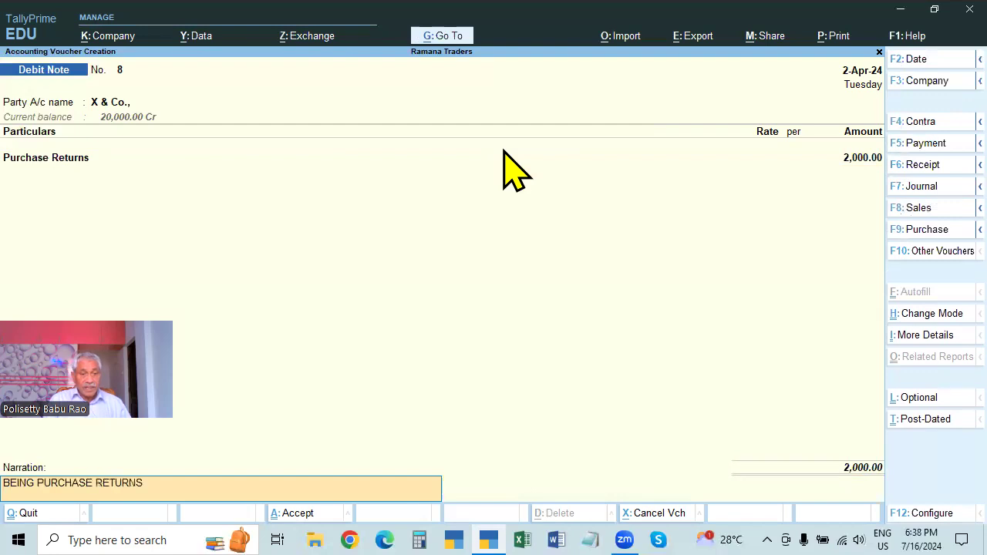
key(Return)
key(Return)
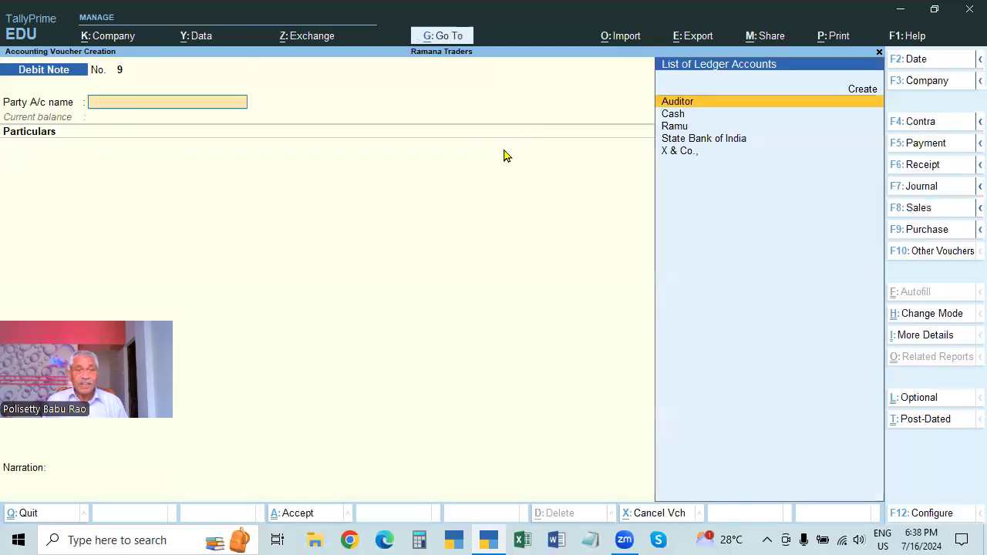
Step: Change the new debit note to As Voucher mode and choose X & Co., as the debit ledger
click(924, 314)
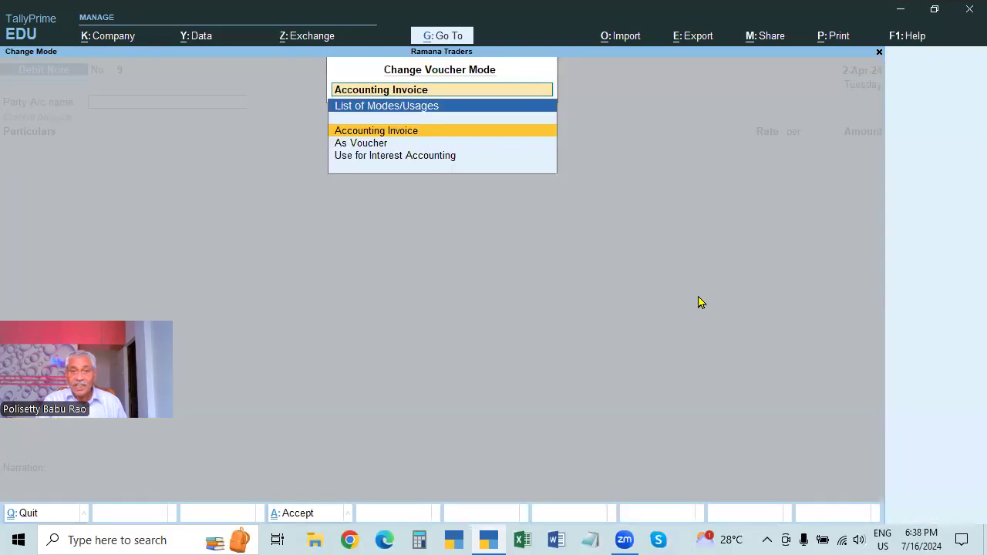
click(365, 144)
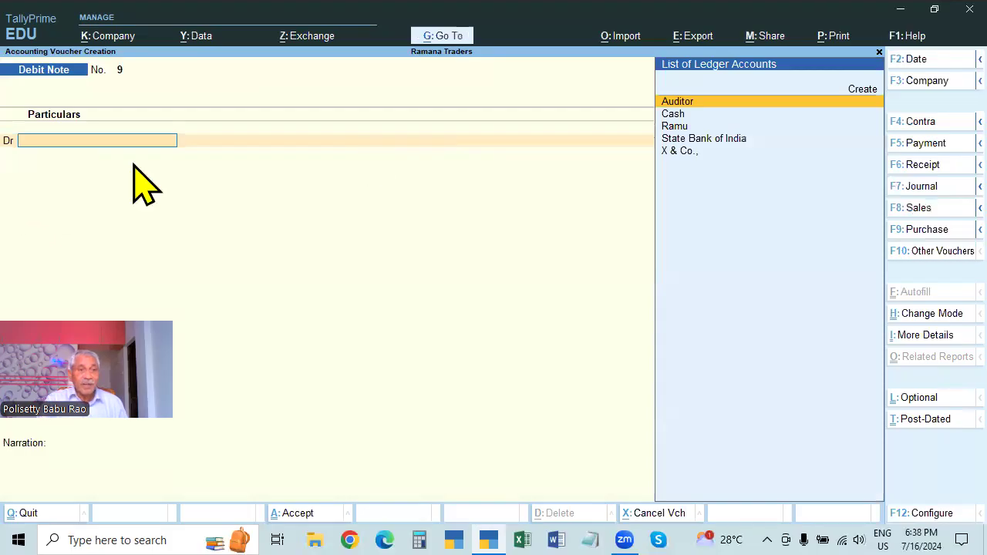
click(686, 152)
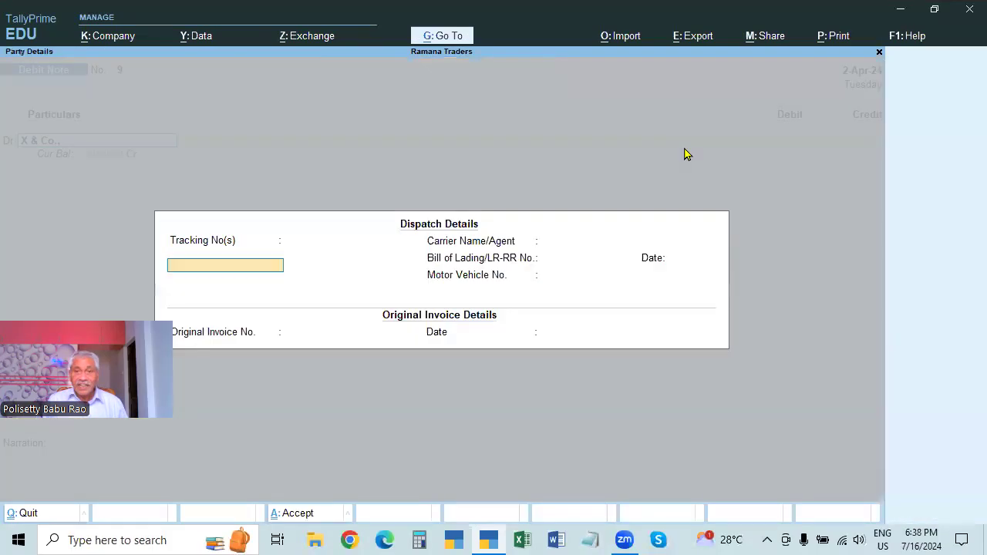
Step: Skip the dispatch fields, record original invoice number 7 for this debit note, and accept the X & Co., party details
key(Return)
key(Return)
key(Return)
key(Return)
key(Return)
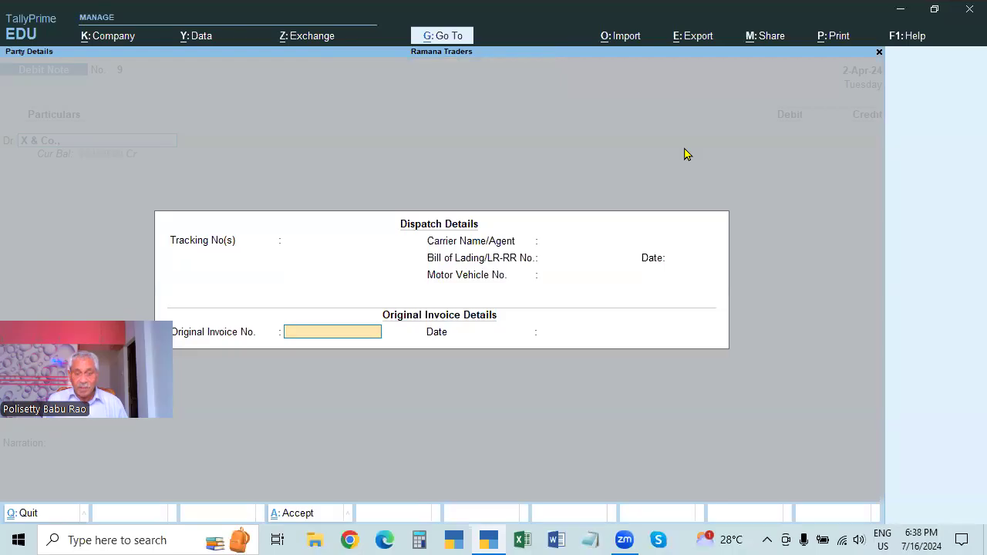
text(7)
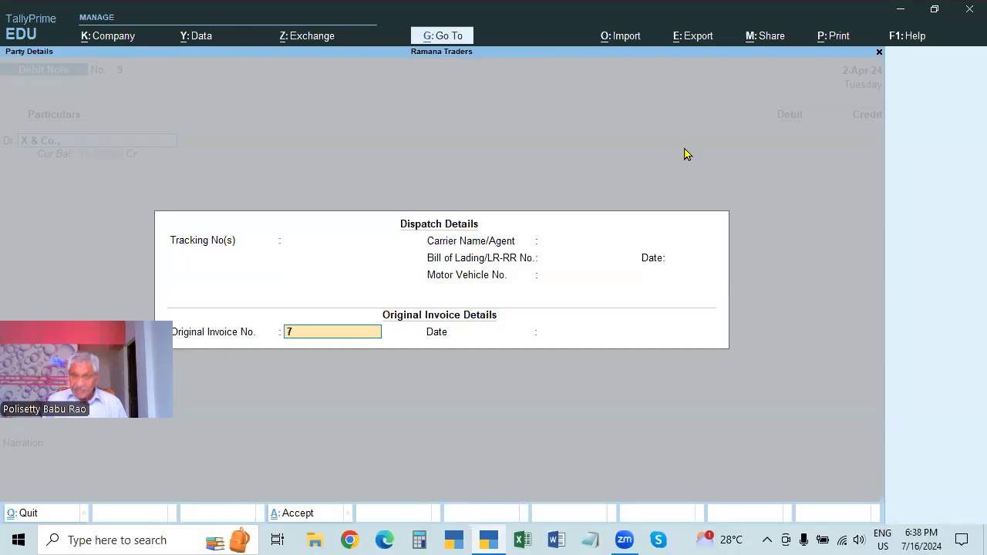
key(Return)
key(Return)
key(Return)
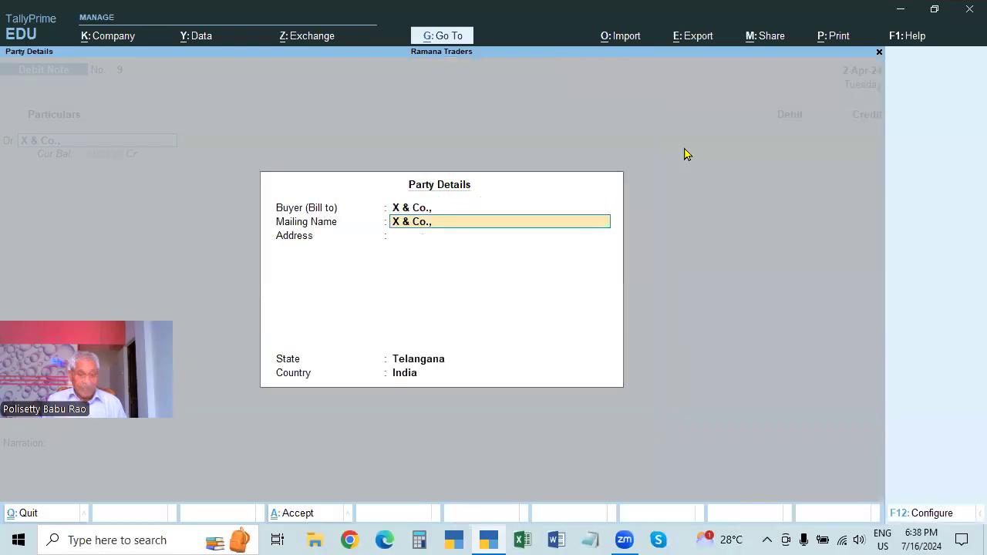
key(ctrl+a)
Step: Debit X & Co., with 2,000 and credit the same amount to Purchase Returns
text(2000)
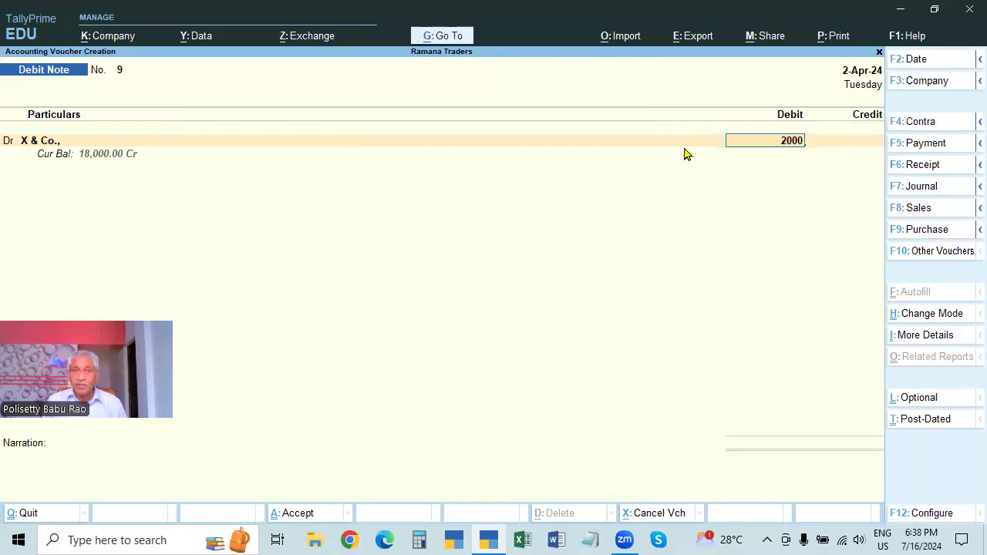
key(Return)
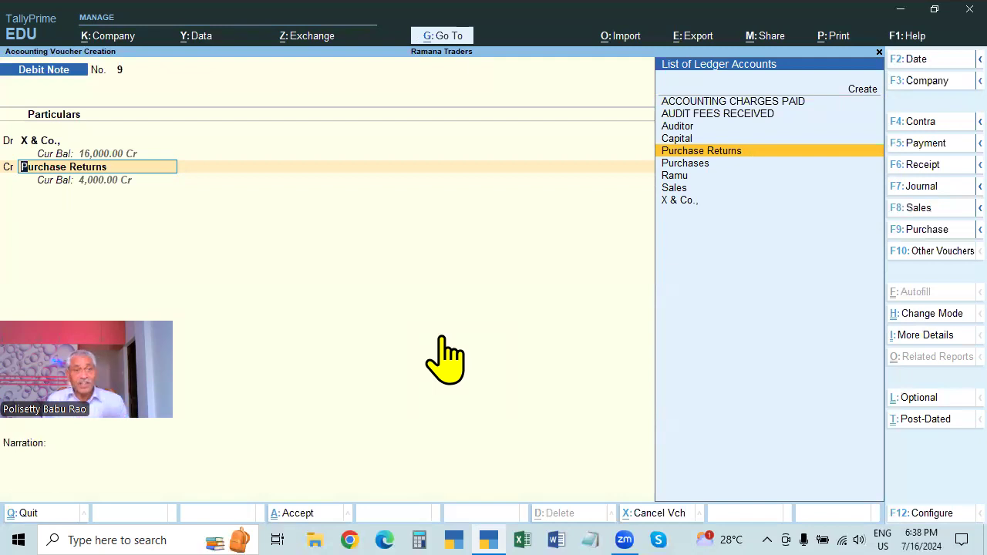
key(Return)
key(Return)
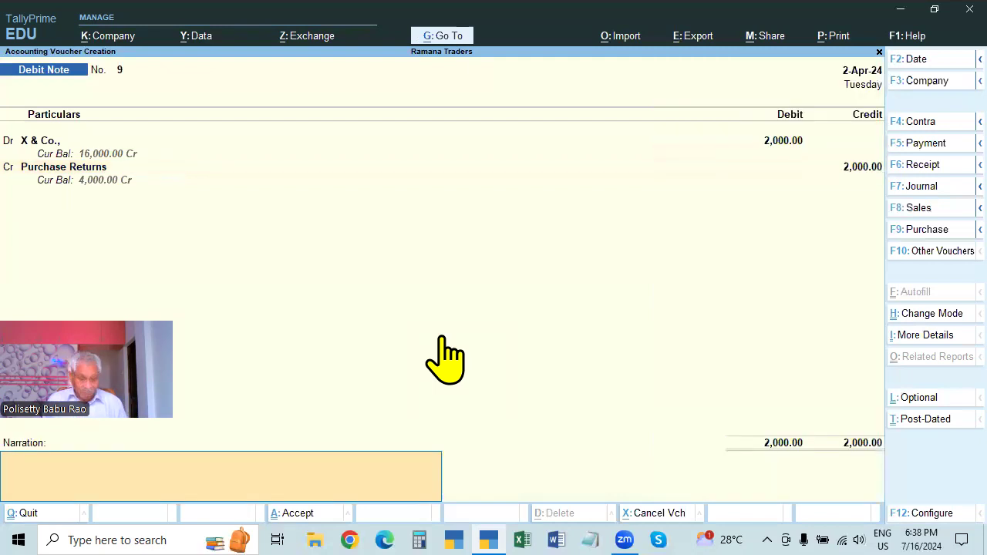
Step: Add the narration "BEING PURCHASE RETURNS SENT" and save the As Voucher debit note
text(BEING PURCHASE RETURNS SENT)
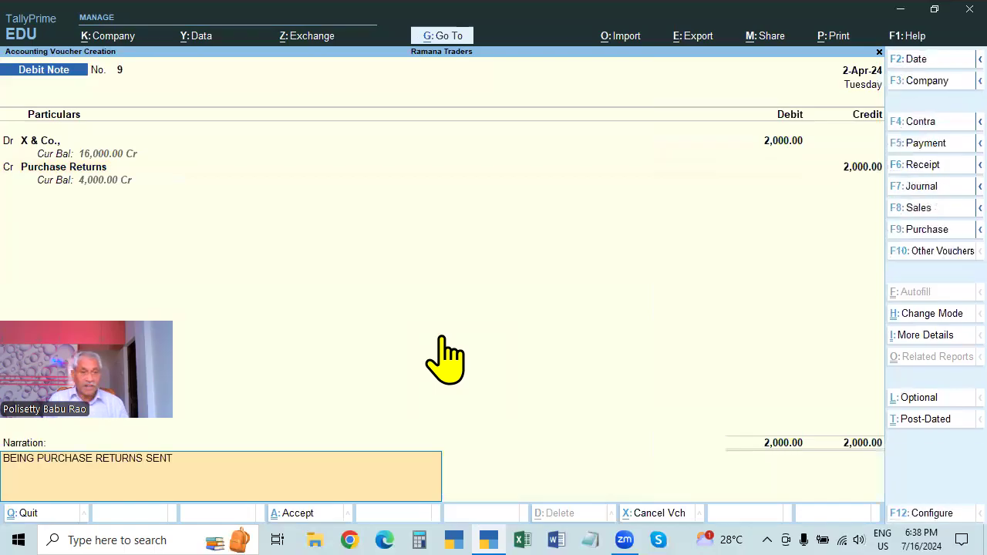
key(Return)
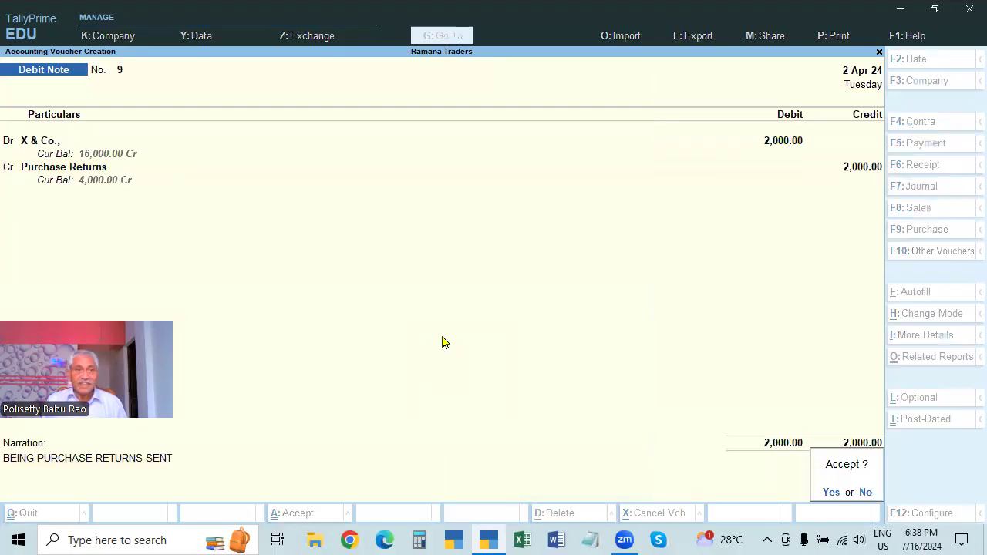
key(Return)
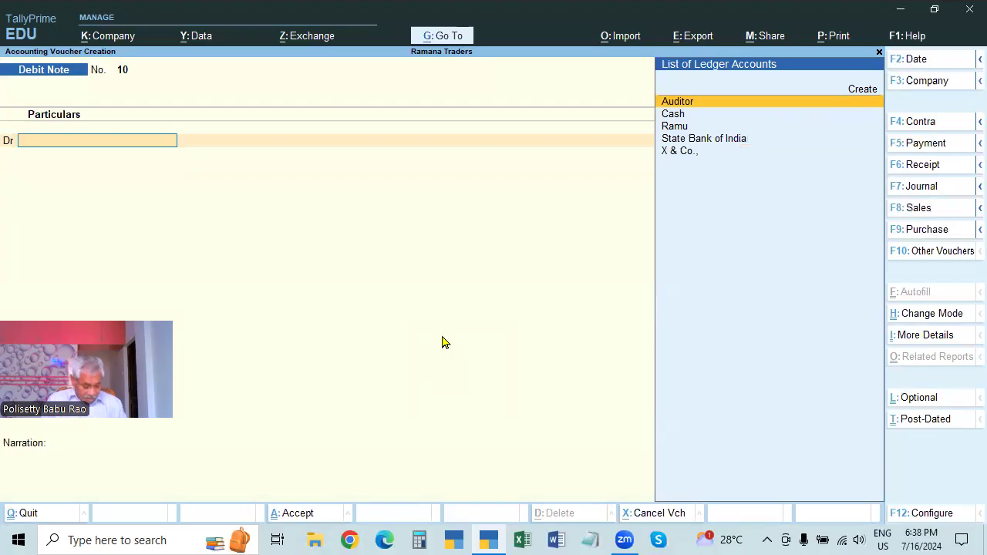
Step: Start a new credit note in As Voucher mode and choose the sales customer's ledger as the credited account
key(alt)
key(alt+F6)
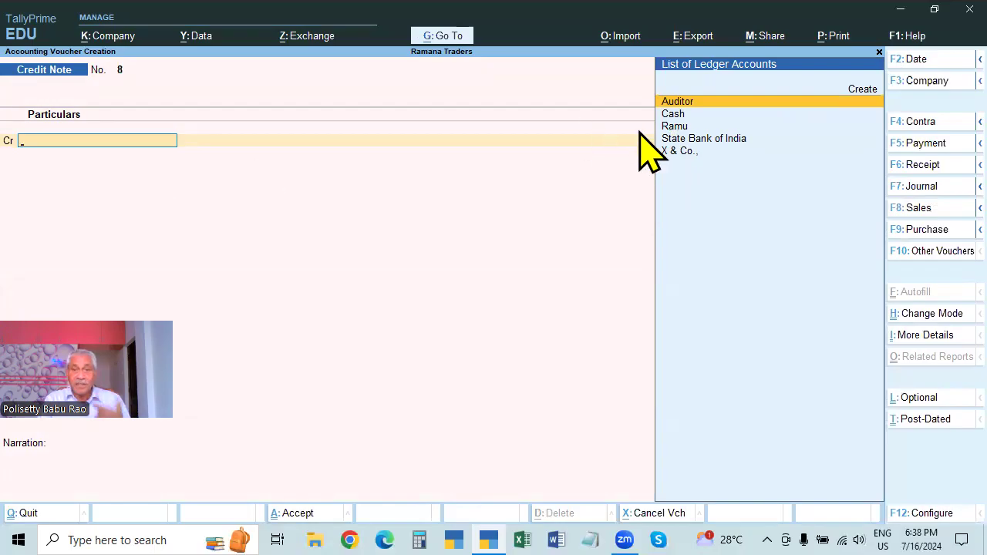
click(673, 128)
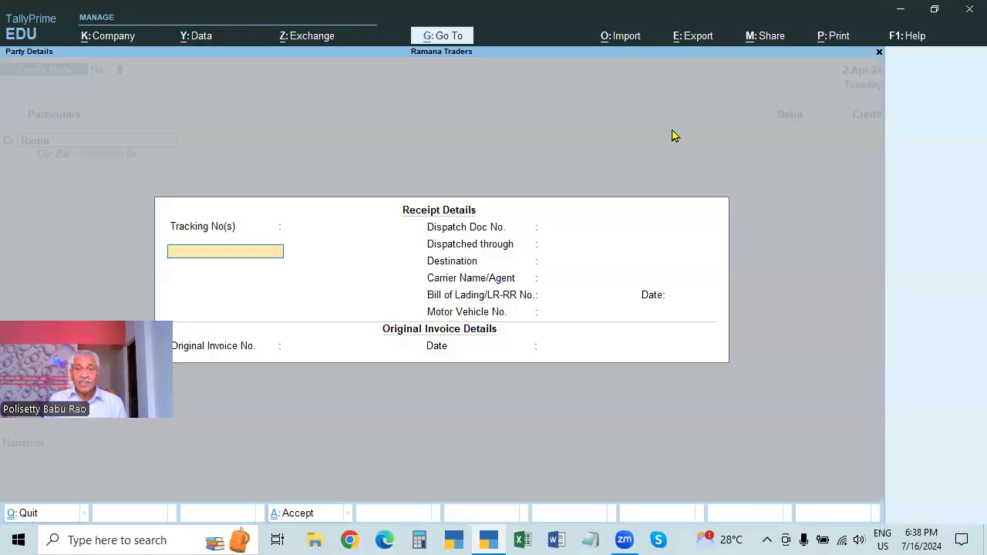
Step: Skip the tracking and dispatch fields and record original invoice number 7 for this credit note
key(Return)
key(Return)
key(Return)
key(Return)
key(Return)
key(Return)
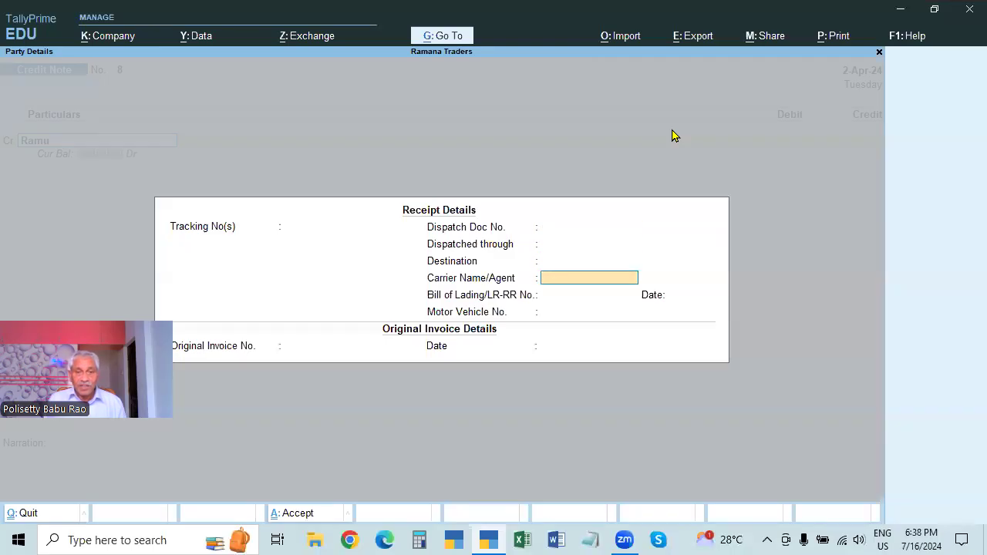
key(Return)
key(Return)
text(7)
key(Return)
key(Return)
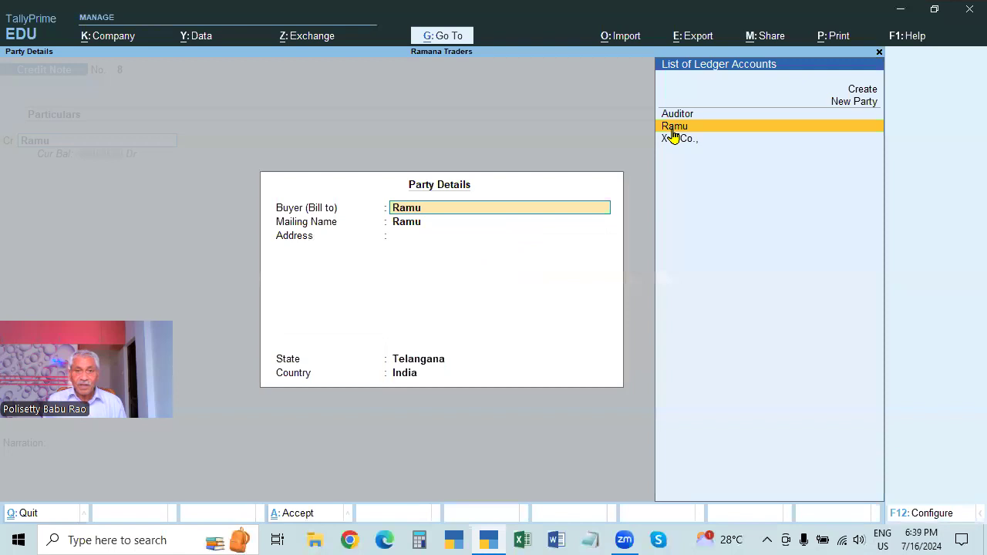
Step: Accept the customer's party details and credit the customer's ledger with 1,500
key(Return)
key(ctrl+a)
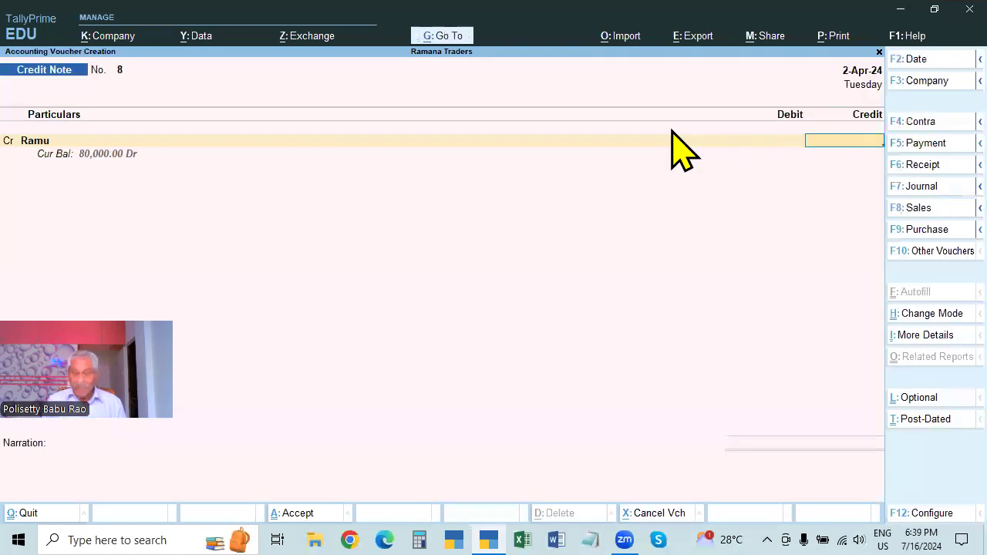
text(1500)
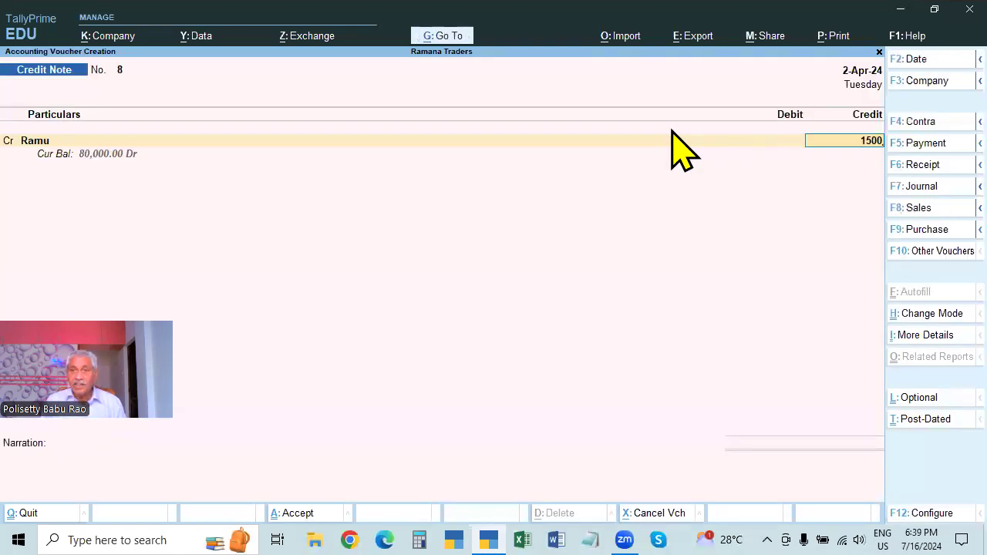
key(Return)
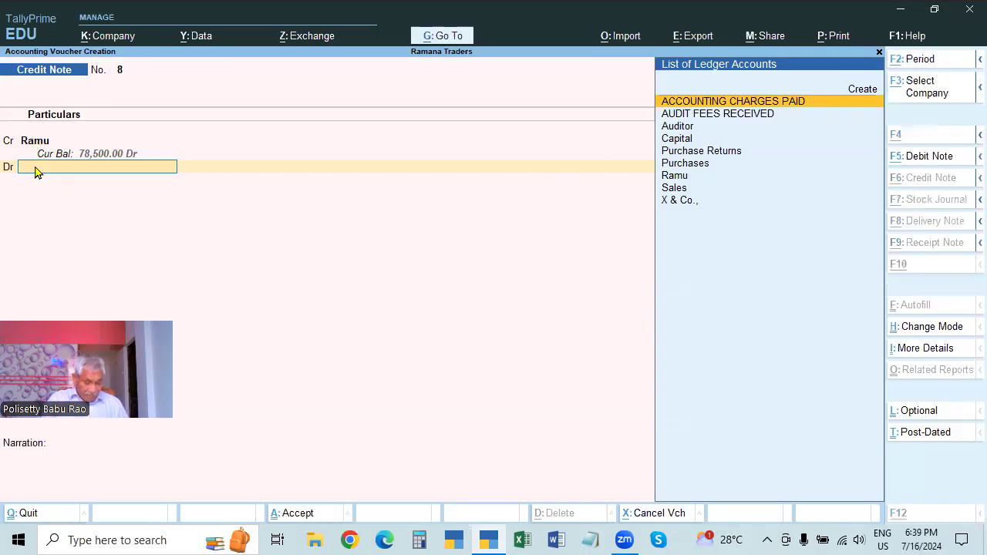
Step: Create a new ledger named "SALES RETUNS" under Sales Accounts, keeping its ledger type as Not Applicable
key(alt+c)
text(SALE)
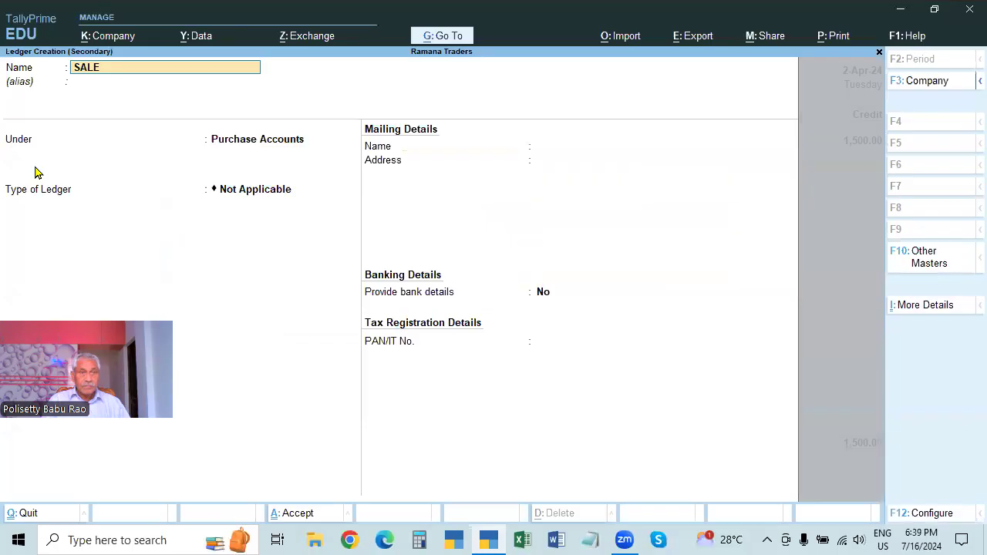
text(S RETUNS)
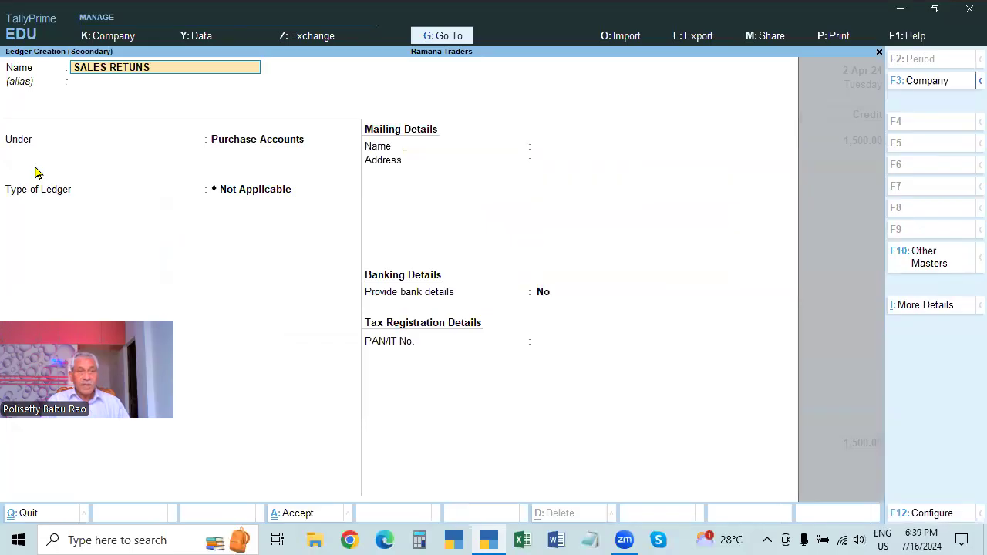
key(Return)
key(Return)
text(SAL)
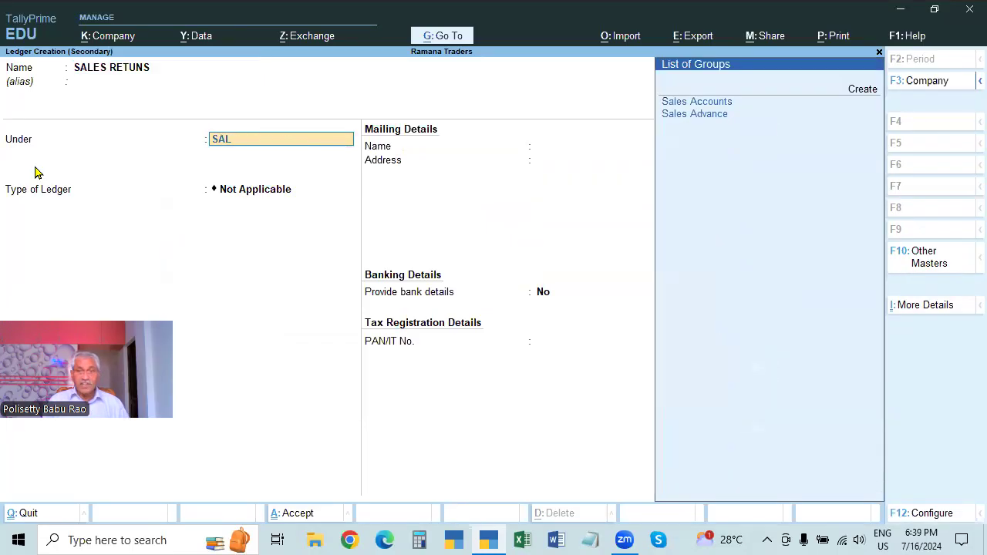
key(Down)
key(Up)
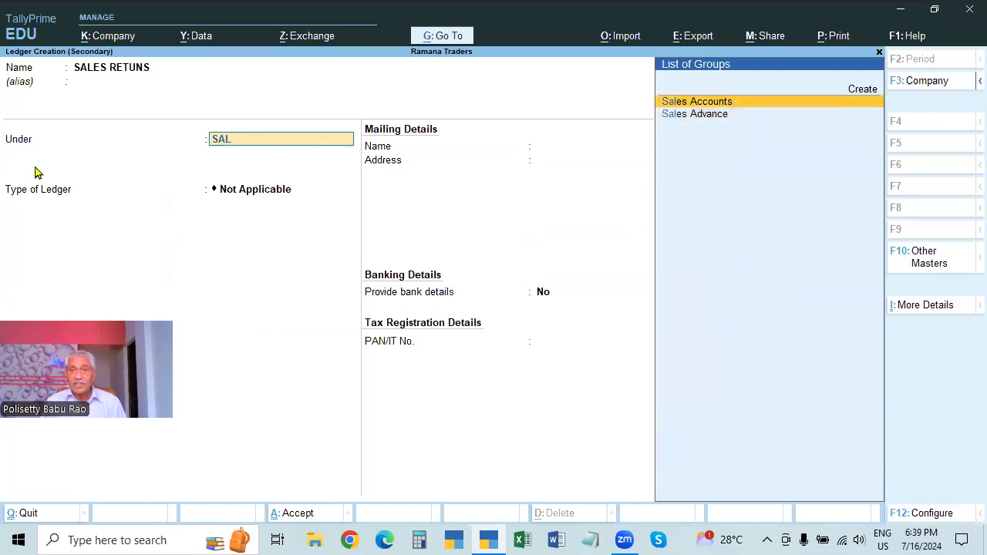
key(Return)
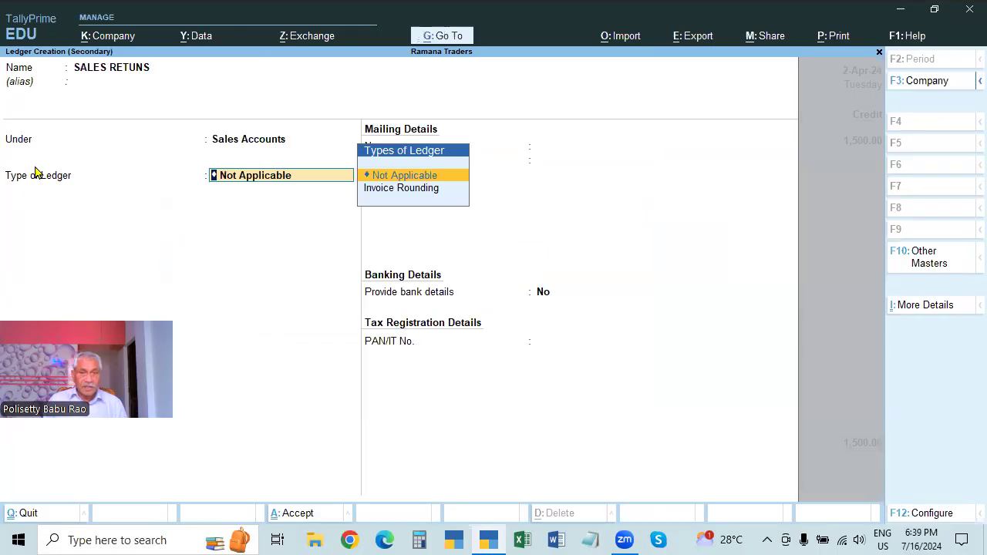
key(Return)
key(ctrl+a)
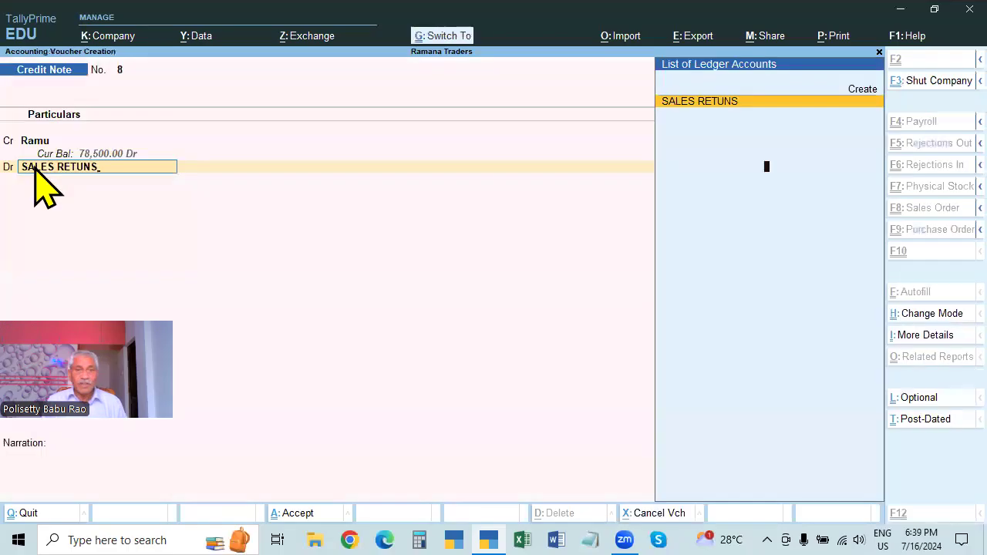
Step: Debit SALES RETUNS with 1,500, add the narration "BEING SALES RETURNS RECIVED" and save the As Voucher credit note
key(Return)
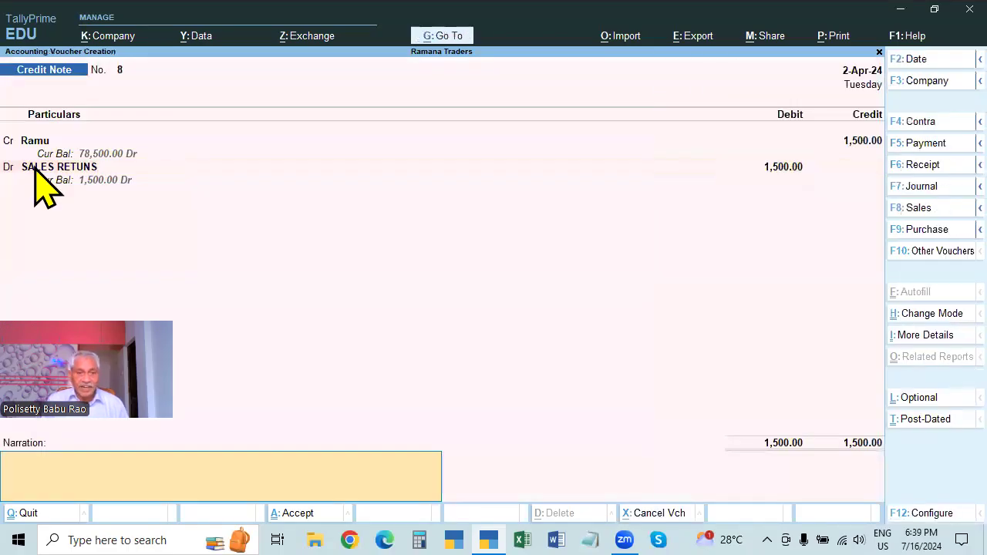
text(BEING)
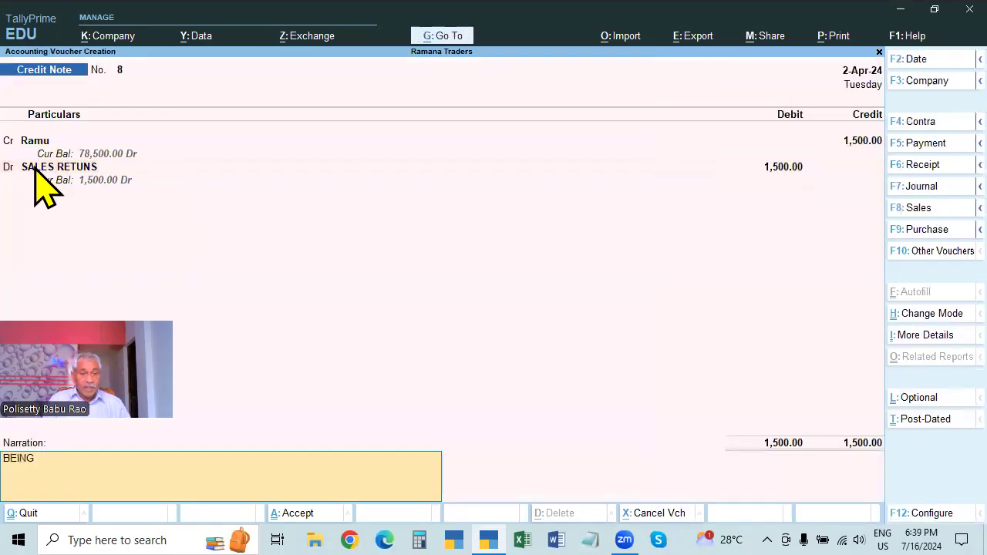
text( SALES RETU)
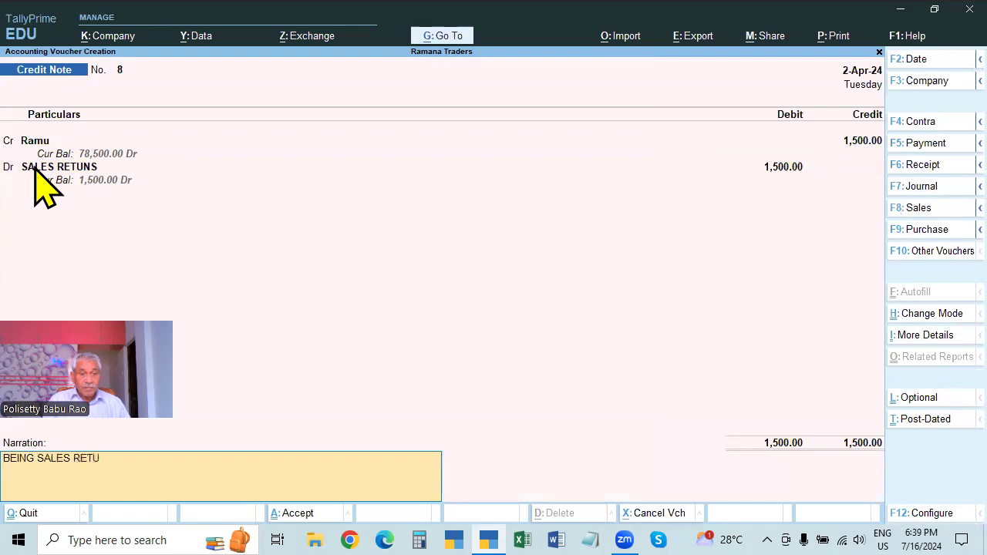
text(RNS RECIVED)
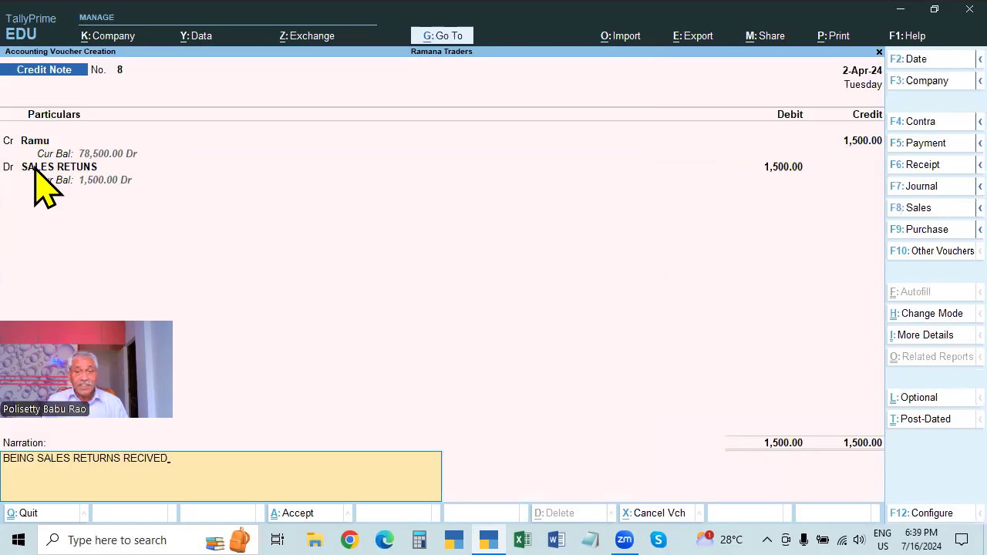
key(Return)
key(Return)
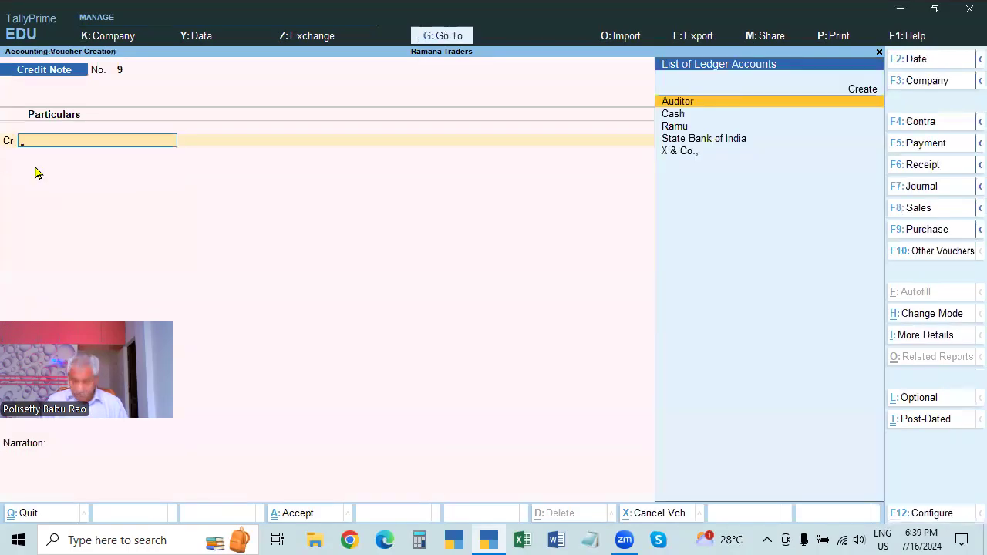
Step: Leave voucher entry and review the saved credit note among the entries in the Day Book
key(Escape)
key(Return)
key(Down)
key(Return)
key(Down)
key(Down)
key(Down)
key(Up)
key(Up)
key(Up)
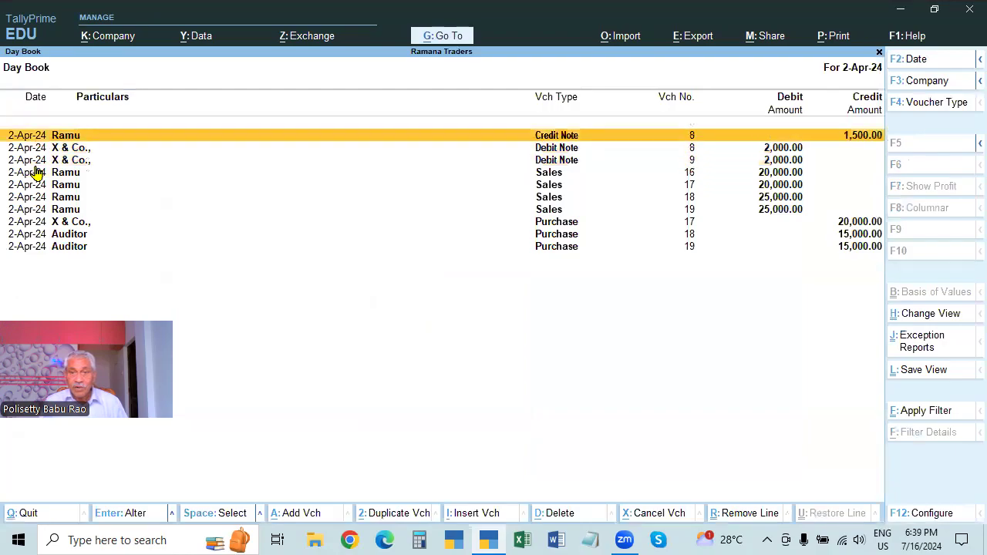
key(Escape)
key(Escape)
key(Escape)
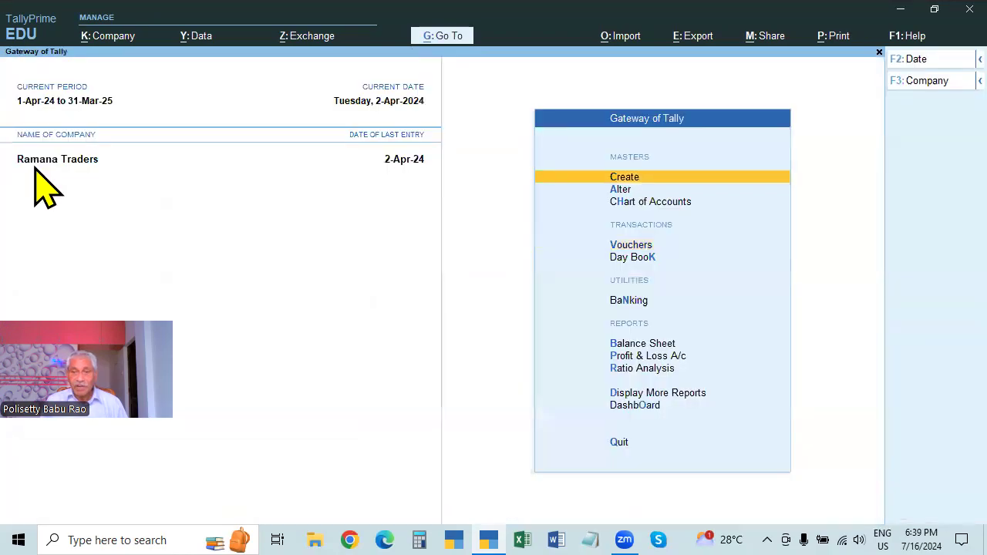
Step: Open a new credit note, change it to Accounting Invoice mode and choose the same customer as the party account
key(Down)
key(Down)
key(Down)
key(Return)
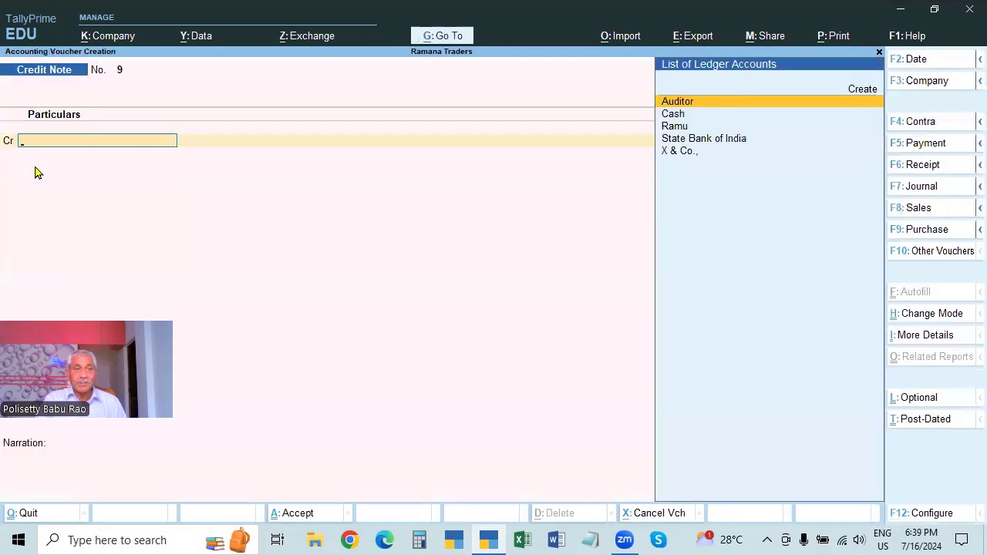
key(ctrl+h)
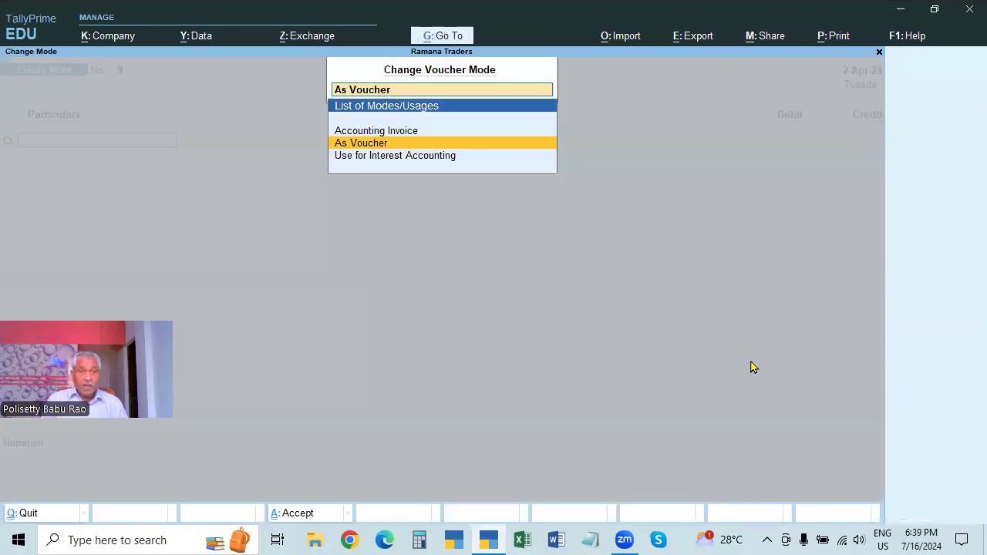
key(Up)
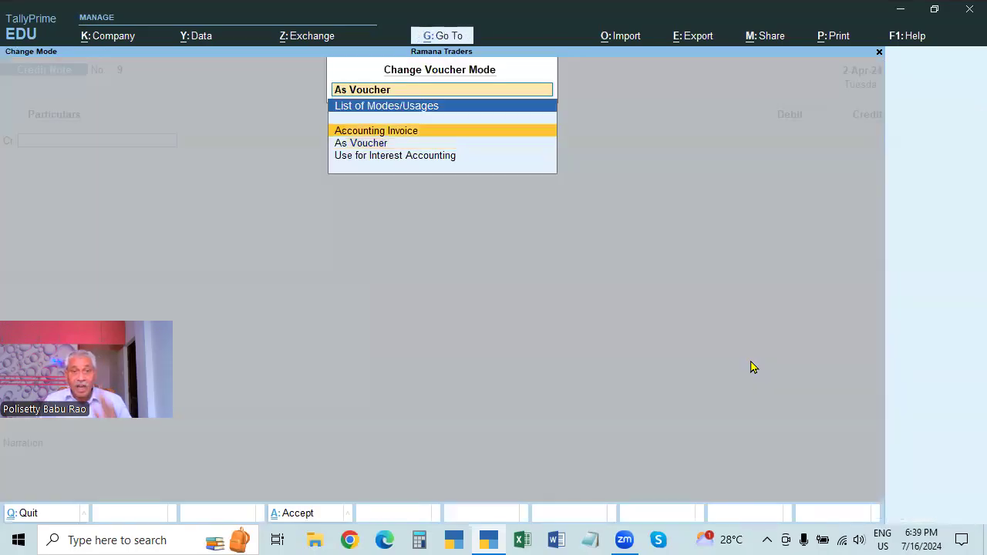
key(Return)
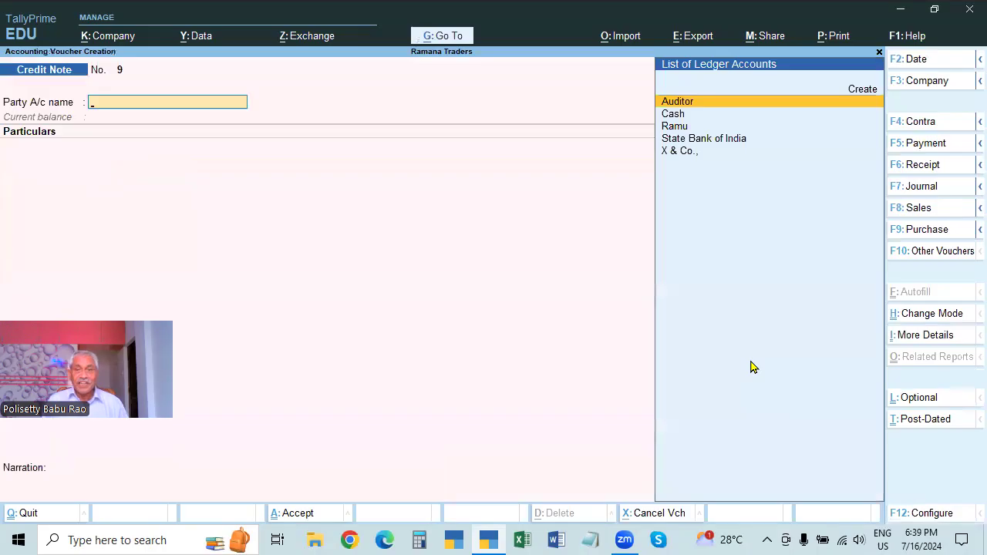
key(Down)
key(Down)
key(Return)
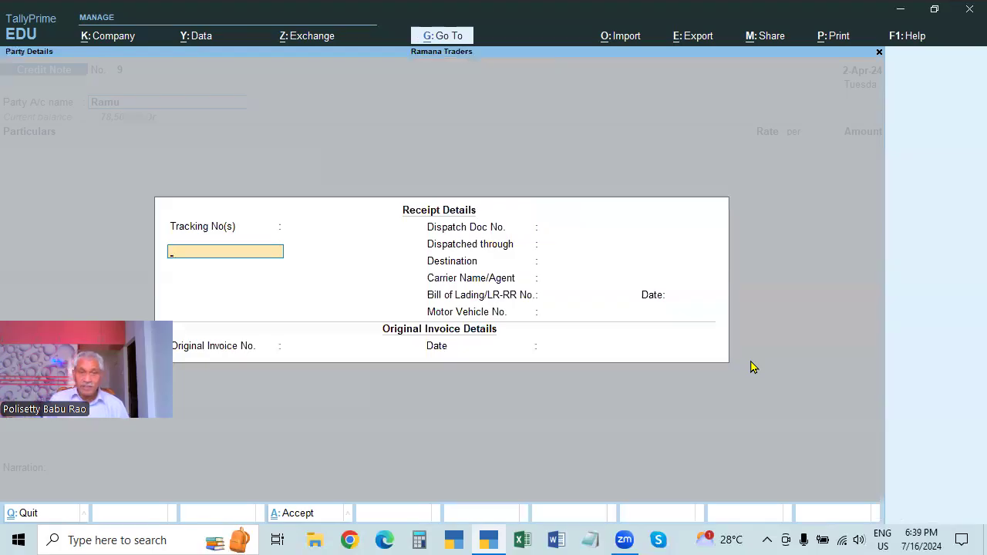
Step: Leave the dispatch fields blank, record original invoice number 7 dated 2-Apr-24, and accept the customer's party details
key(Return)
key(Return)
key(Return)
key(Return)
key(Return)
key(Return)
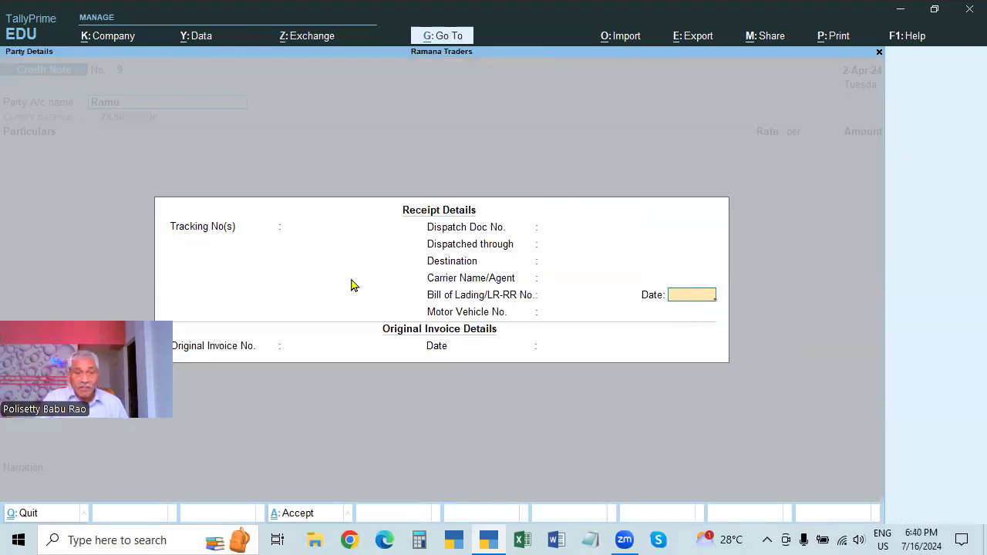
click(268, 233)
key(Return)
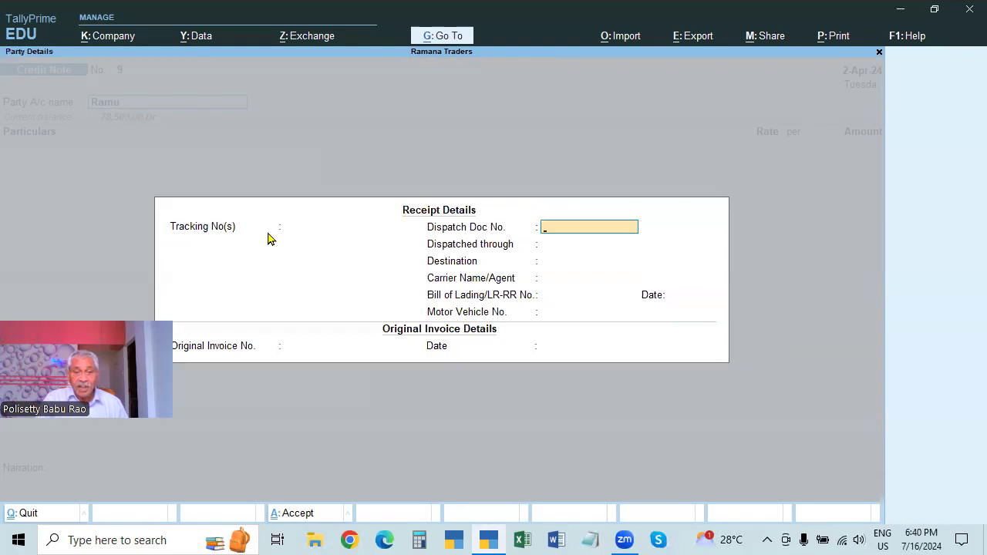
click(322, 347)
text(1)
key(Return)
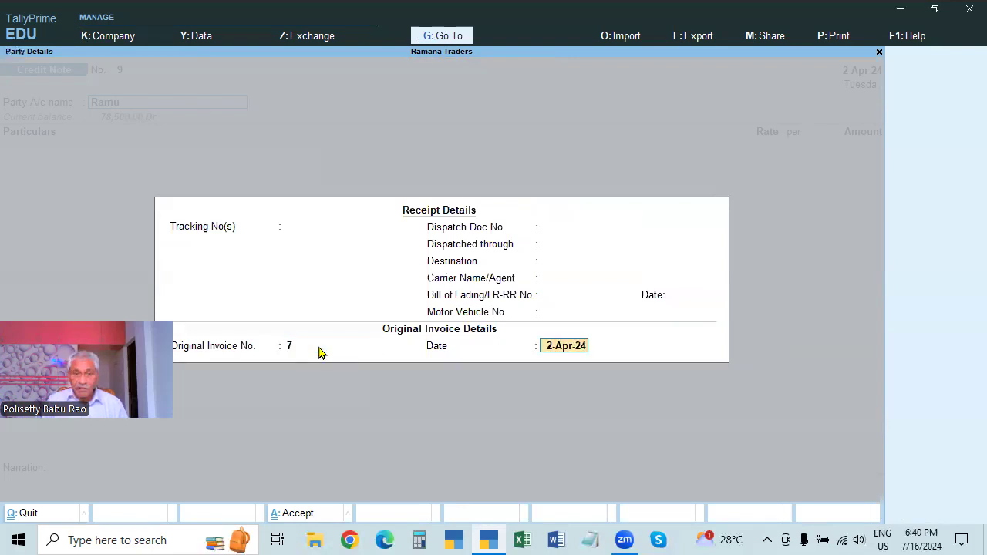
key(Return)
key(ctrl+a)
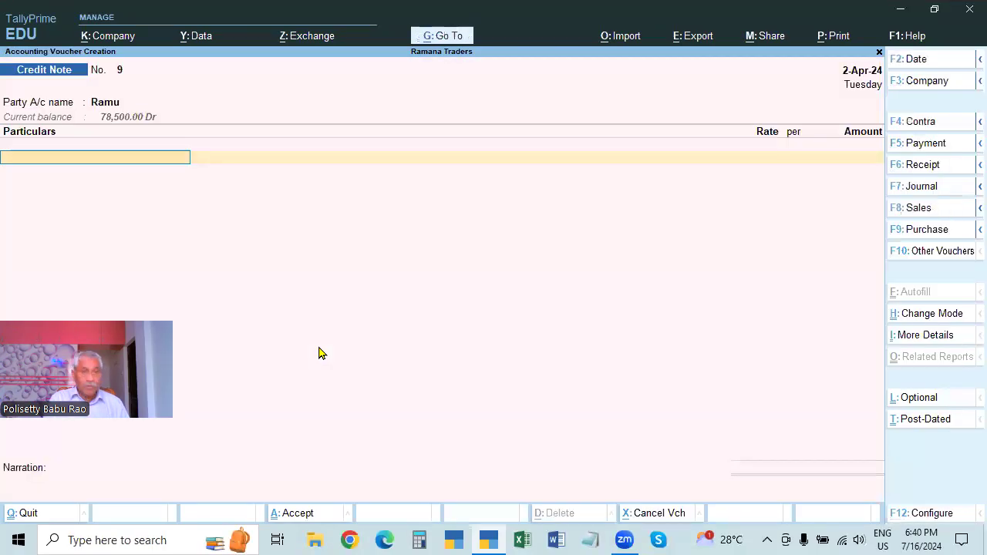
Step: Enter SALES RETUNS for 1,500, reuse the narration "BEING SALES RETURNS RECIVED" and save the Accounting Invoice credit note
text(SAL)
key(Down)
key(Return)
text(1500)
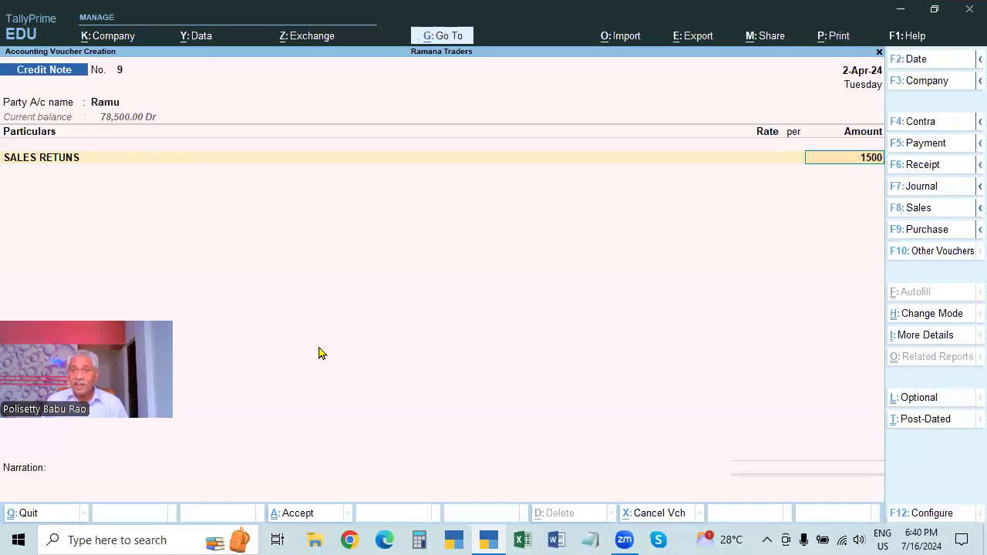
key(Return)
key(Return)
key(Return)
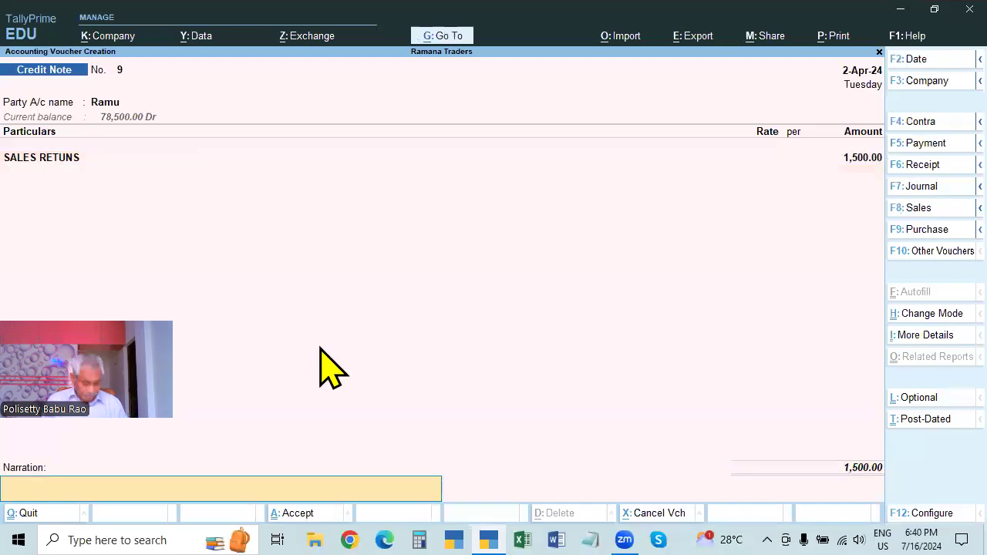
key(ctrl+r)
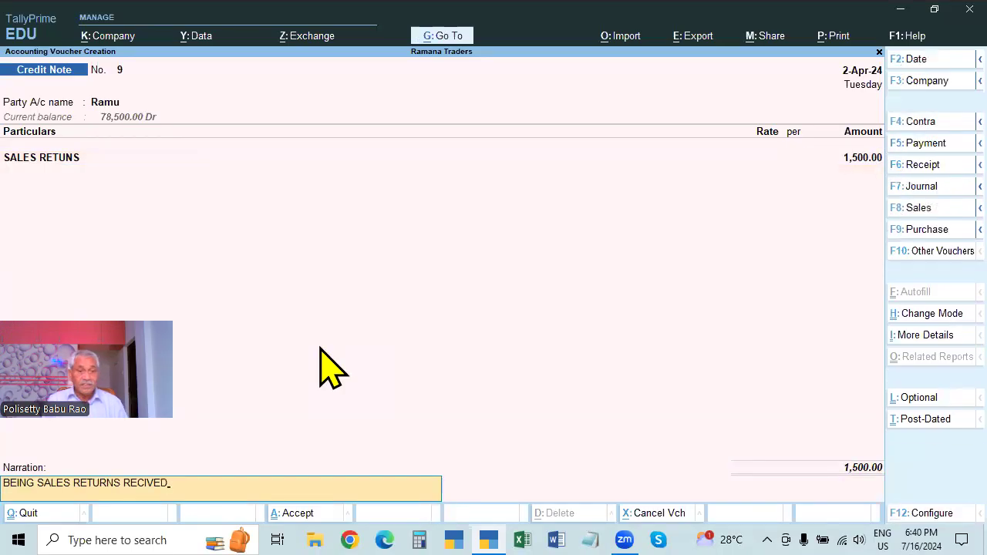
key(Return)
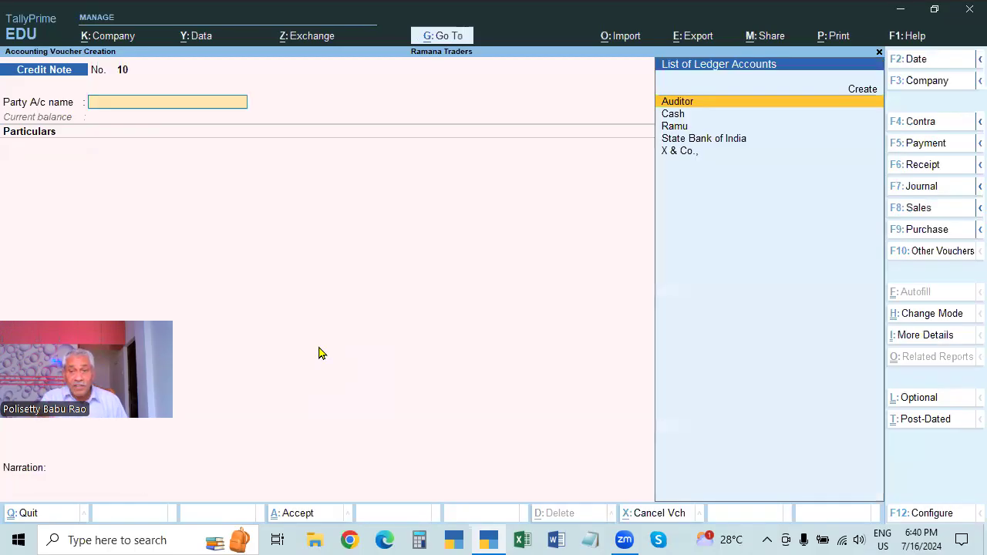
key(Escape)
key(Return)
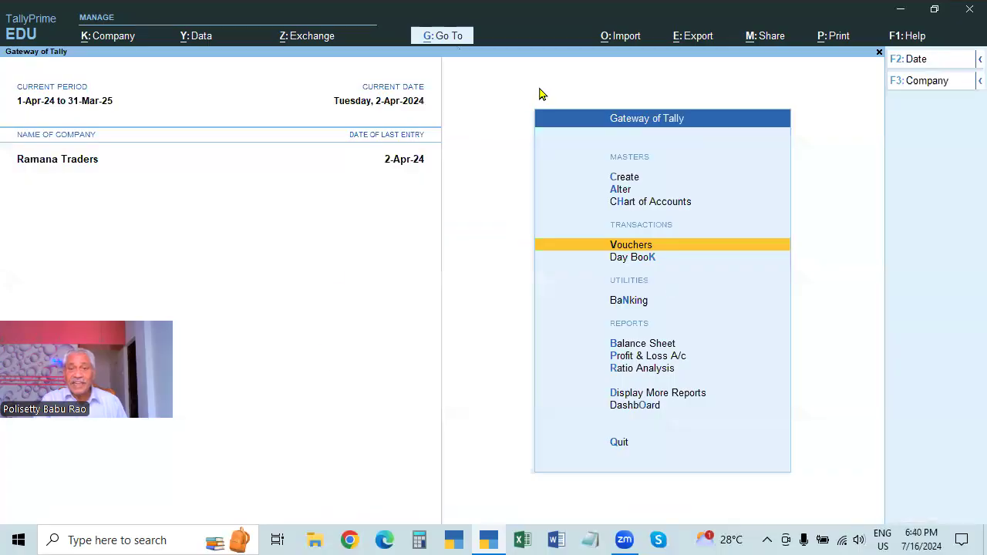
key(Return)
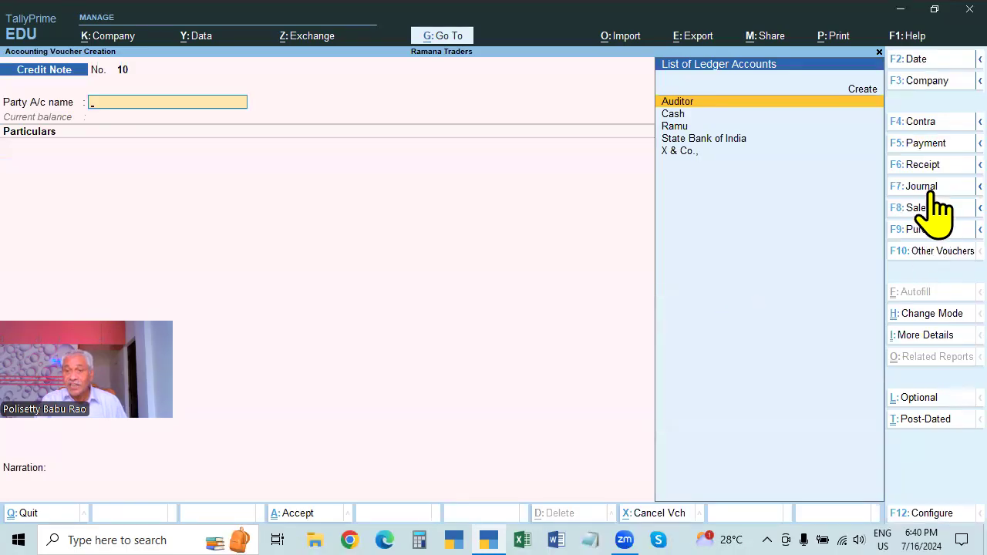